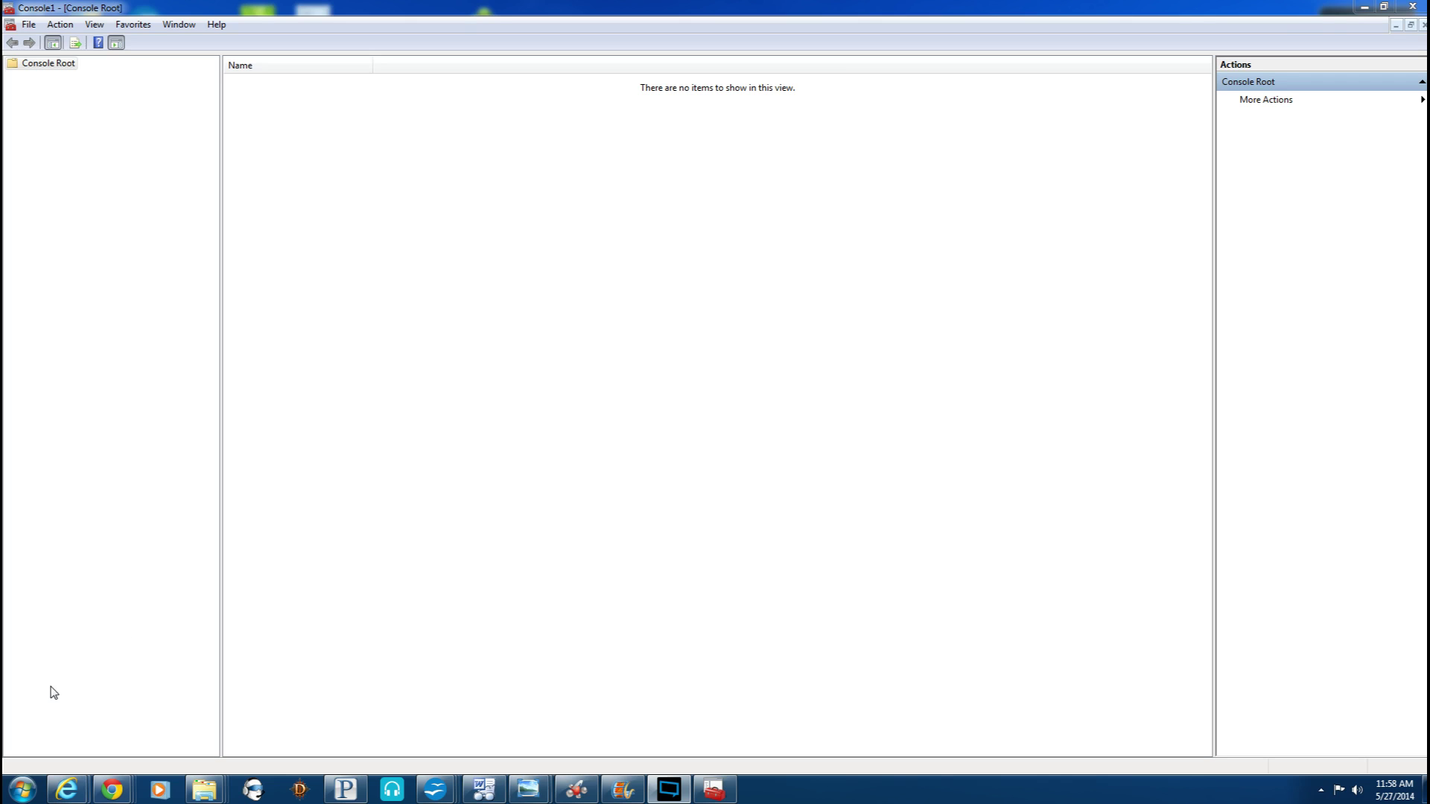
# - Open a new, empty Microsoft Management Console with mmc and maximize its window
pyautogui.click(22, 789)
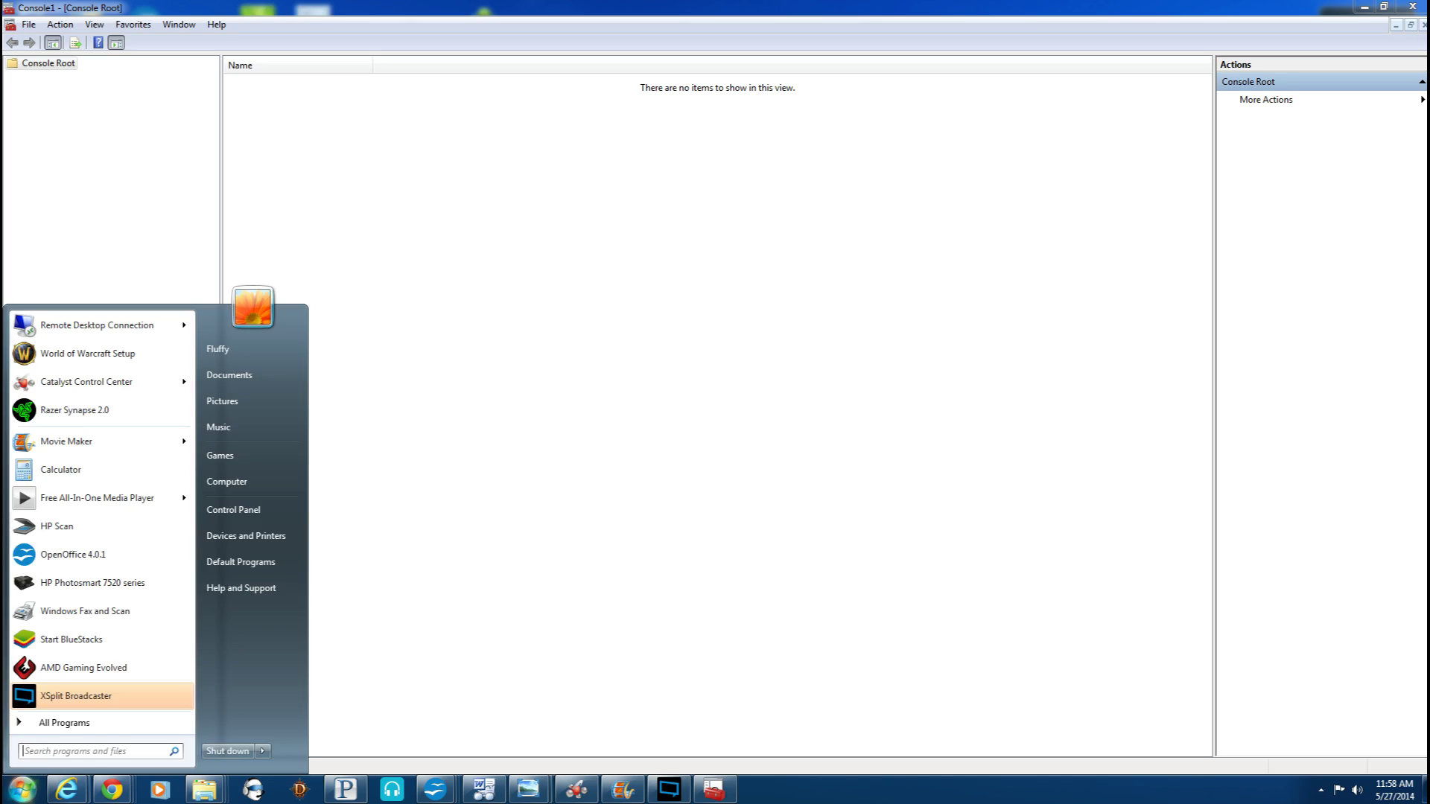
pyautogui.write('mmc')
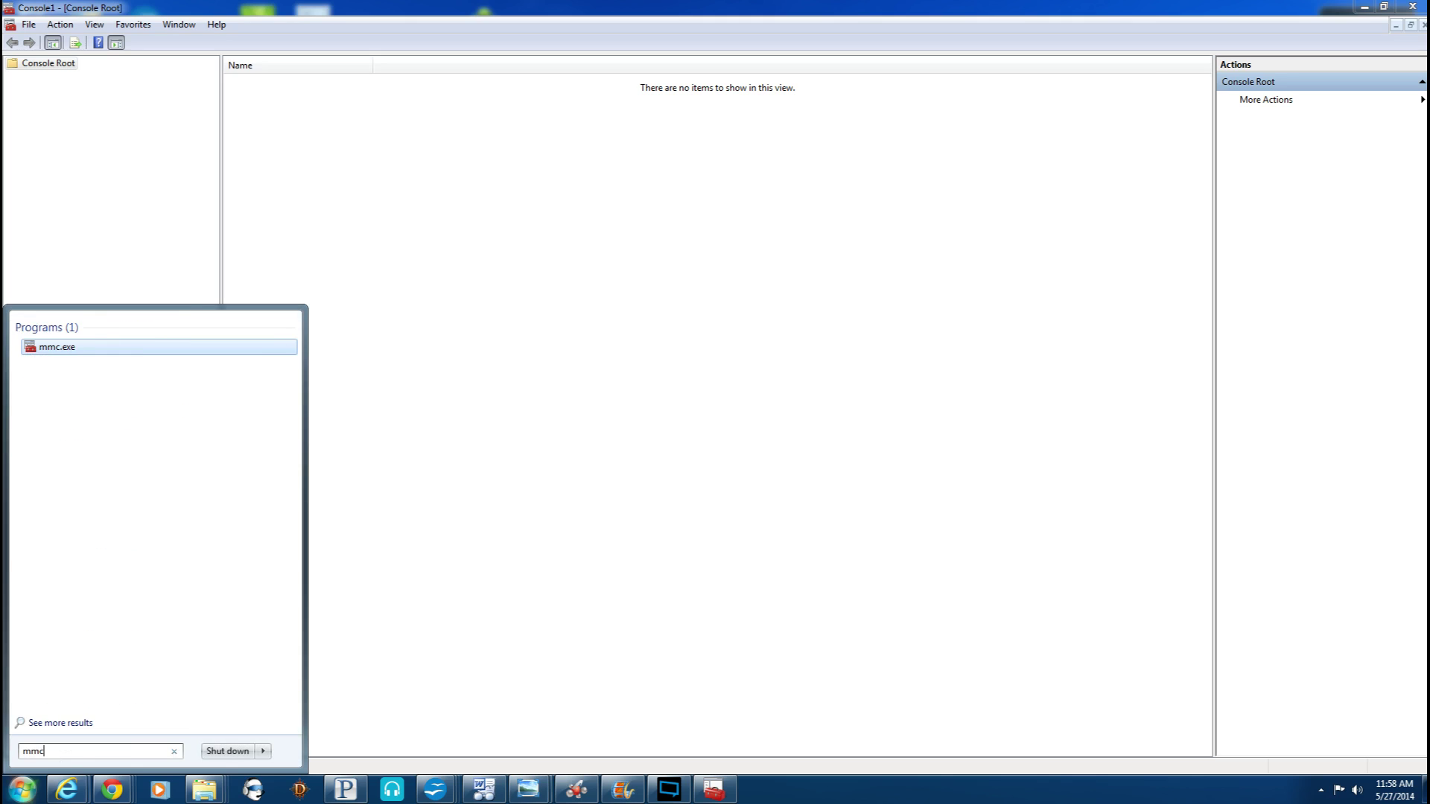
pyautogui.press('Return')
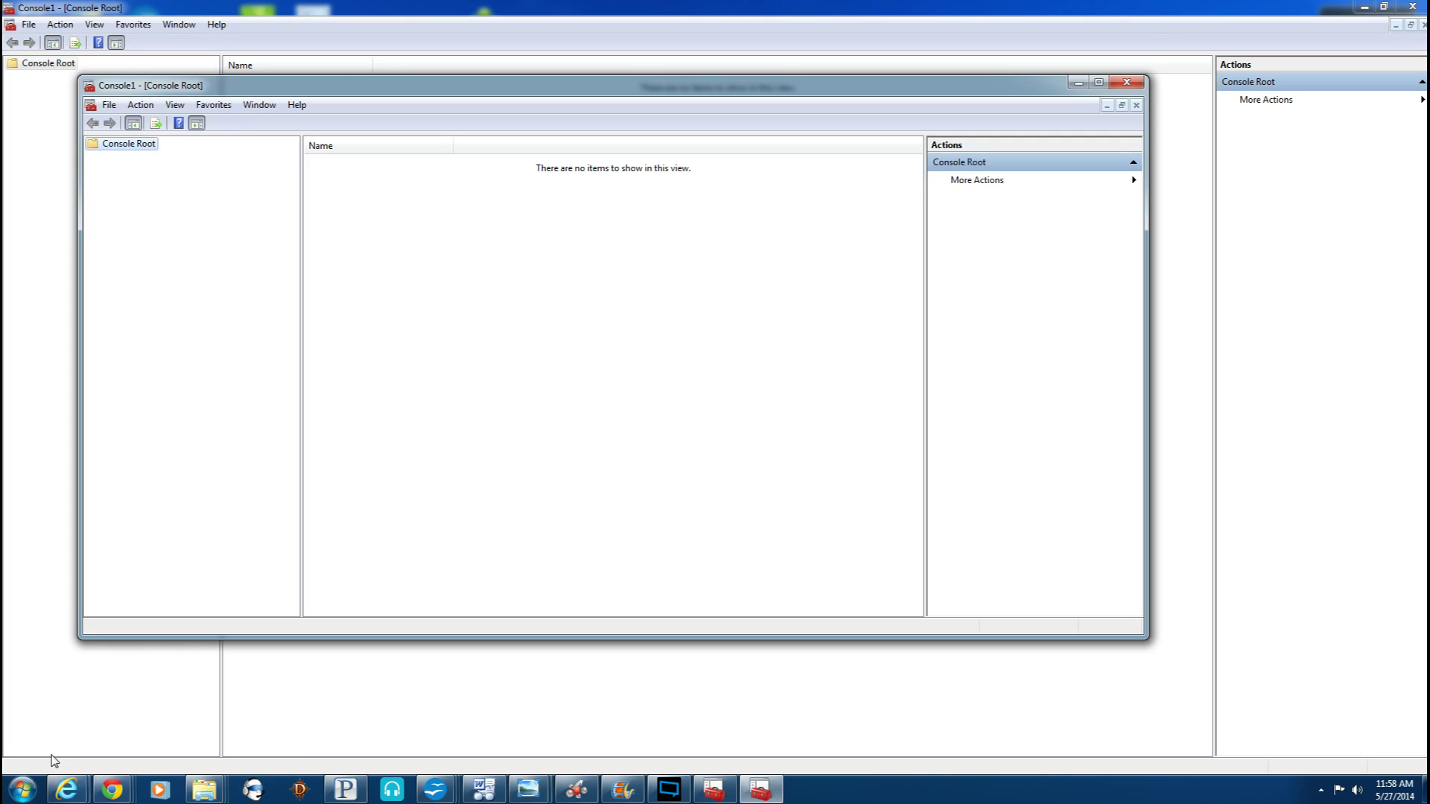
pyautogui.click(1099, 83)
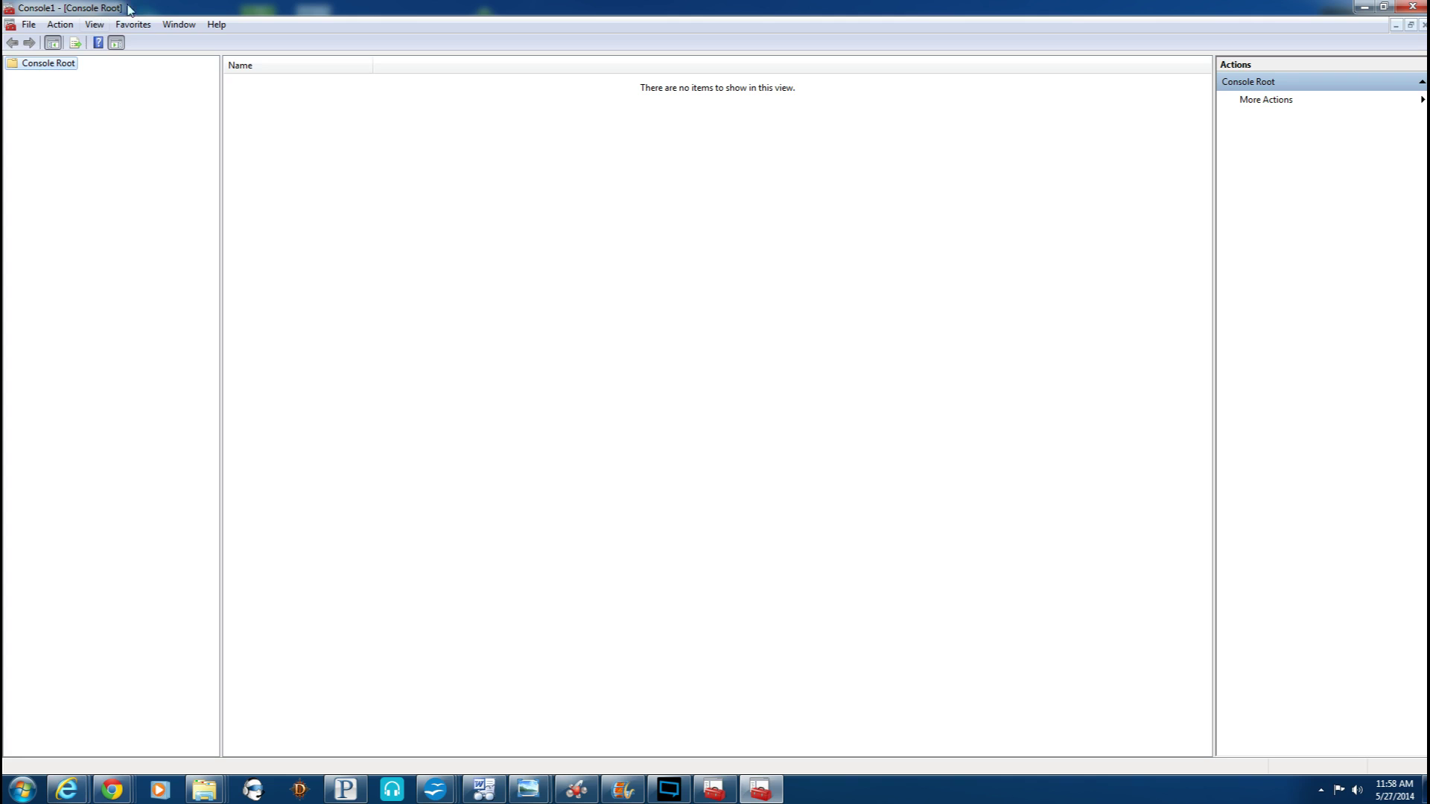
# - Add the Folder snap-in under Console Root through Add or Remove Snap-ins
pyautogui.click(29, 25)
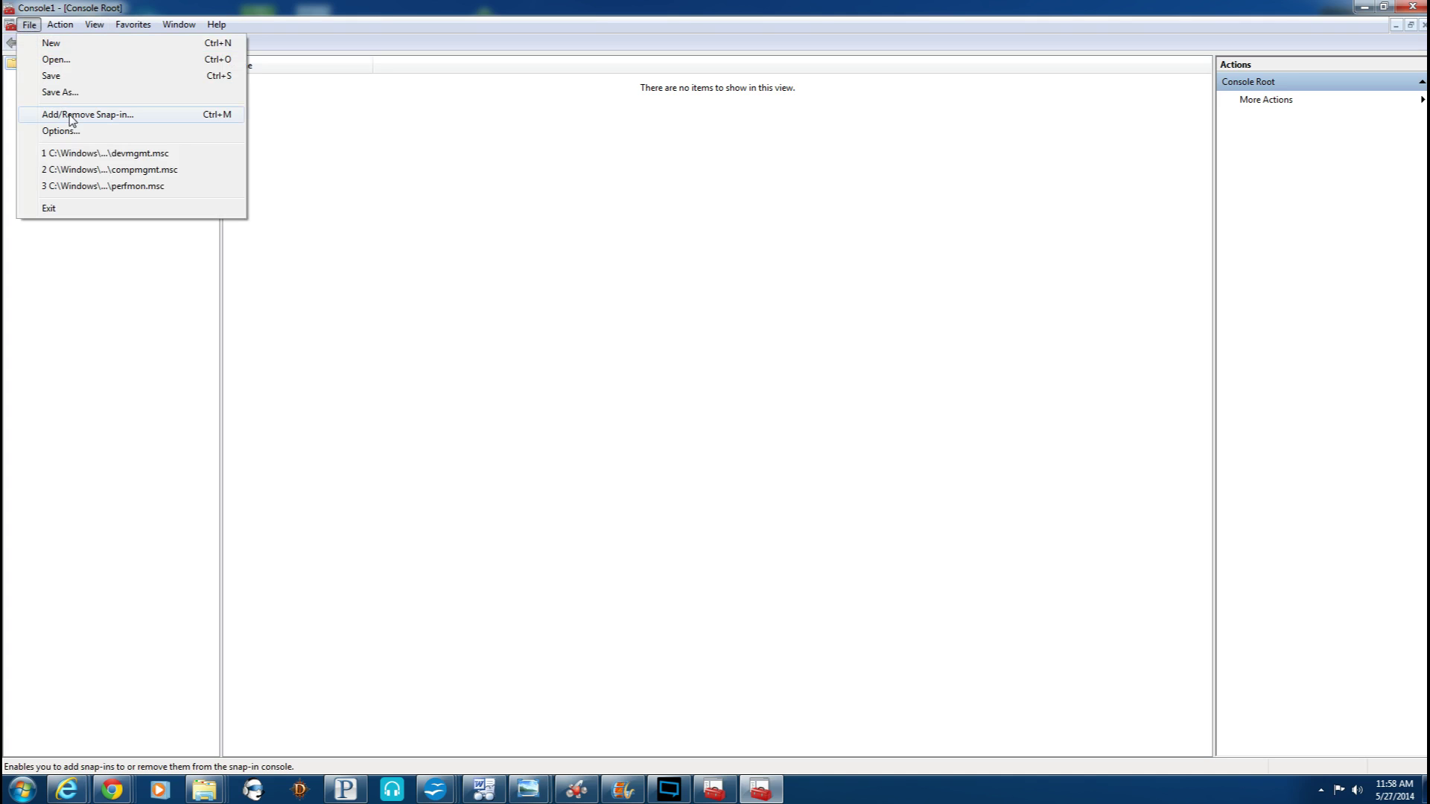
pyautogui.click(71, 116)
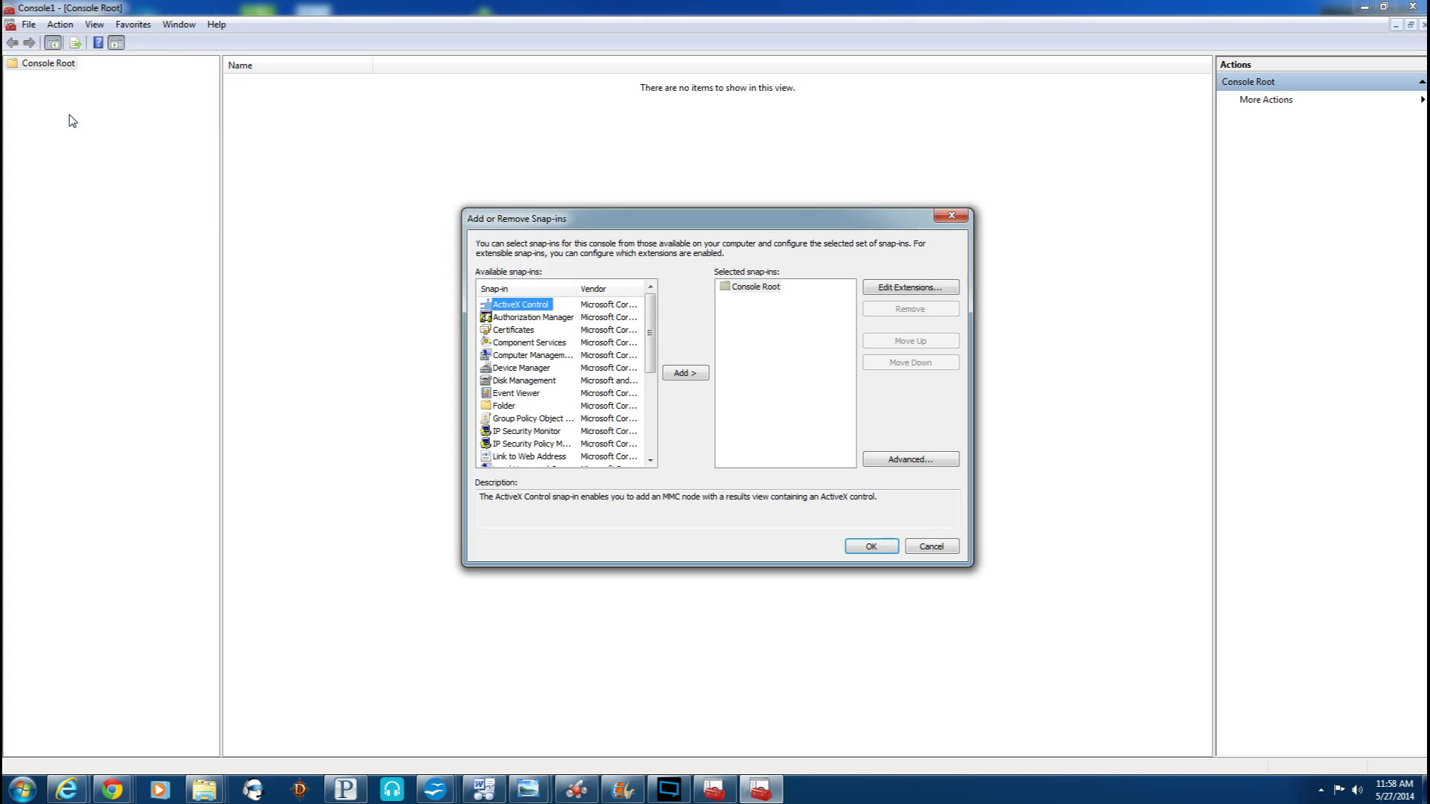
pyautogui.moveTo(651, 316)
pyautogui.mouseDown()
pyautogui.moveTo(659, 408)
pyautogui.moveTo(645, 298)
pyautogui.mouseUp()
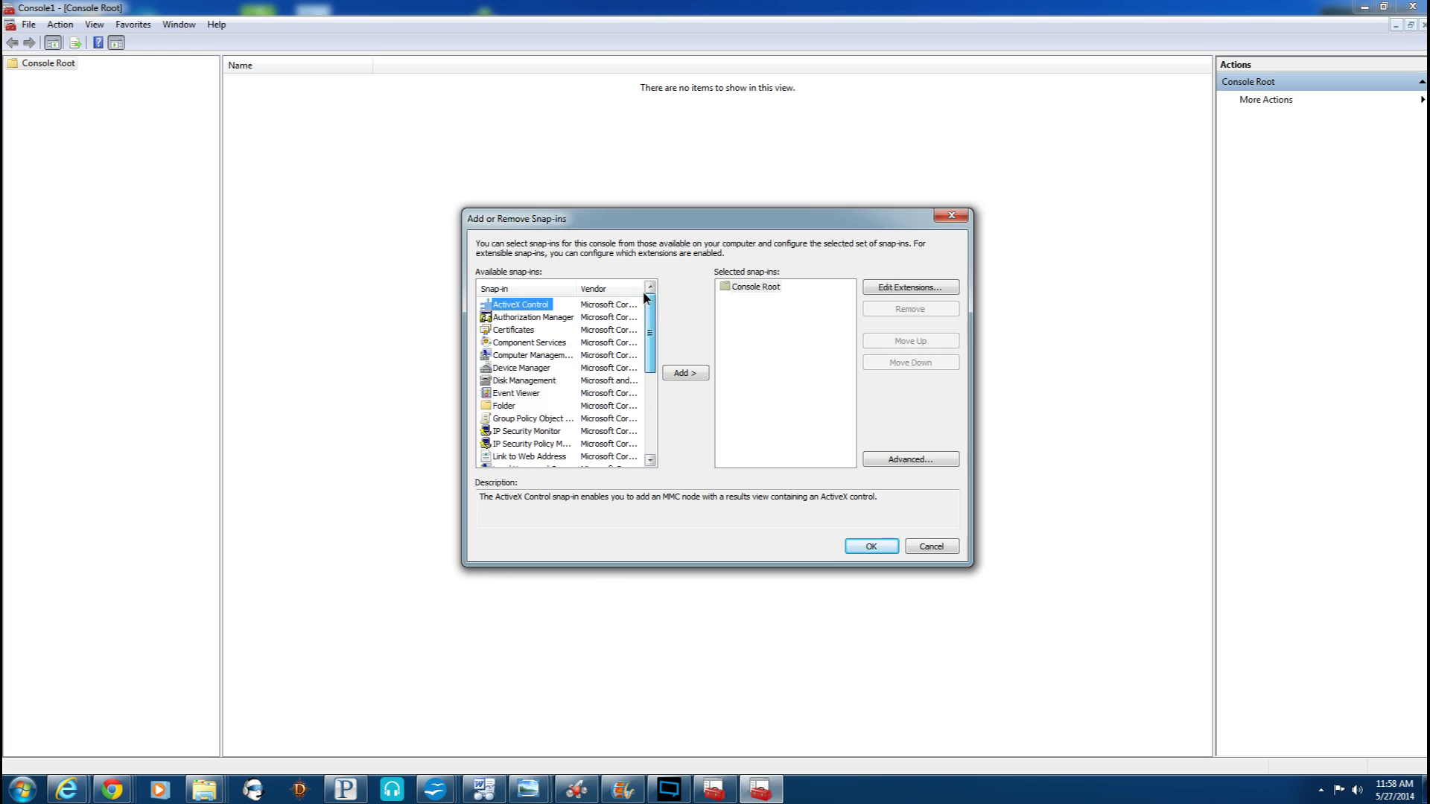
pyautogui.click(542, 380)
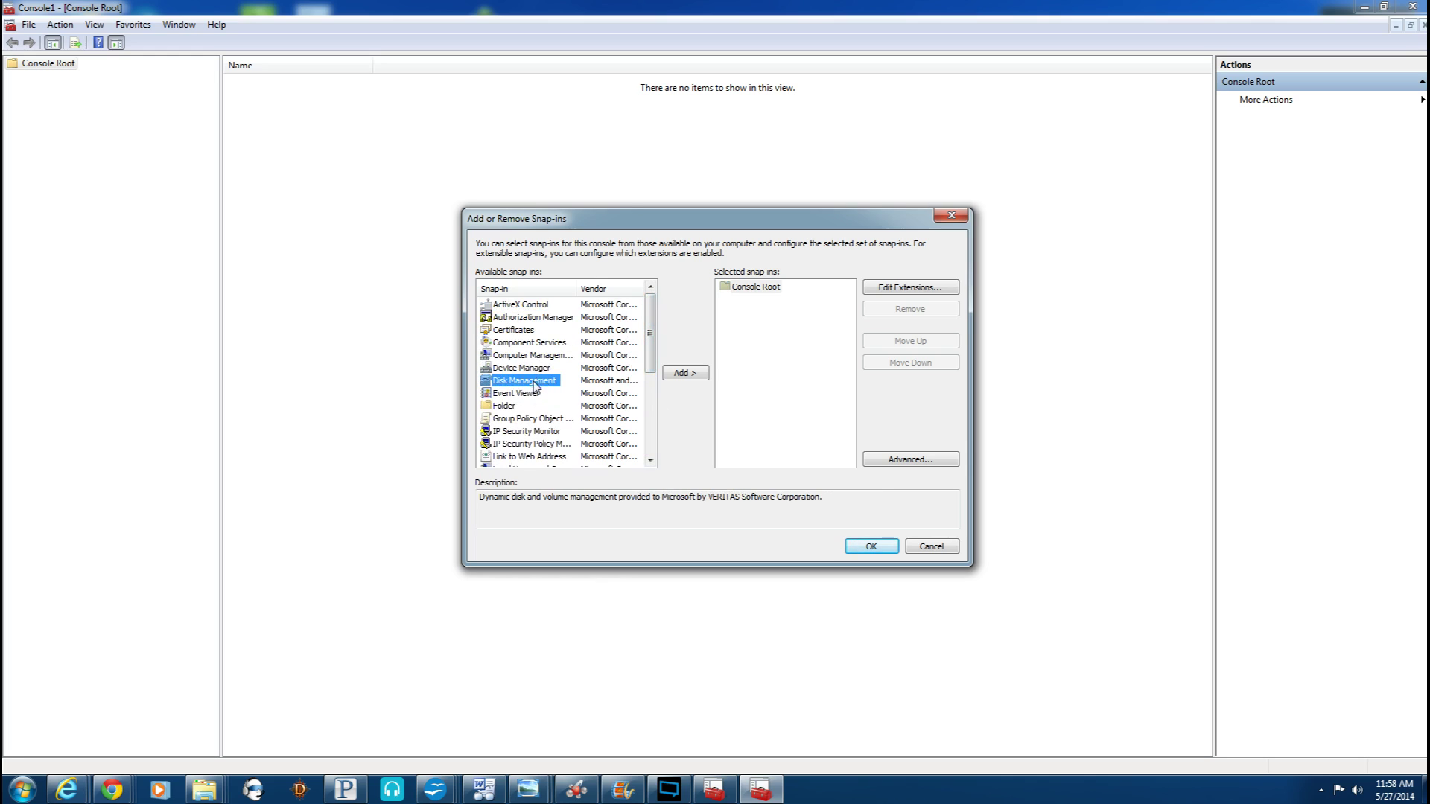
pyautogui.click(531, 394)
pyautogui.click(517, 408)
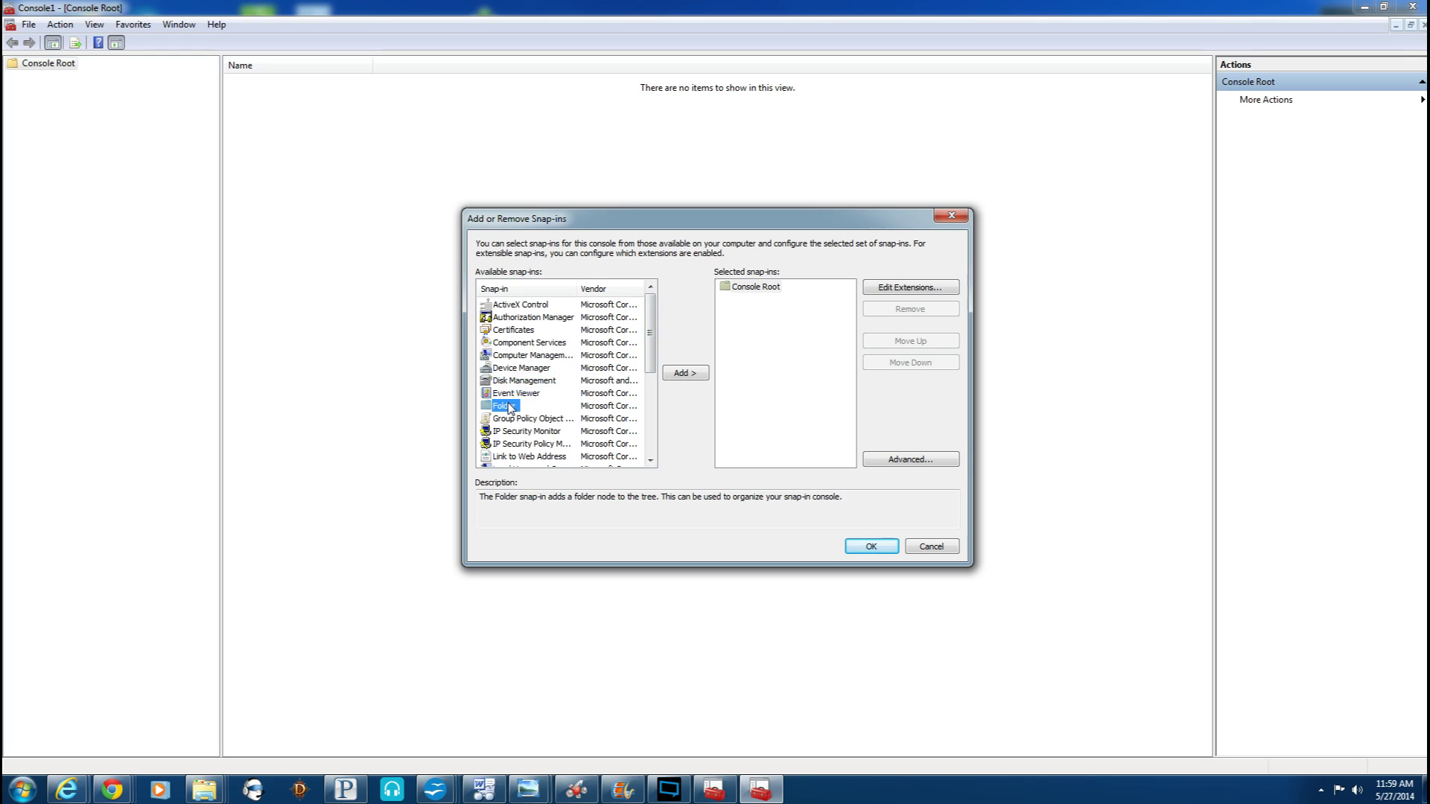
pyautogui.click(704, 371)
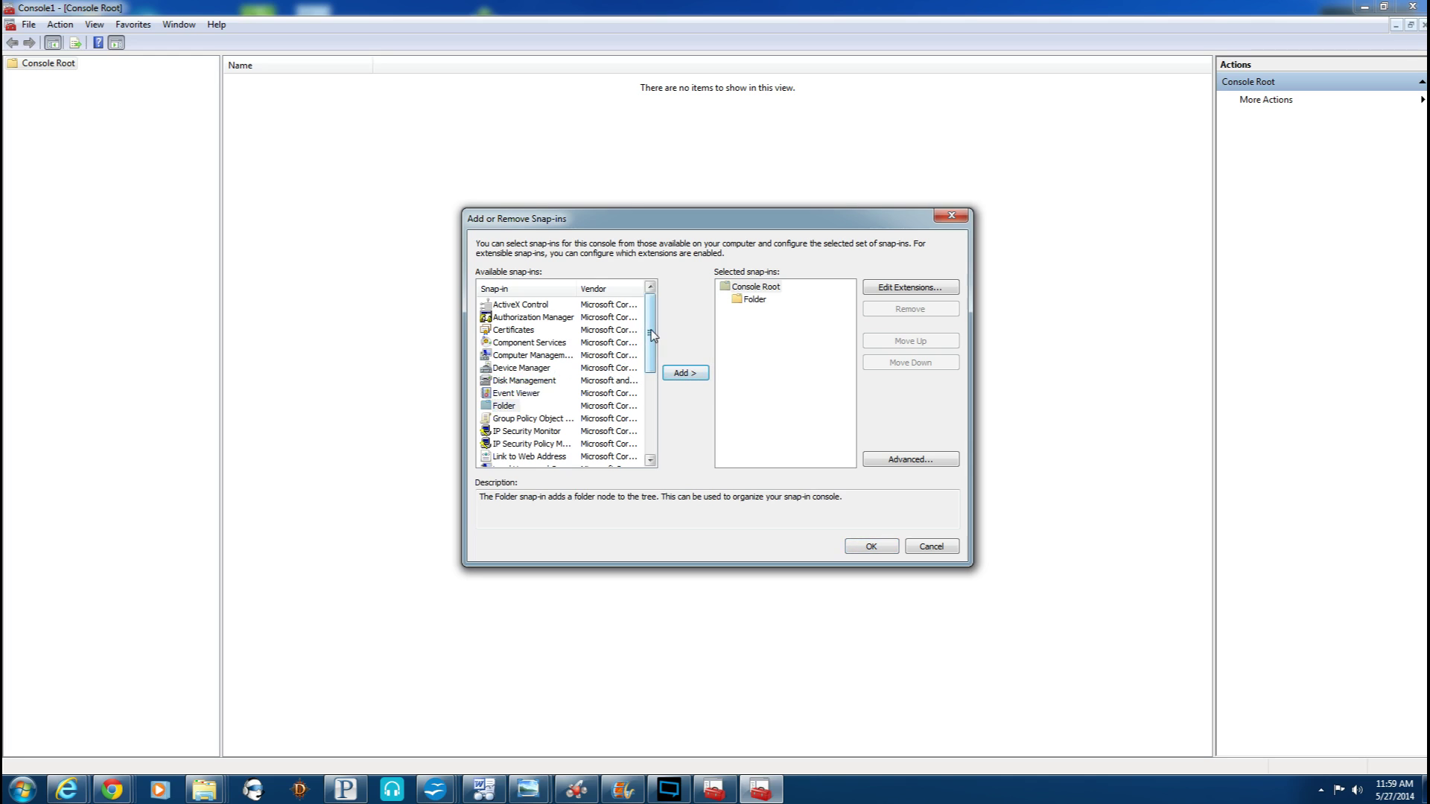
# - Review the extension options for the added Folder, keeping all available extensions enabled
pyautogui.click(756, 300)
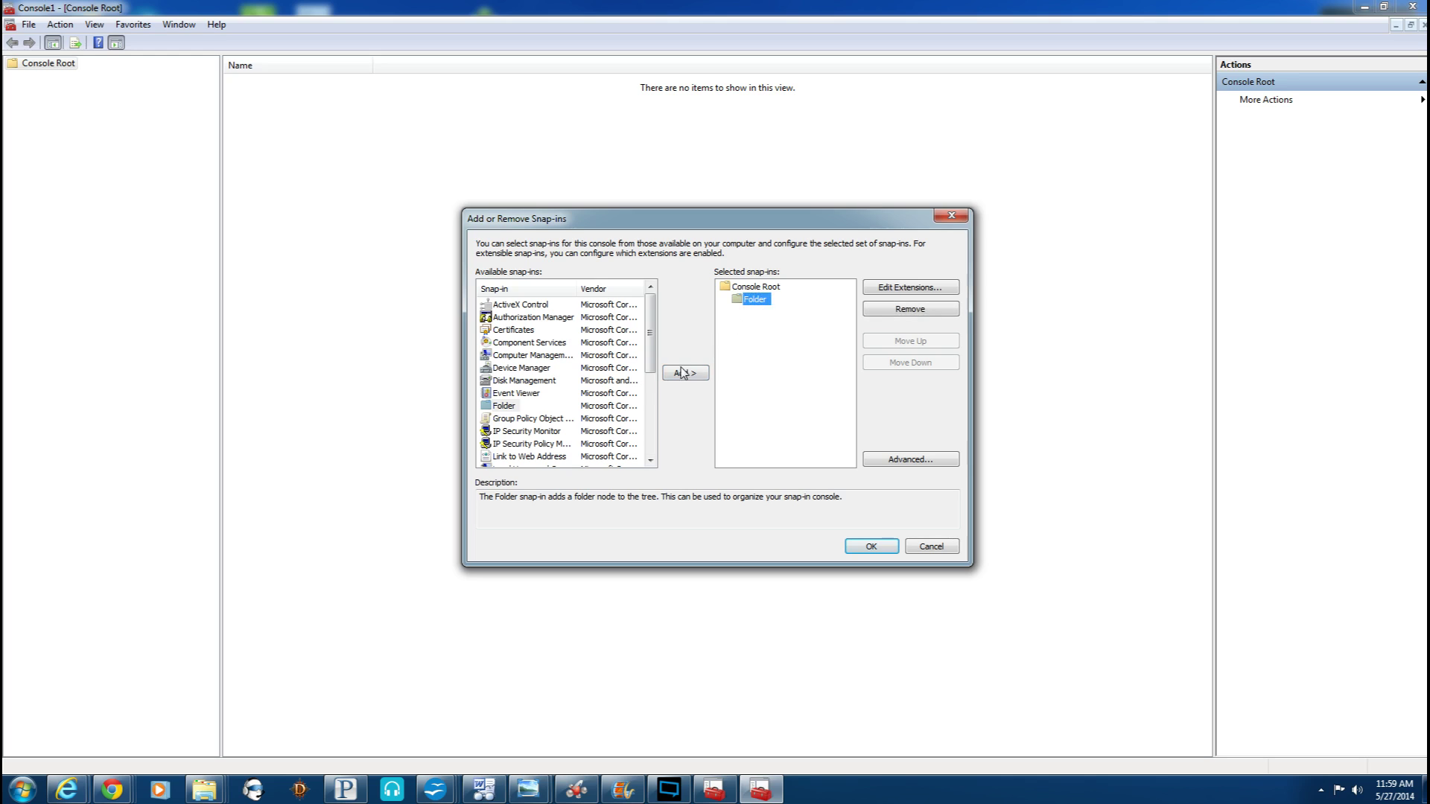
pyautogui.moveTo(651, 351); pyautogui.dragTo(651, 429)
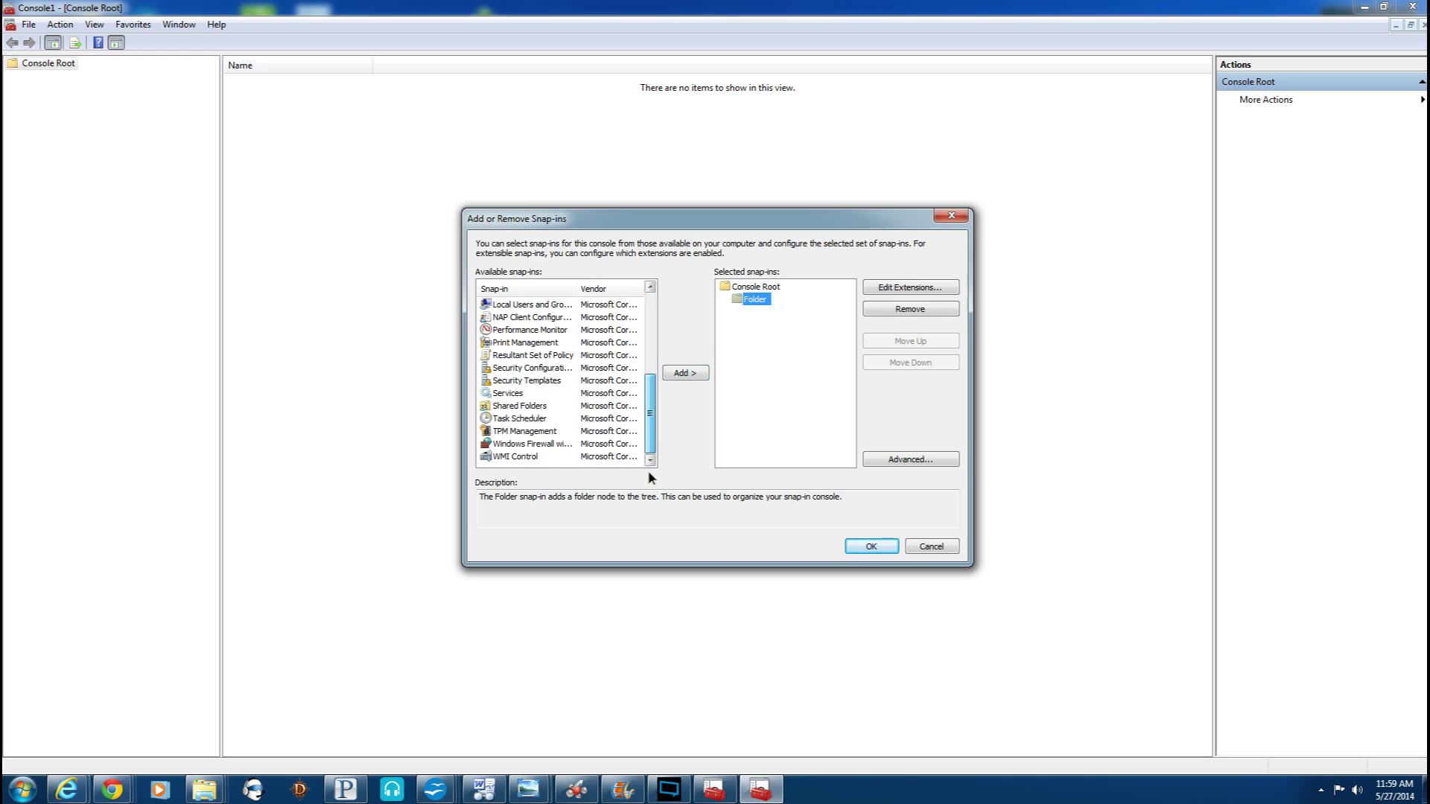
pyautogui.click(519, 395)
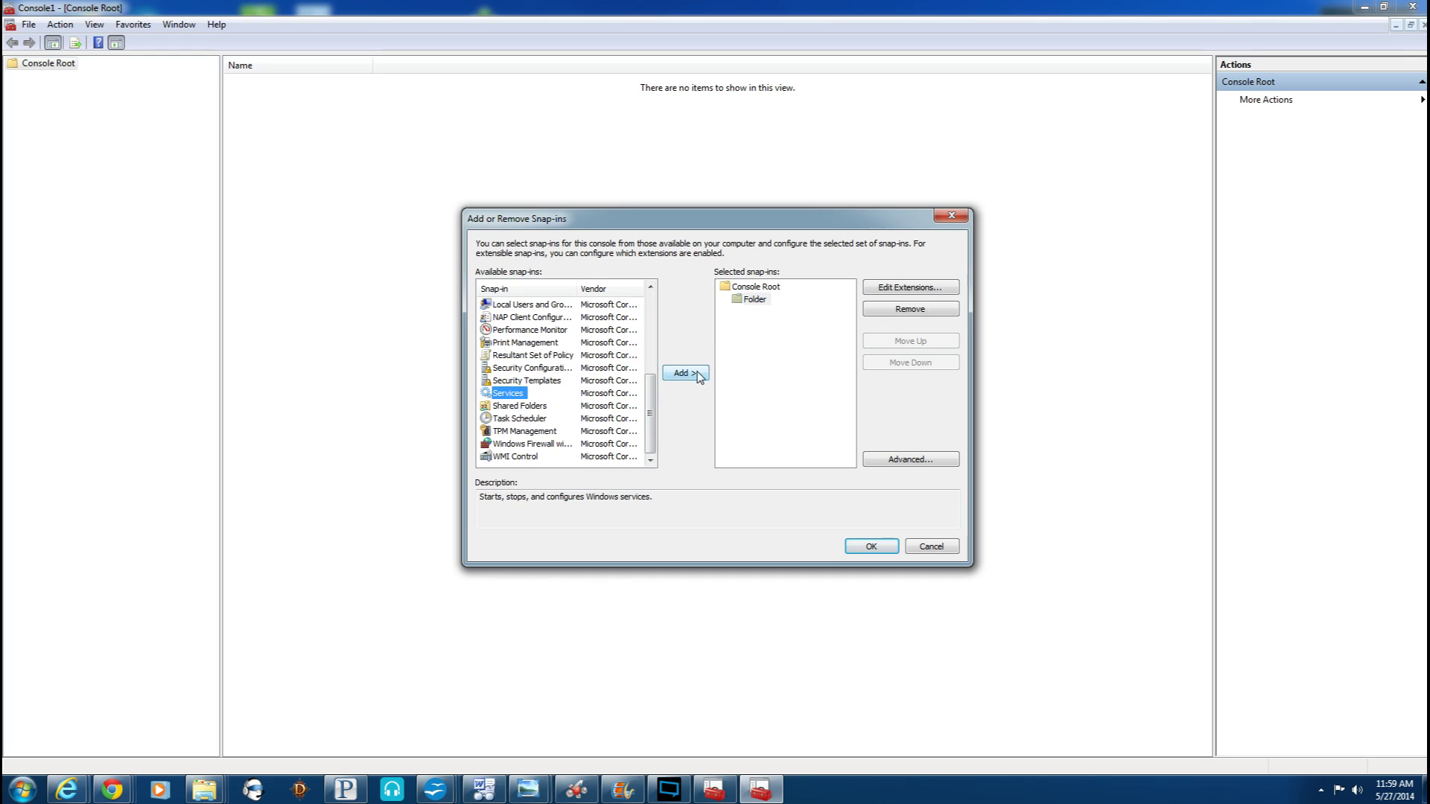
pyautogui.click(754, 299)
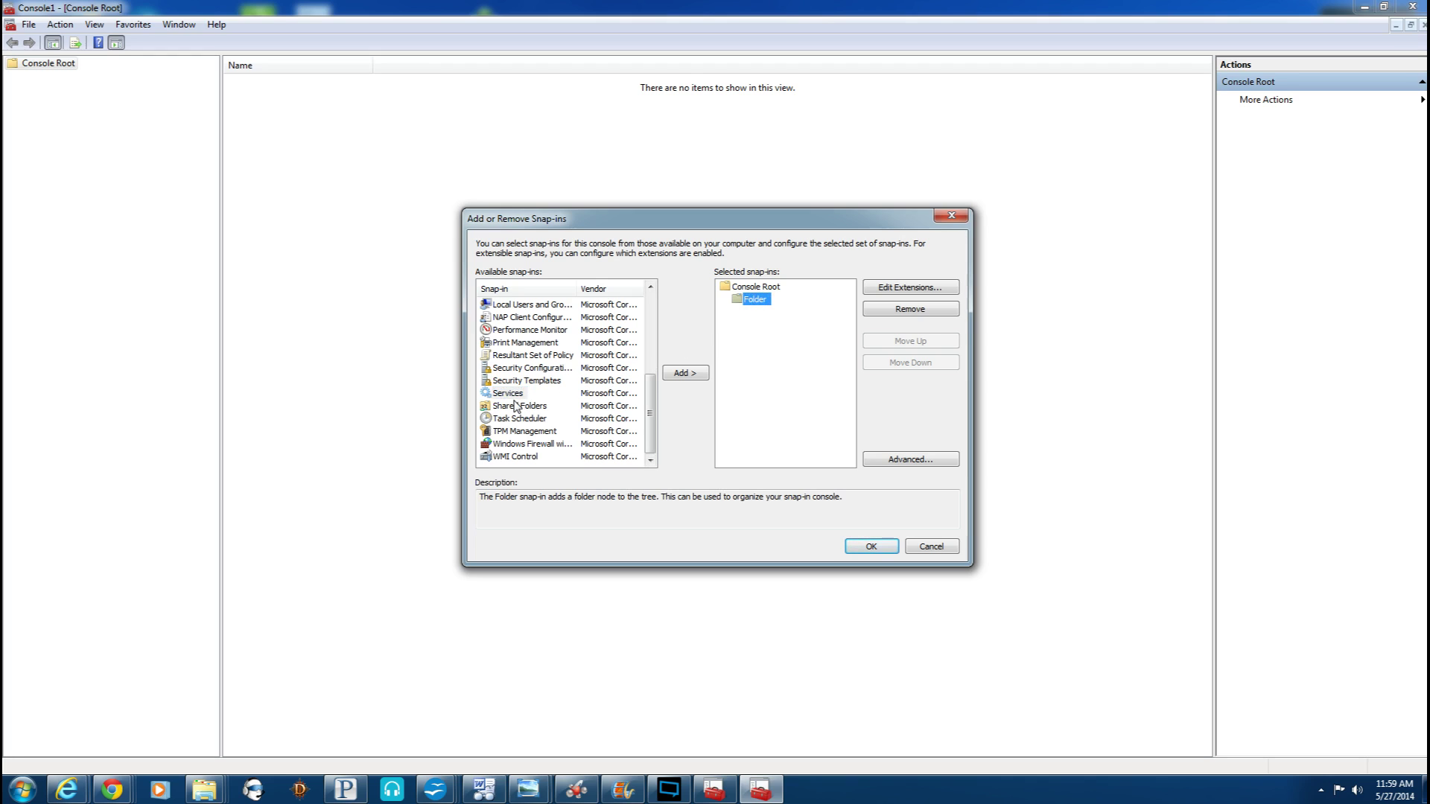
pyautogui.click(898, 289)
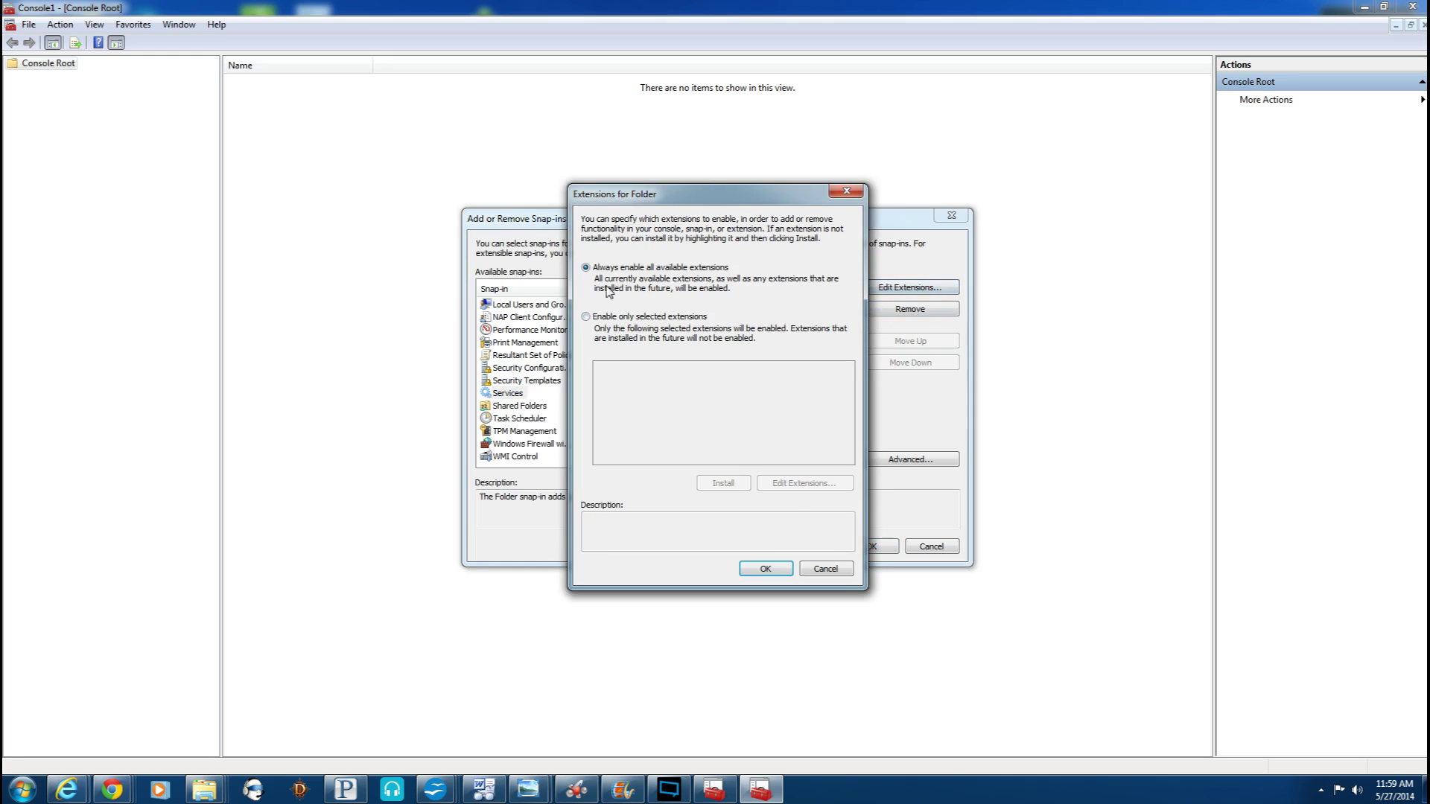
pyautogui.click(766, 569)
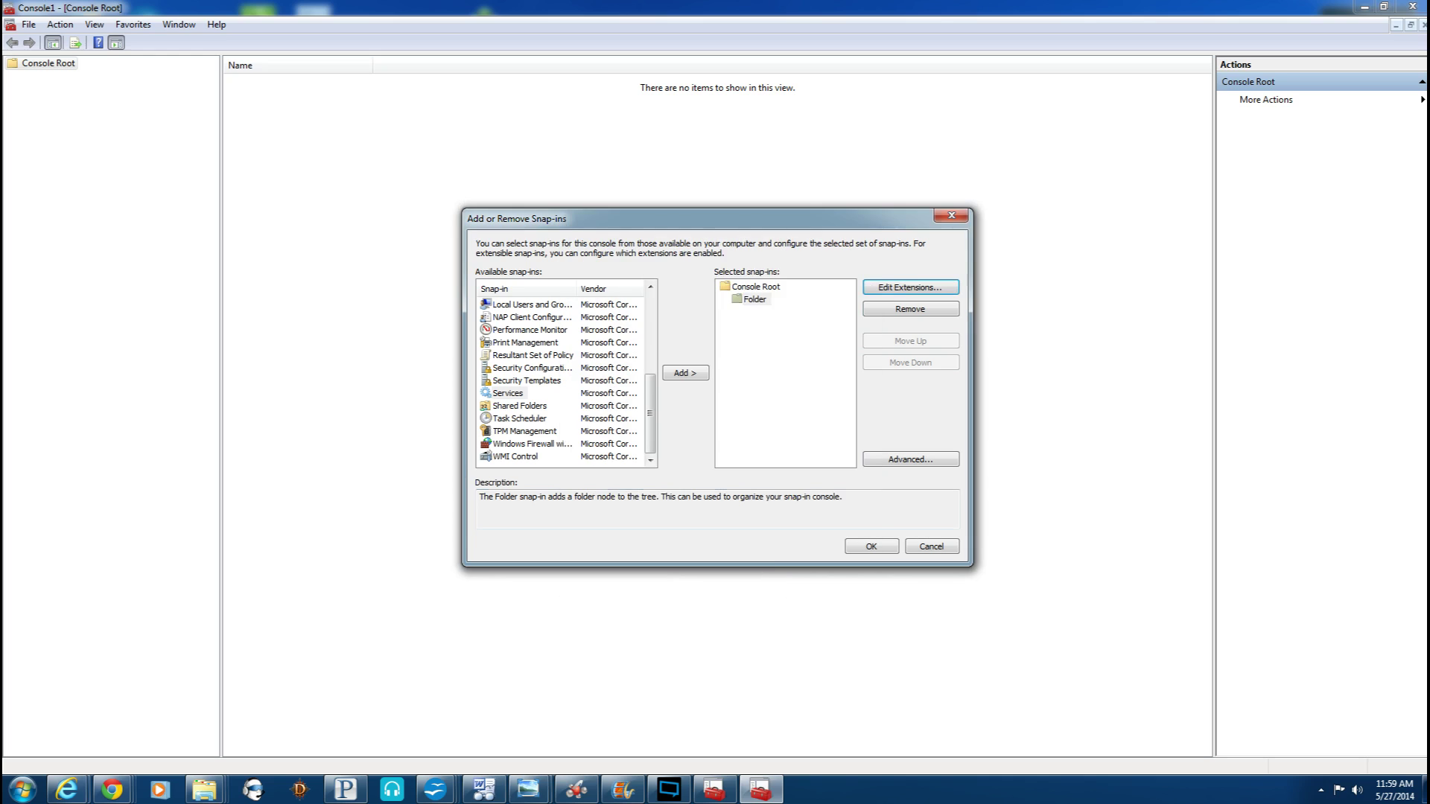
# - Allow changing the parent snap-in through the advanced snap-in options
pyautogui.click(905, 459)
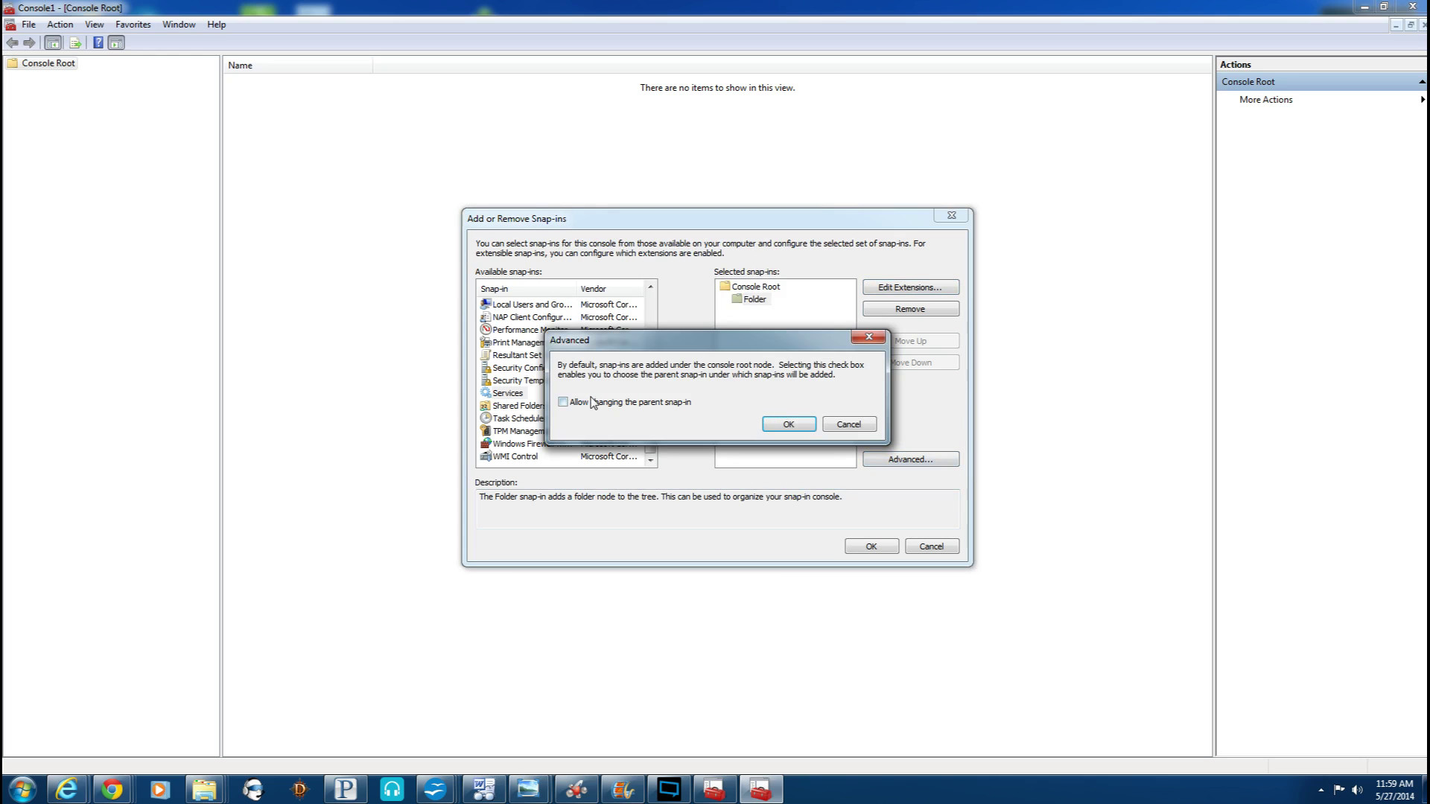
pyautogui.click(780, 426)
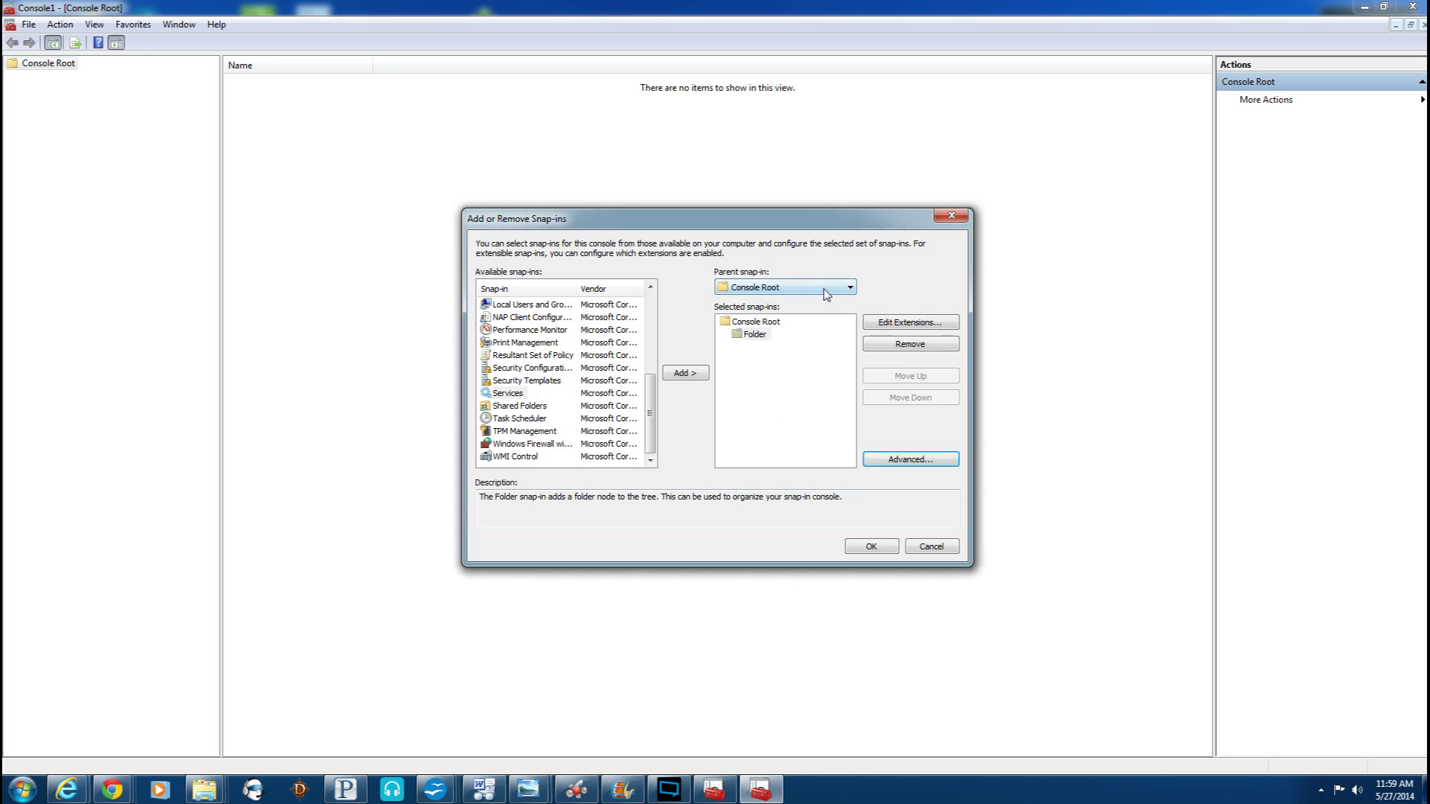
pyautogui.click(908, 460)
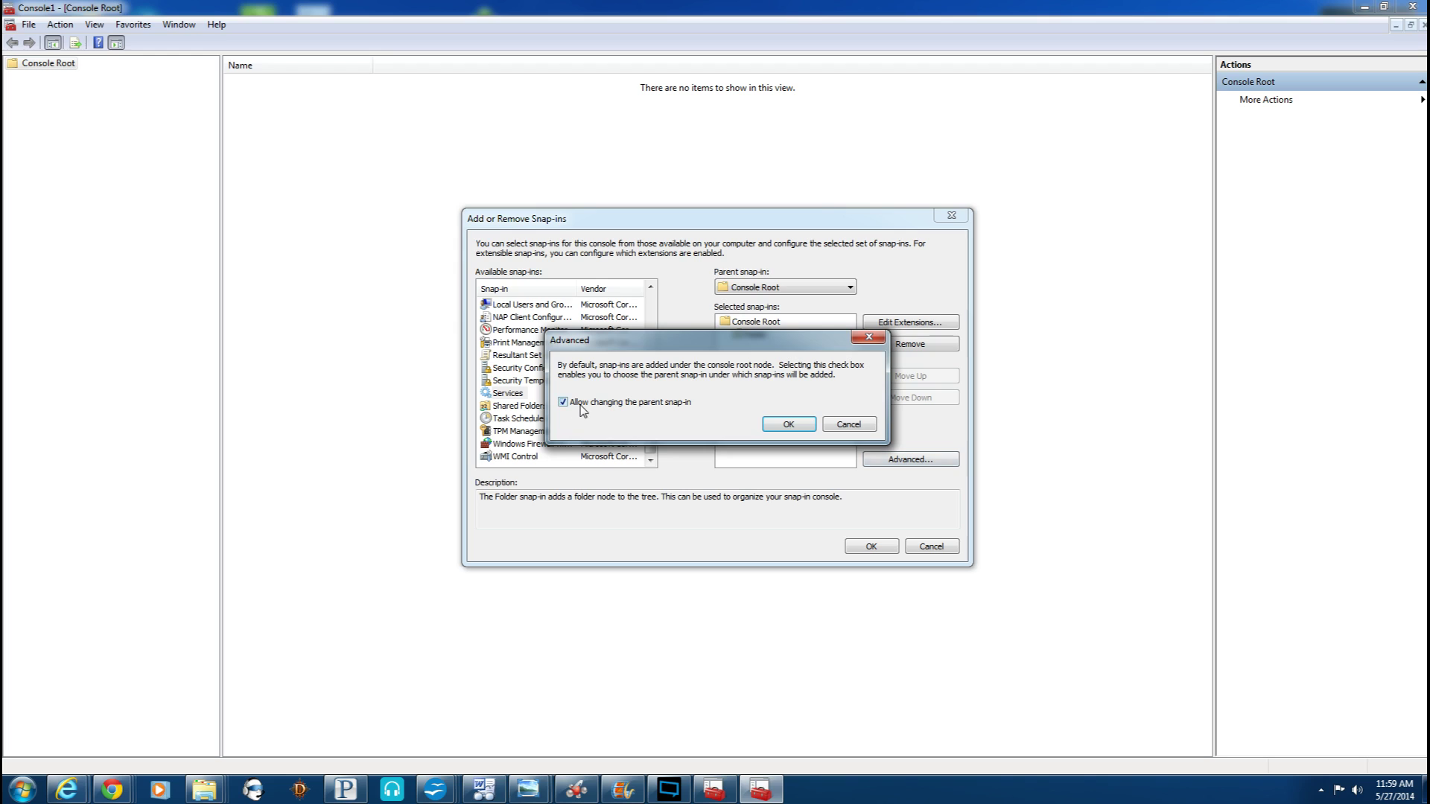
pyautogui.click(788, 424)
# - Add the Services snap-in for the local computer under Console Root and move it above Folder
pyautogui.click(757, 334)
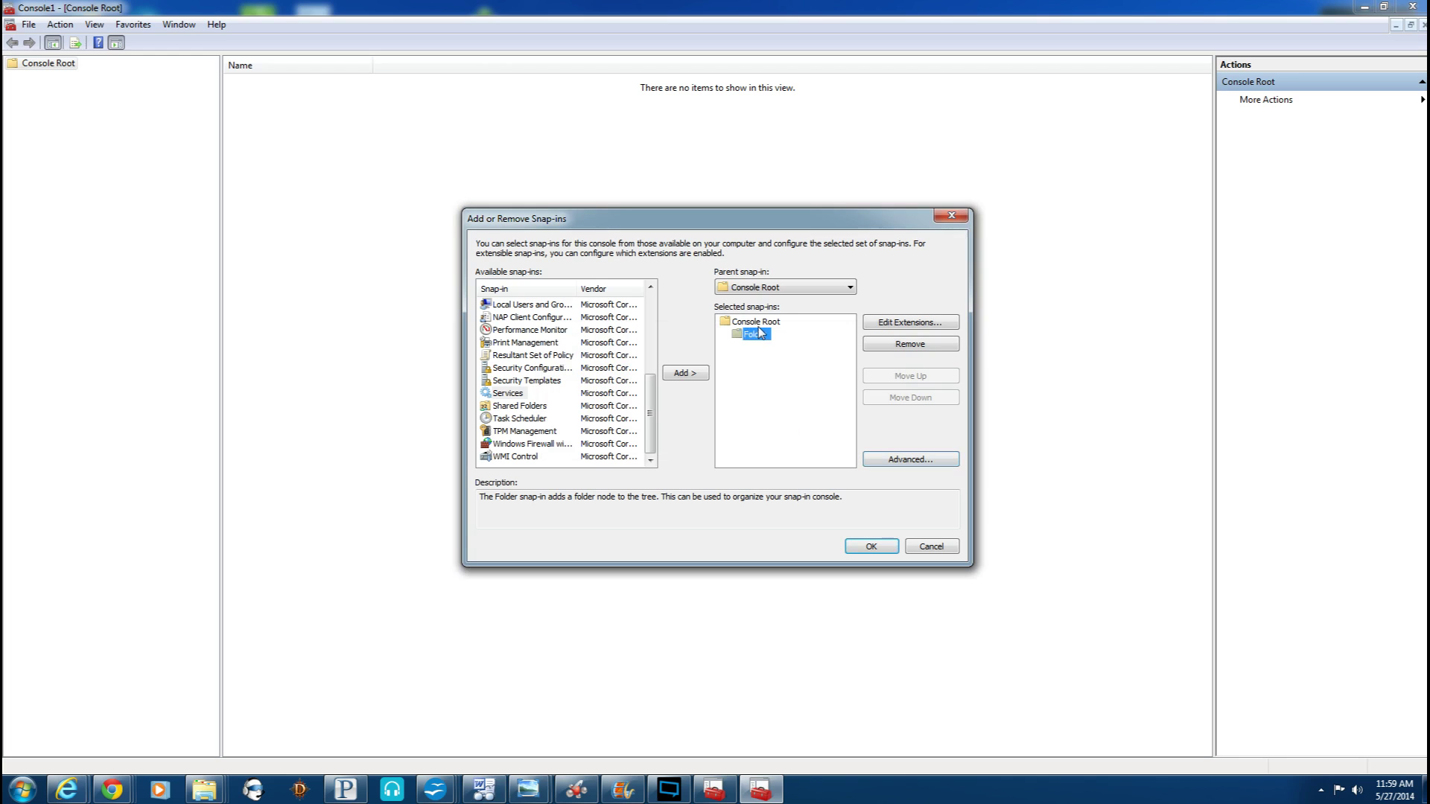
pyautogui.click(765, 323)
pyautogui.click(758, 334)
pyautogui.click(745, 323)
pyautogui.click(758, 334)
pyautogui.click(756, 322)
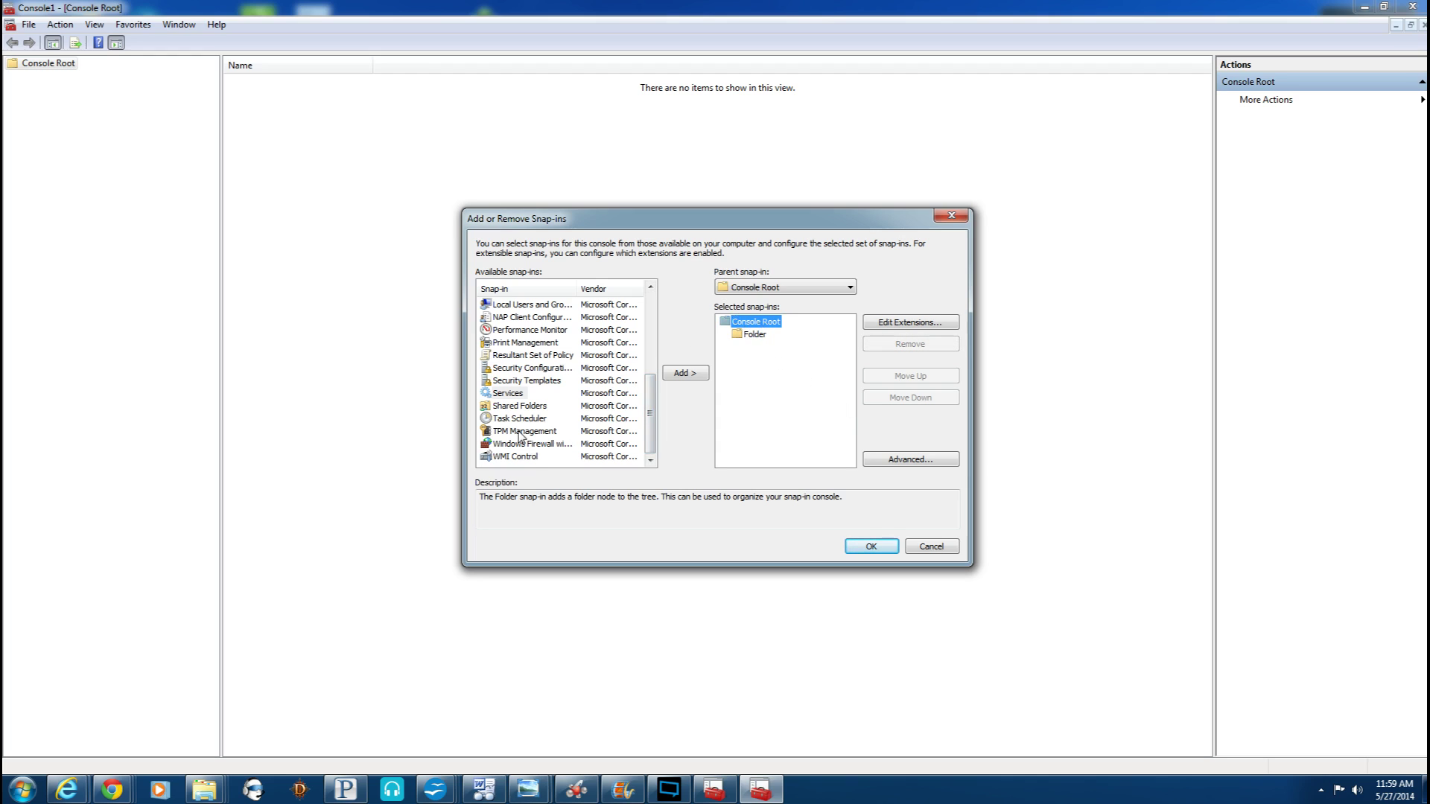
pyautogui.click(685, 375)
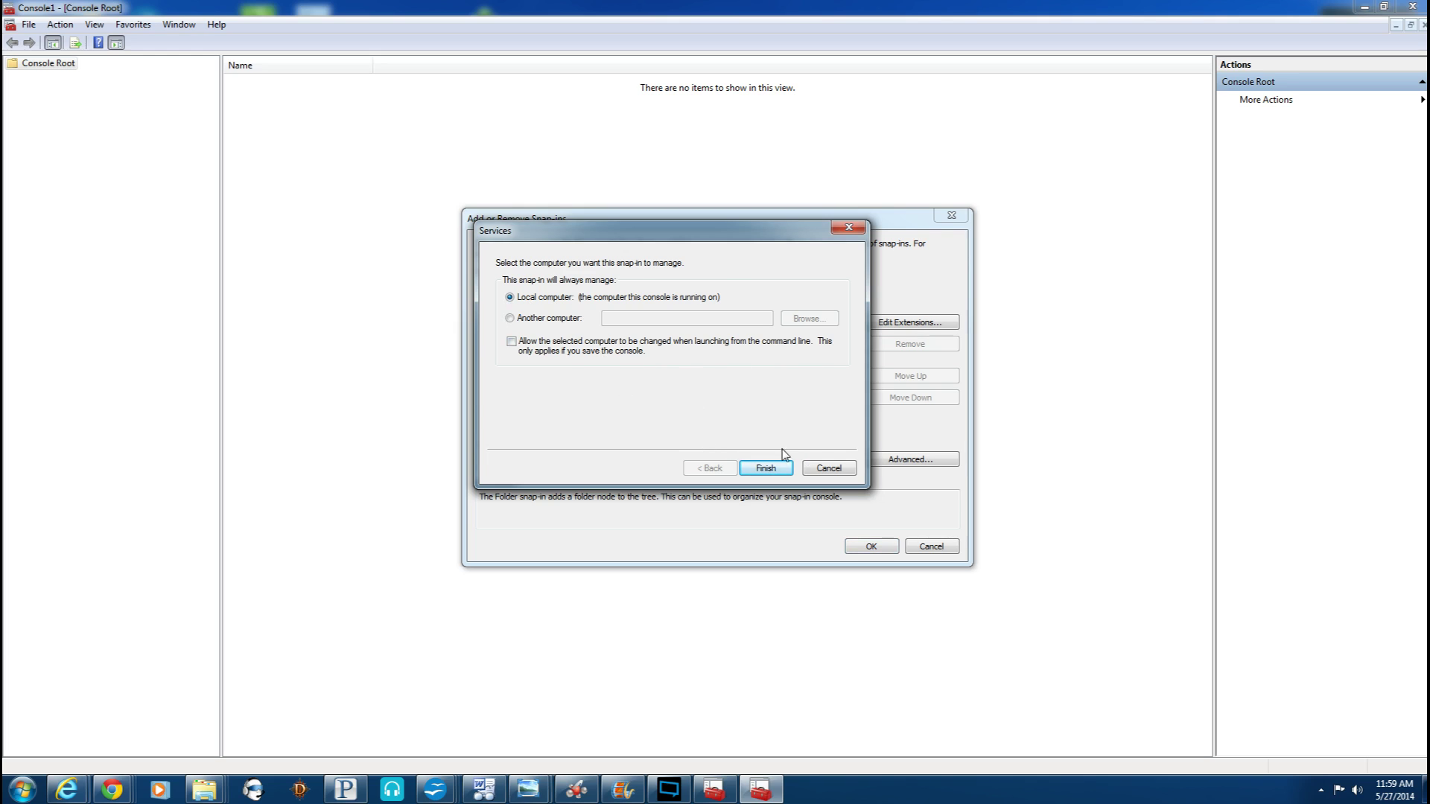
pyautogui.click(774, 467)
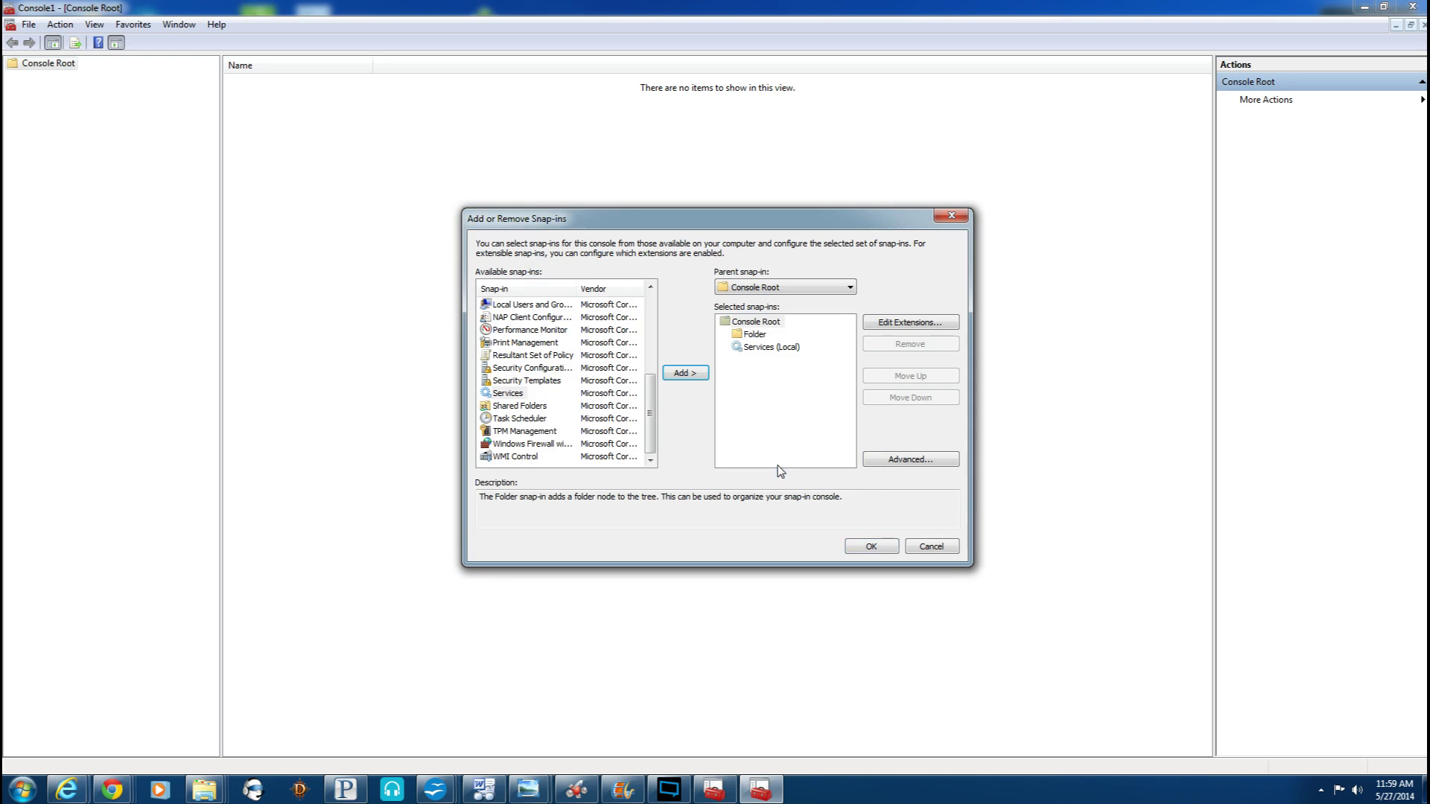
pyautogui.click(771, 347)
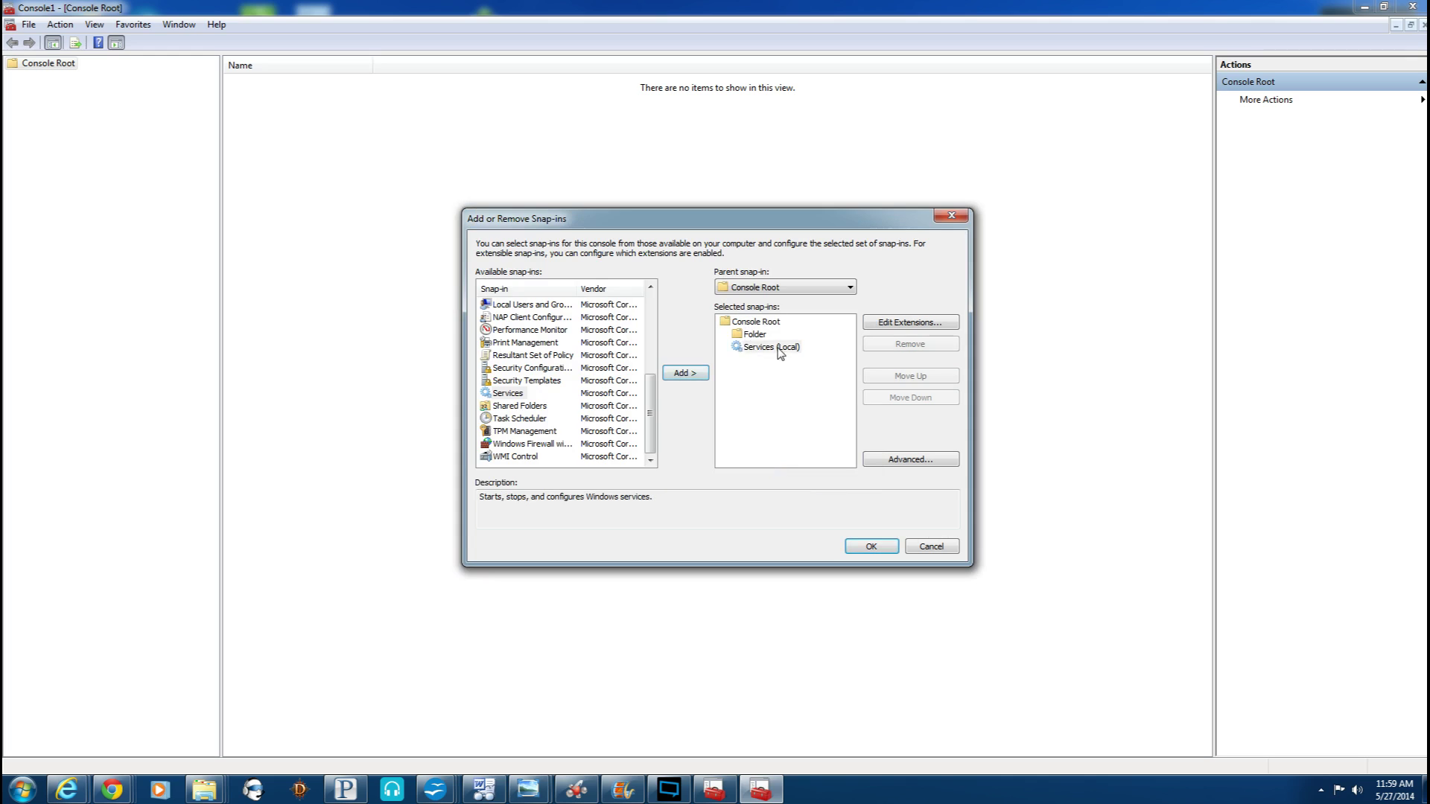
pyautogui.click(909, 377)
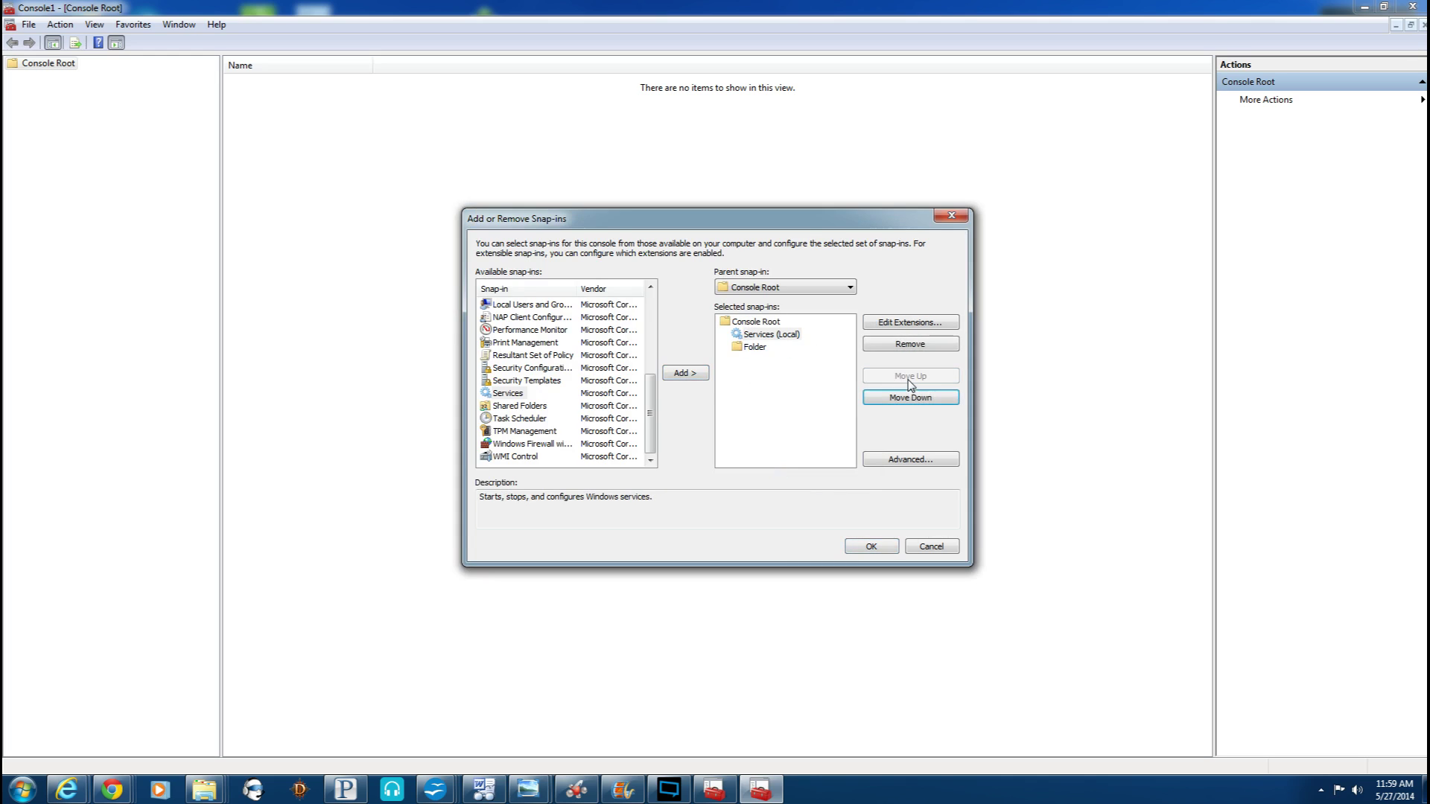
pyautogui.click(758, 349)
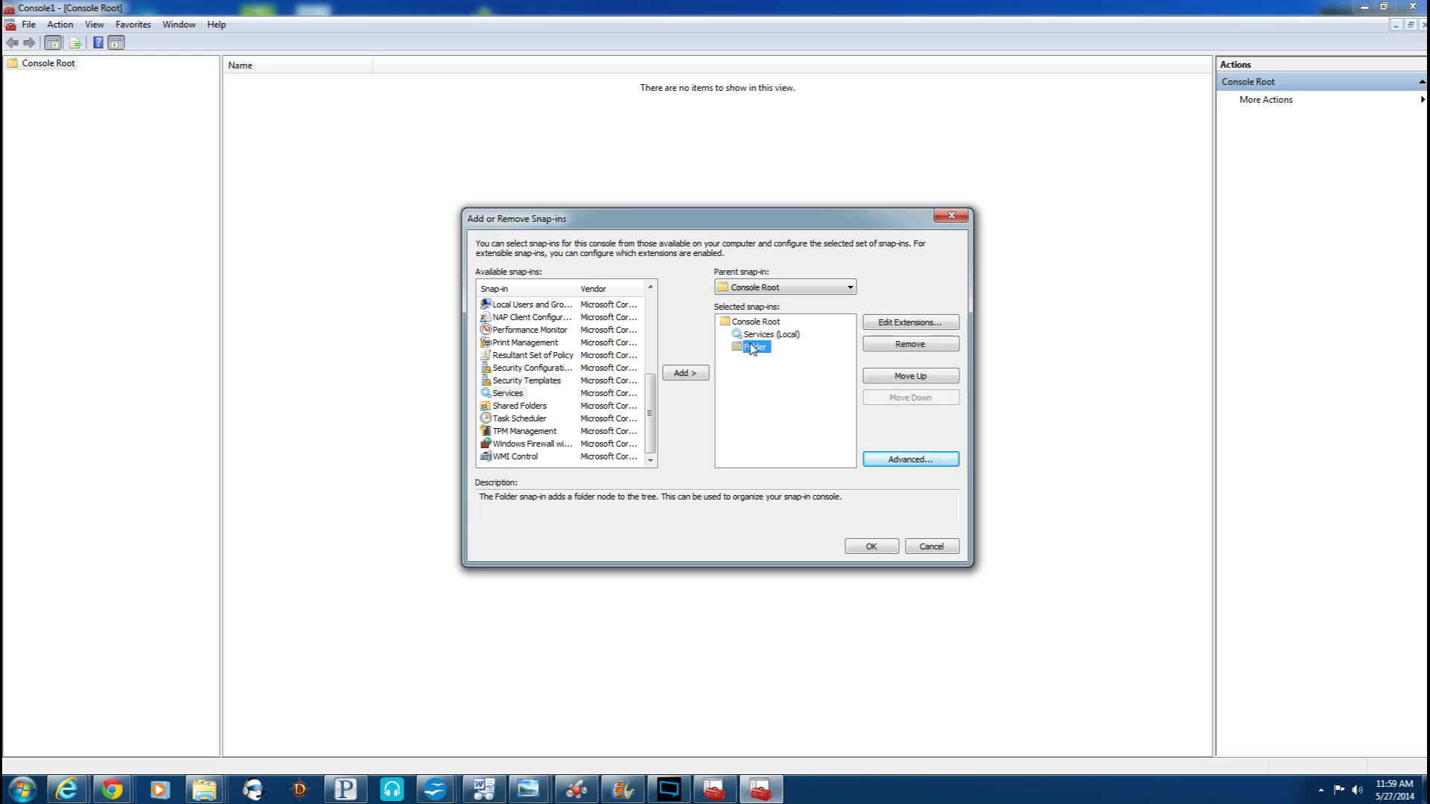
pyautogui.doubleClick(759, 348)
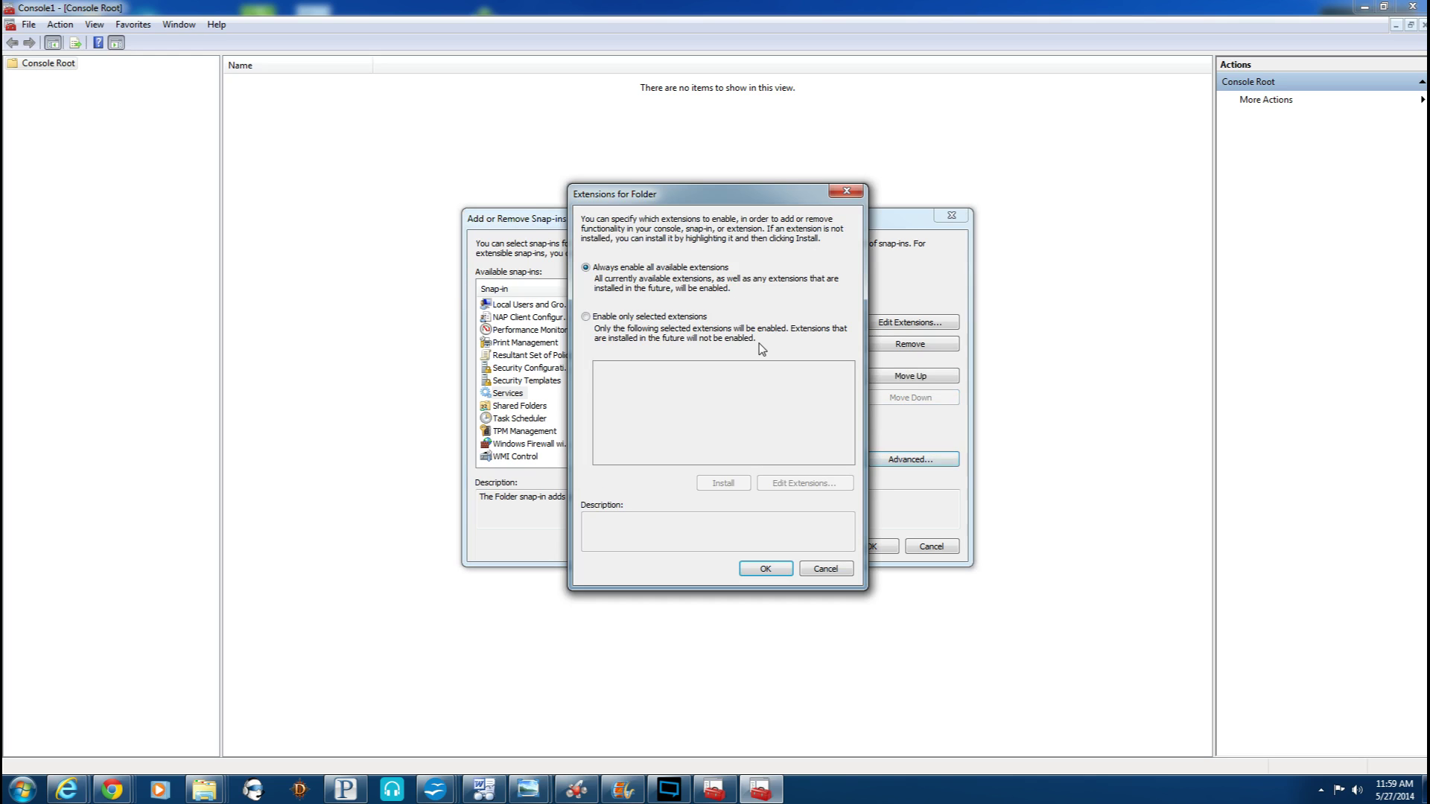
pyautogui.click(847, 192)
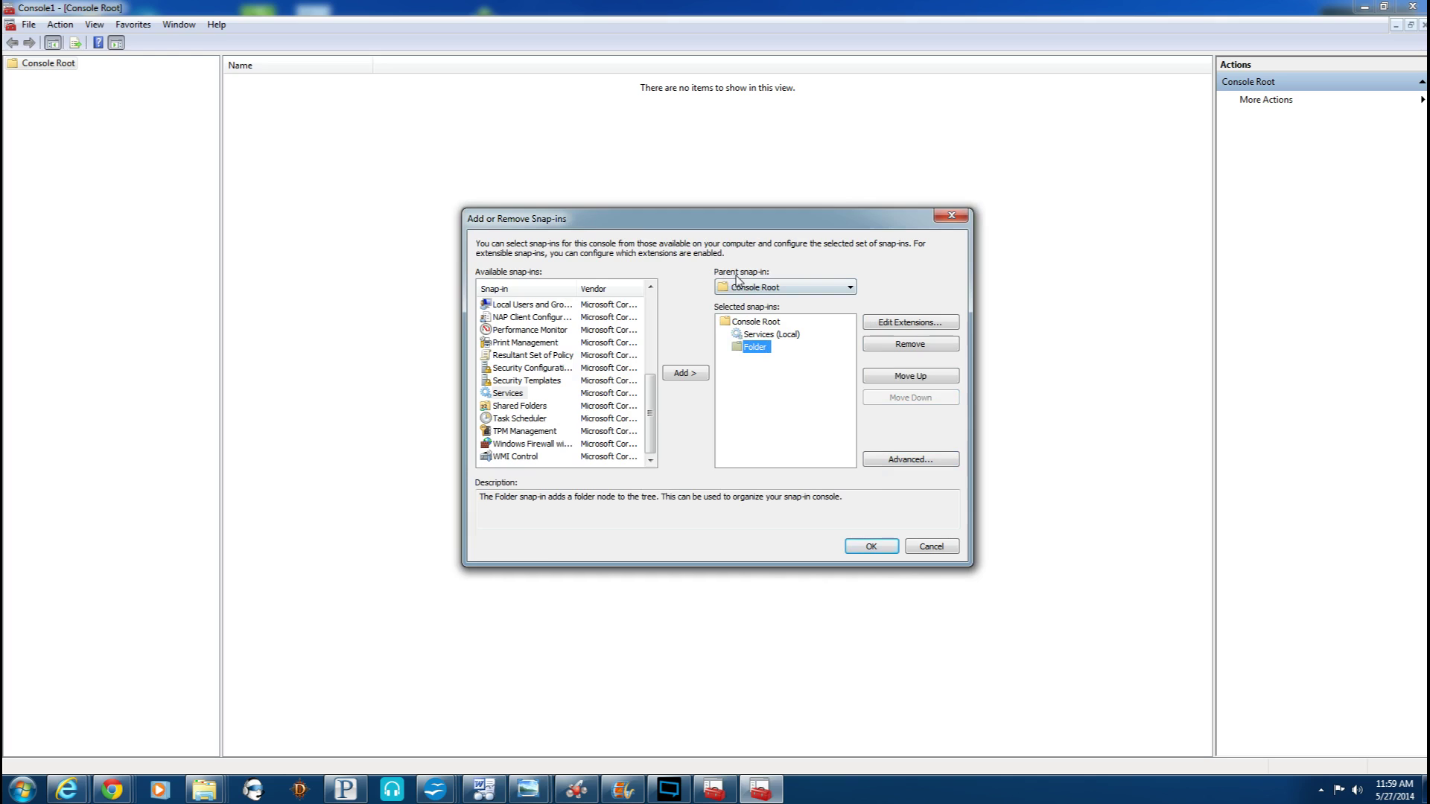
# - Set Folder as the parent snap-in and add the Services snap-in for the local computer beneath it
pyautogui.click(812, 288)
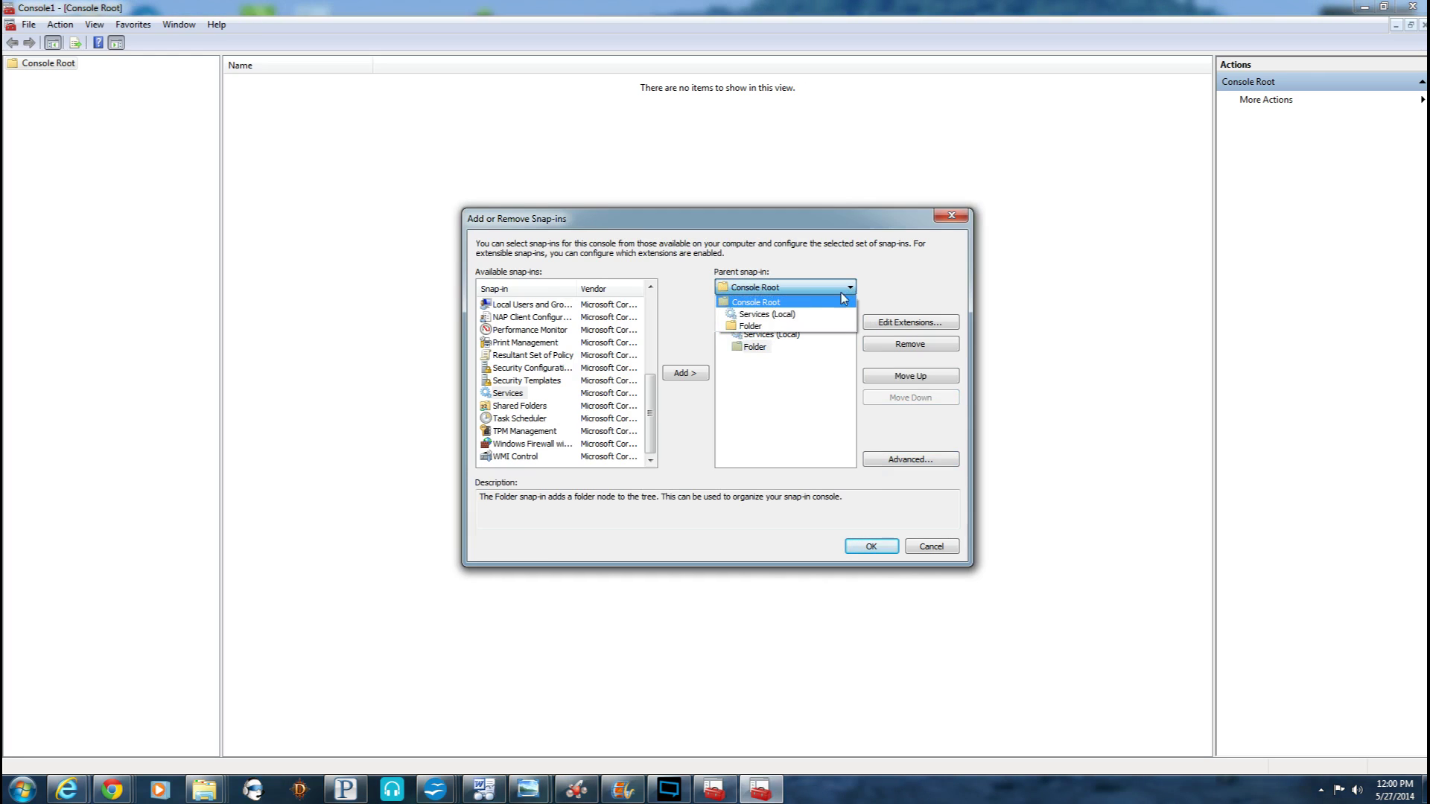
pyautogui.click(808, 325)
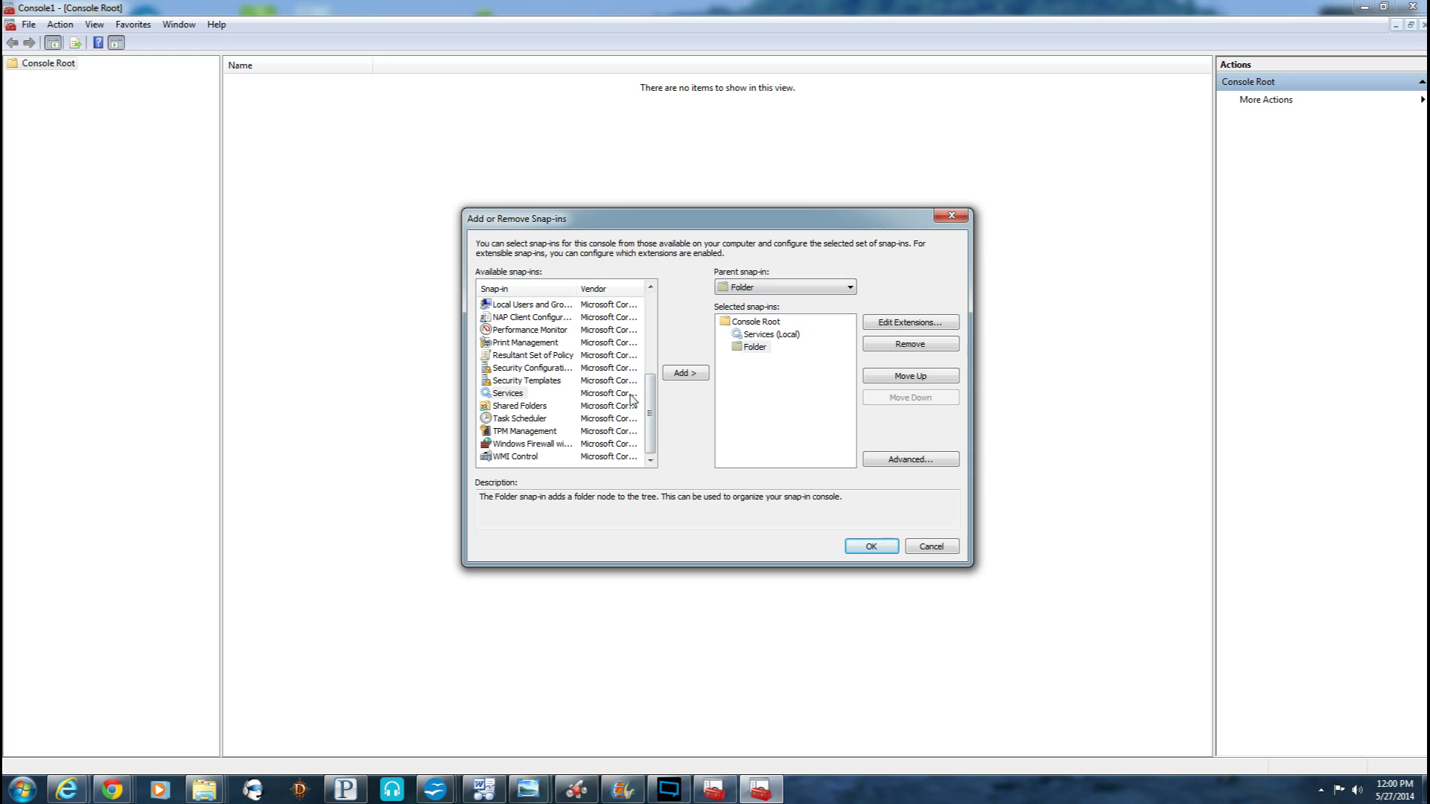
pyautogui.click(510, 395)
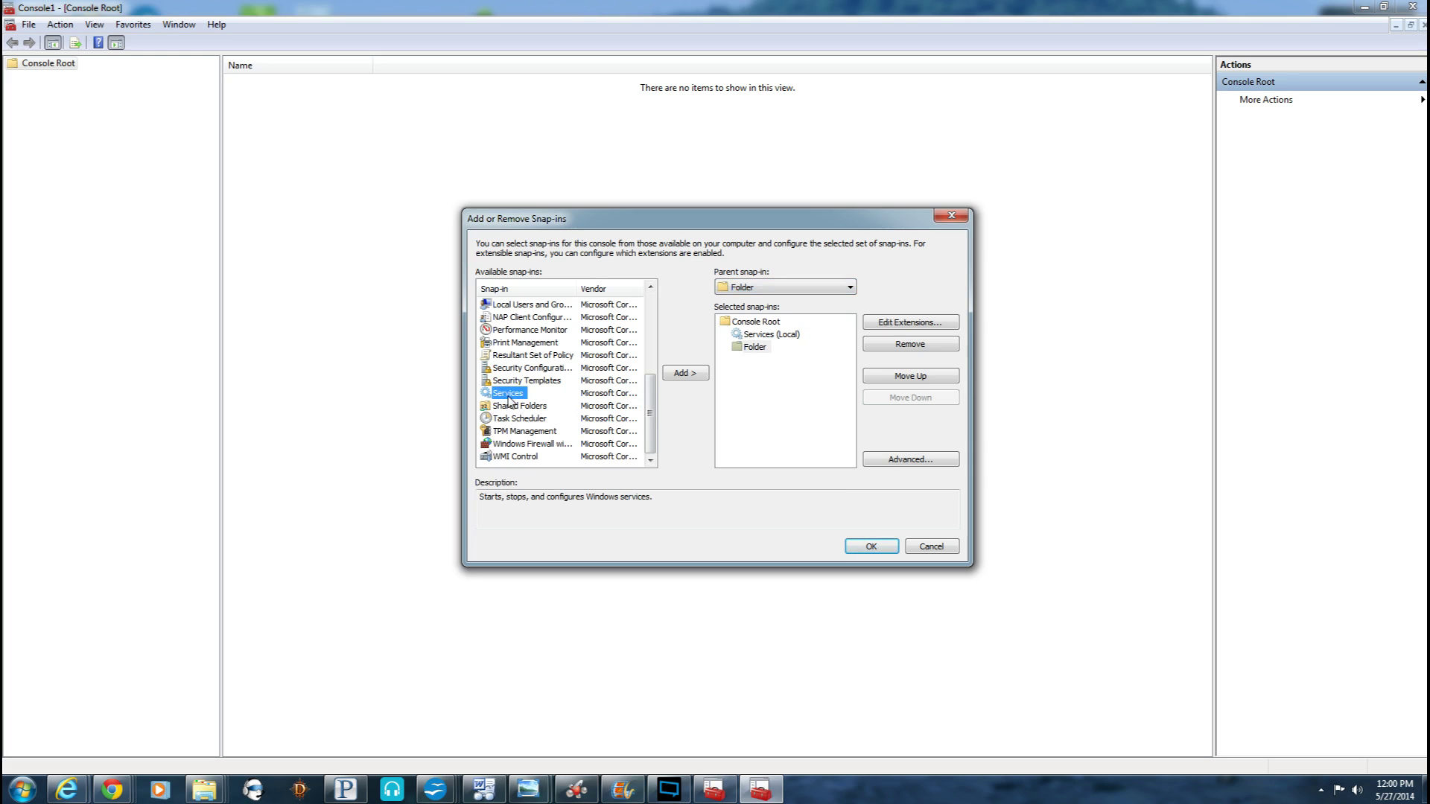
pyautogui.click(682, 374)
pyautogui.click(766, 472)
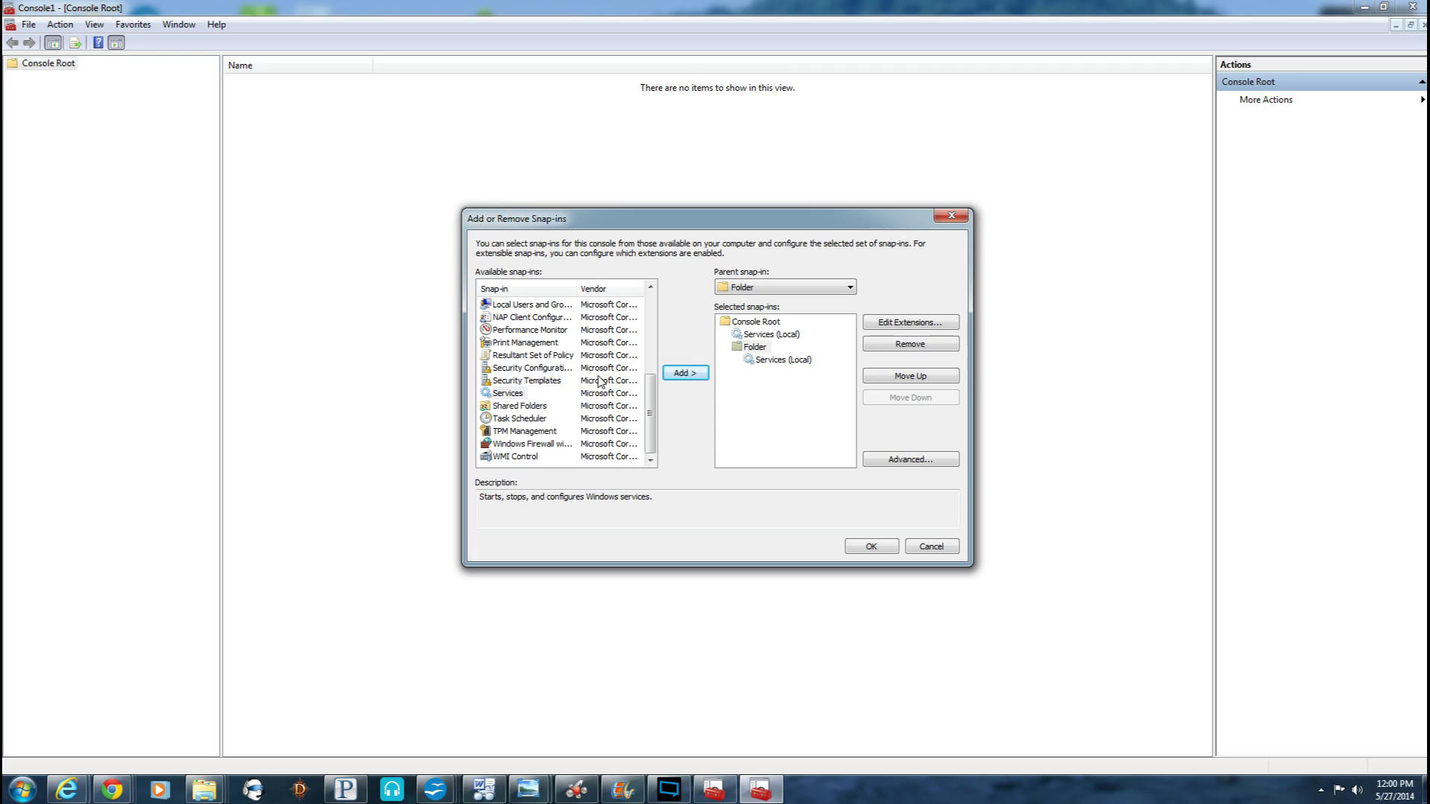
# - Add a second Folder snap-in nested inside the existing Folder
pyautogui.click(767, 347)
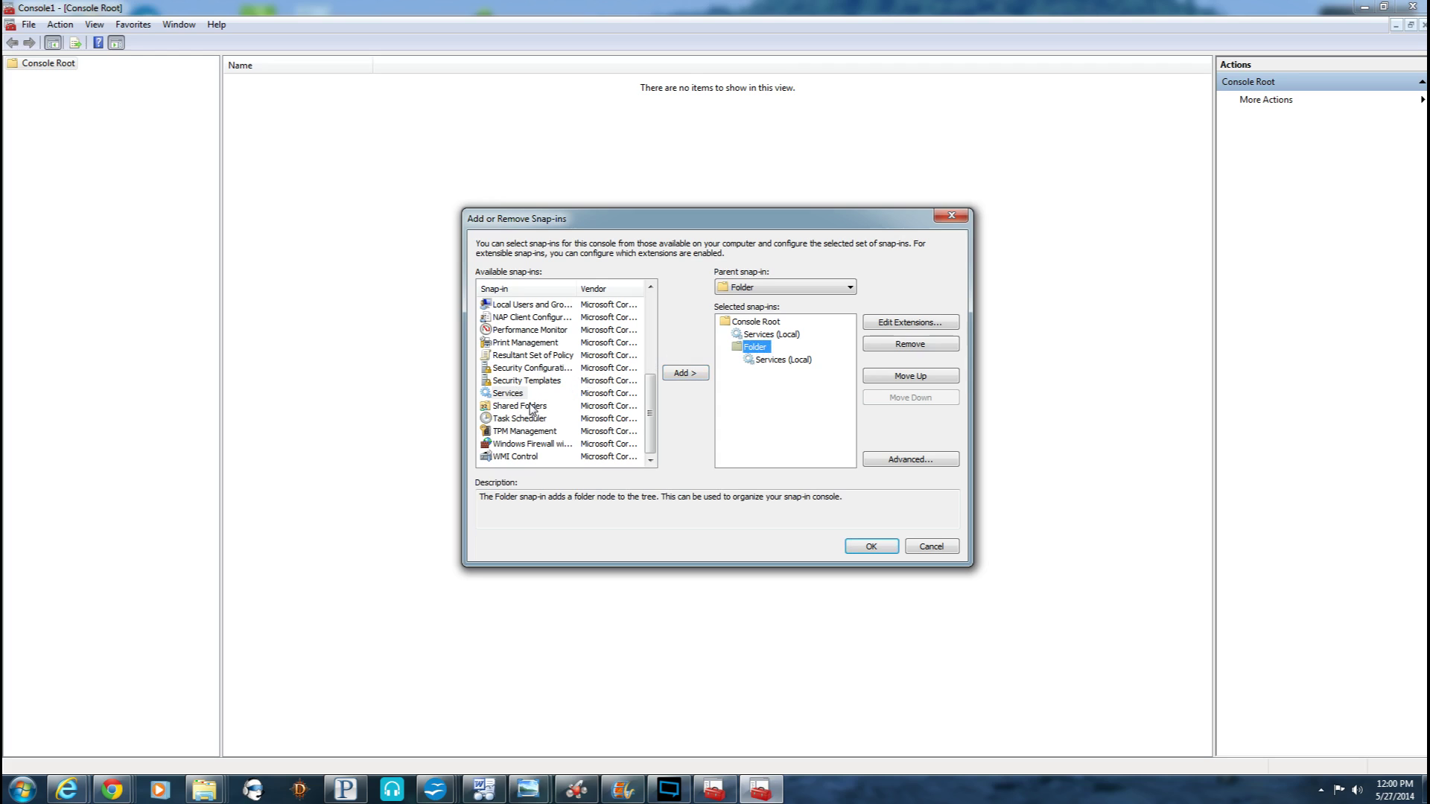
pyautogui.moveTo(649, 414); pyautogui.dragTo(650, 331)
pyautogui.click(504, 408)
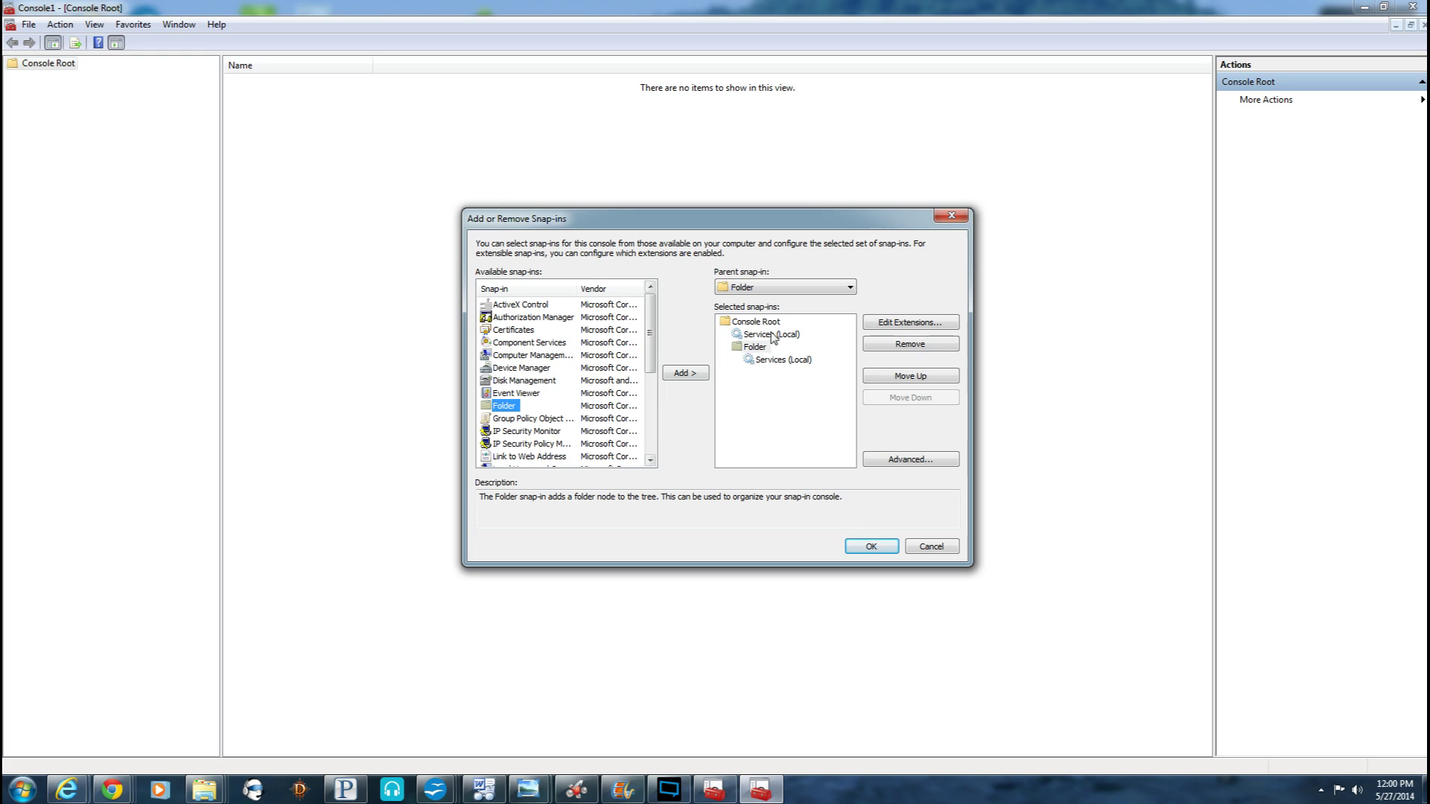
pyautogui.click(694, 374)
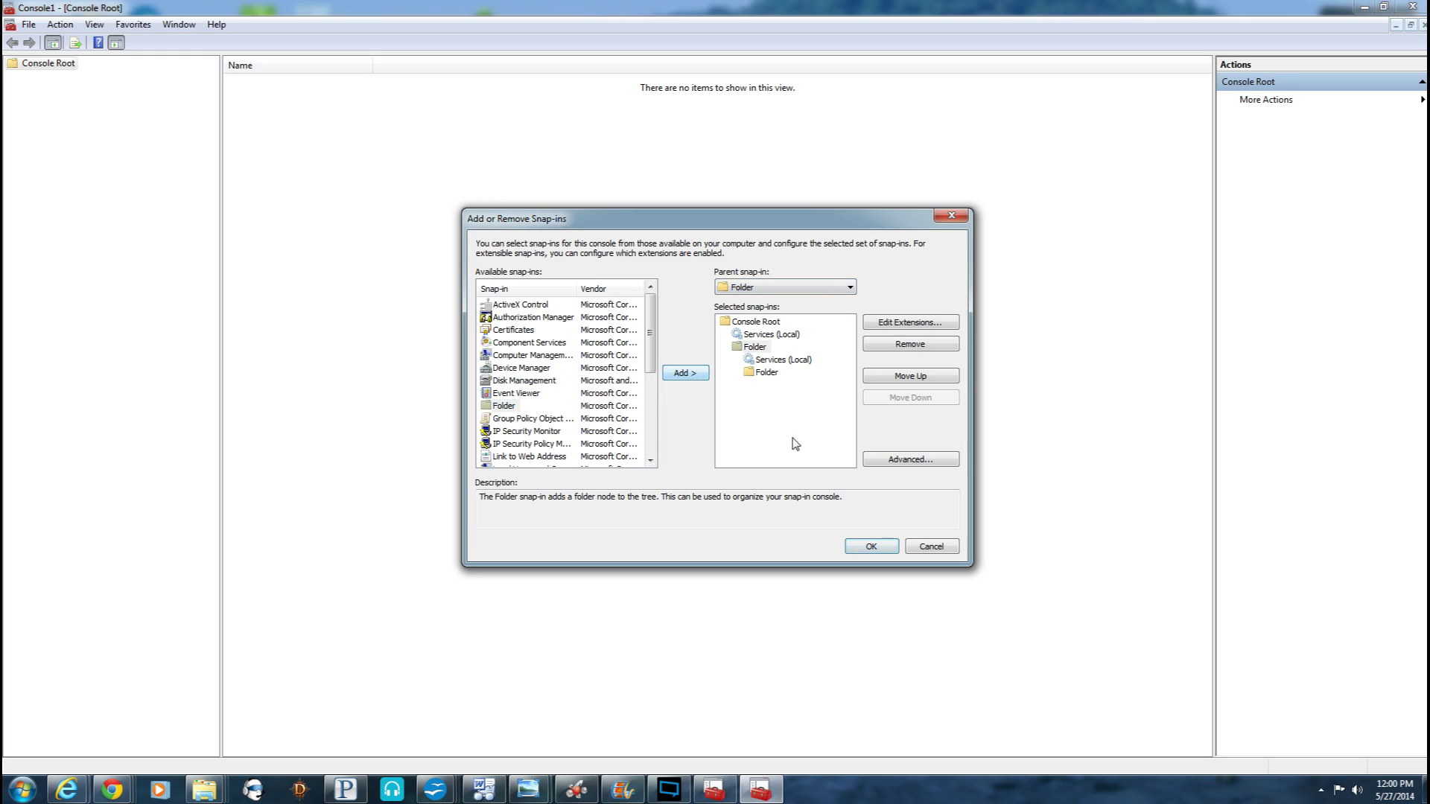
# - Remove the Services (Local) snap-in located directly beneath the first Folder
pyautogui.click(781, 360)
pyautogui.click(775, 372)
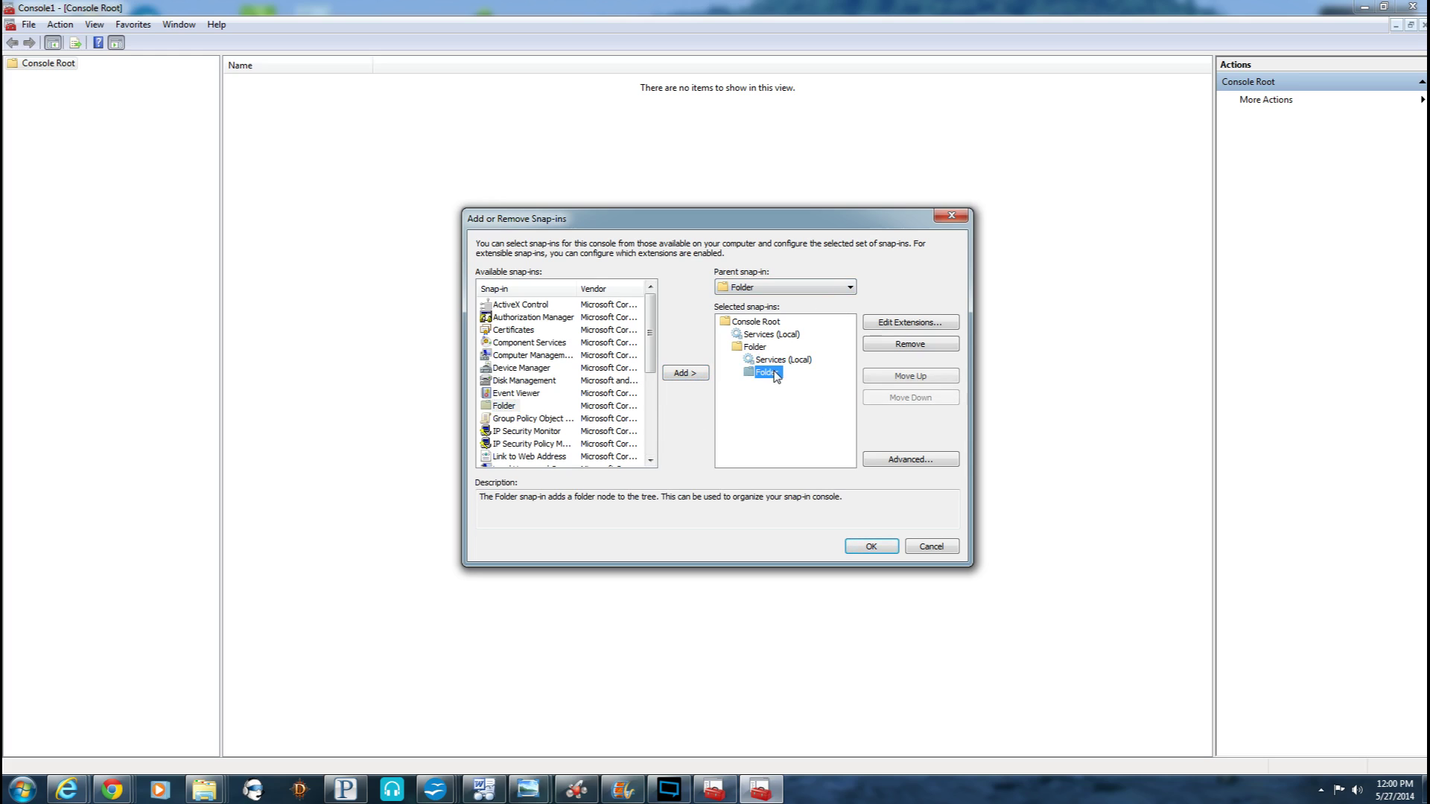
pyautogui.click(781, 360)
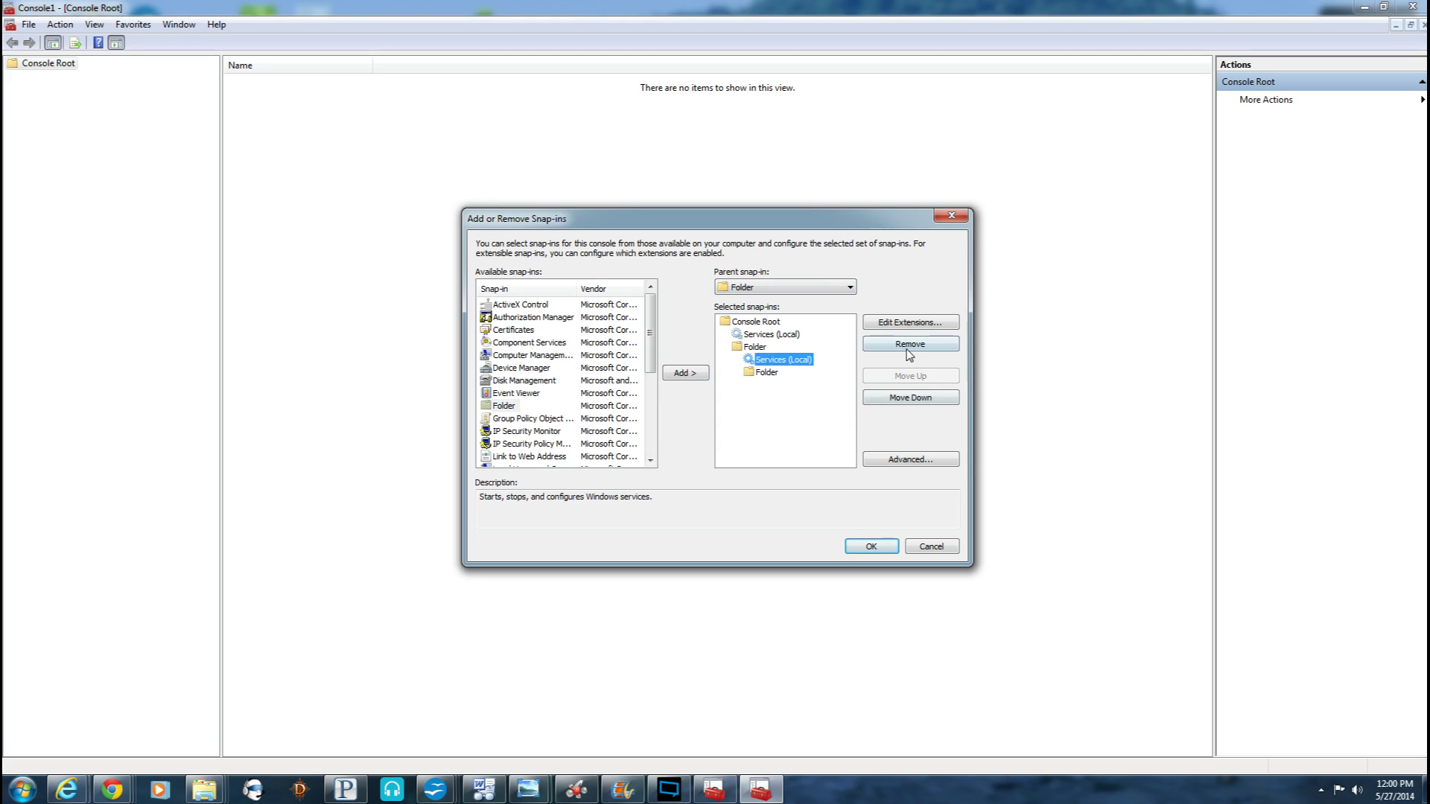
pyautogui.click(909, 347)
# - Set the nested Folder as the parent snap-in, add Services for the local computer beneath it, and apply the snap-in selection
pyautogui.click(772, 363)
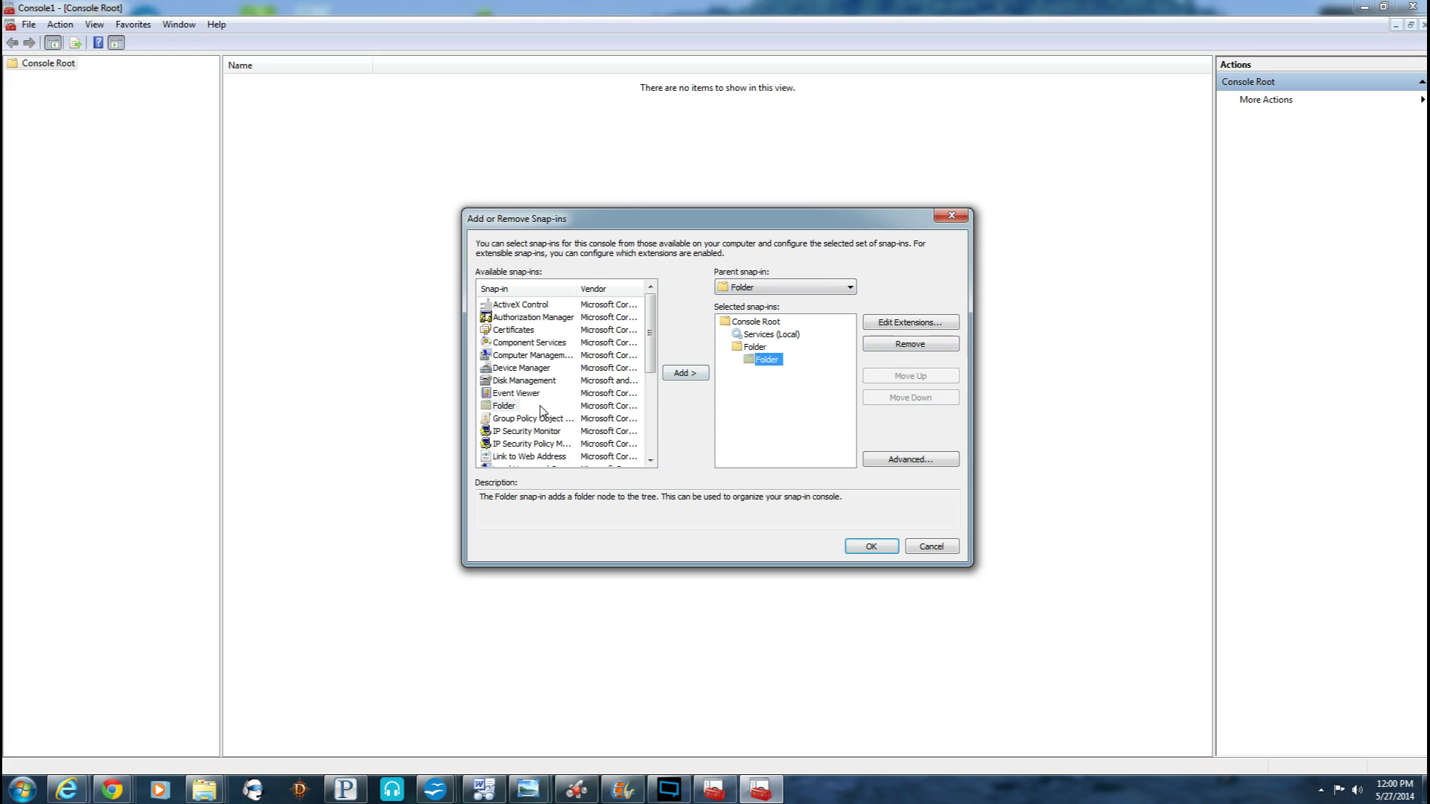
pyautogui.click(849, 288)
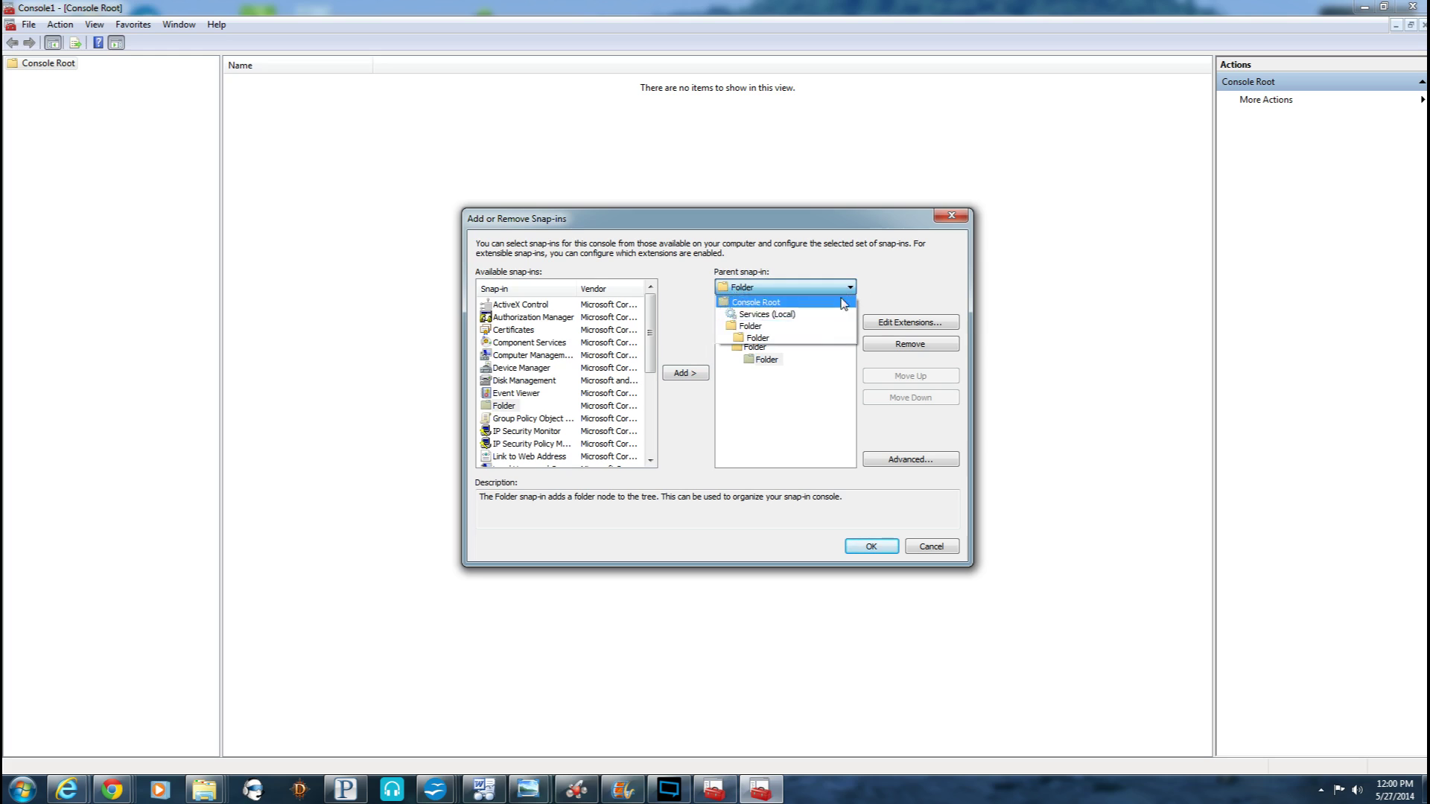
pyautogui.click(816, 338)
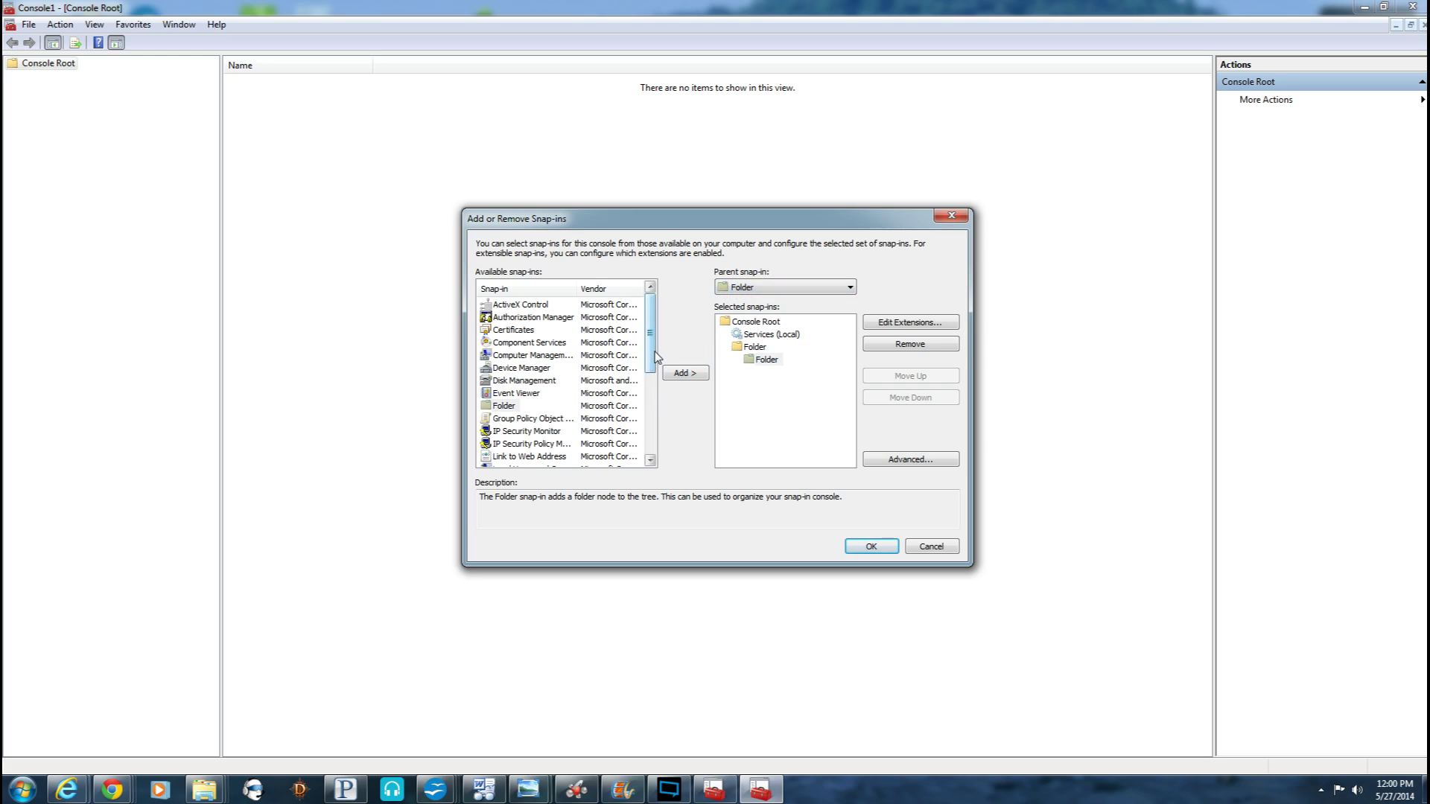
pyautogui.scroll(-5, 656, 356)
pyautogui.click(514, 393)
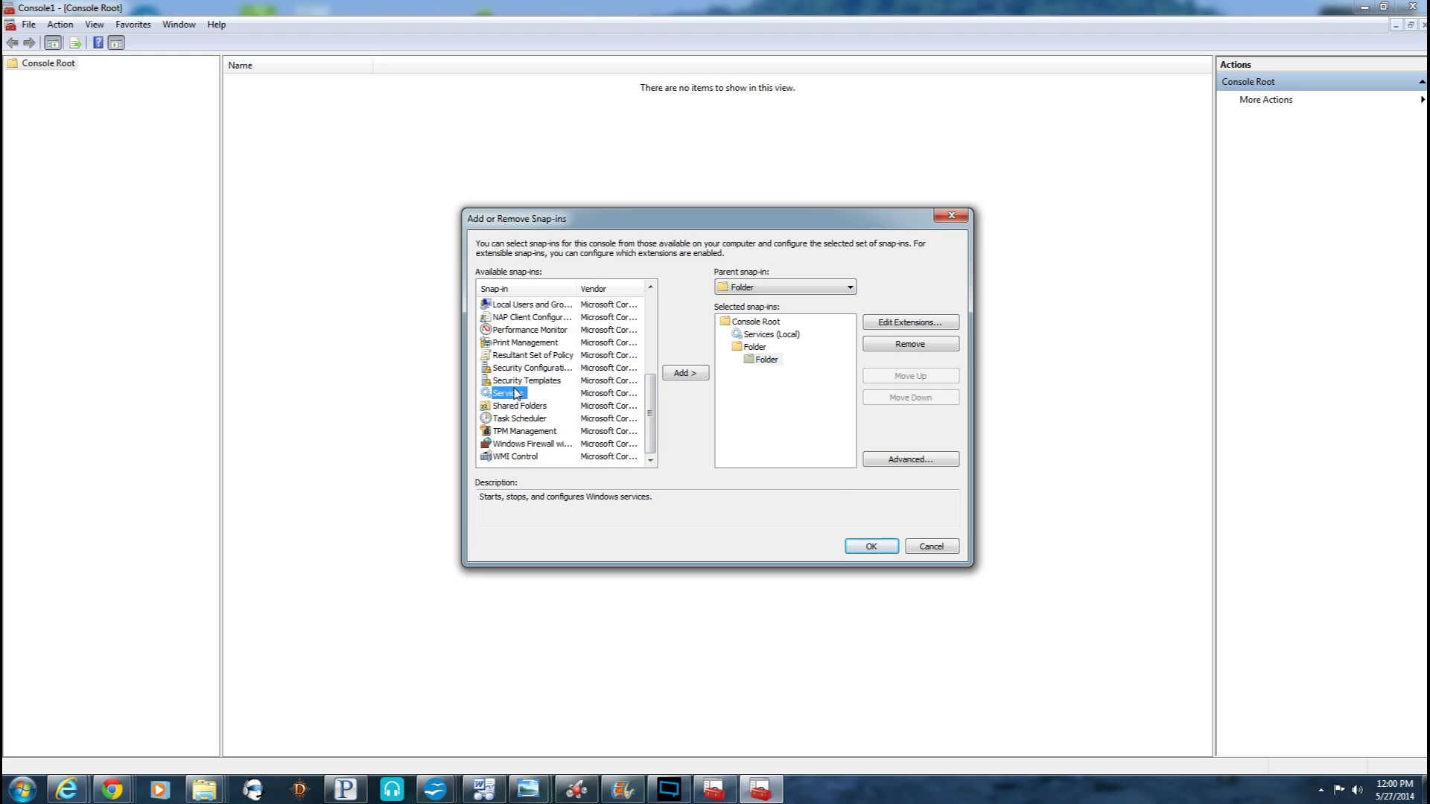
pyautogui.click(676, 374)
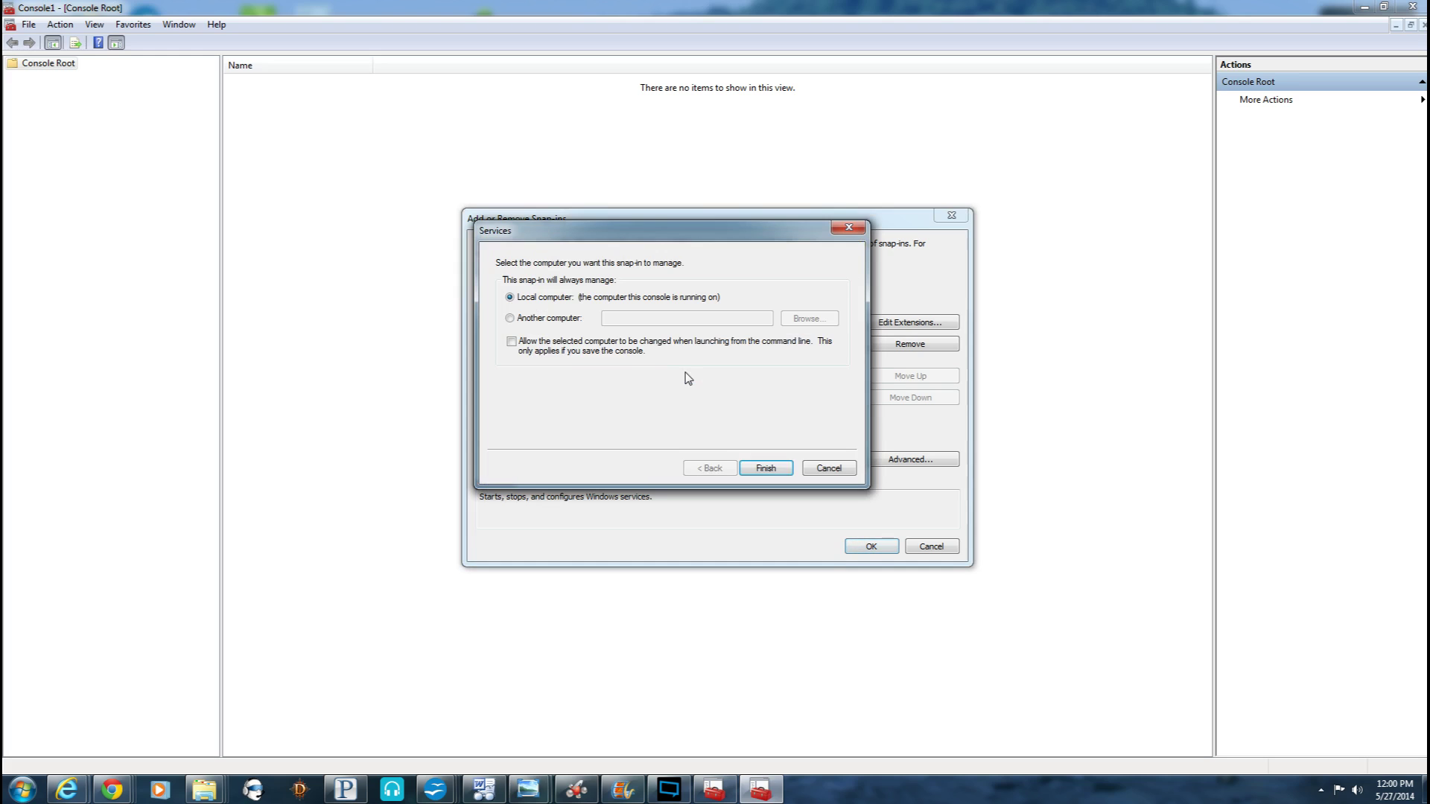
pyautogui.click(758, 471)
pyautogui.click(774, 337)
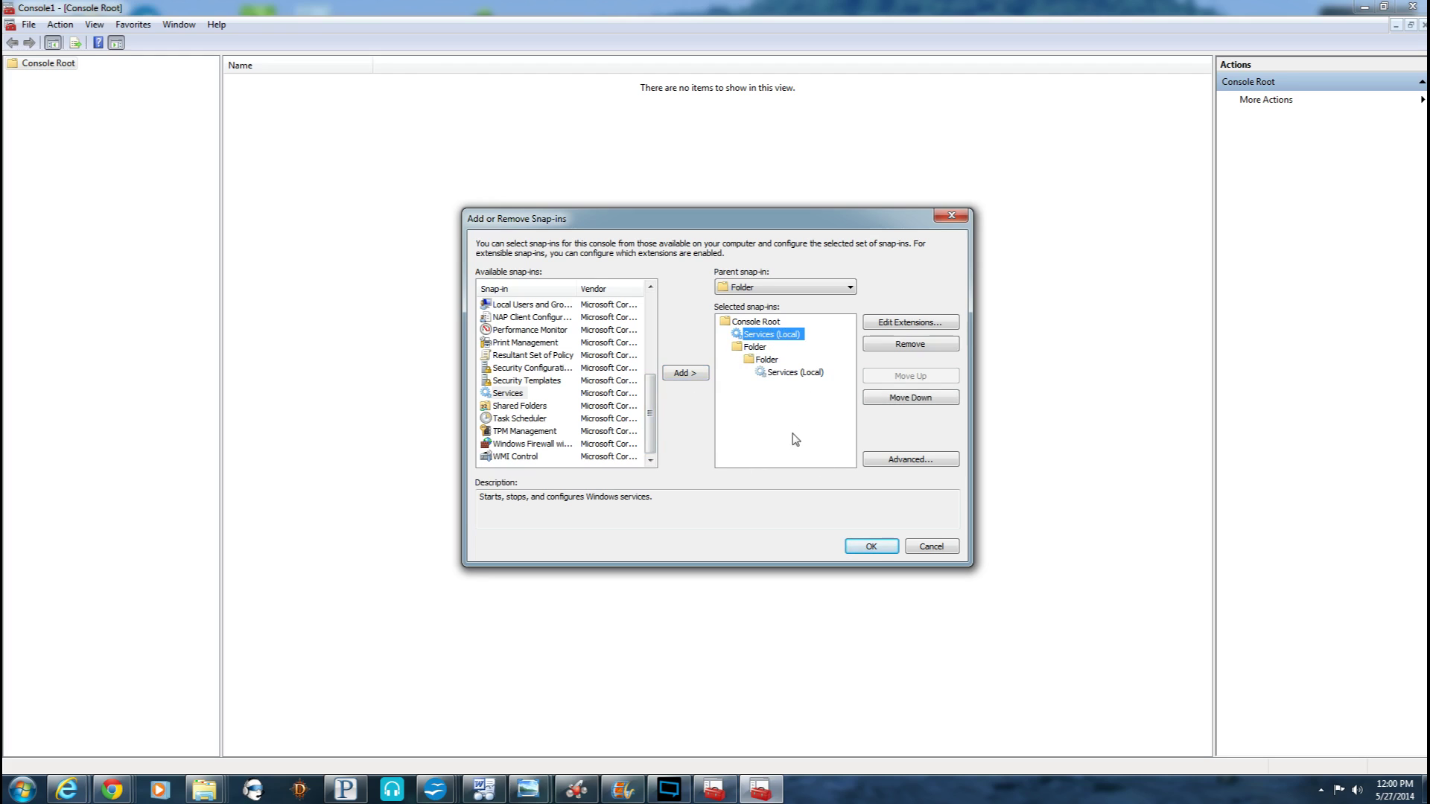
pyautogui.click(869, 548)
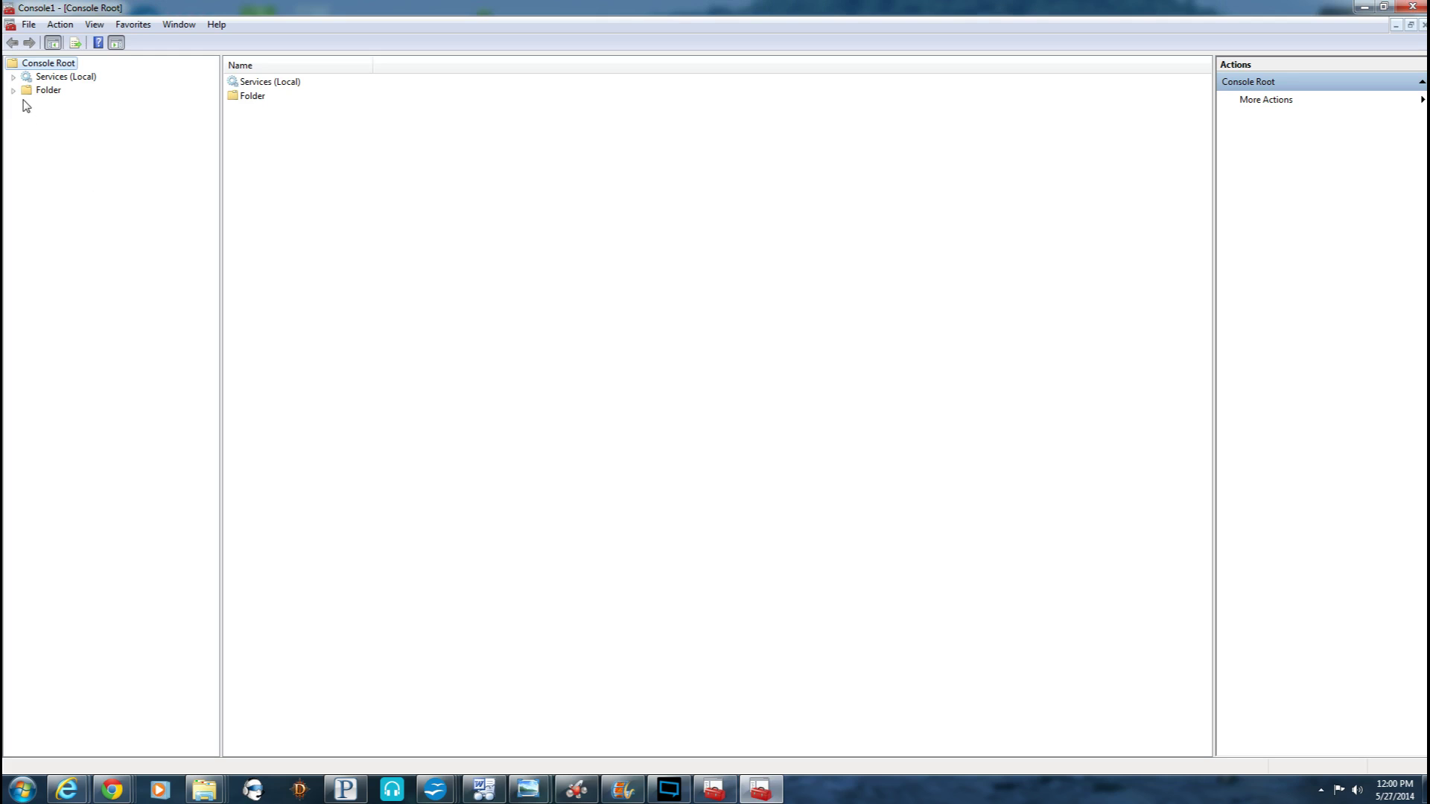
# - Examine the root-level Services list and the contents of both nested folders in the console tree
pyautogui.click(67, 78)
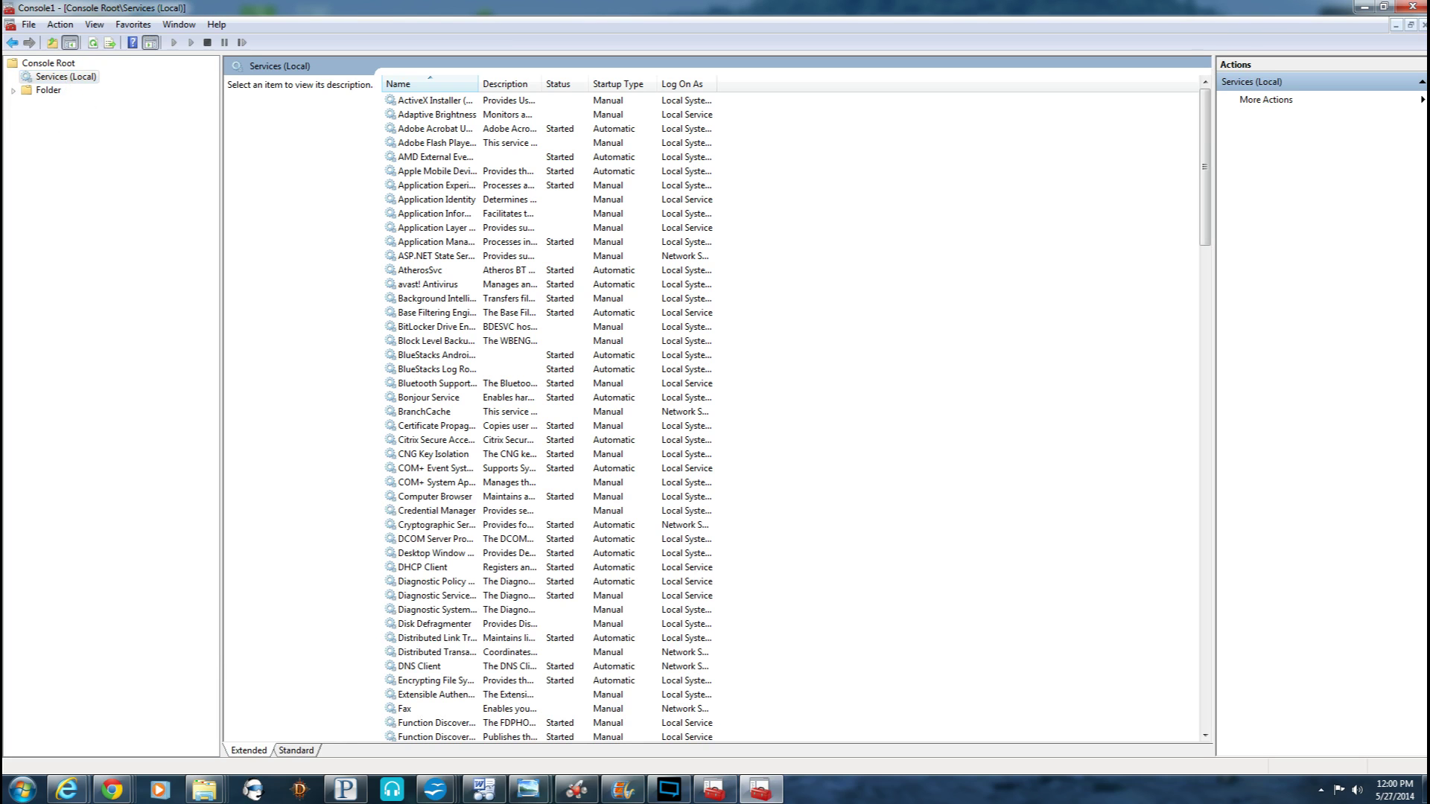
pyautogui.click(12, 90)
pyautogui.click(49, 90)
pyautogui.click(61, 104)
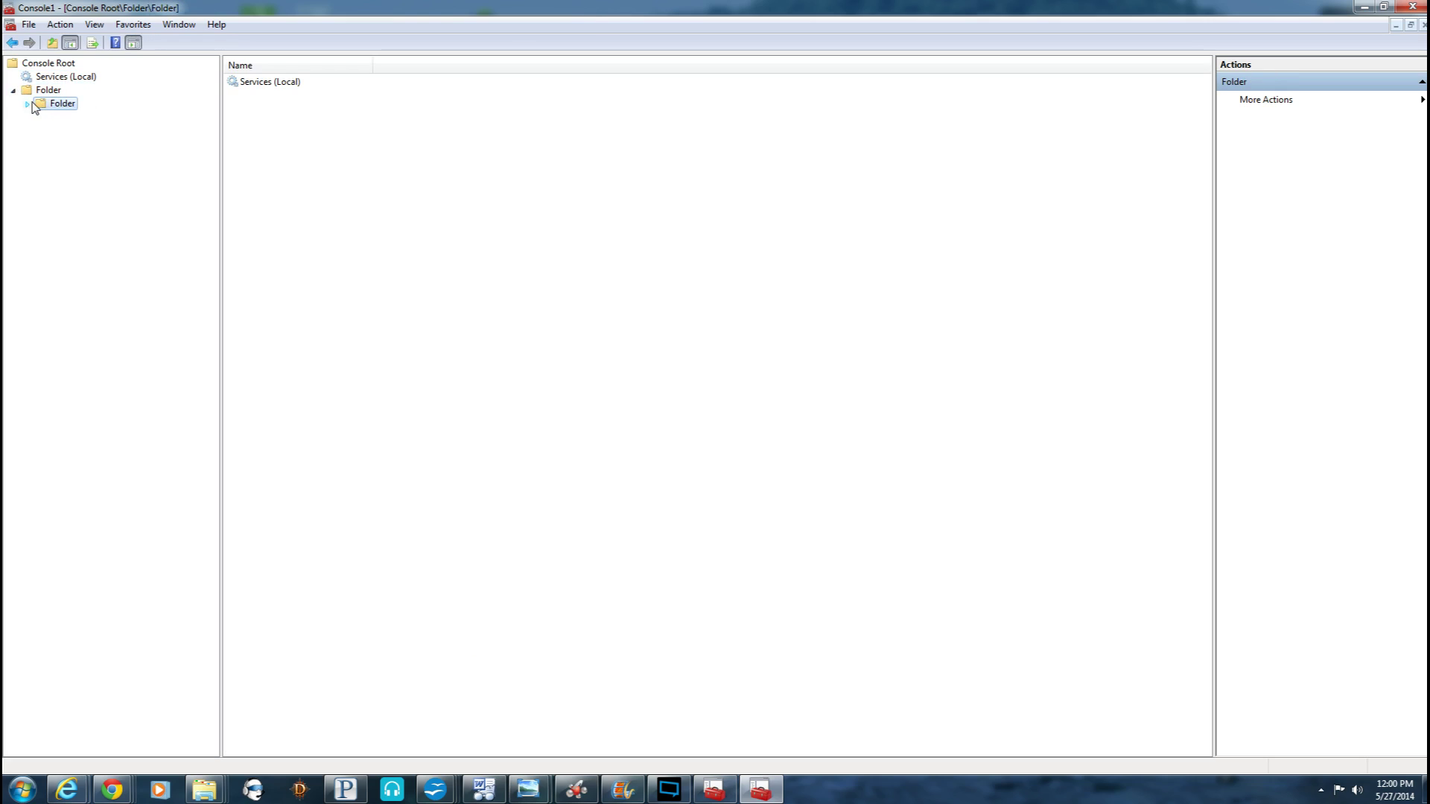
pyautogui.click(27, 107)
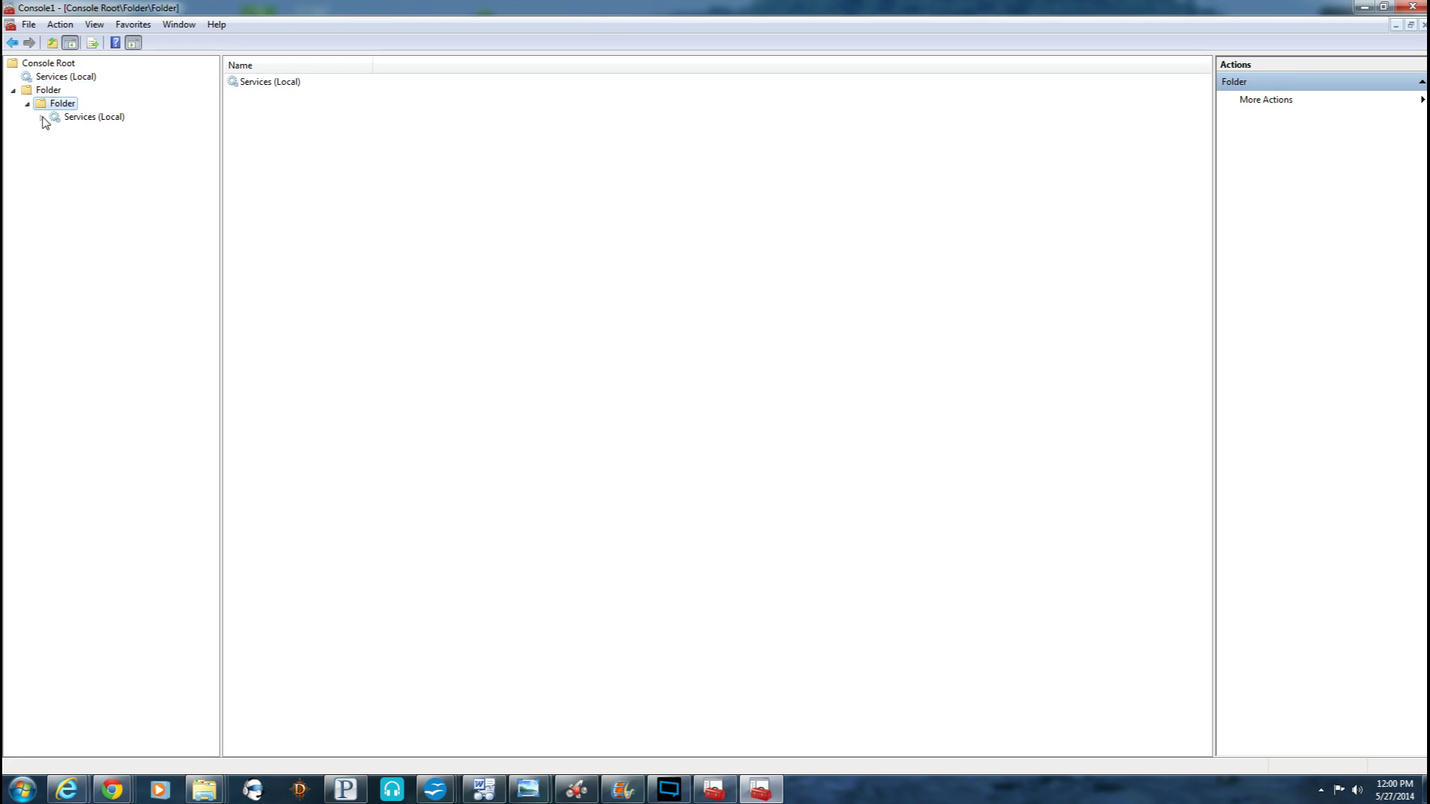
pyautogui.click(110, 120)
# - Start a new taskpad view for the Services (Local) item under Console Root and proceed to its style options
pyautogui.click(66, 77)
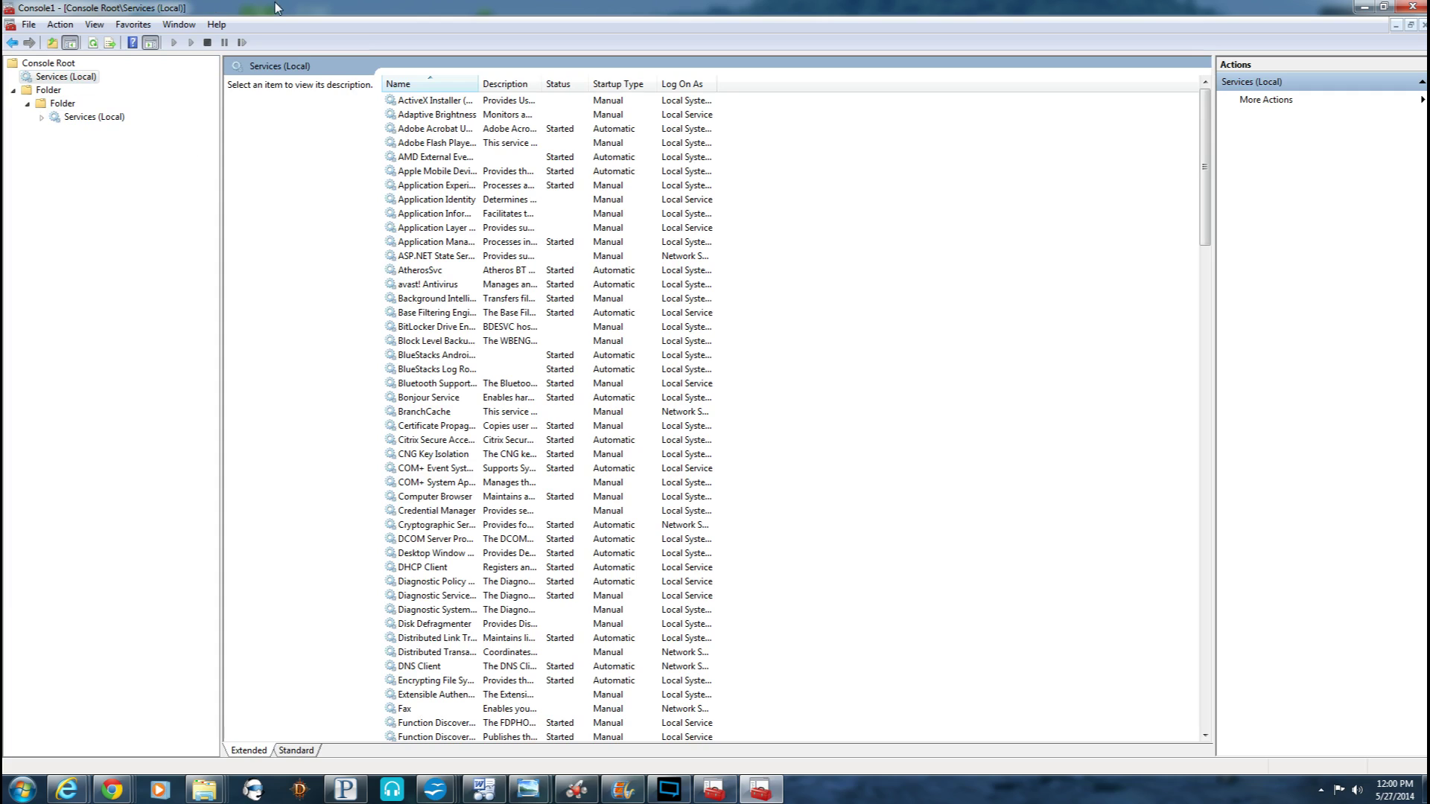
pyautogui.click(186, 24)
pyautogui.click(181, 24)
pyautogui.click(59, 26)
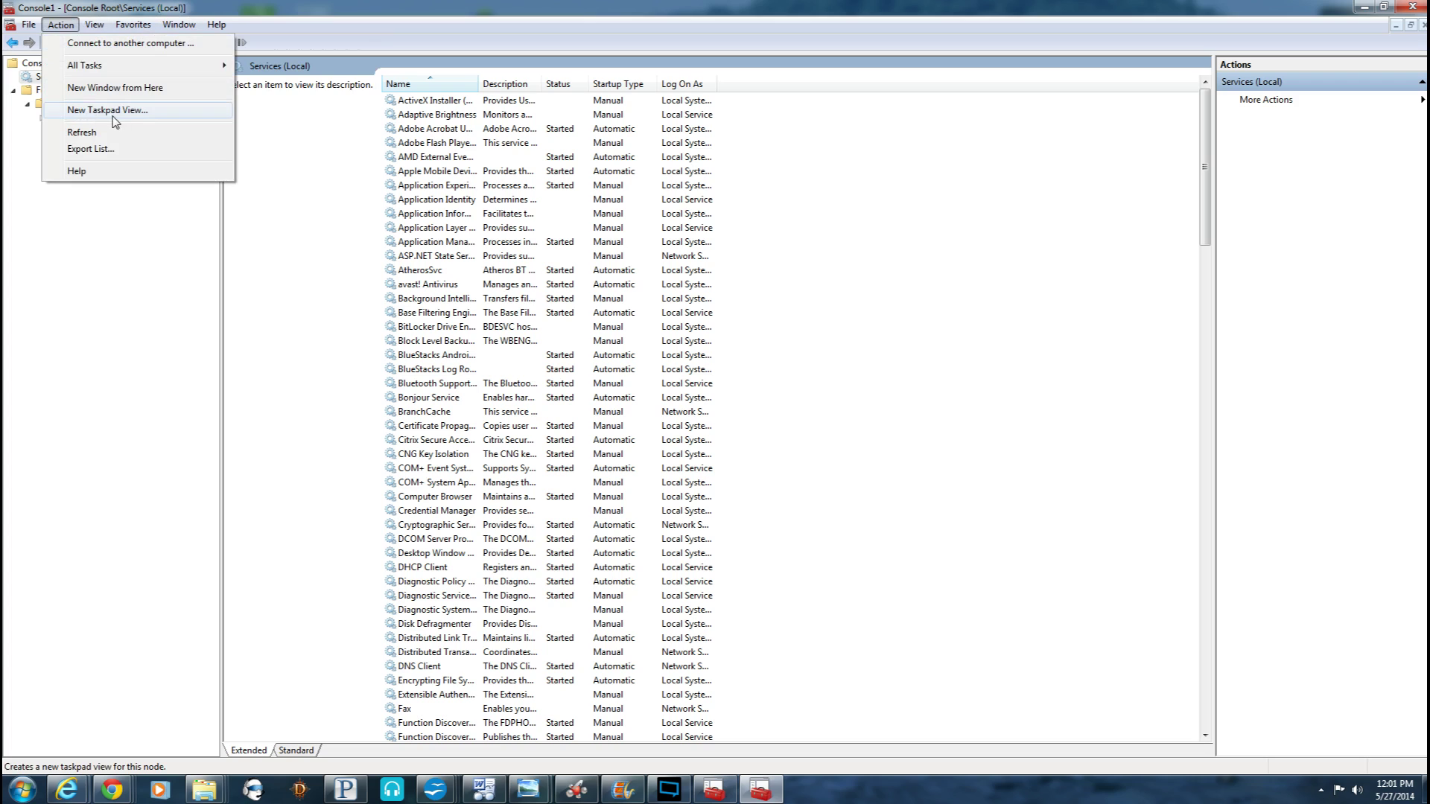
pyautogui.click(61, 22)
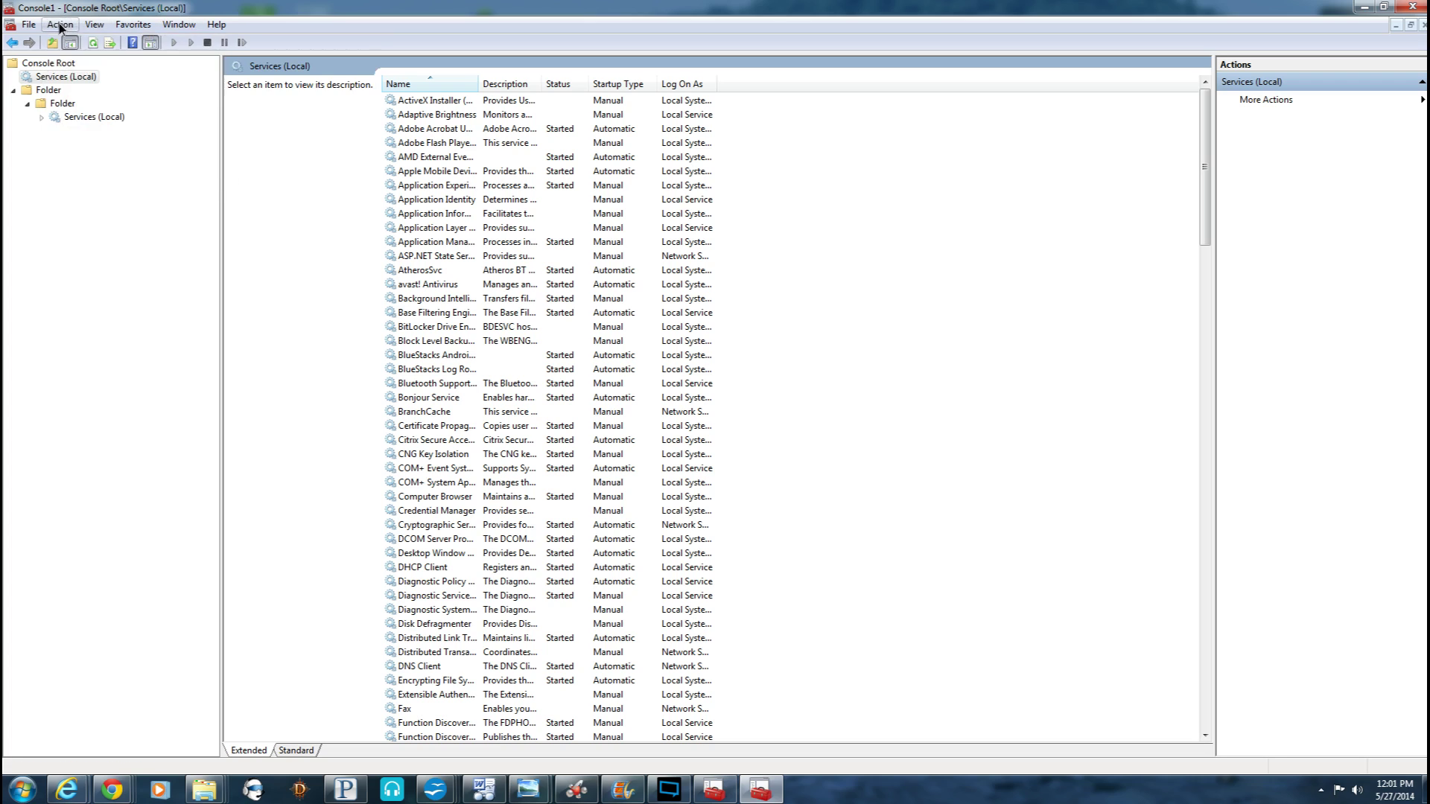
pyautogui.click(61, 23)
pyautogui.click(89, 111)
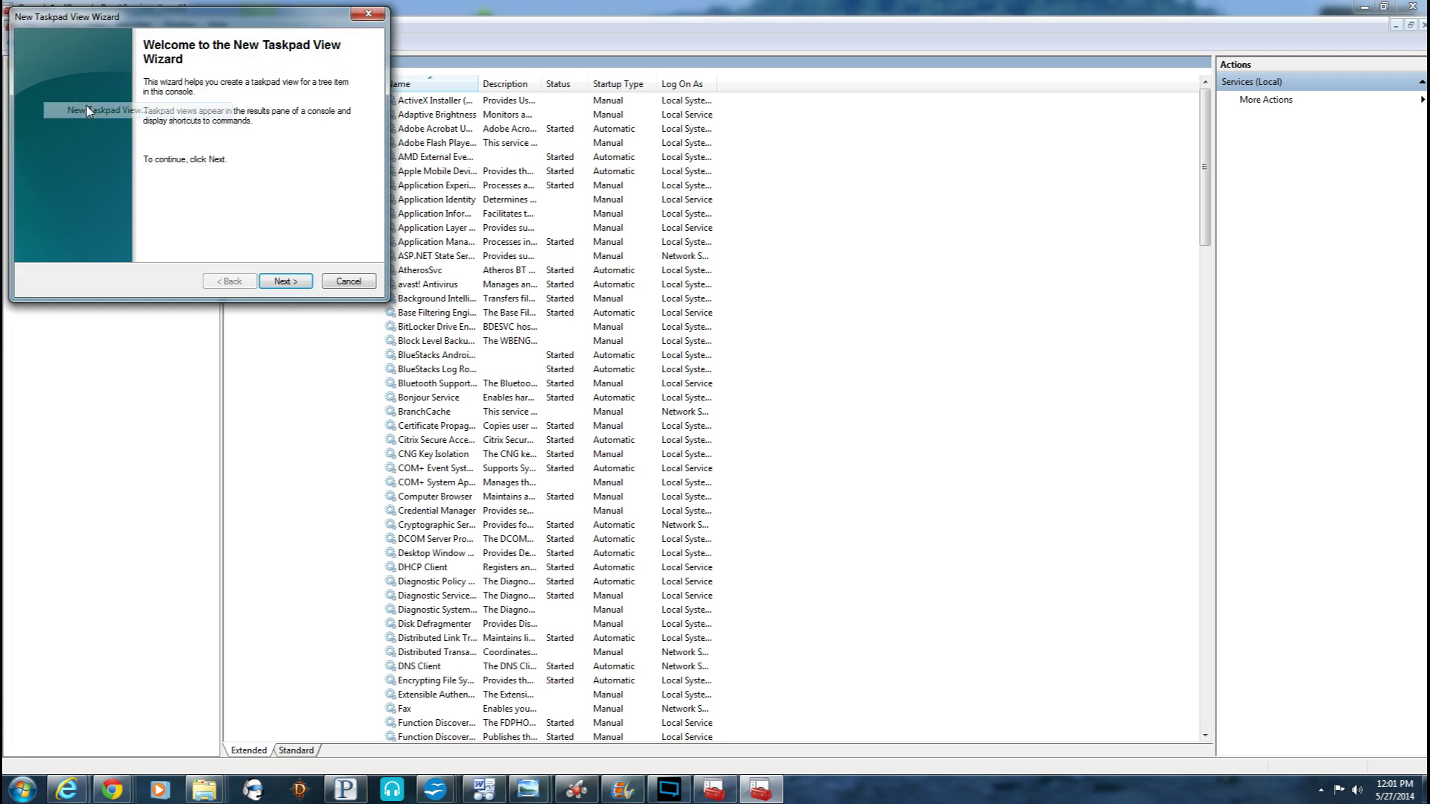
pyautogui.click(287, 282)
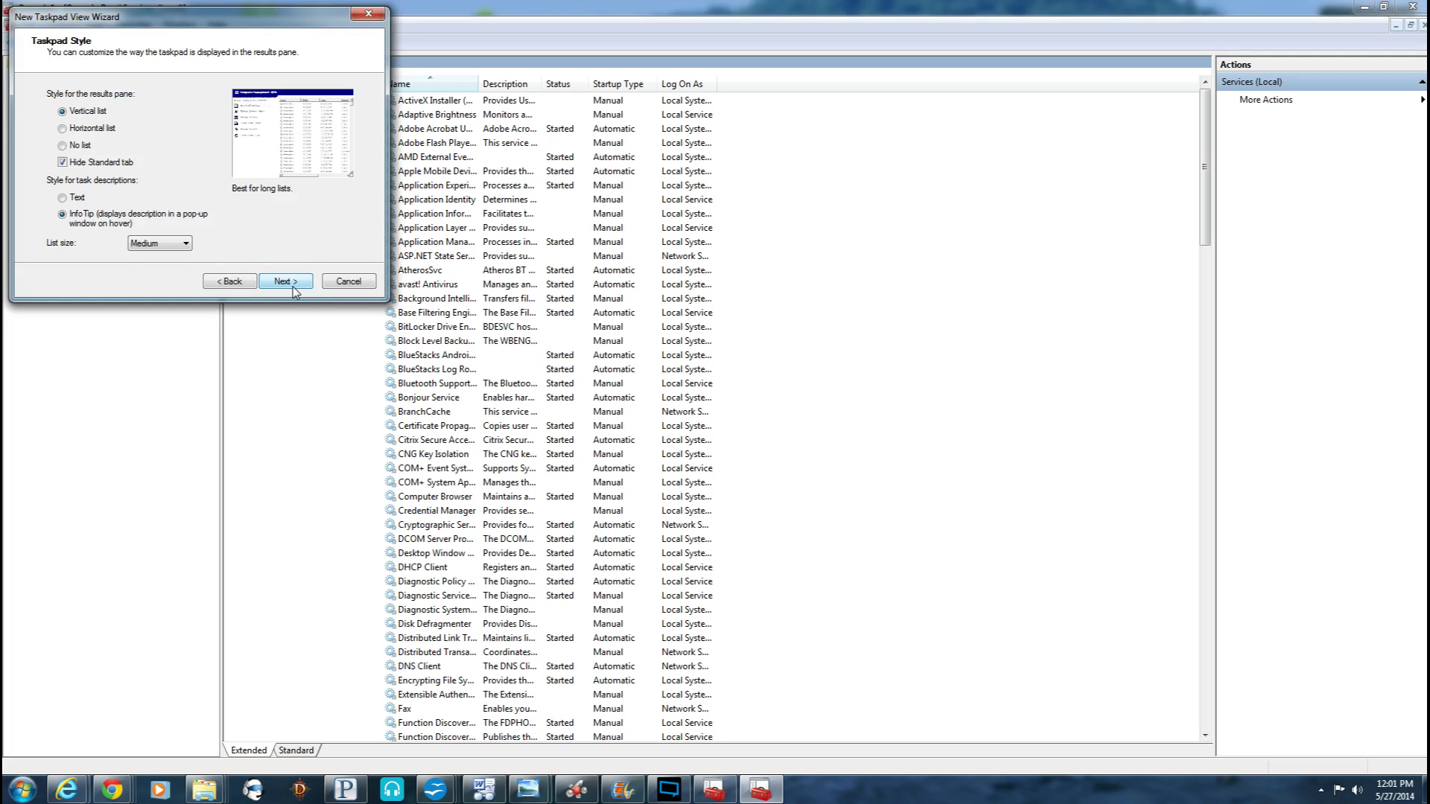
# - Choose the Vertical list style for the taskpad's results pane and Text for the task descriptions
pyautogui.click(63, 129)
pyautogui.click(63, 113)
pyautogui.click(64, 147)
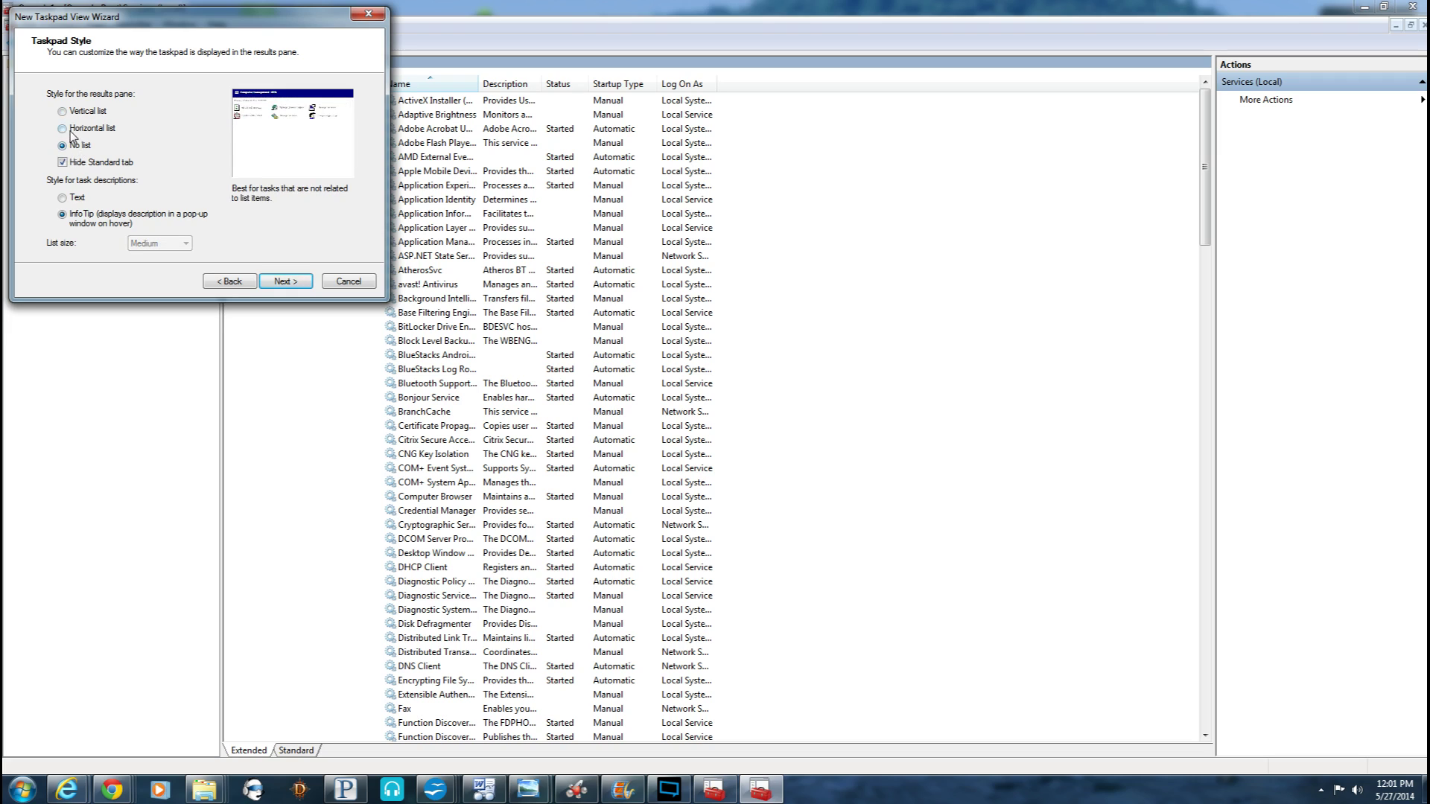
pyautogui.click(62, 110)
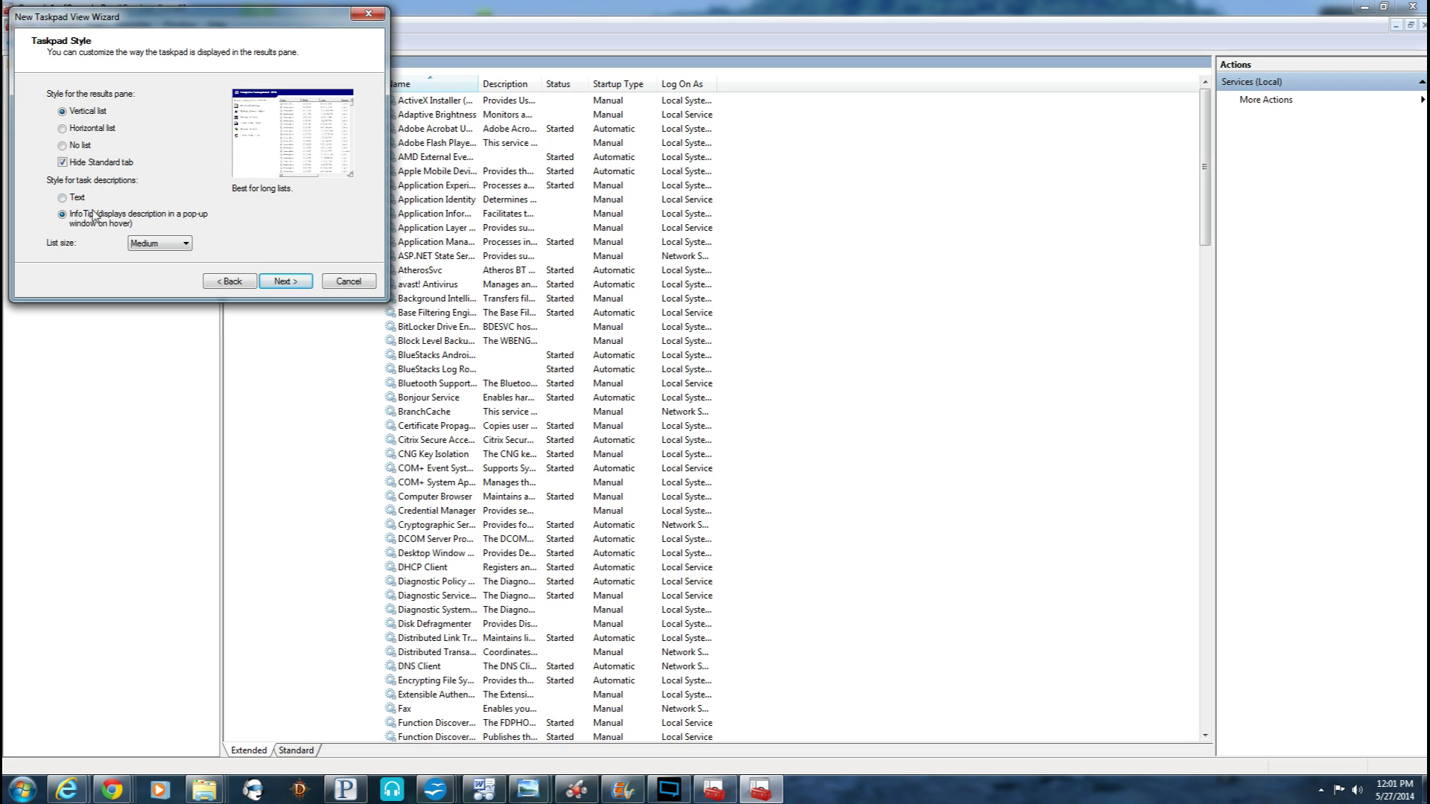
pyautogui.click(62, 198)
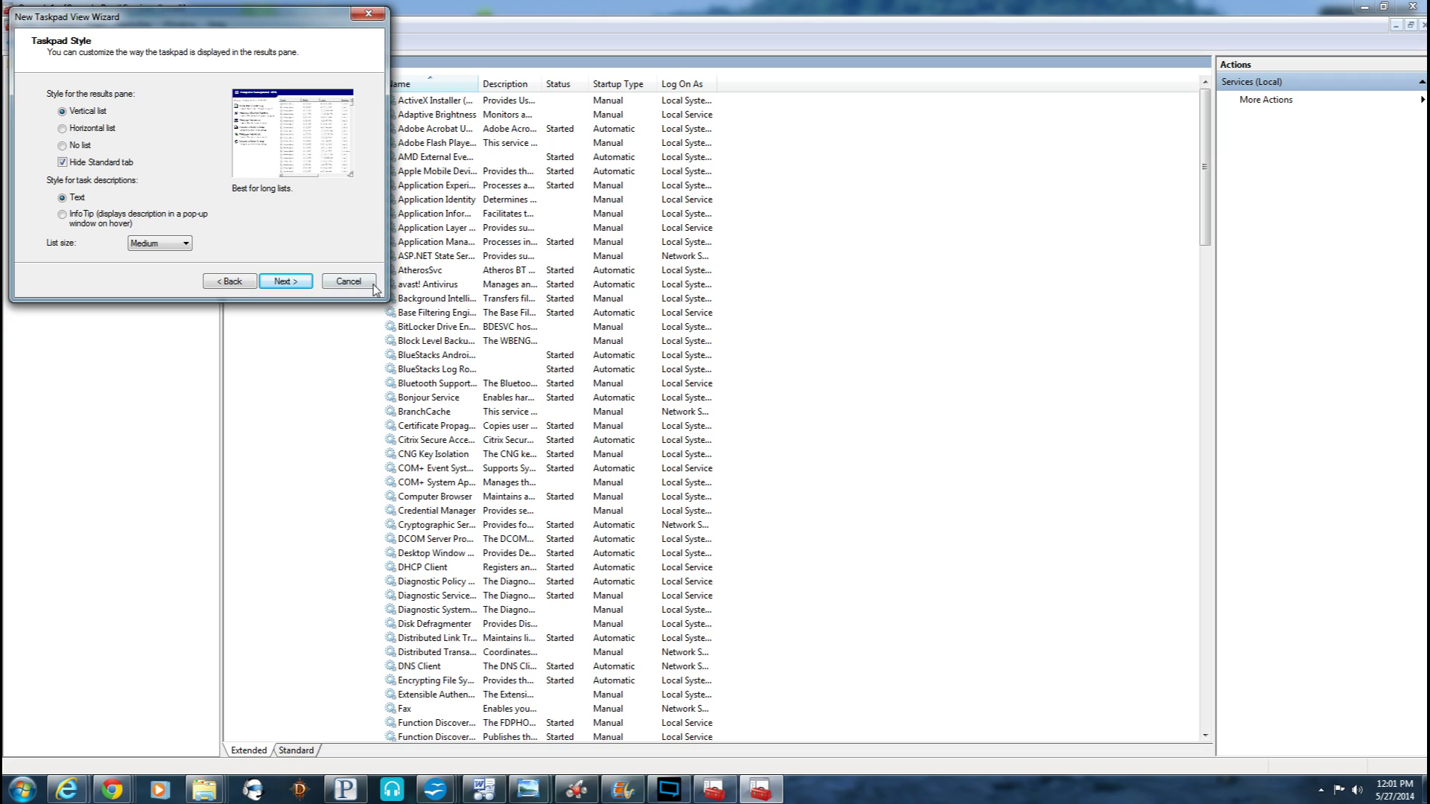
# - Try the Small and Large list sizes for the taskpad and set the list size back to Medium
pyautogui.click(185, 244)
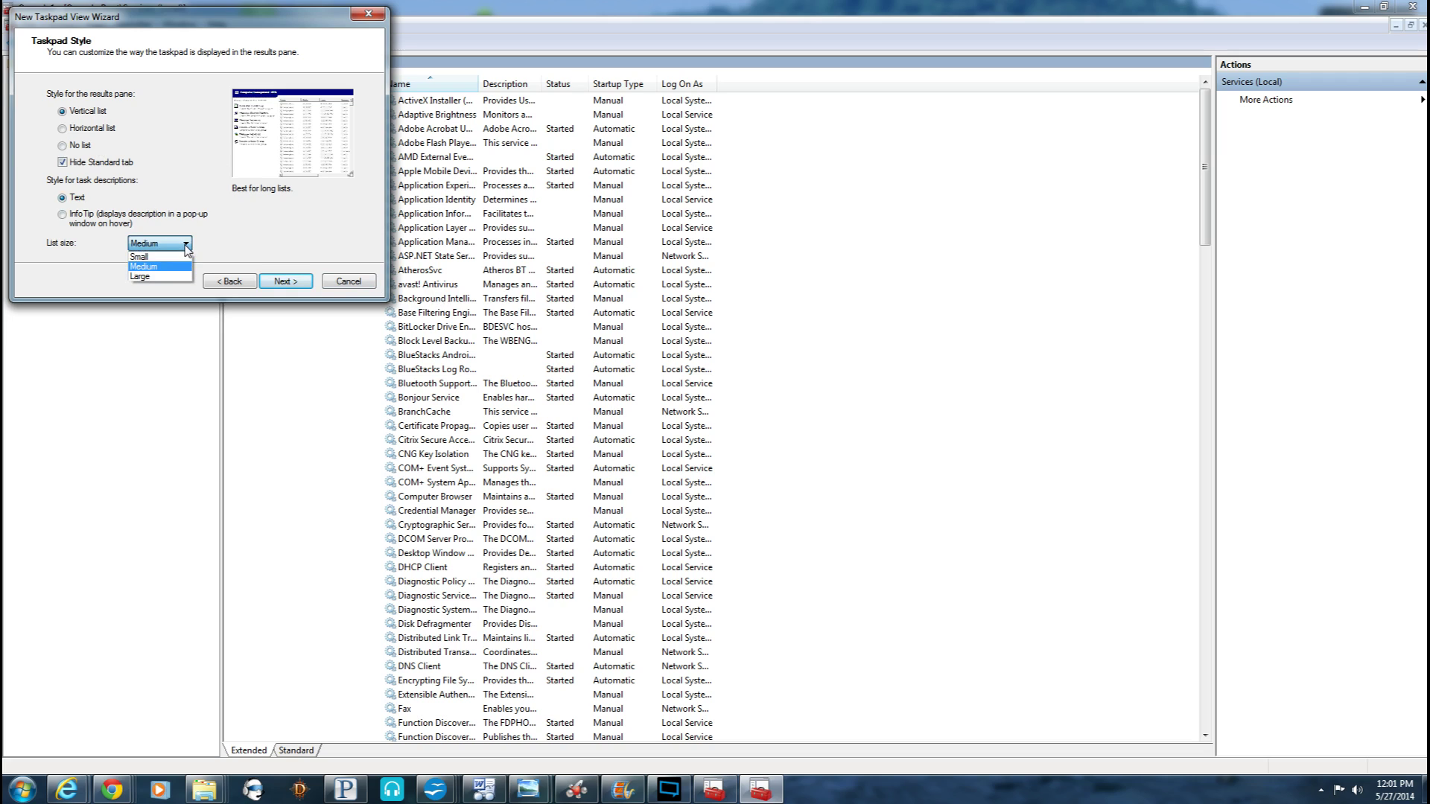
pyautogui.click(158, 256)
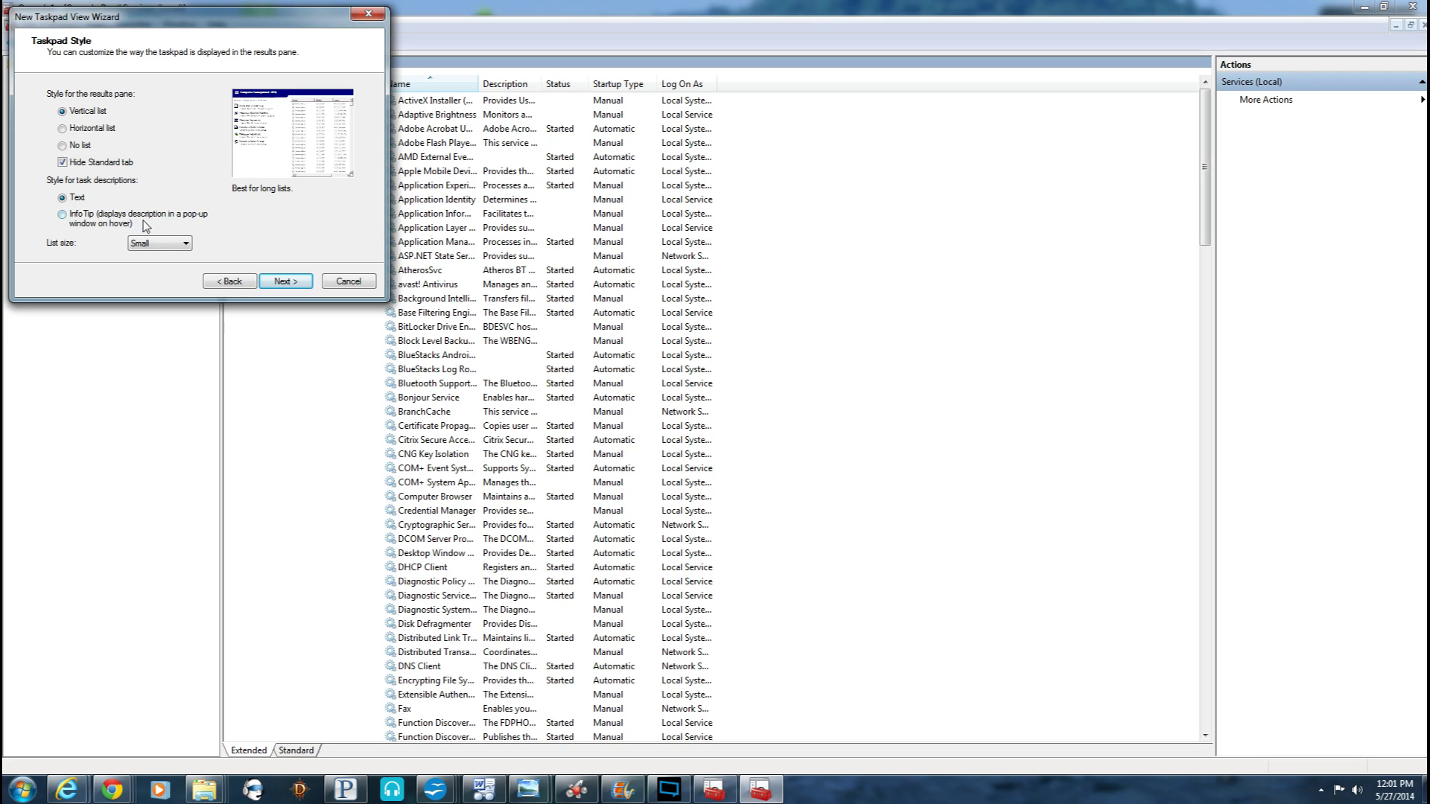
pyautogui.click(178, 244)
pyautogui.click(171, 267)
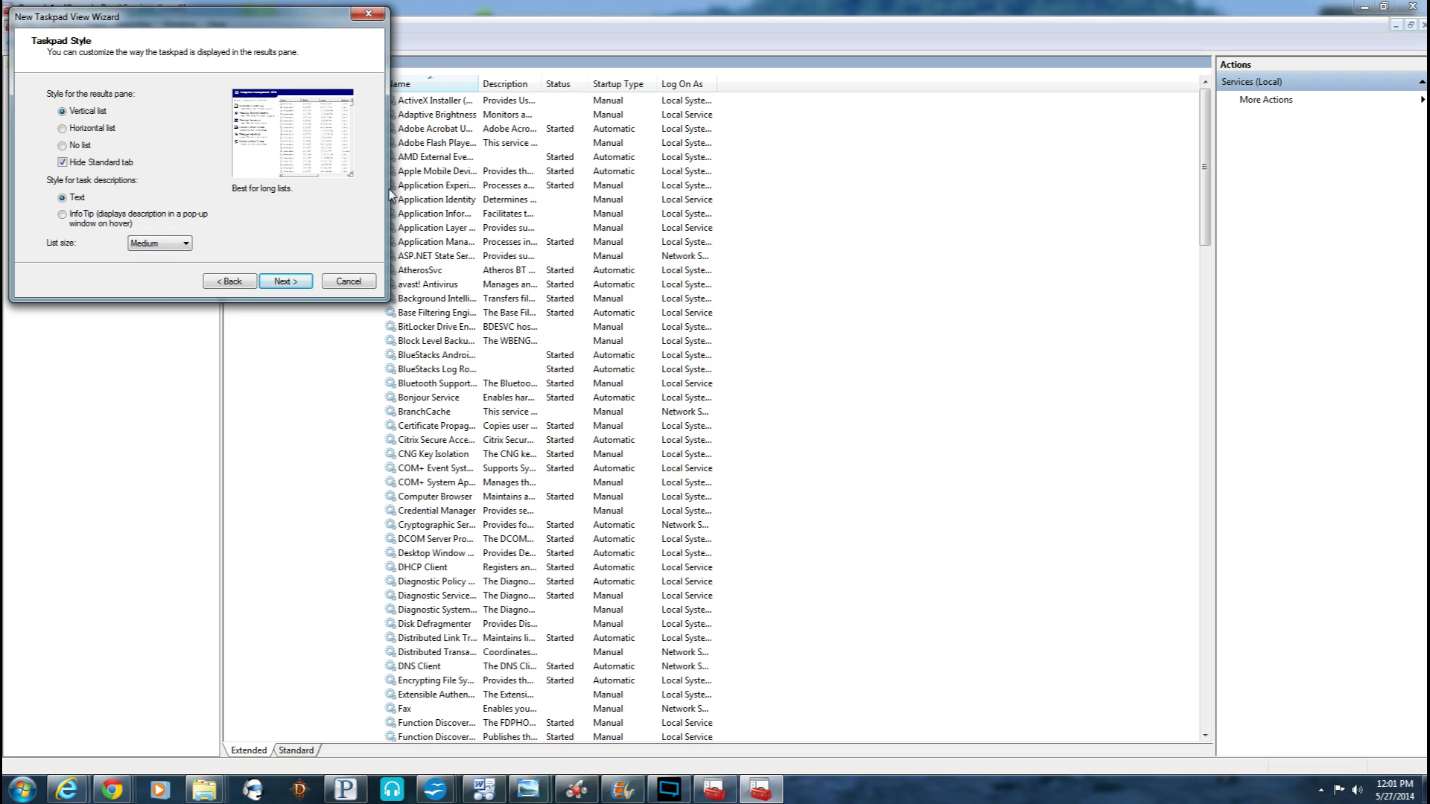
pyautogui.click(185, 244)
pyautogui.click(180, 275)
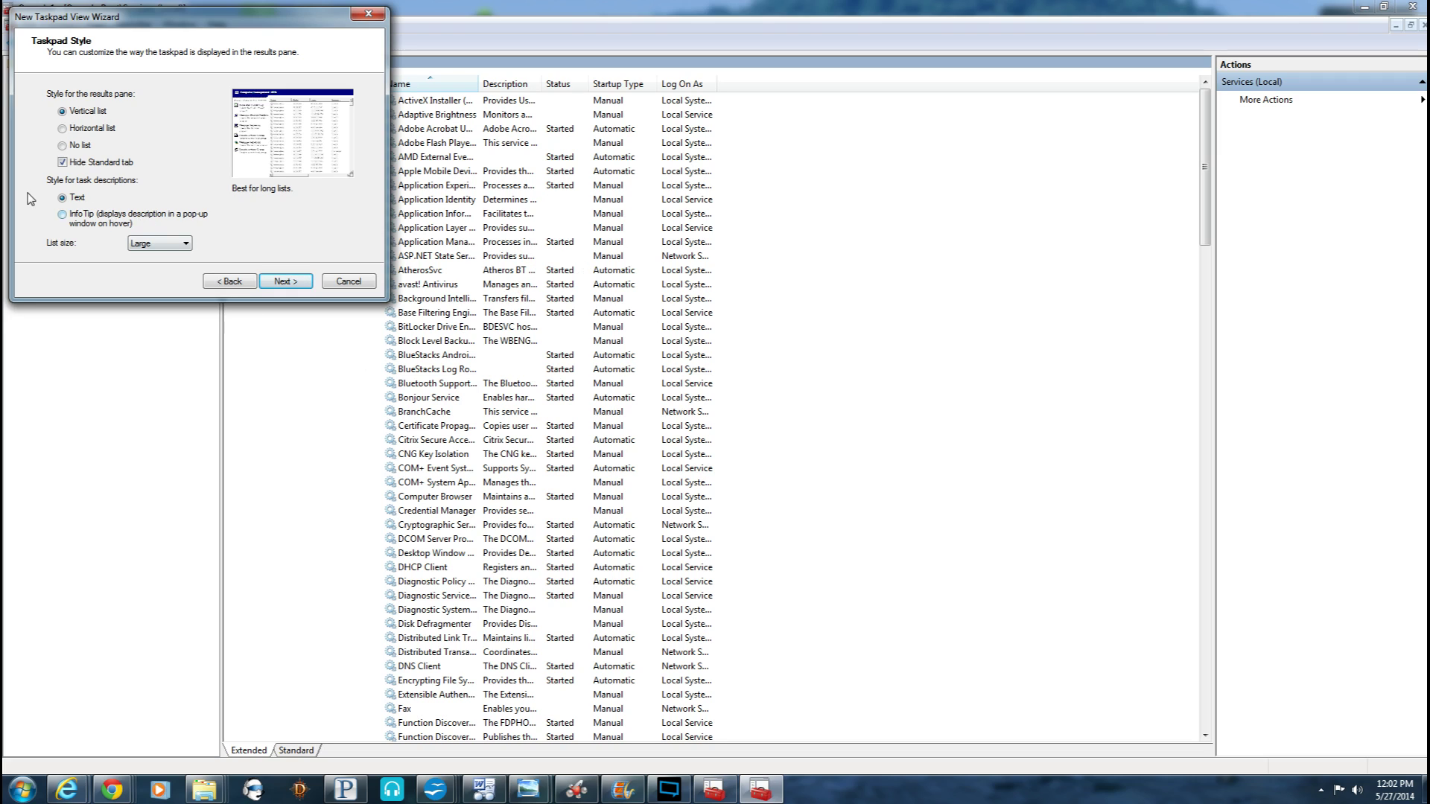
pyautogui.click(185, 243)
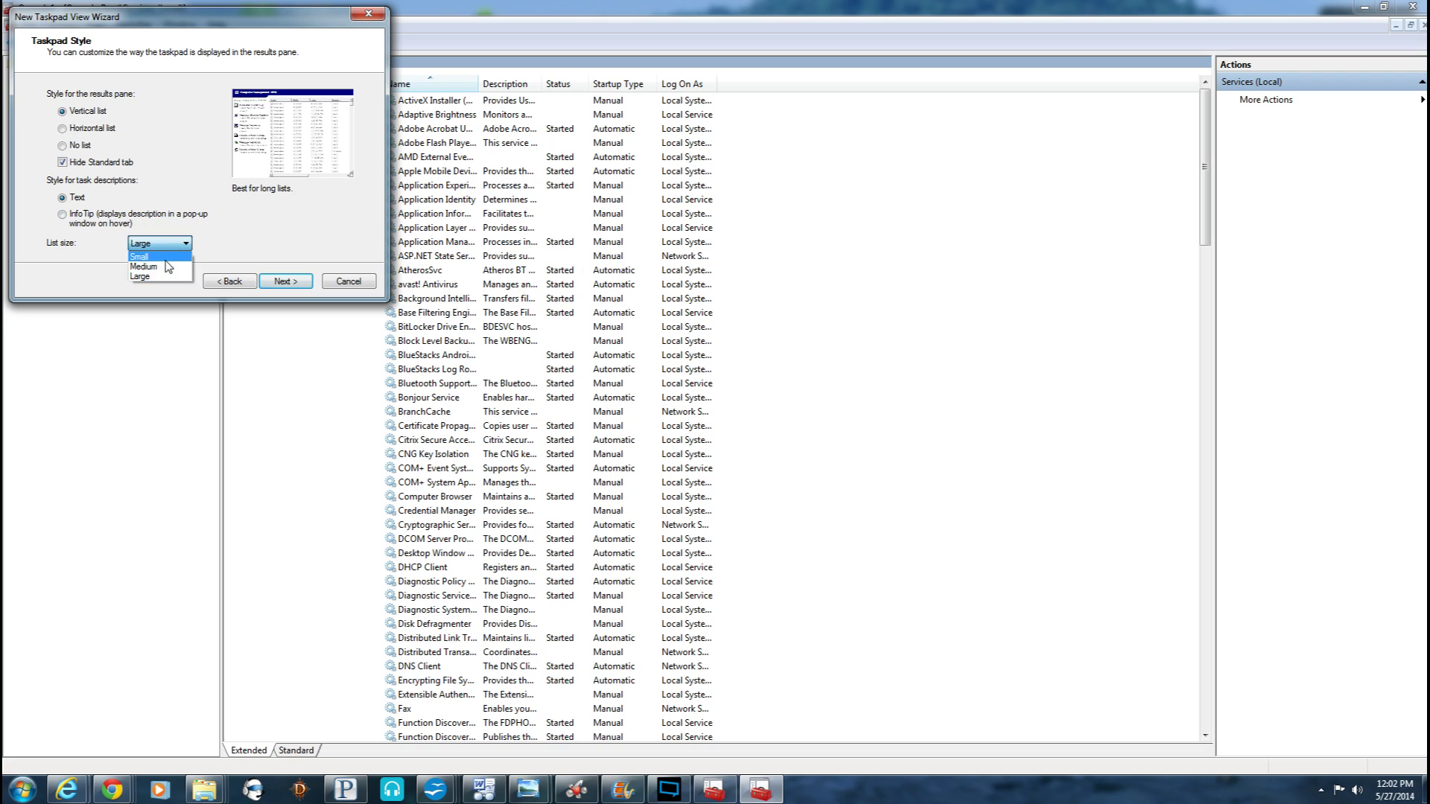
pyautogui.click(167, 267)
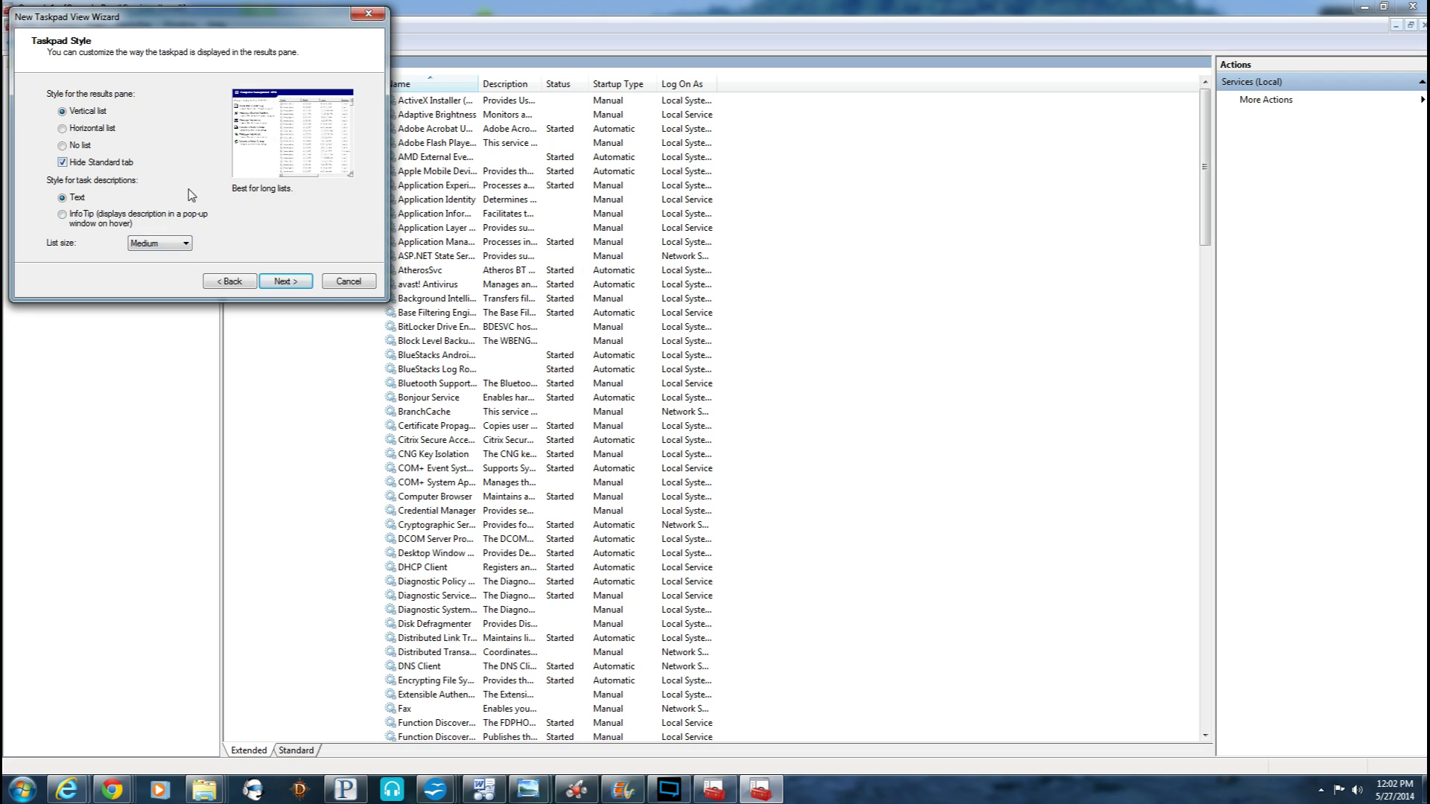
# - Apply the taskpad view to the selected tree item only, keep the name Services (Local), and finish with adding new tasks enabled
pyautogui.click(305, 286)
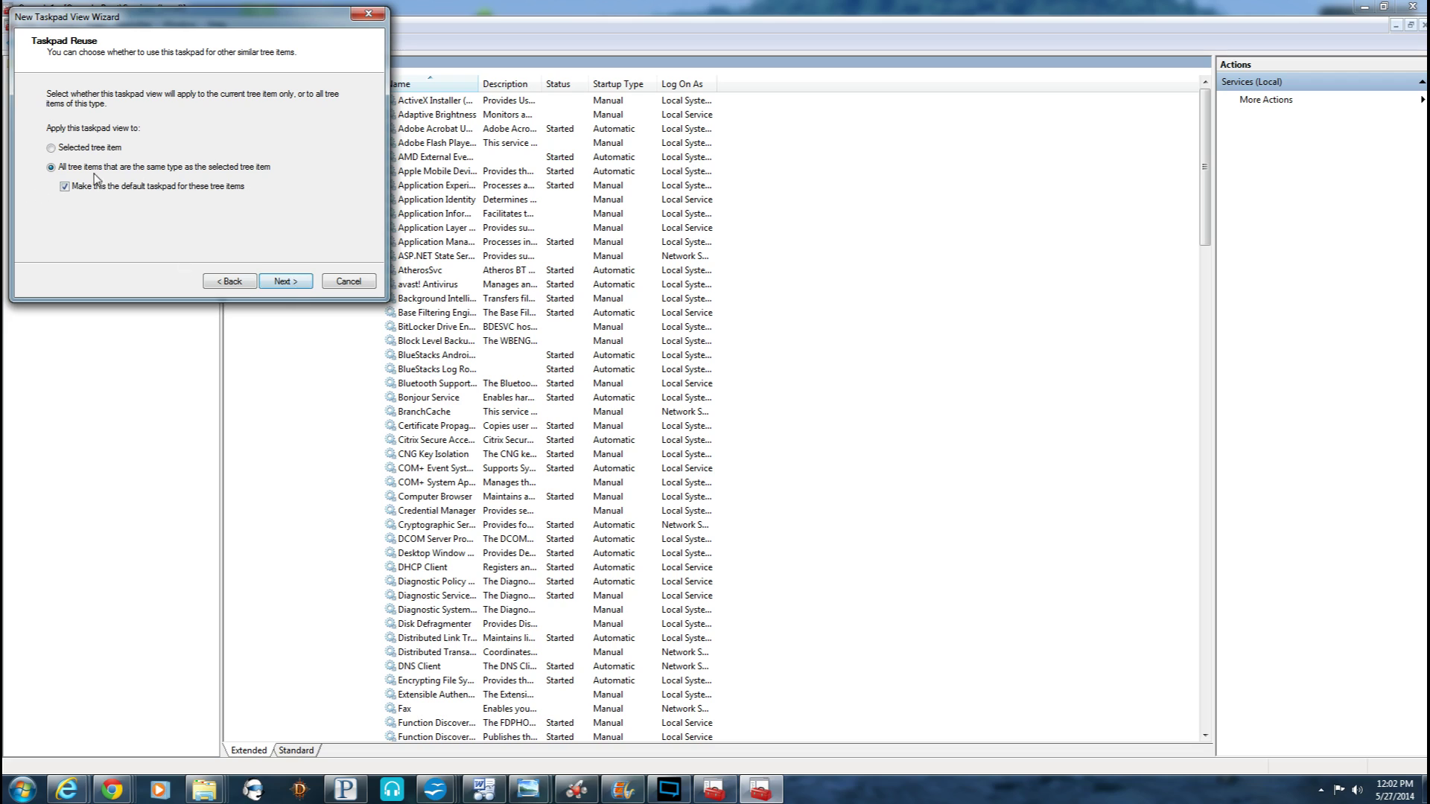
pyautogui.click(51, 147)
pyautogui.click(290, 284)
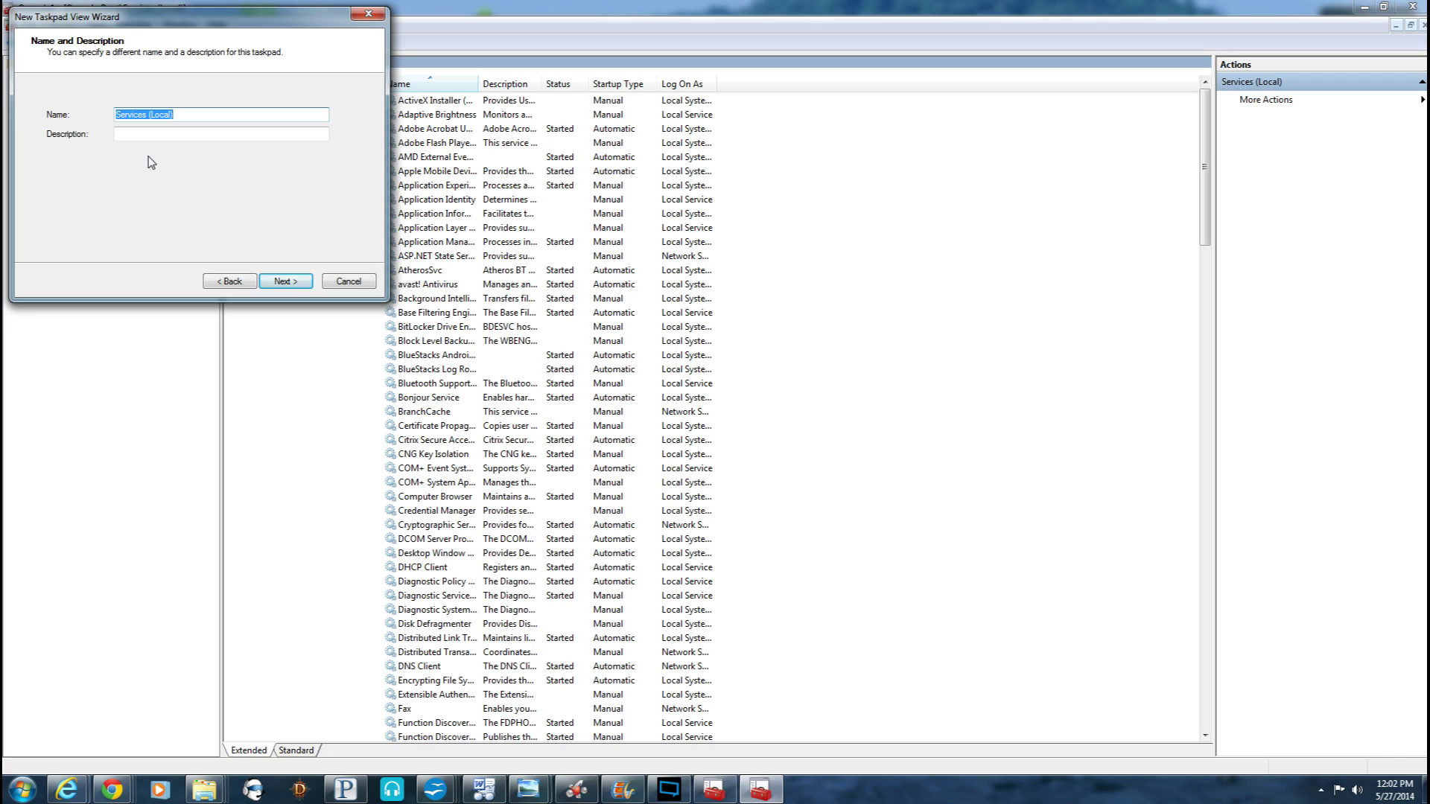
pyautogui.press('Tab')
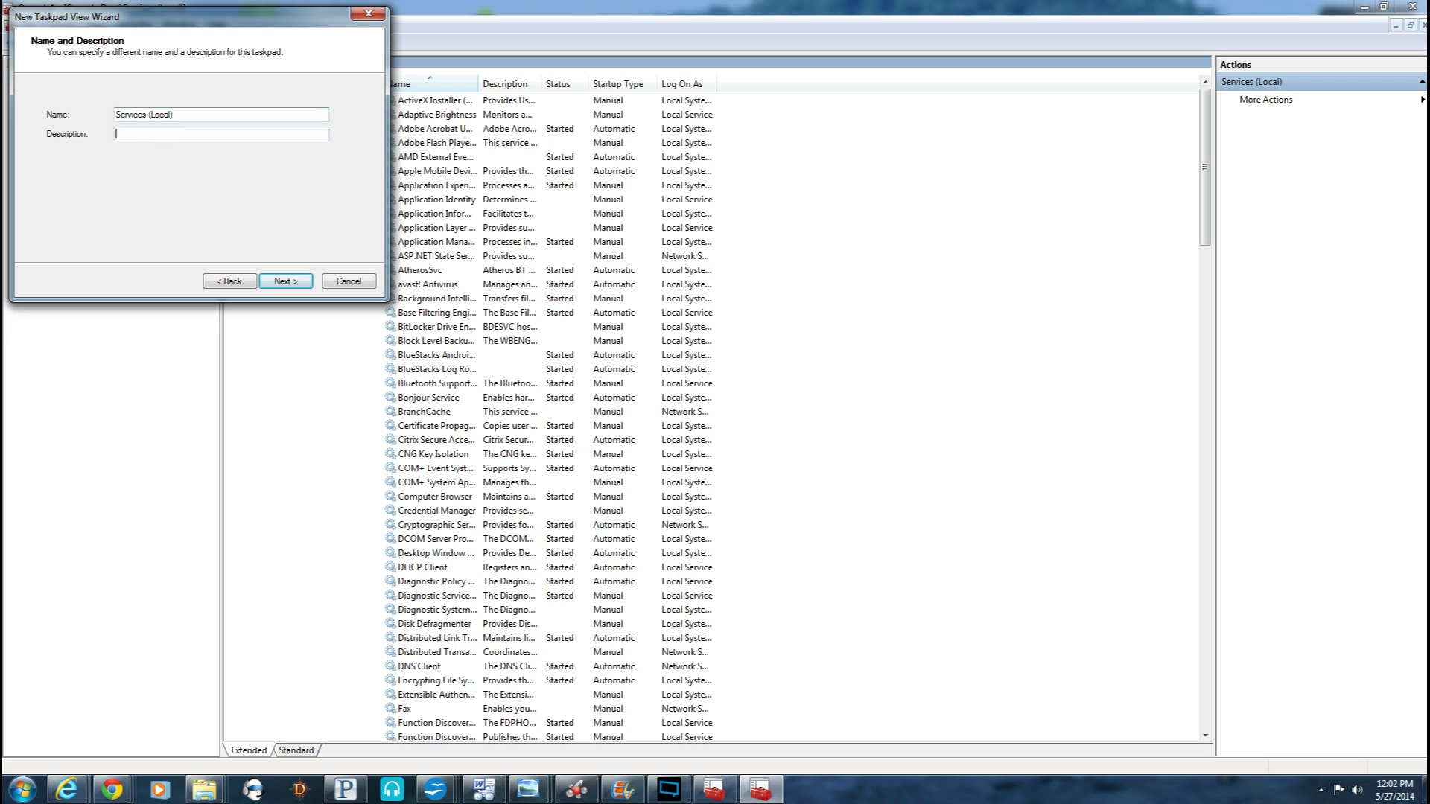
pyautogui.click(297, 290)
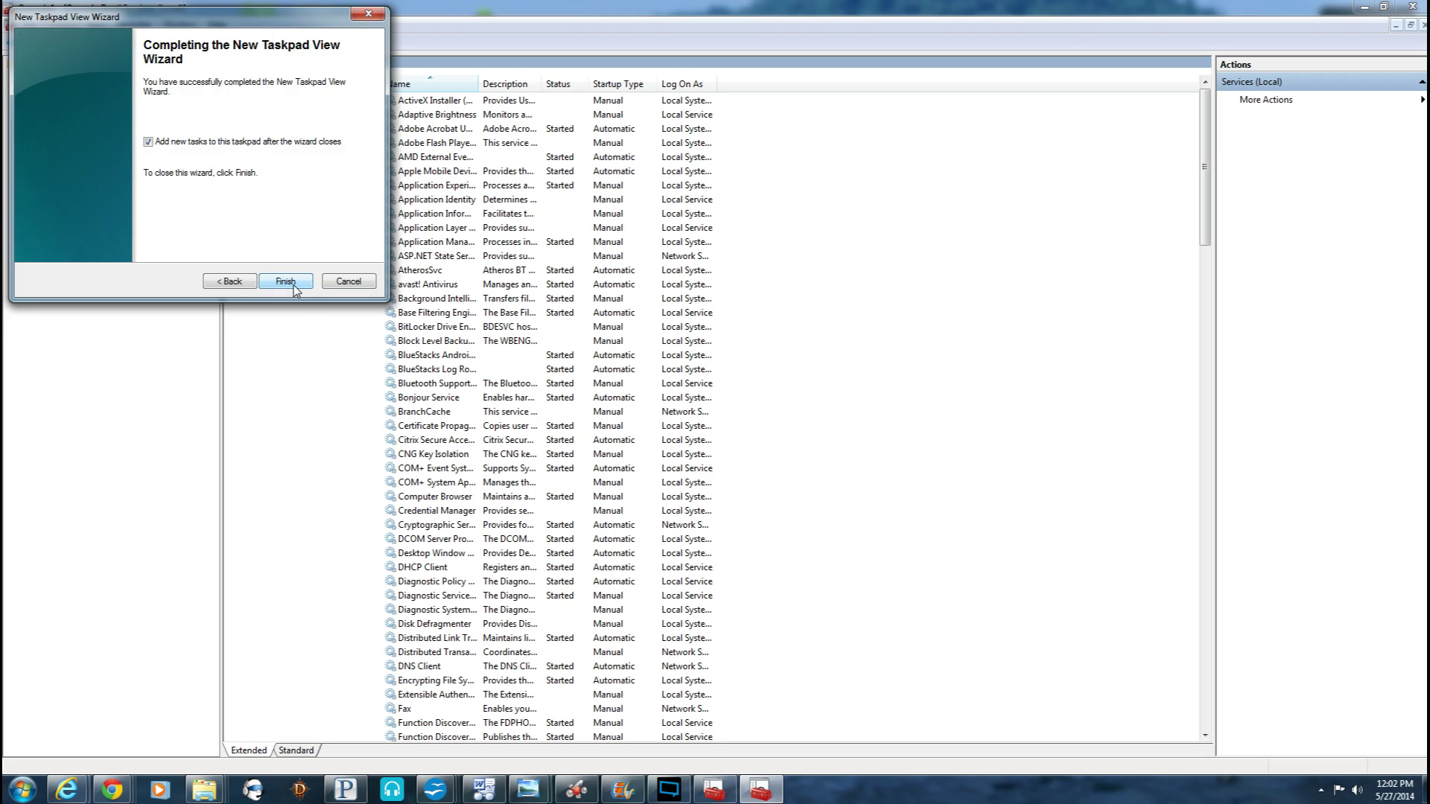
pyautogui.click(285, 282)
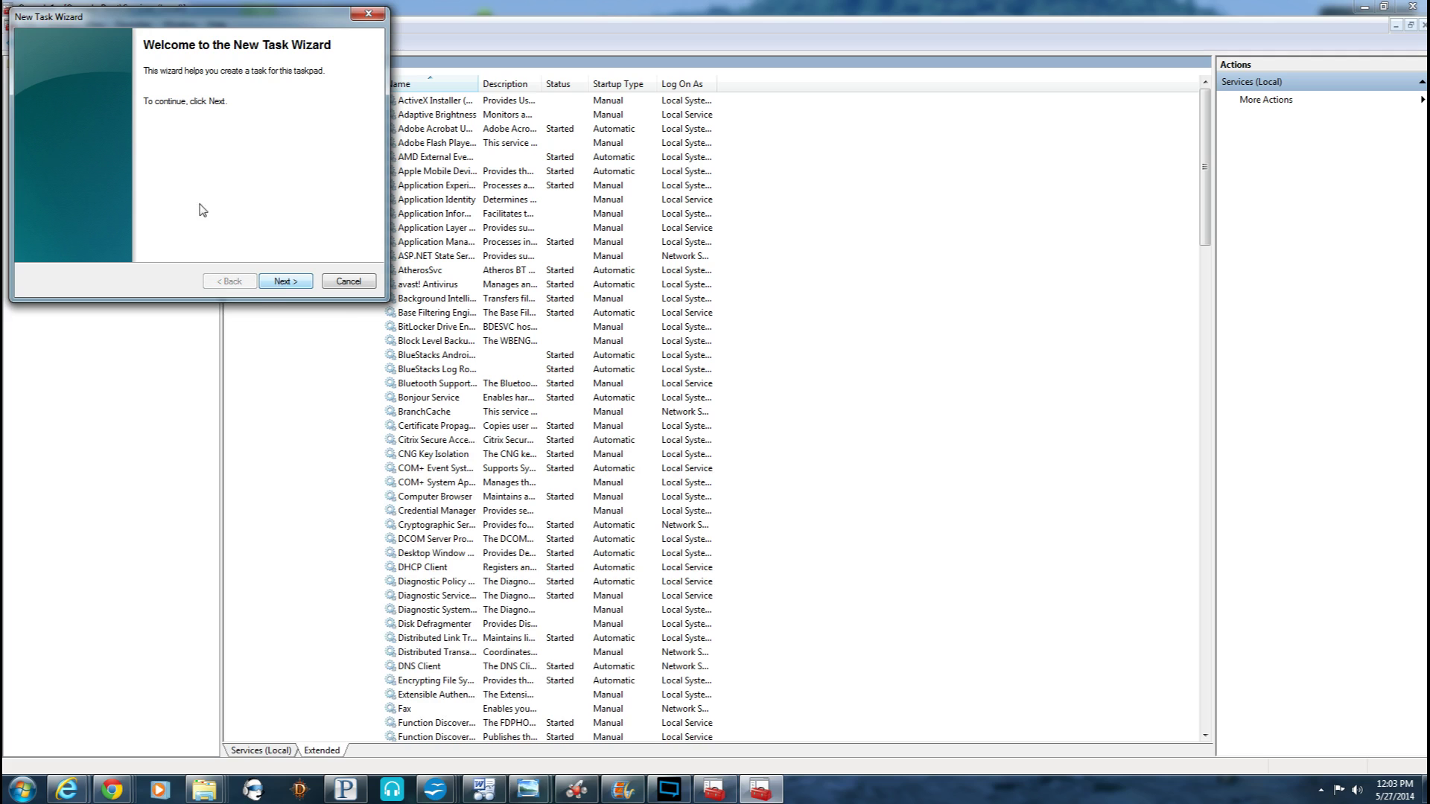
# - Choose Shell command as the command type for the new task and continue to the command line settings
pyautogui.click(284, 283)
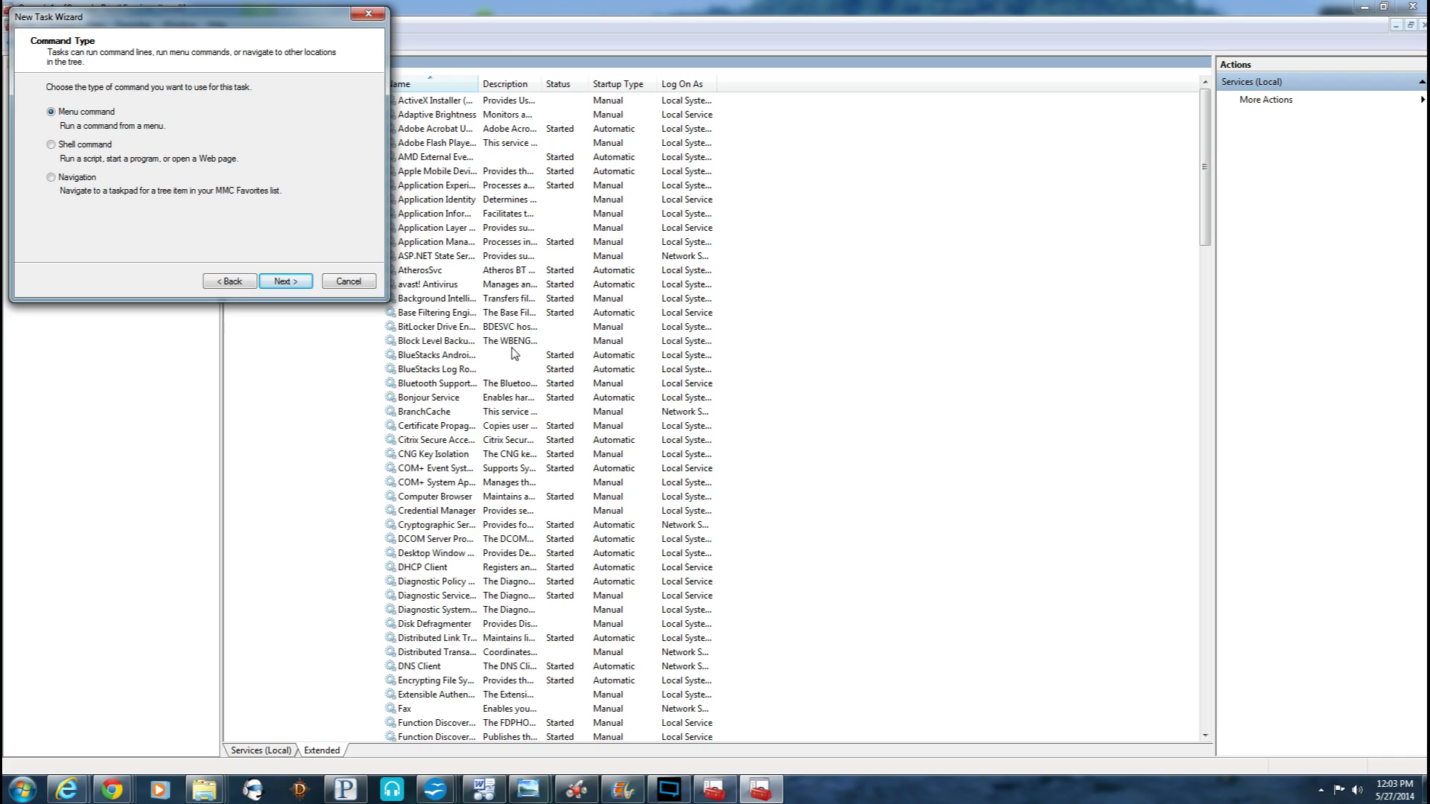
pyautogui.click(51, 144)
pyautogui.click(65, 180)
pyautogui.click(52, 113)
pyautogui.click(51, 147)
pyautogui.click(281, 286)
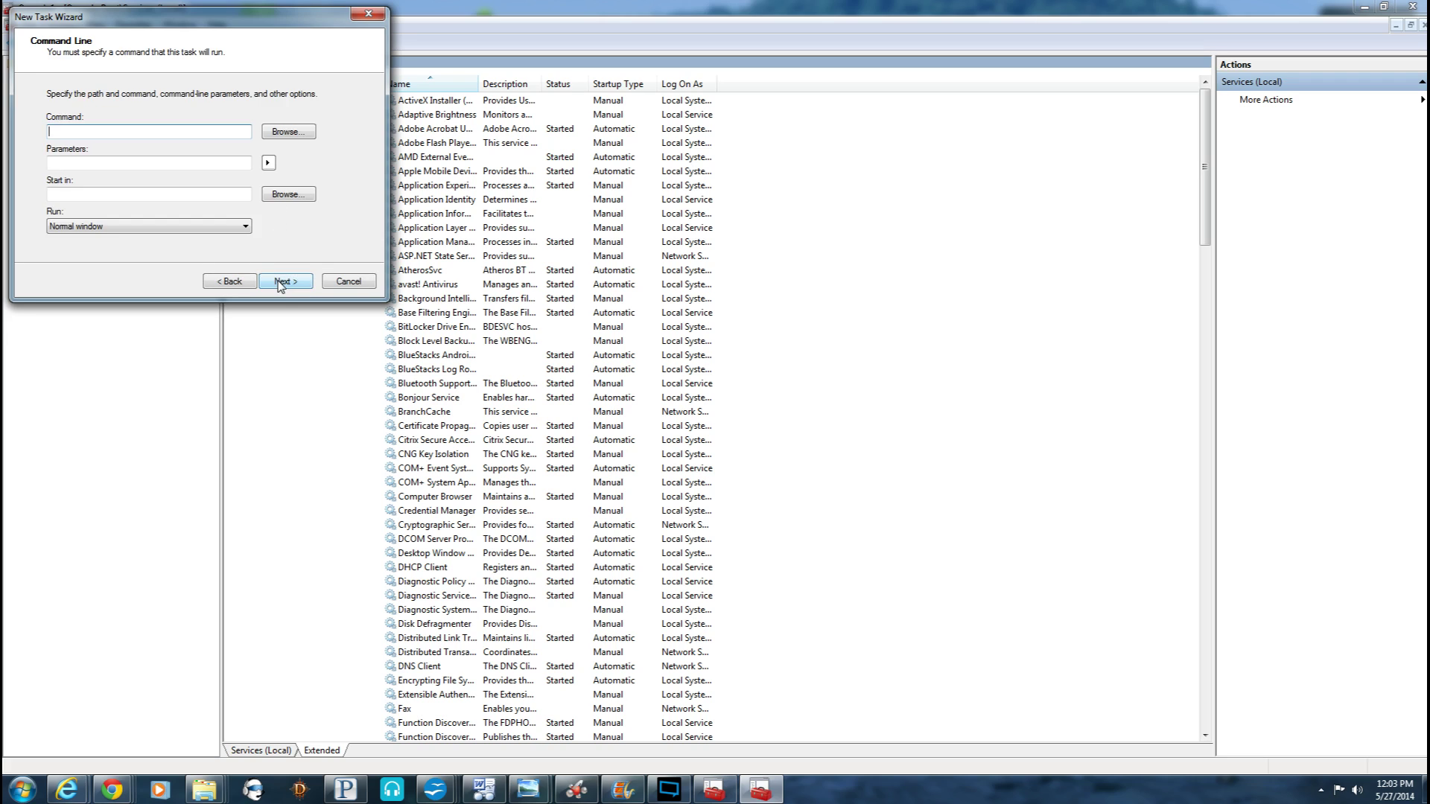
# - Browse for the task's command program and look through the Program Files folder on Local Disk (C:)
pyautogui.click(286, 133)
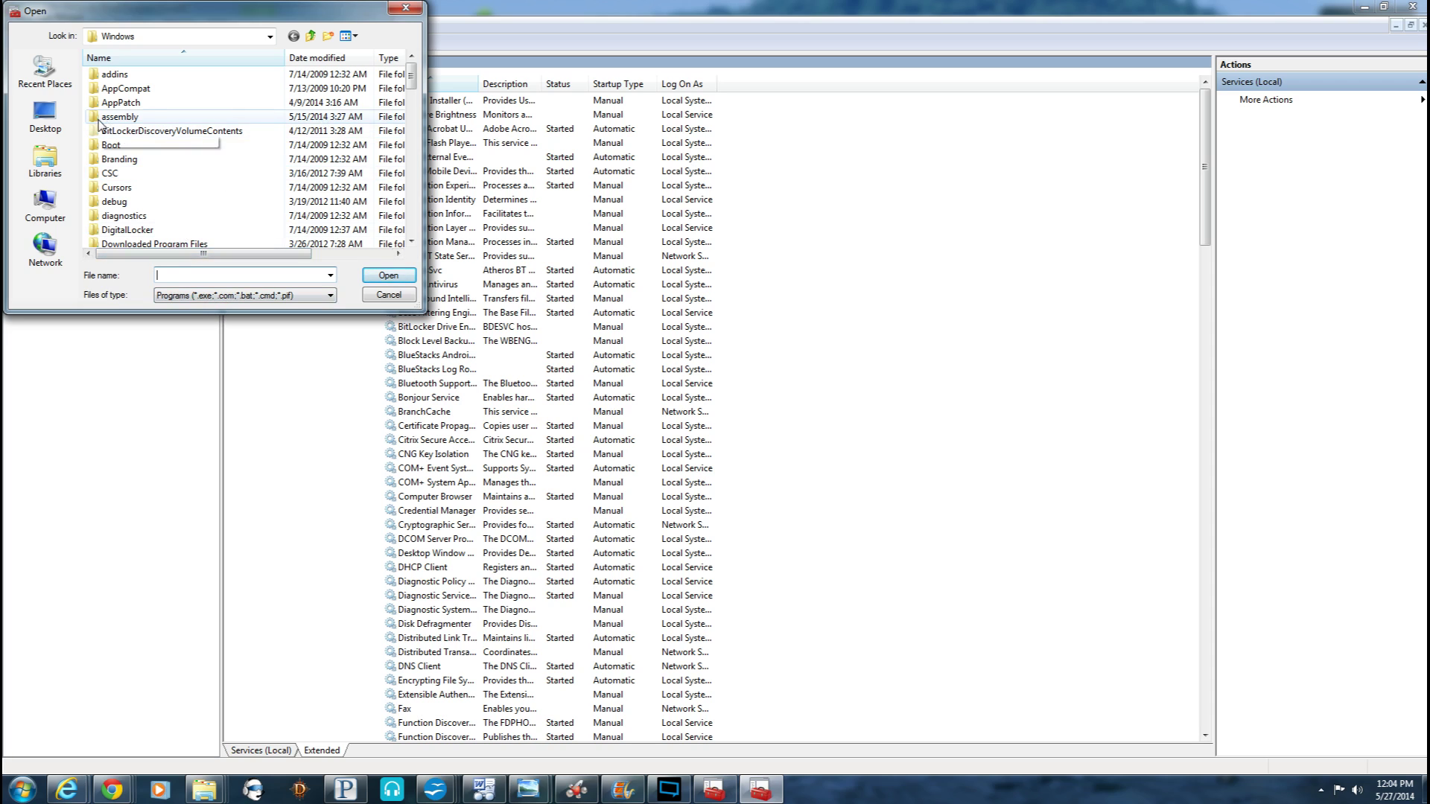
pyautogui.click(45, 202)
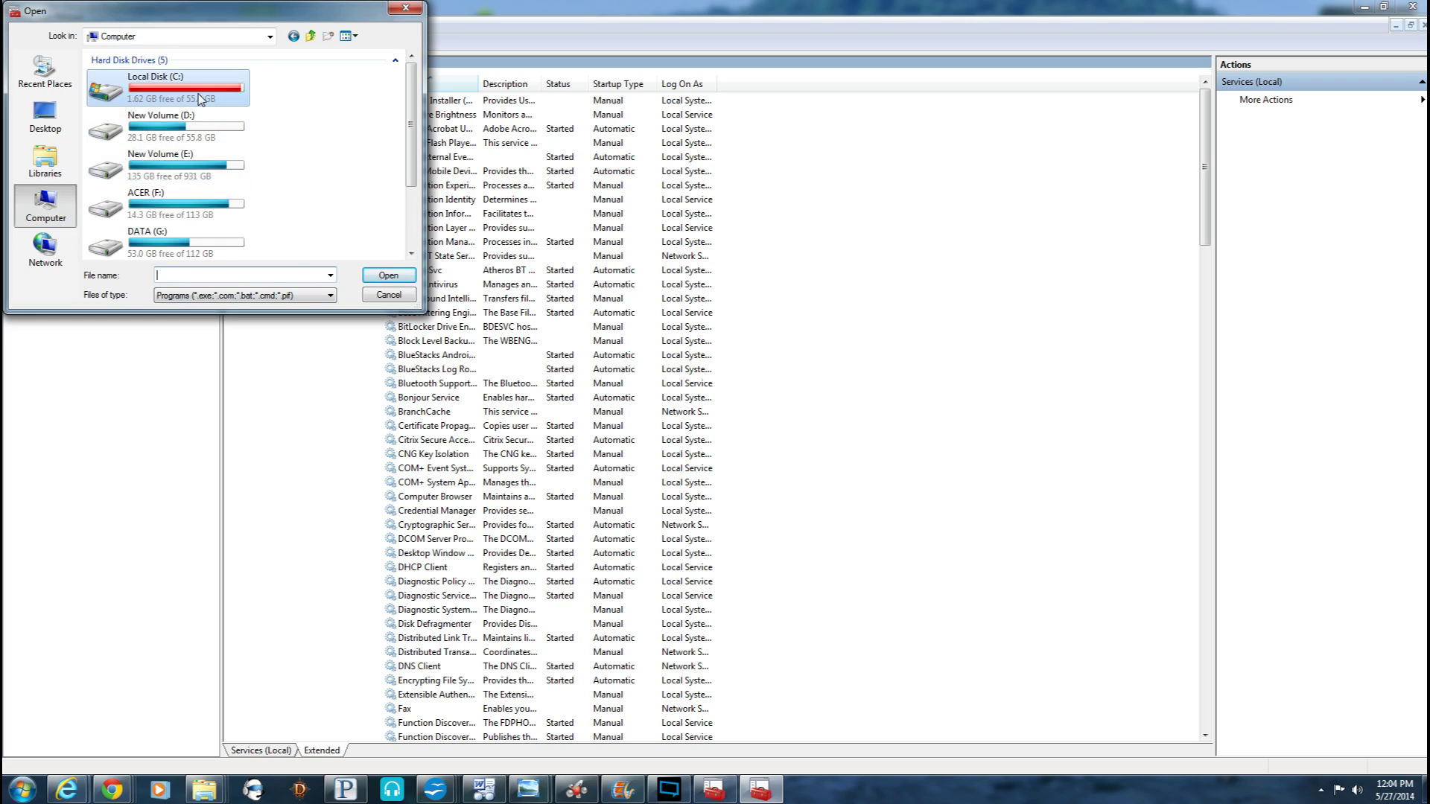
pyautogui.doubleClick(173, 95)
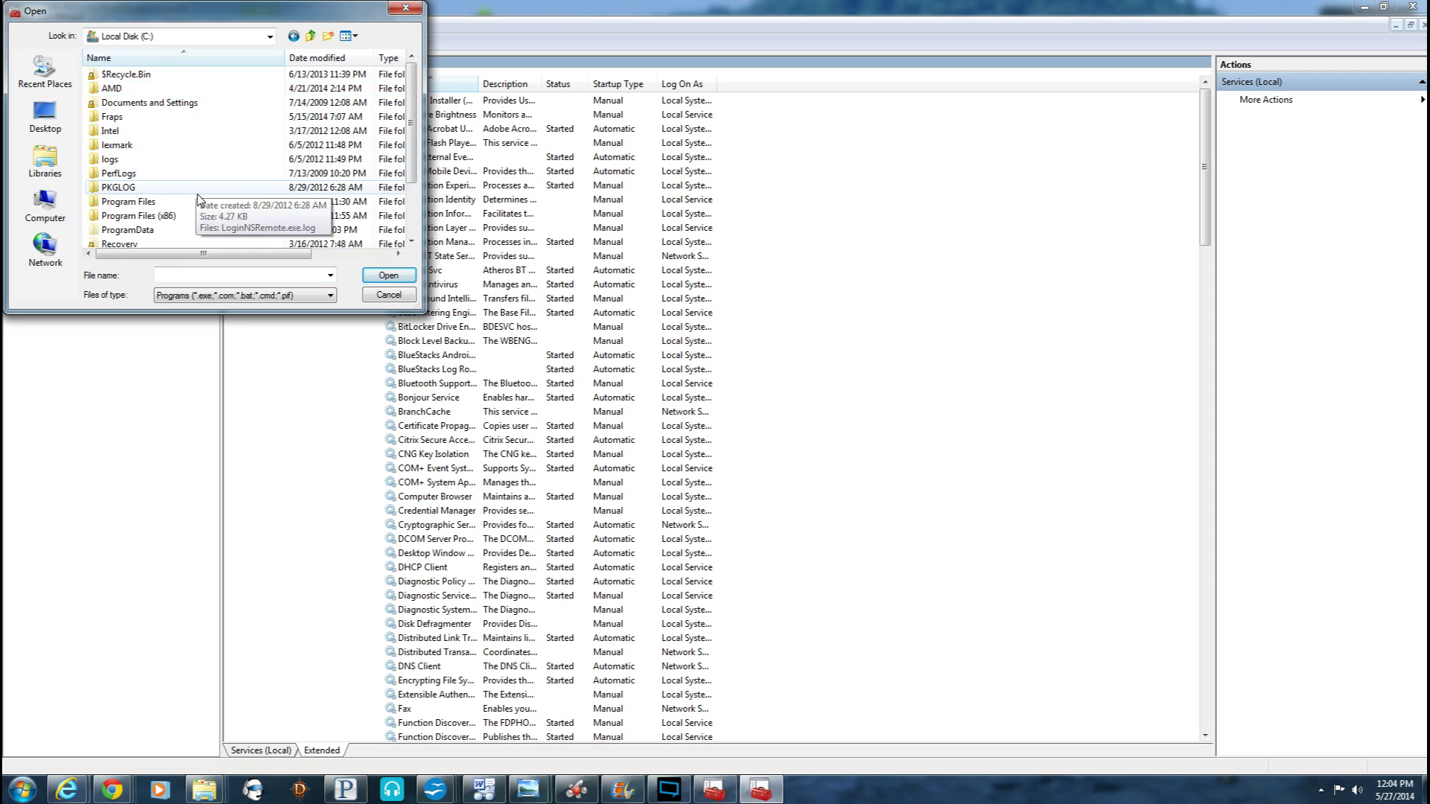
pyautogui.scroll(-1, 173, 201)
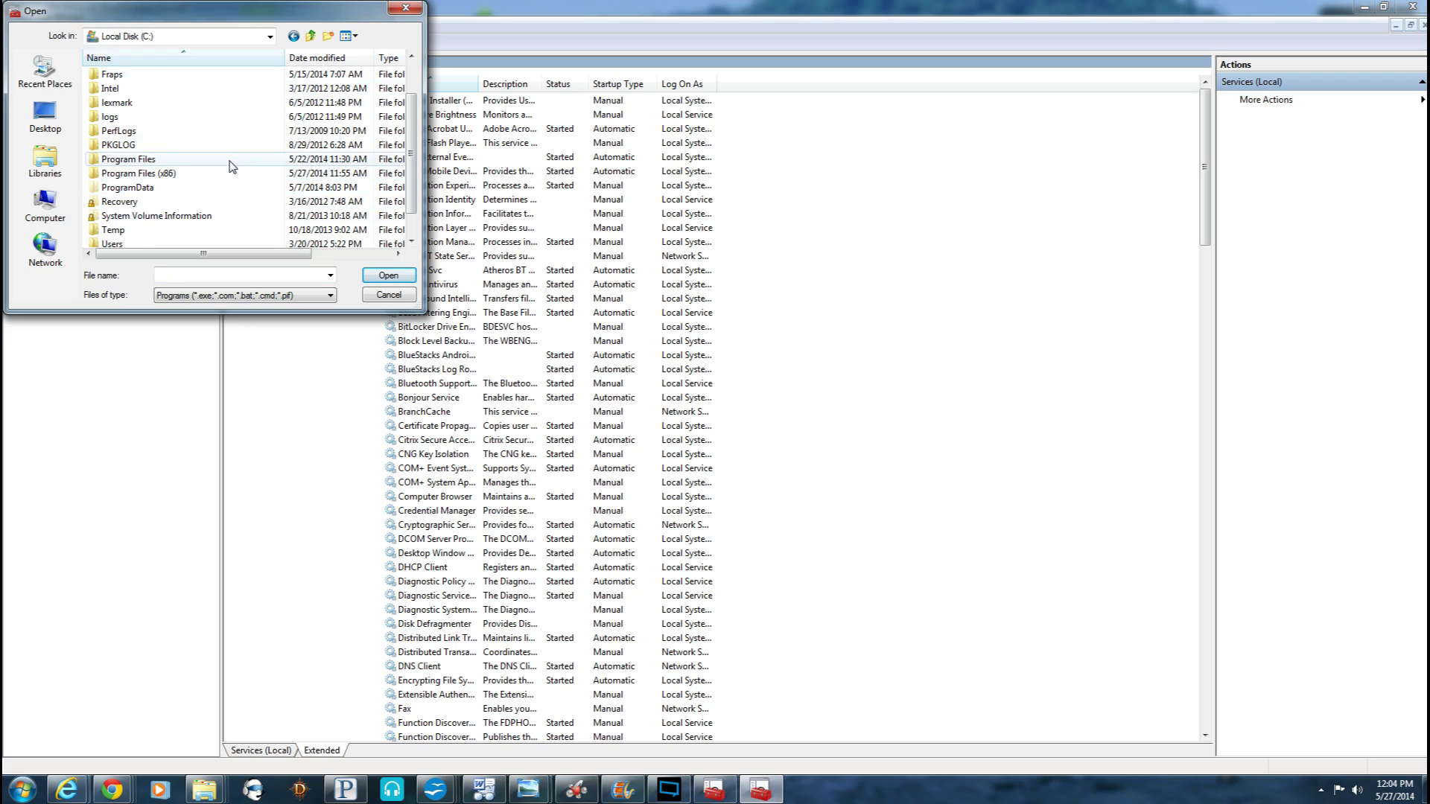
pyautogui.scroll(-1, 231, 175)
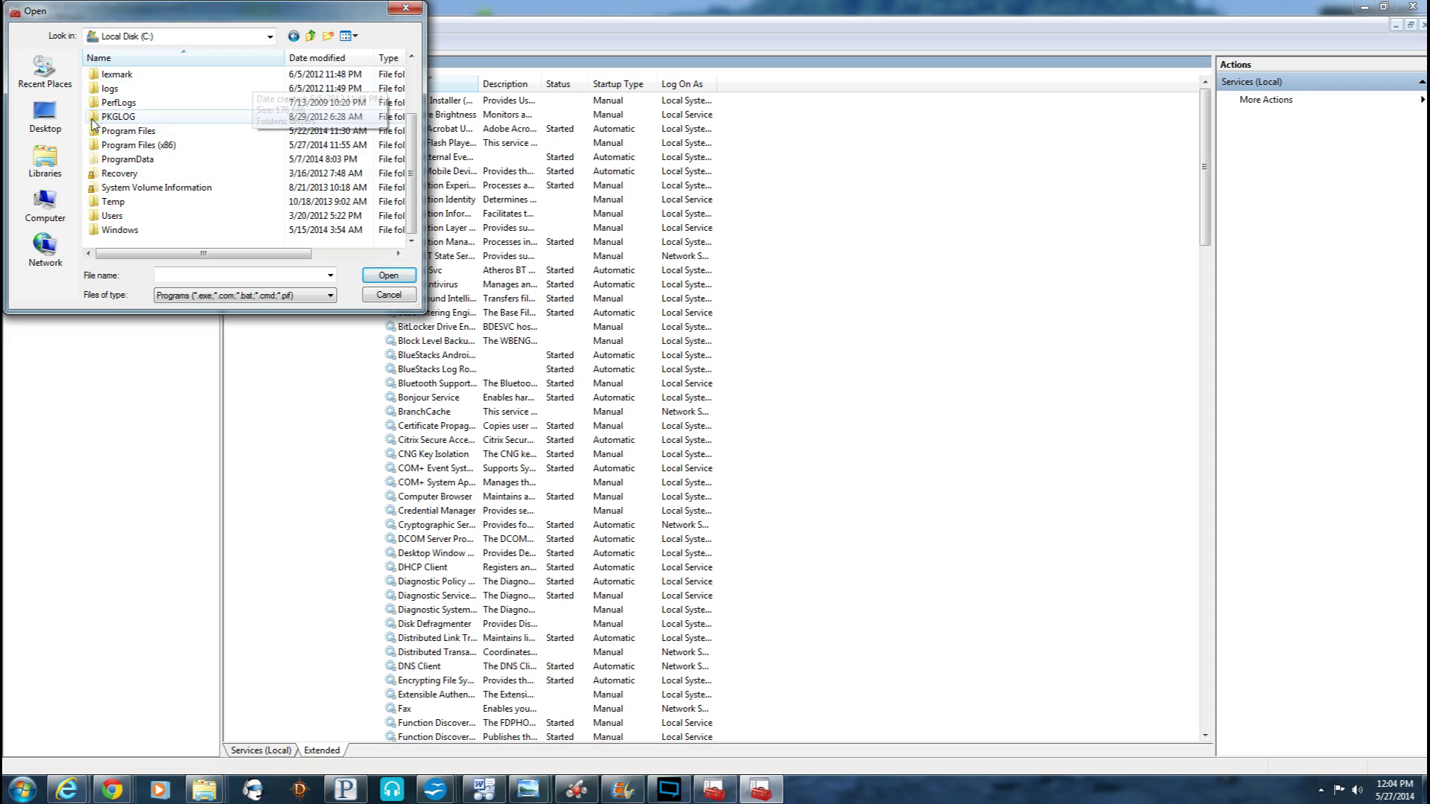
pyautogui.doubleClick(128, 131)
pyautogui.scroll(-3, 226, 202)
pyautogui.scroll(-4, 223, 201)
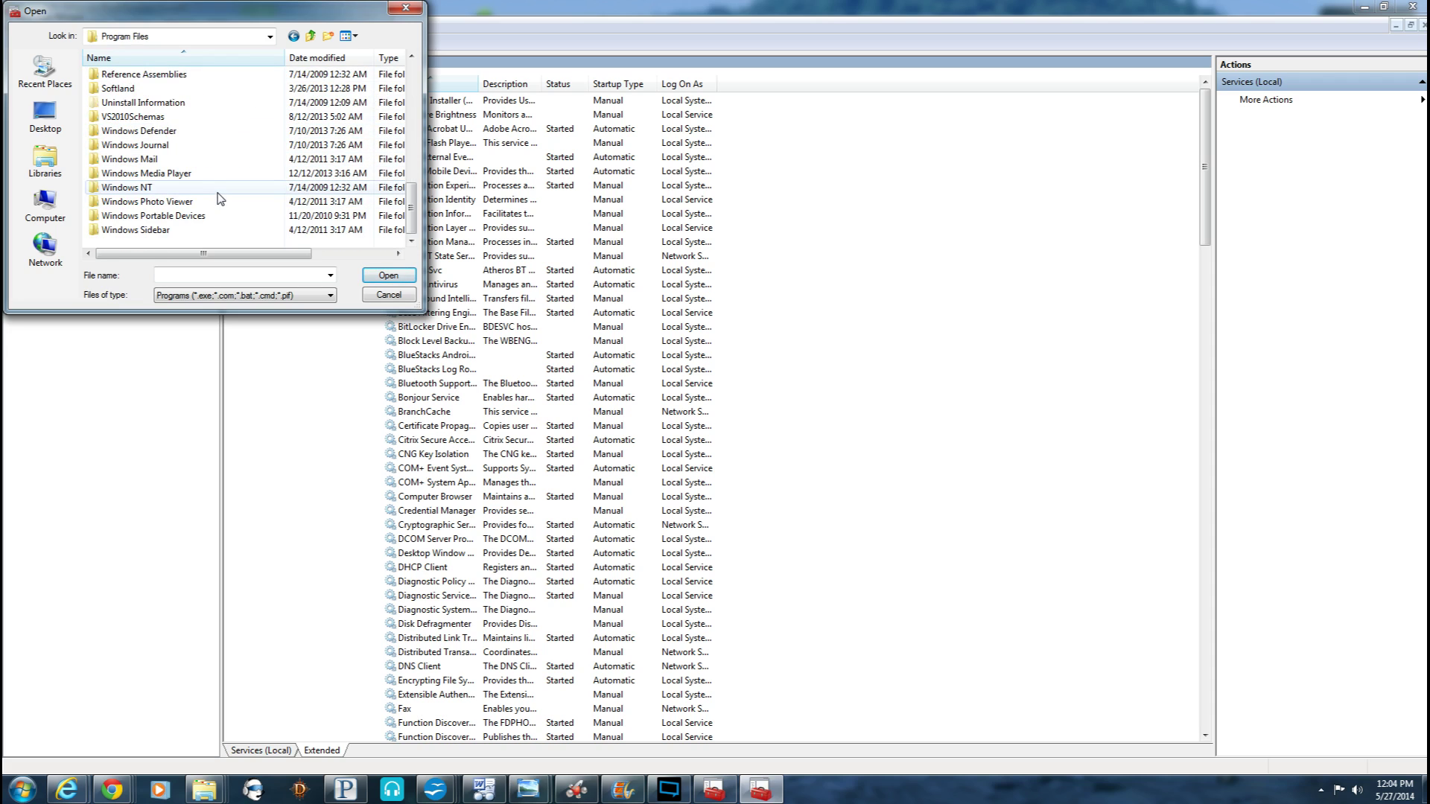
pyautogui.scroll(6, 219, 198)
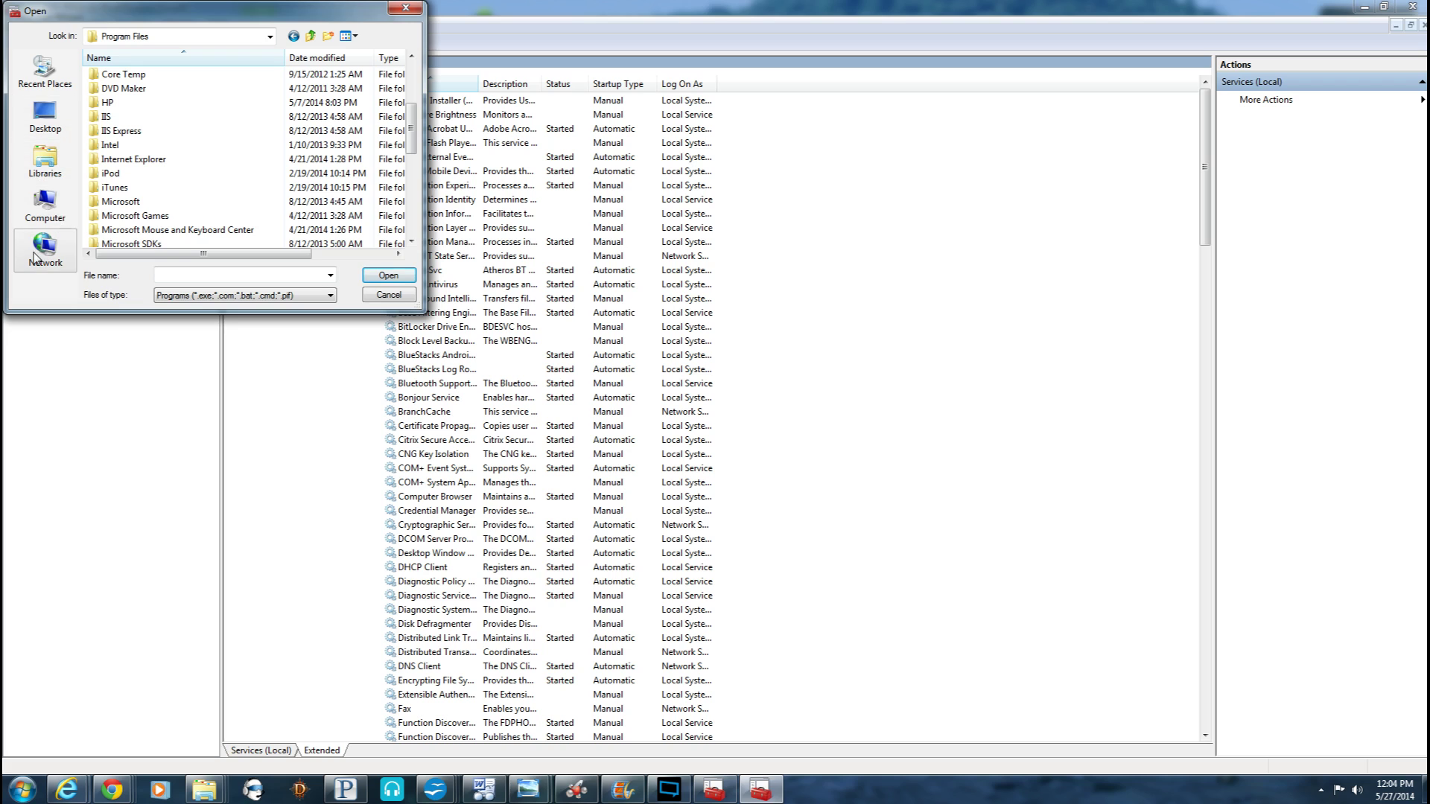
# - Set the task's command to notepad.exe from the Windows folder on Local Disk (C:)
pyautogui.click(44, 216)
pyautogui.doubleClick(162, 108)
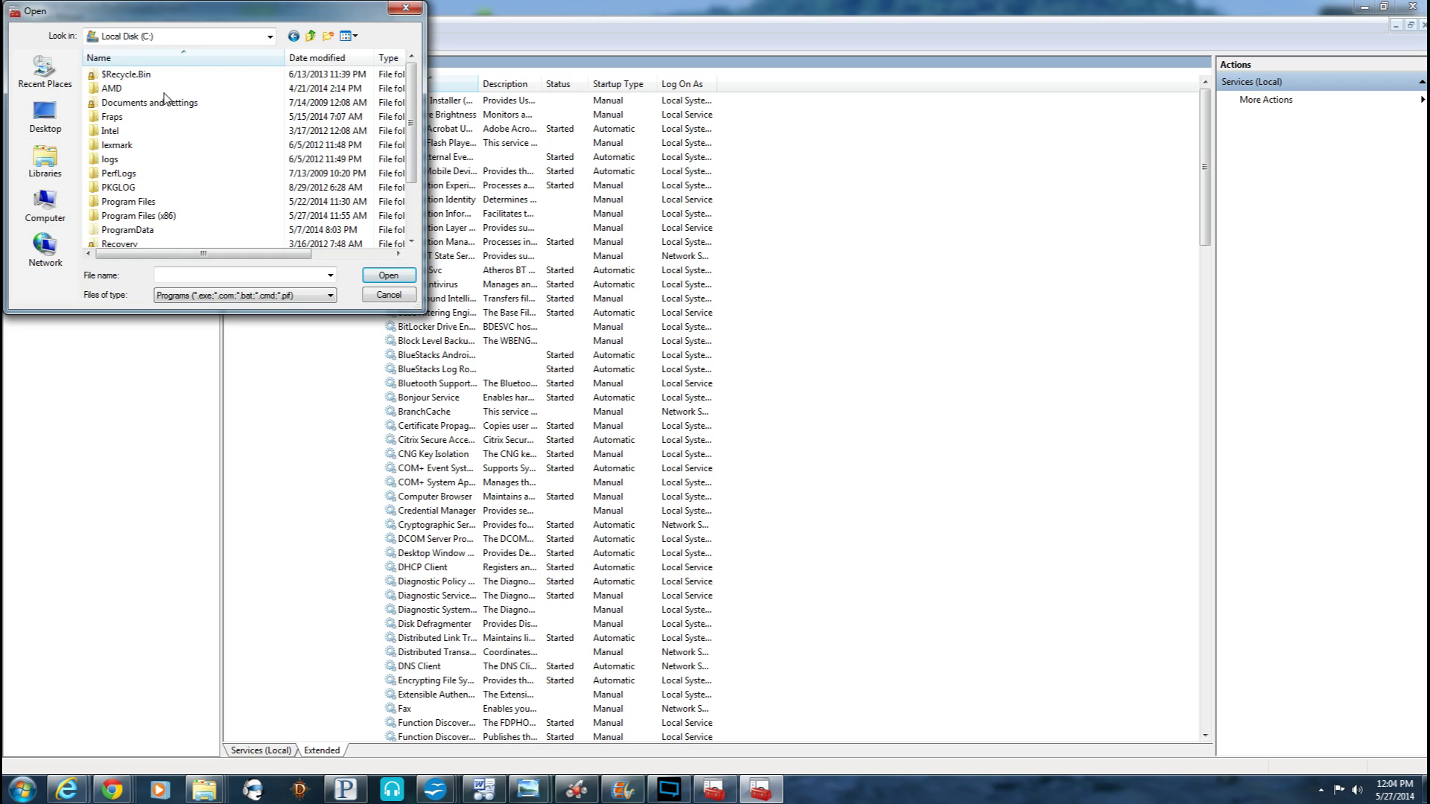
pyautogui.scroll(-3, 166, 110)
pyautogui.doubleClick(135, 234)
pyautogui.scroll(-20, 136, 236)
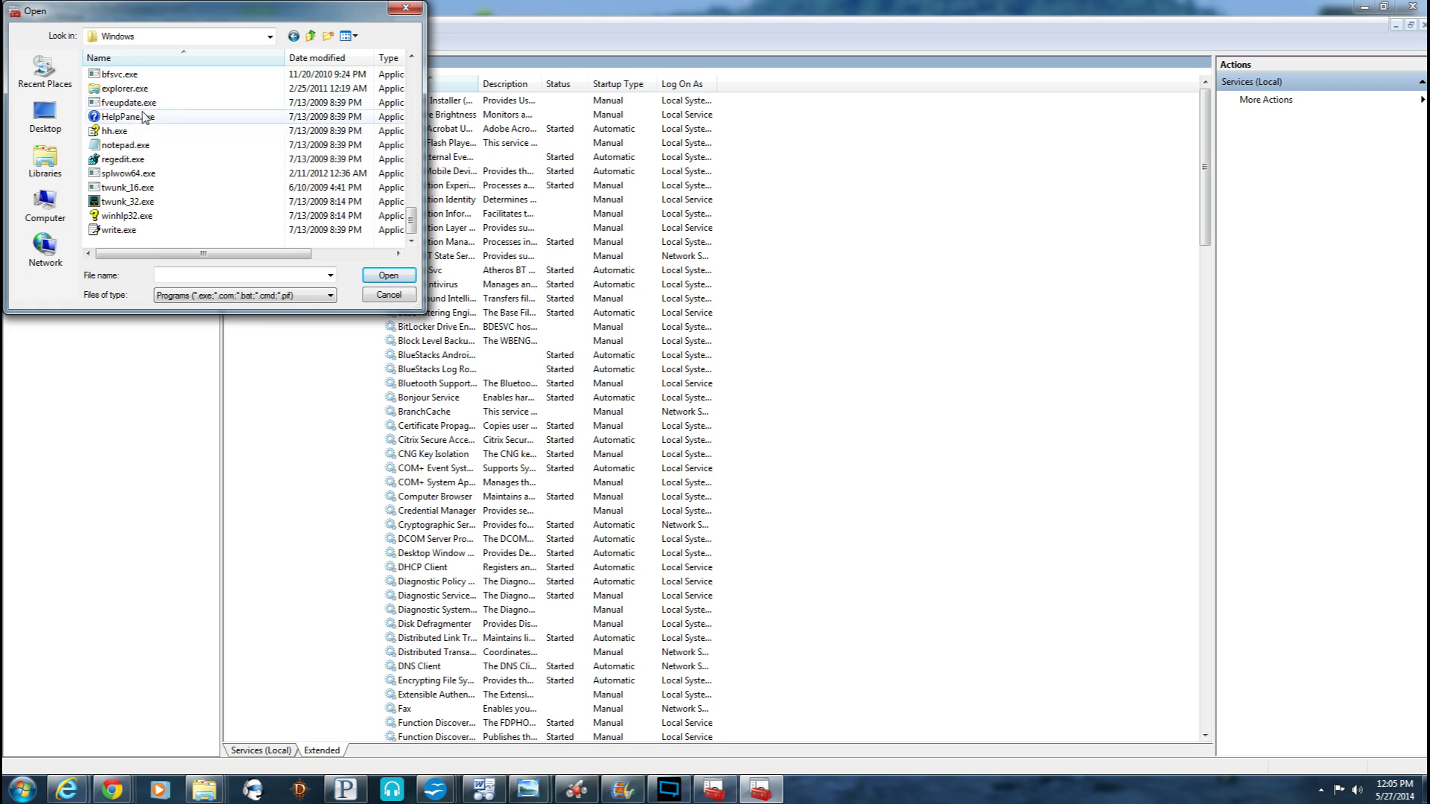
pyautogui.click(131, 147)
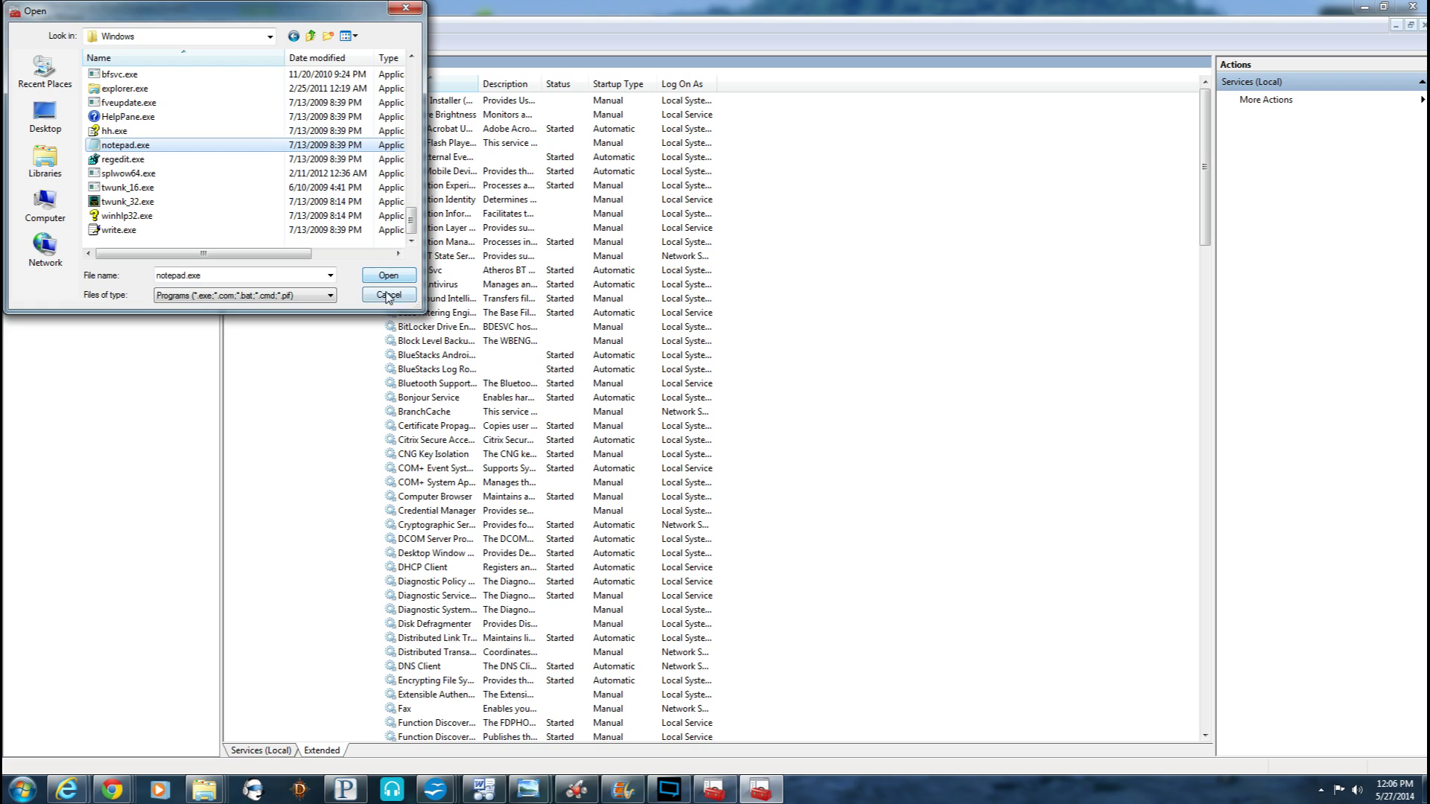
pyautogui.moveTo(222, 17); pyautogui.dragTo(250, 139)
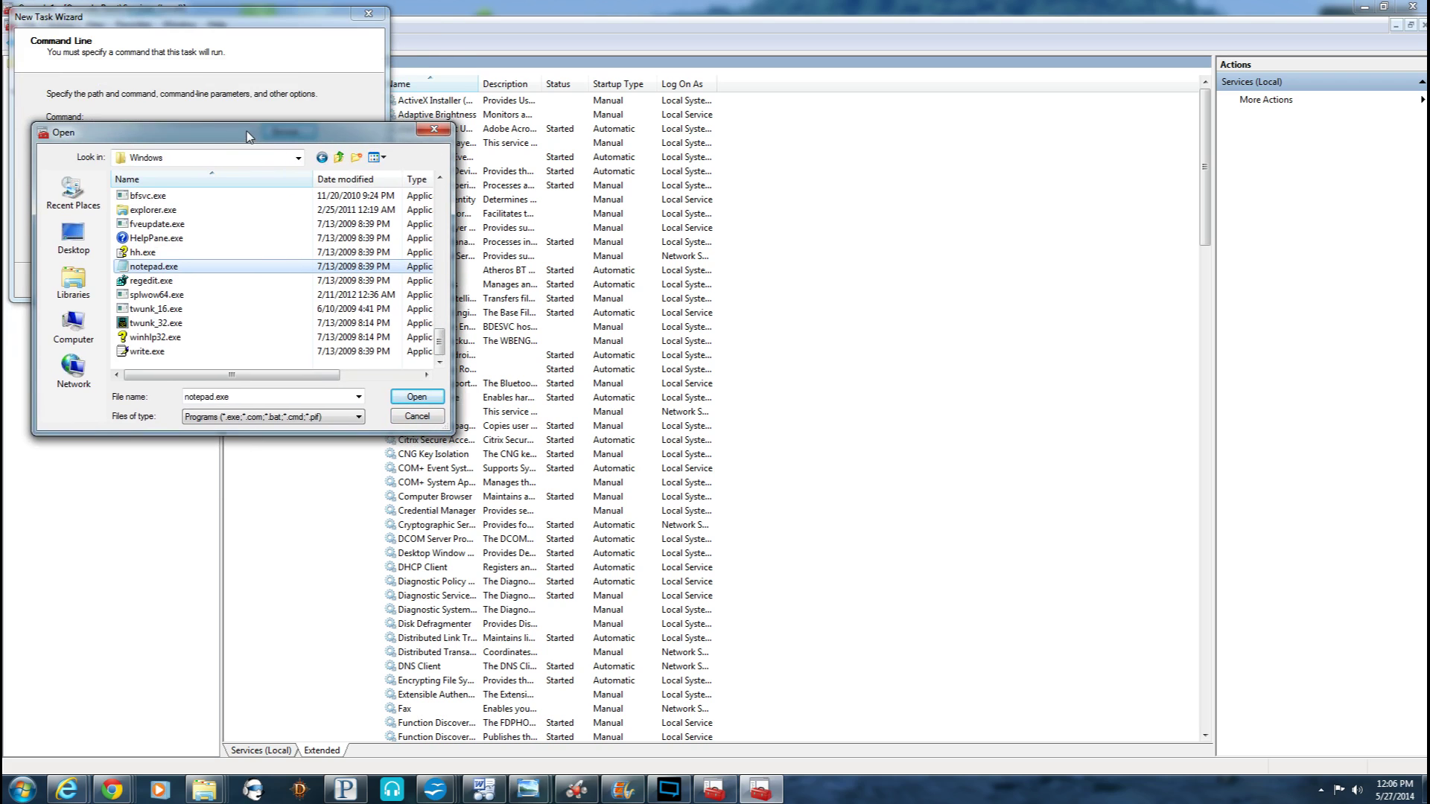
pyautogui.click(416, 398)
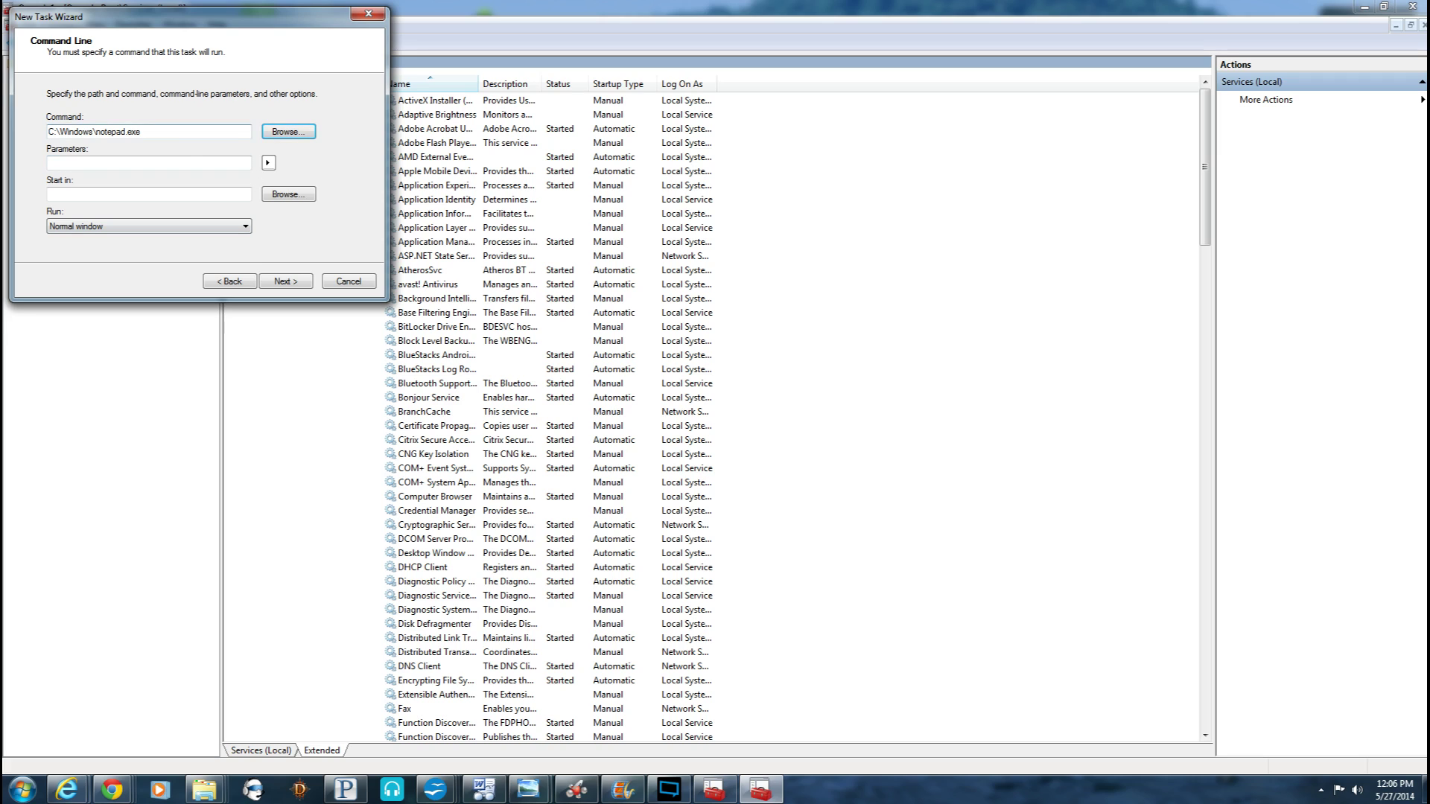
# - Examine the available command parameters and the start-in folder choices without selecting any of them
pyautogui.click(268, 162)
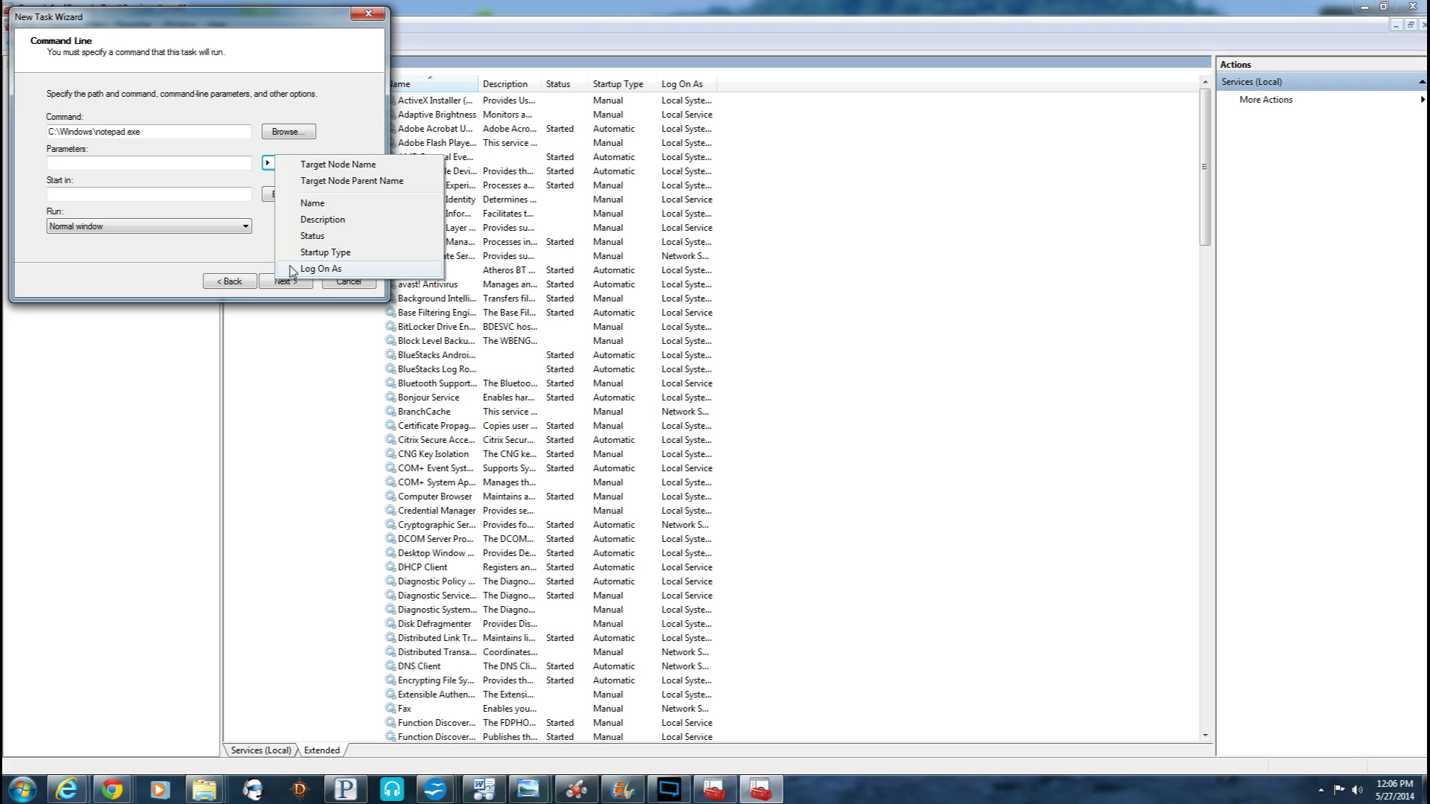
pyautogui.click(347, 131)
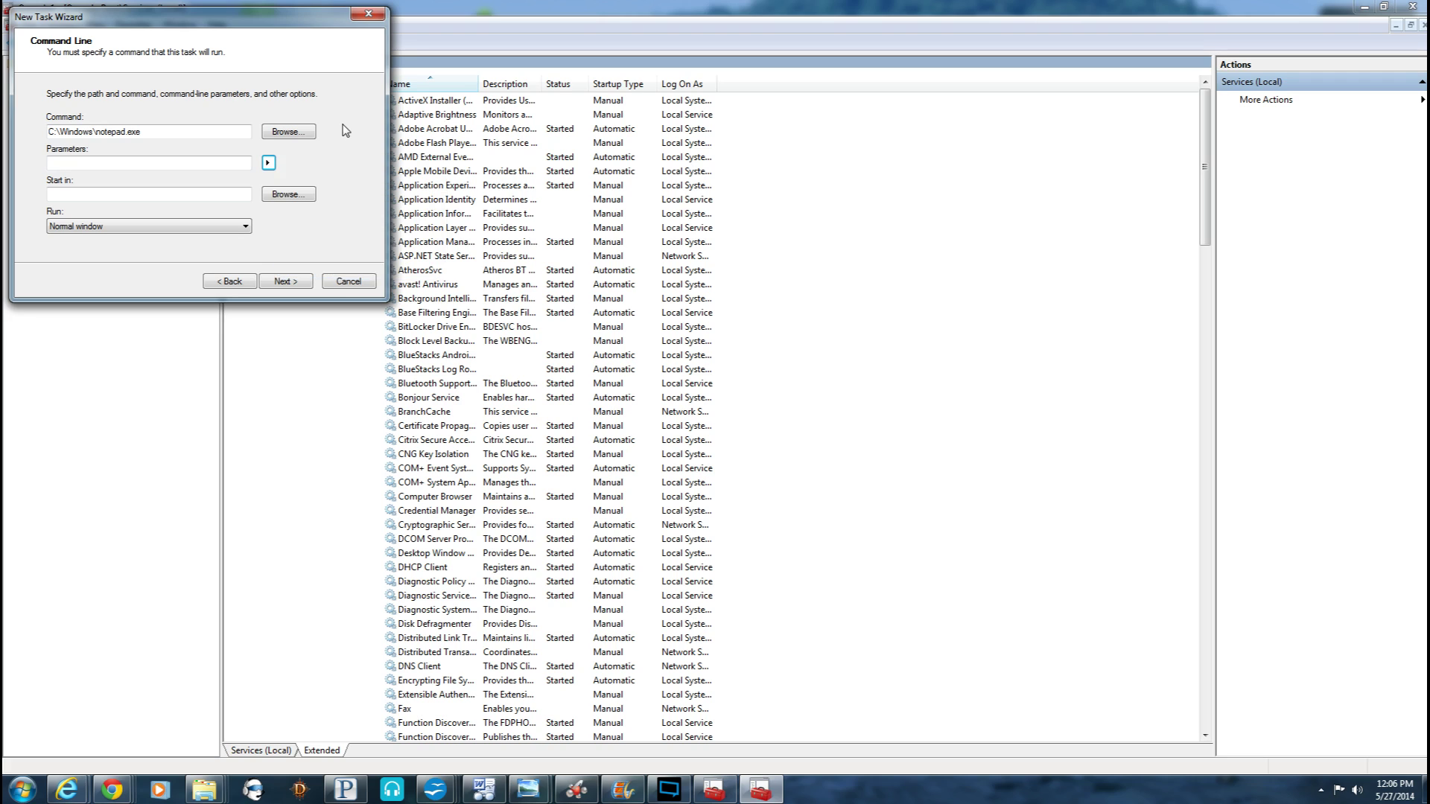
pyautogui.click(269, 197)
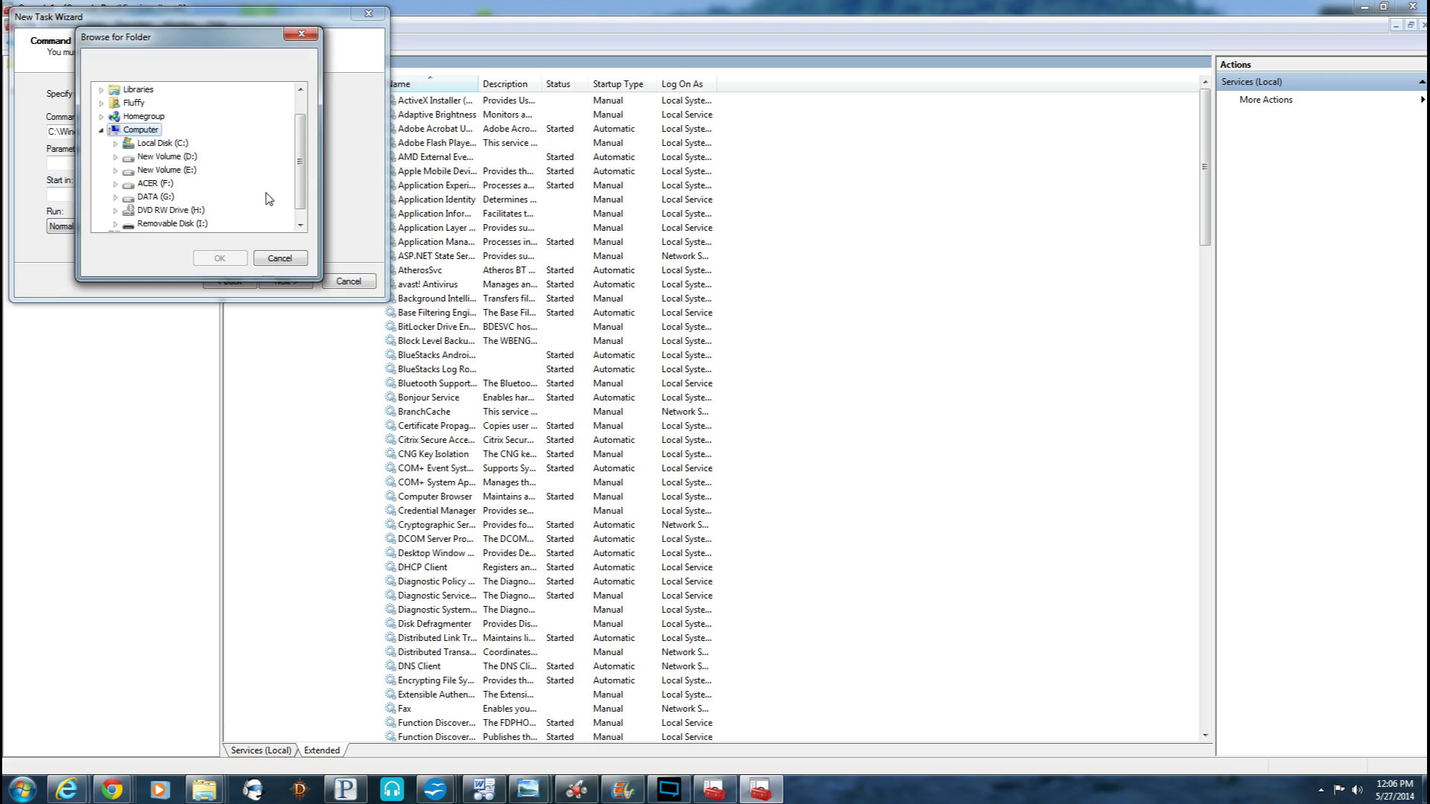
pyautogui.click(351, 135)
pyautogui.click(307, 35)
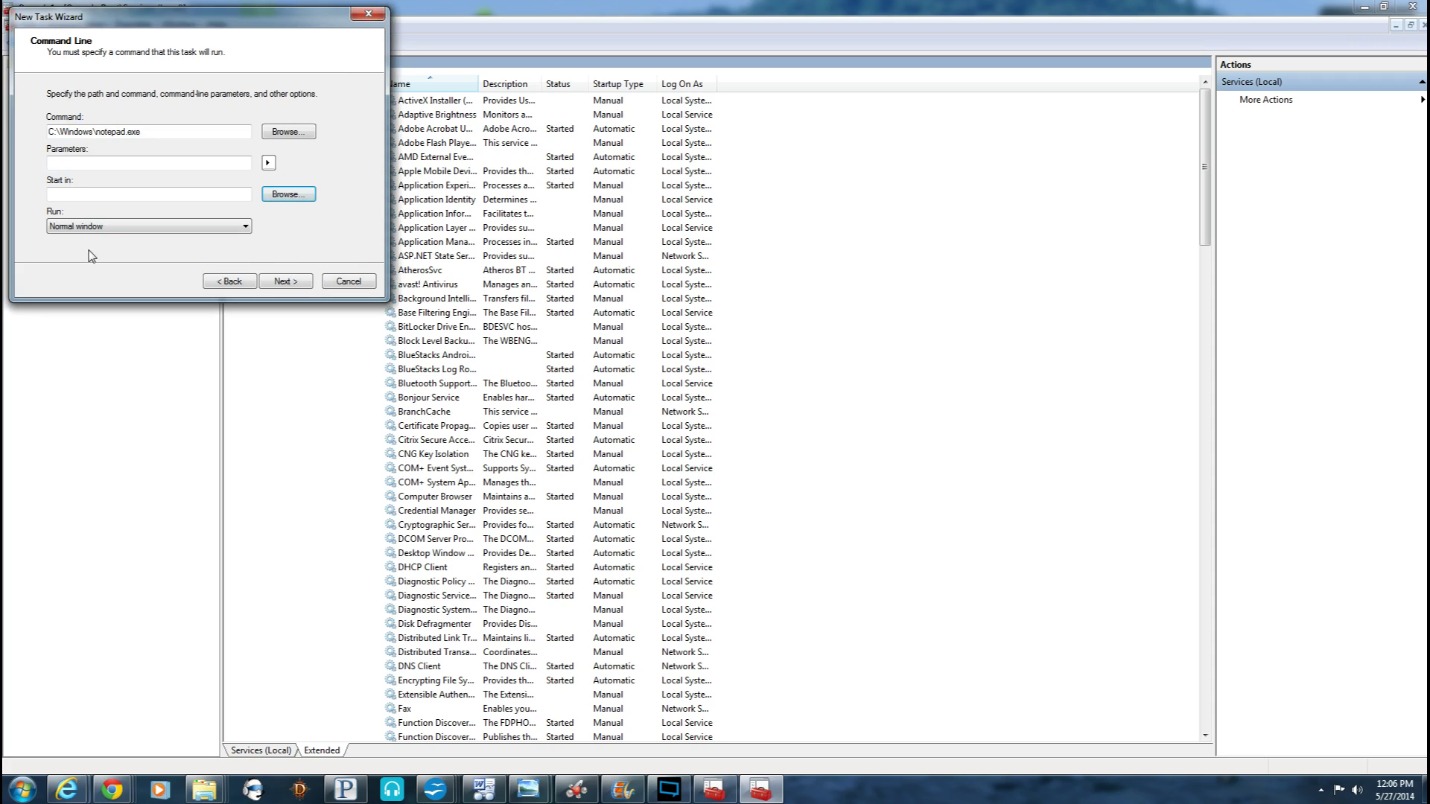
# - Keep the command running in a Normal window and continue to the task's name and description
pyautogui.click(245, 226)
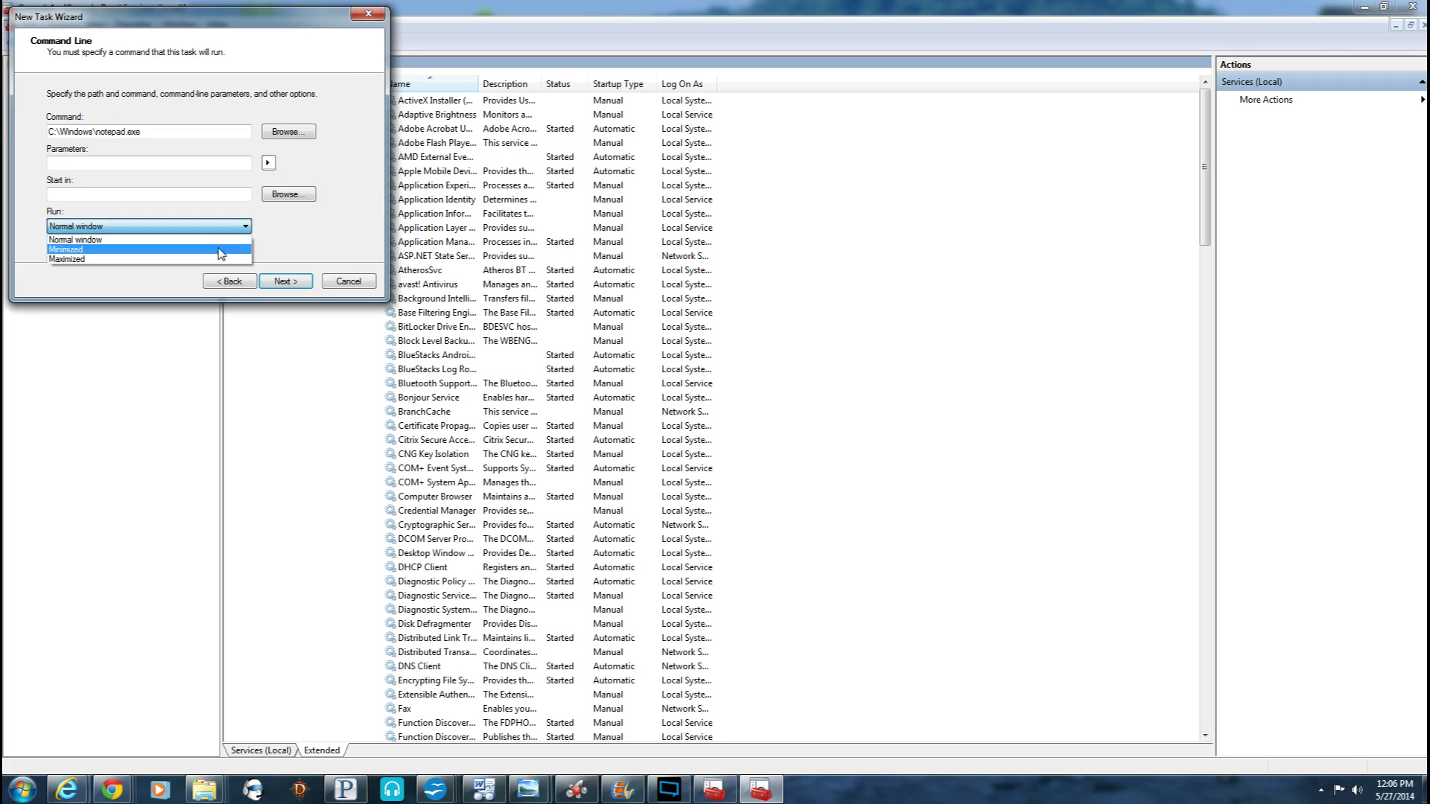
pyautogui.click(224, 237)
pyautogui.click(279, 283)
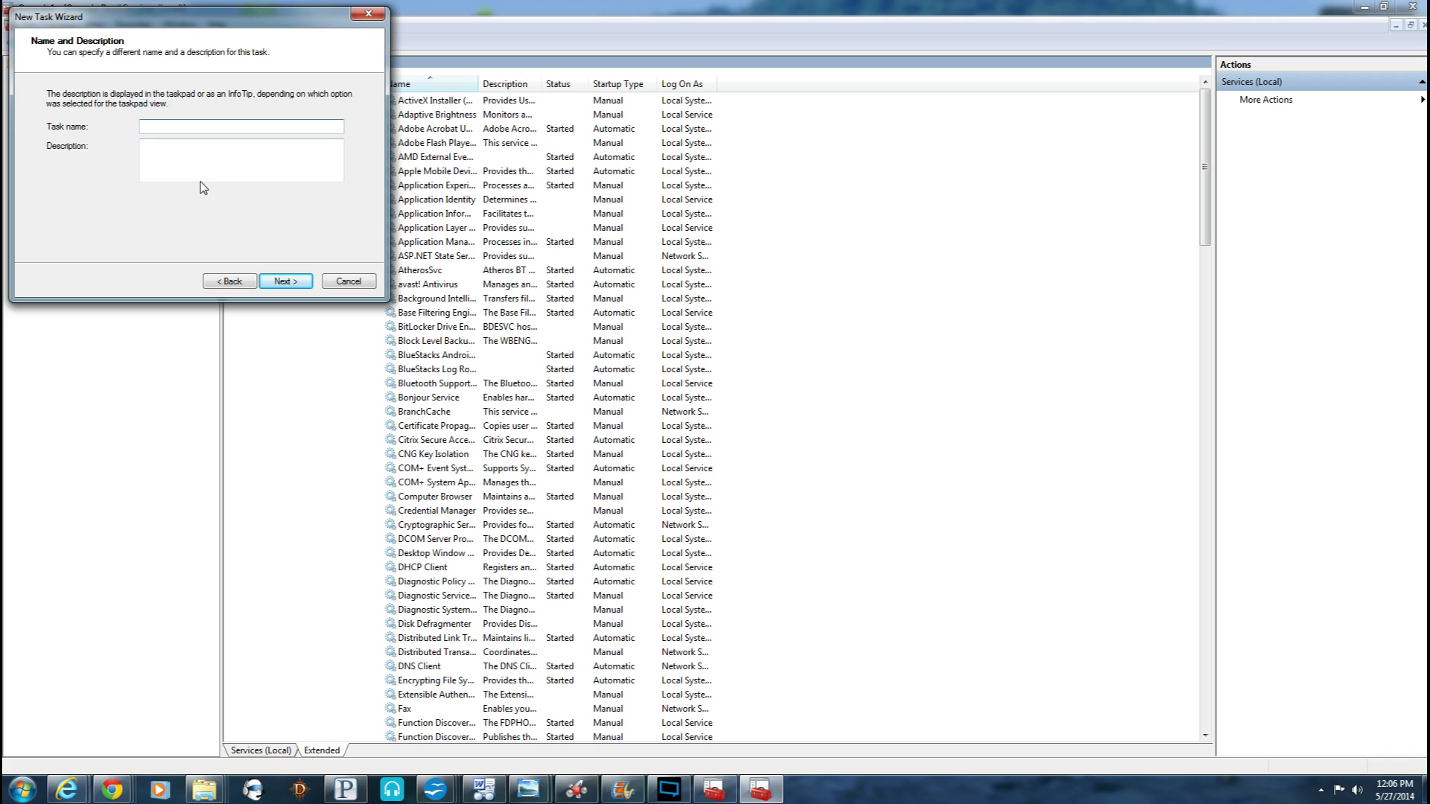
# - Name the task Notepad, describe it as "This opens a notepad" and continue to the icon choice
pyautogui.write('Notepad')
pyautogui.press('Tab')
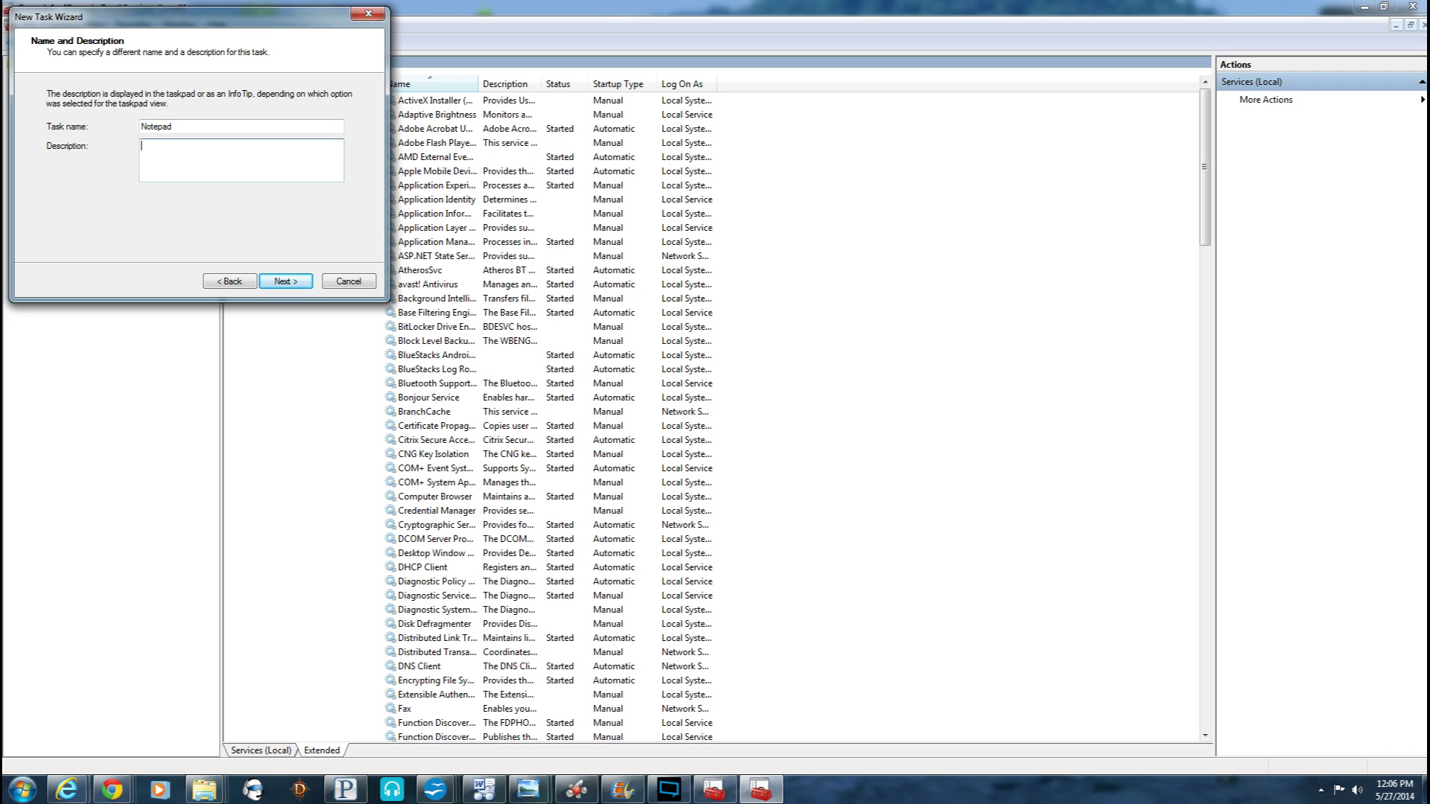
pyautogui.write('This opens a notepad')
pyautogui.click(285, 286)
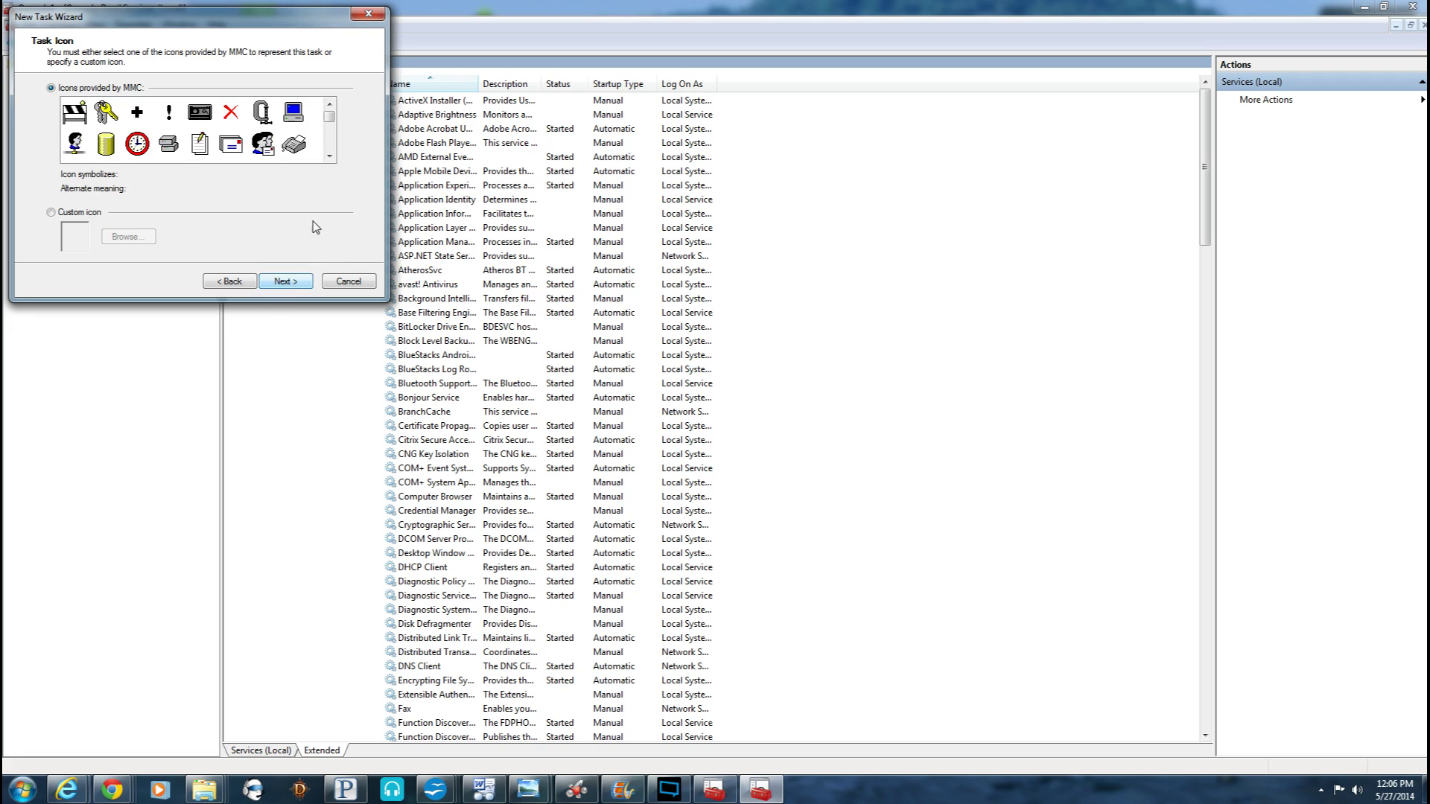
# - Try the Reports, Gear and Systems Management Server icons from the MMC icon set for the task
pyautogui.scroll(2, 330, 132)
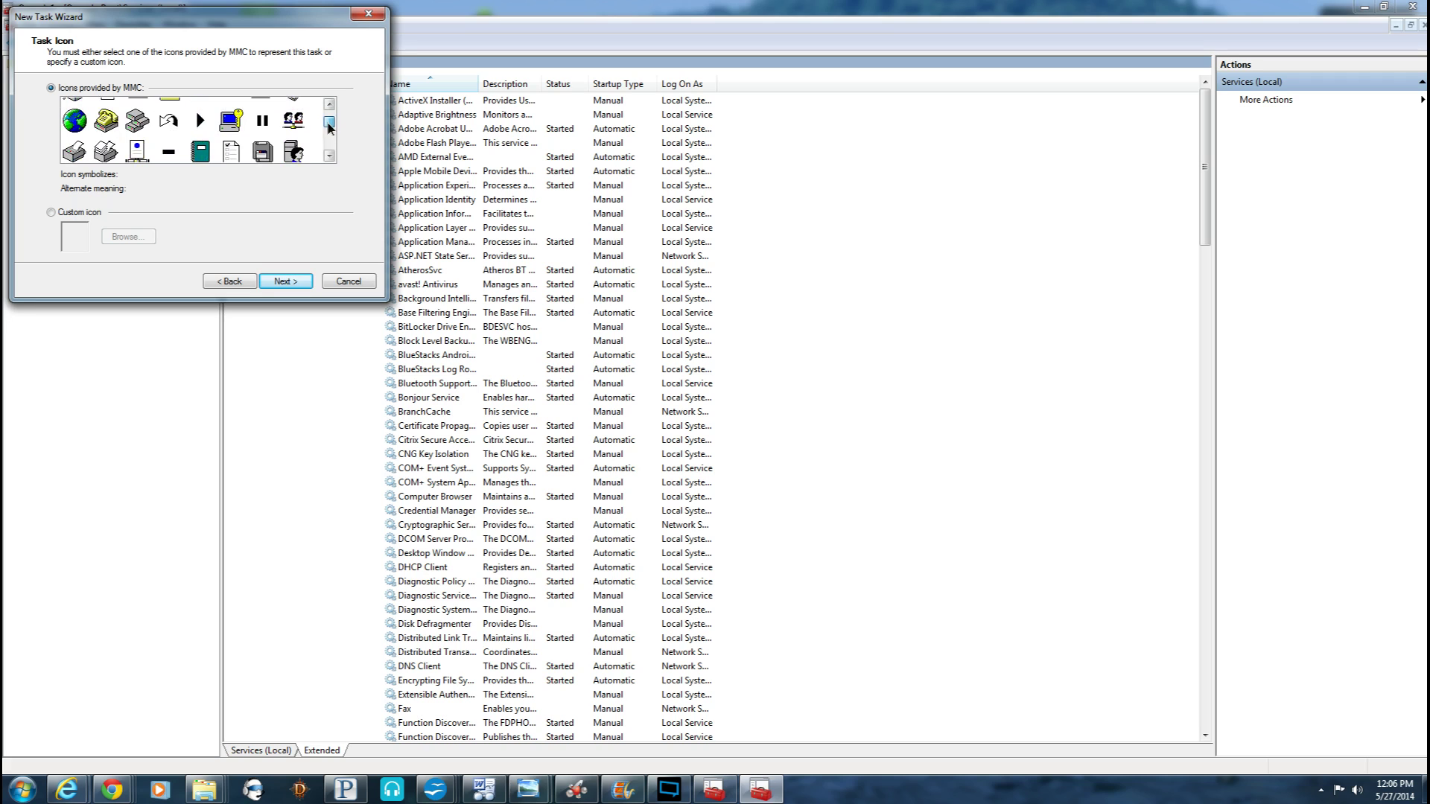
pyautogui.click(199, 152)
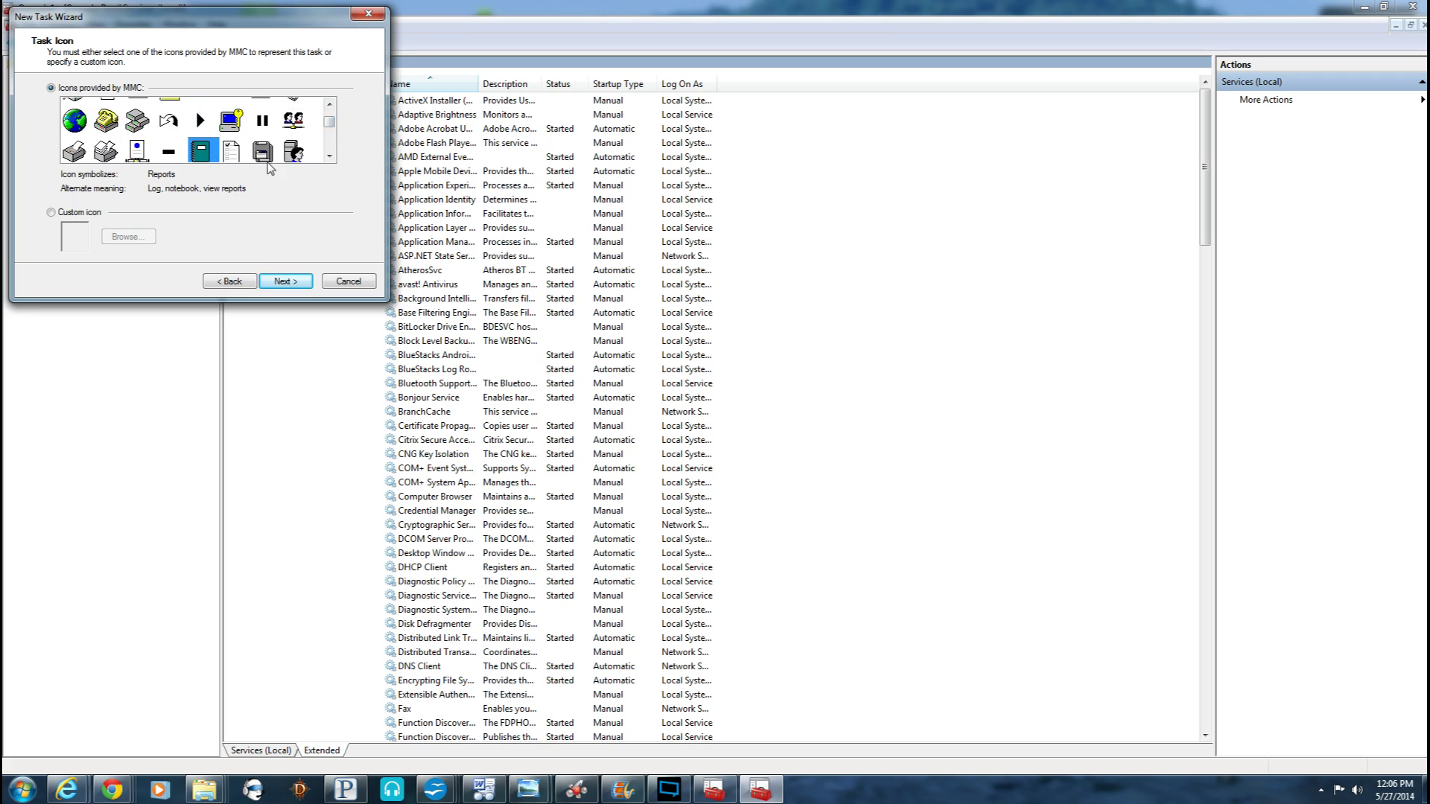
pyautogui.moveTo(331, 131); pyautogui.dragTo(332, 153)
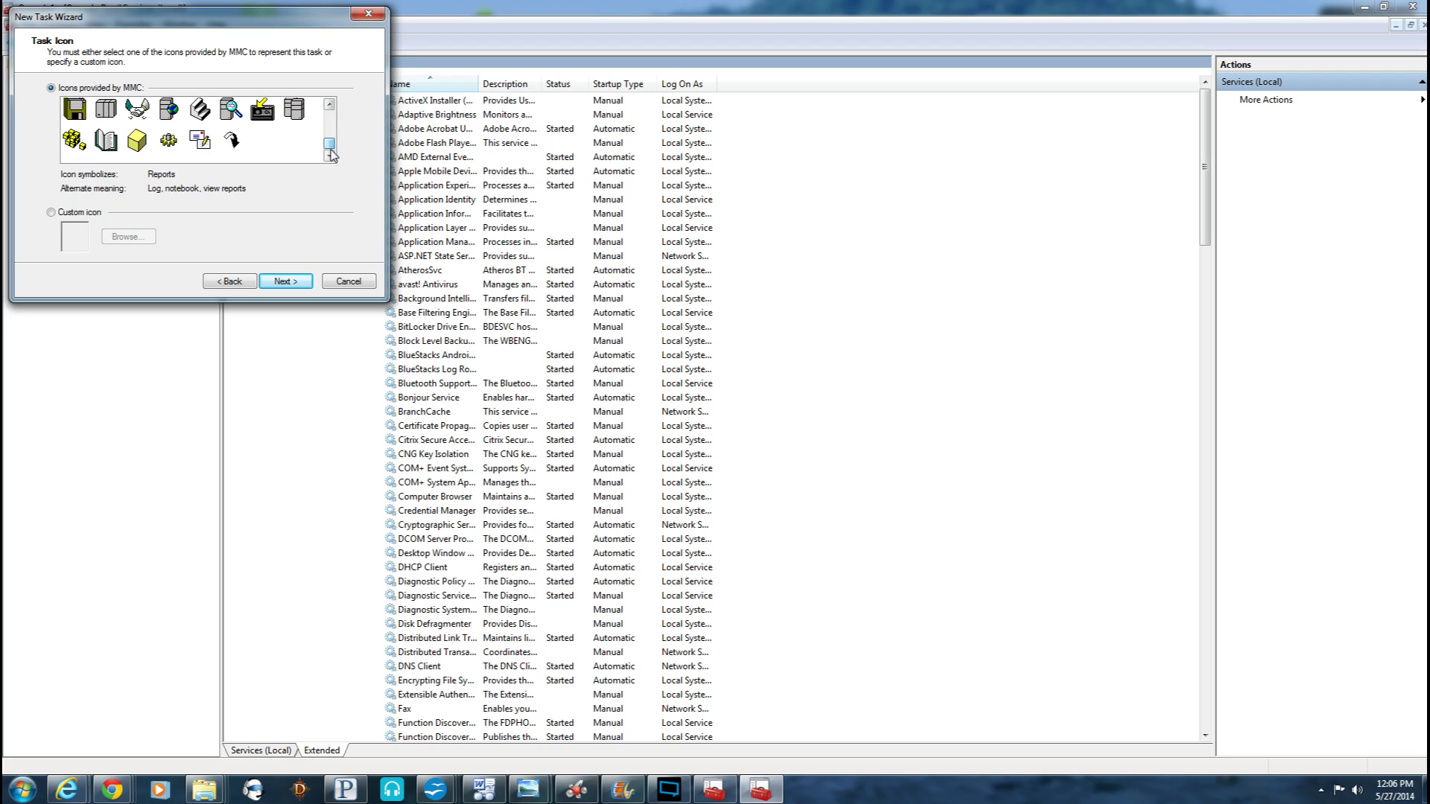
pyautogui.click(169, 141)
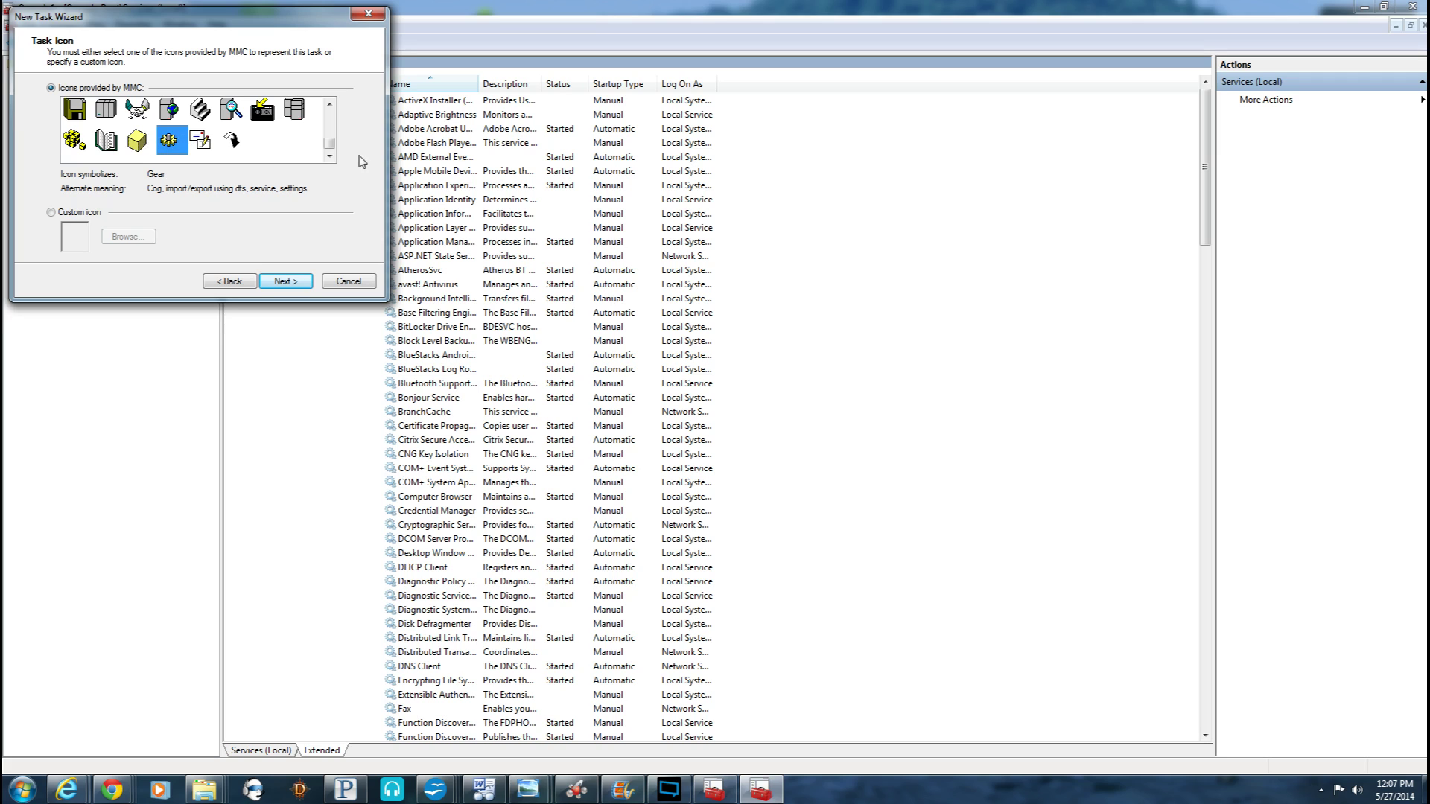
pyautogui.click(331, 110)
pyautogui.click(331, 110)
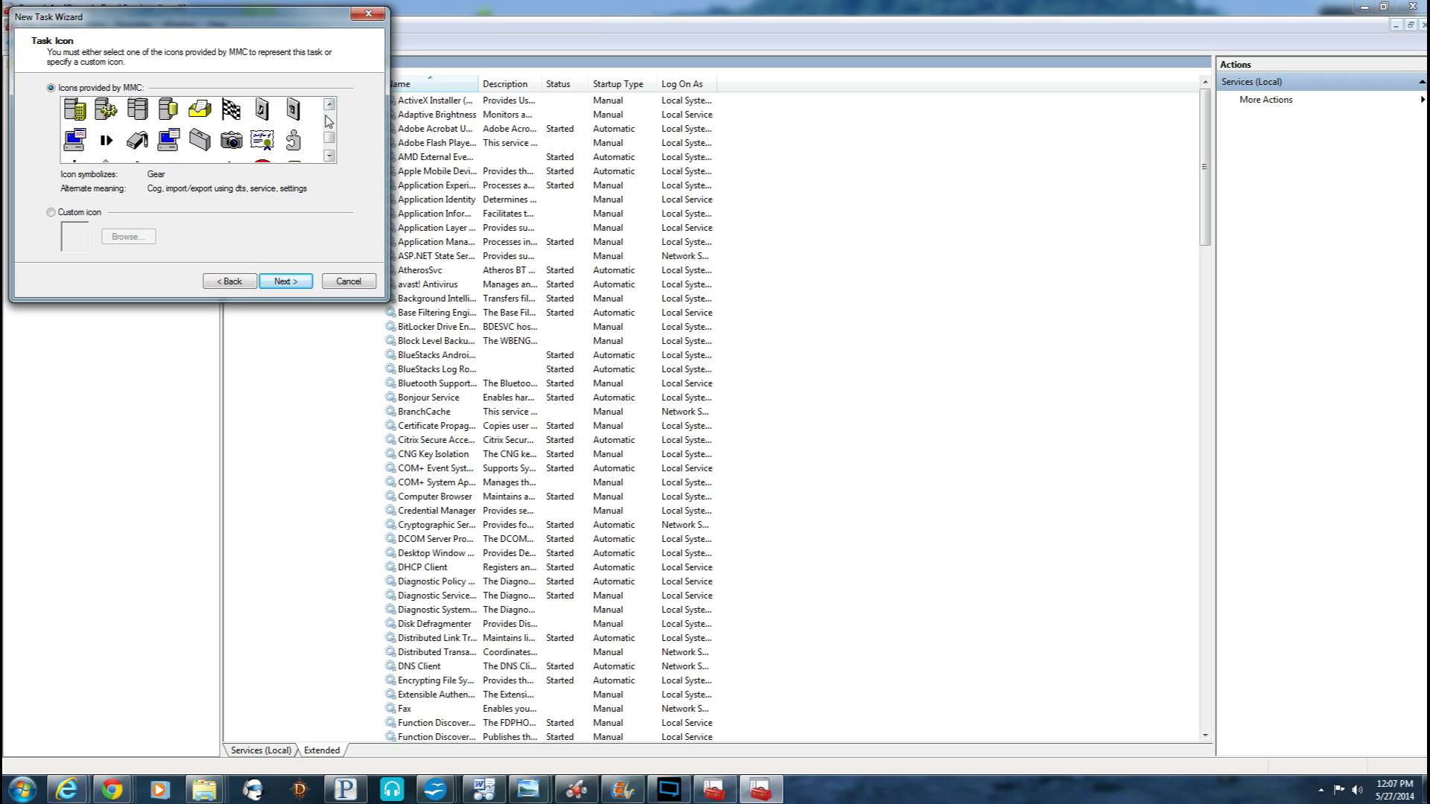
pyautogui.click(330, 109)
pyautogui.click(100, 149)
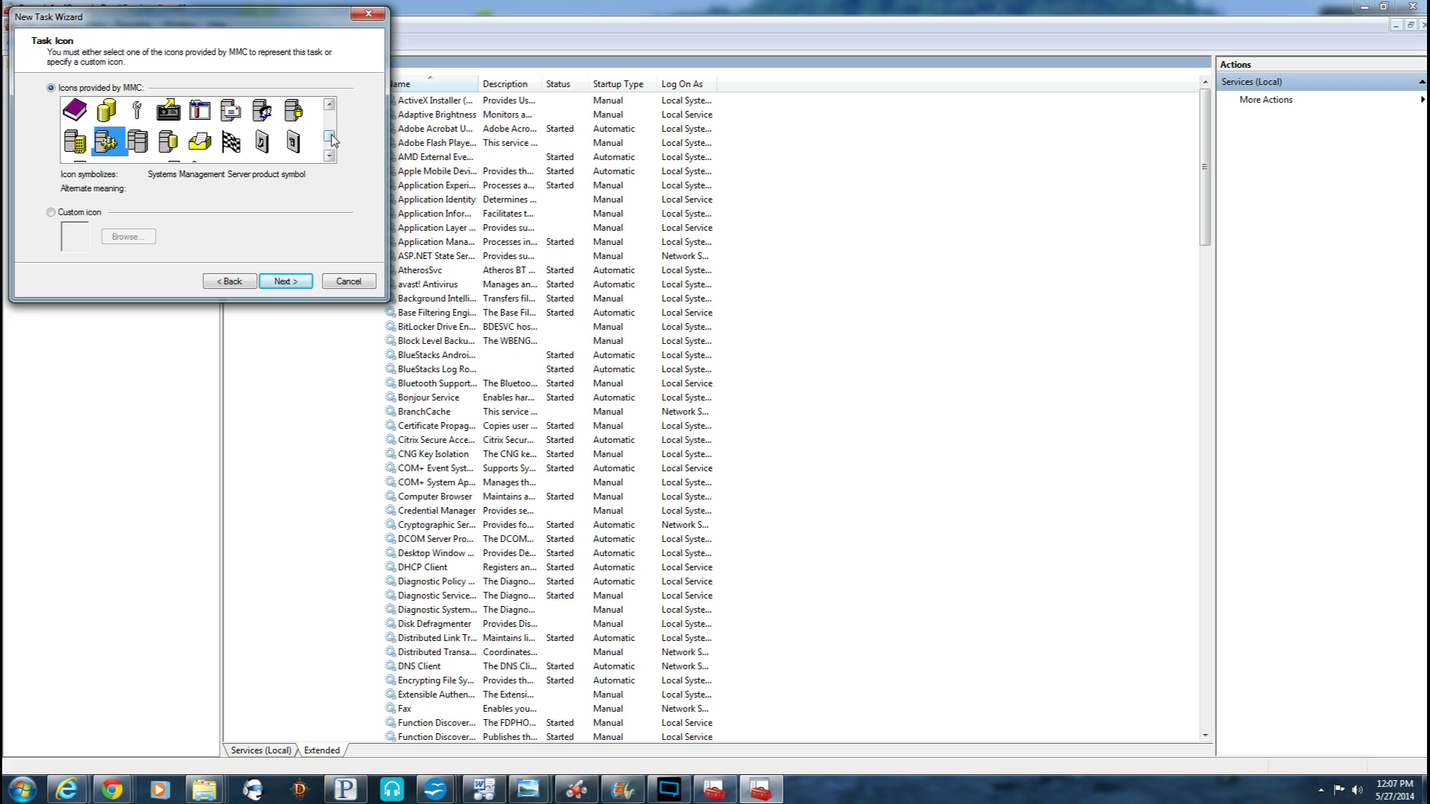
# - Choose the Reports notebook icon for the task and finish the wizard without running it again
pyautogui.moveTo(328, 136)
pyautogui.mouseDown()
pyautogui.moveTo(331, 108)
pyautogui.moveTo(328, 125)
pyautogui.mouseUp()
pyautogui.click(200, 113)
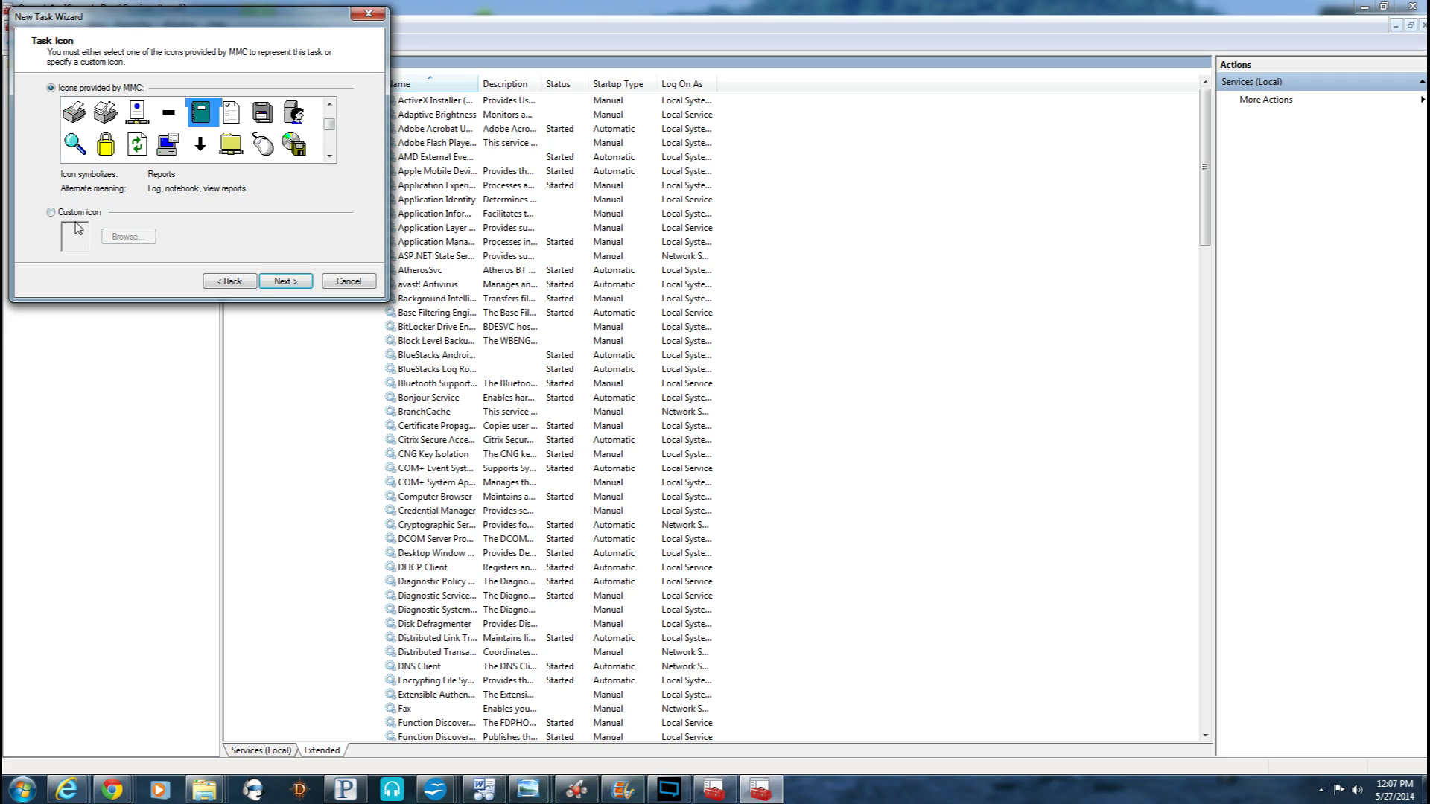
pyautogui.click(287, 282)
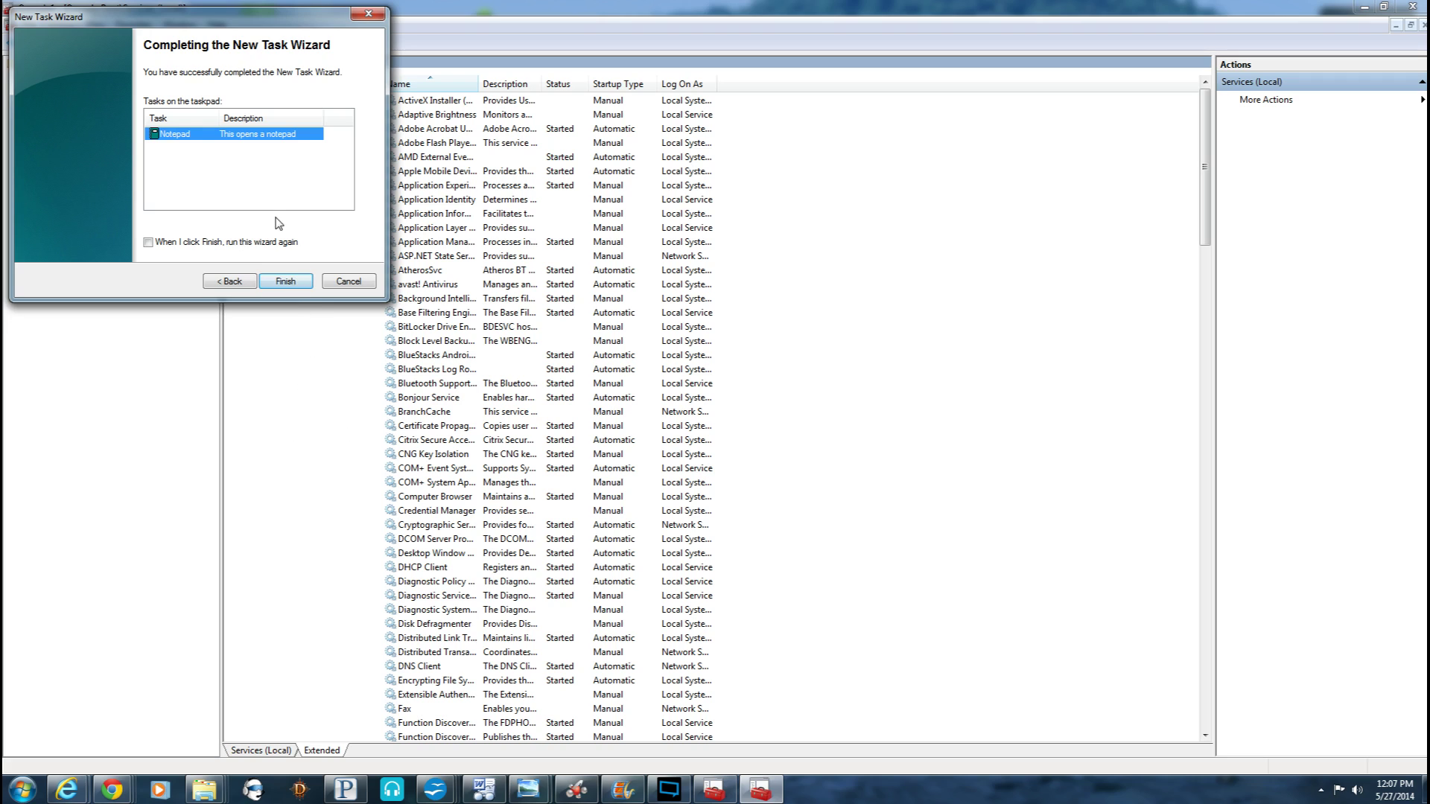
pyautogui.click(283, 283)
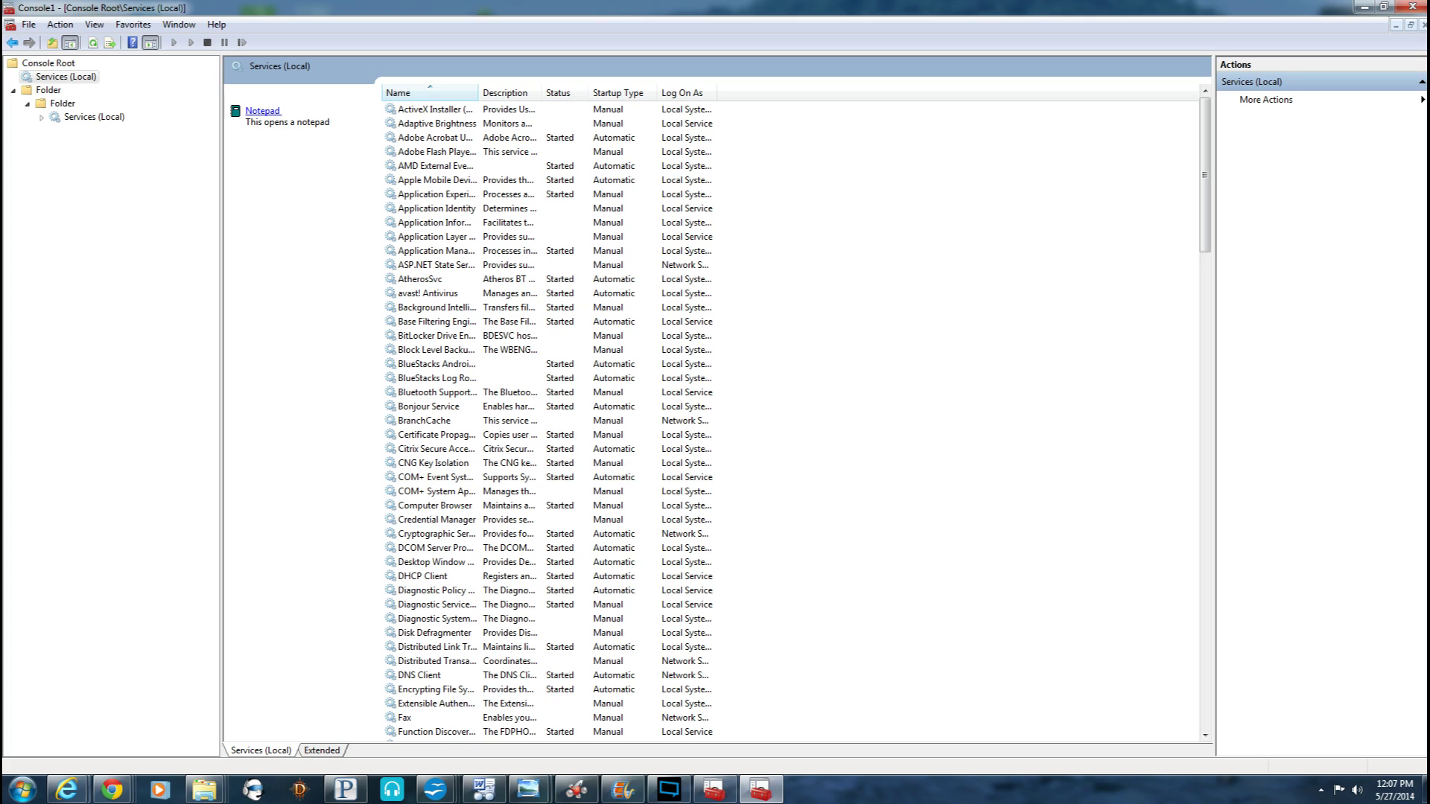
# - Test the Notepad task from the Services taskpad and close the Notepad window it opens
pyautogui.click(262, 111)
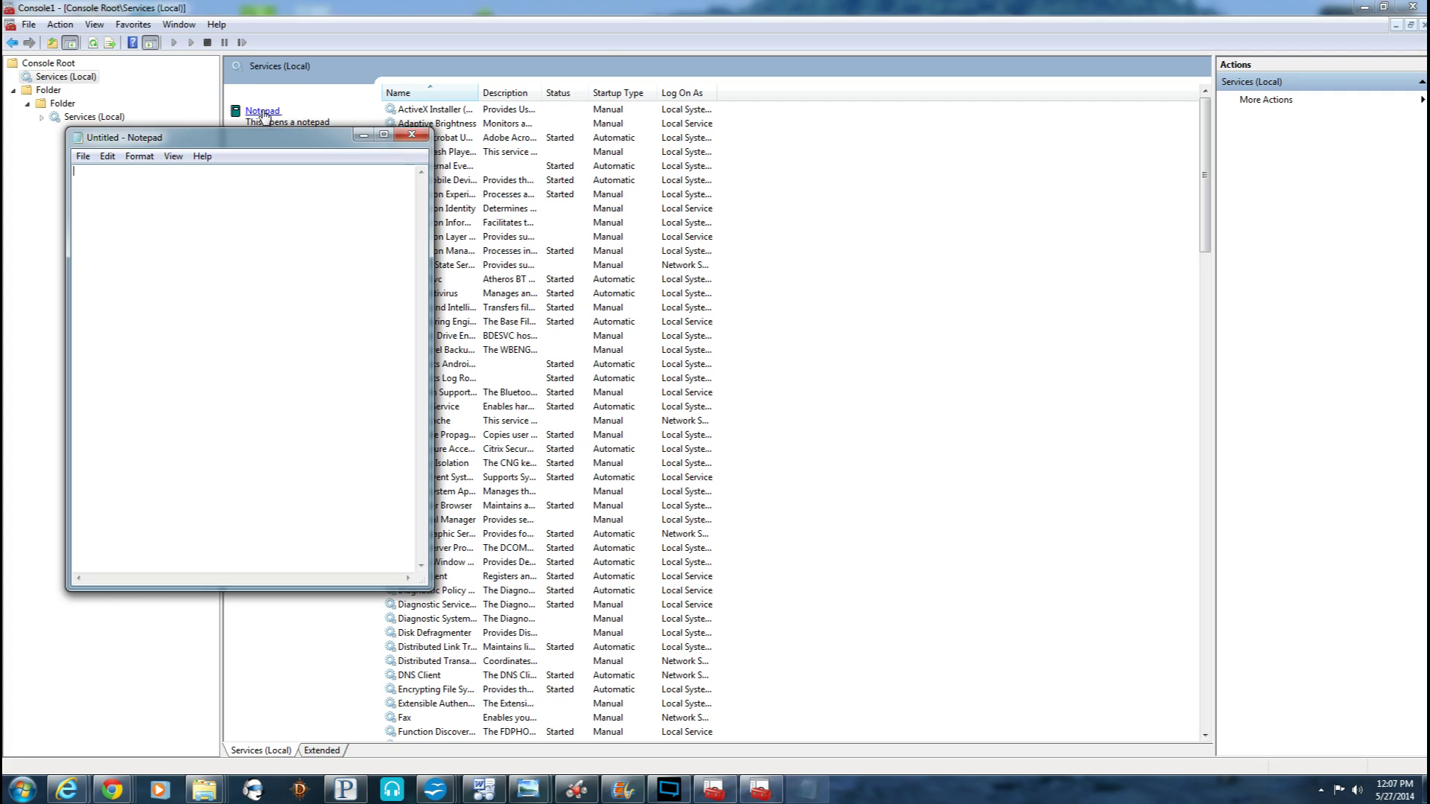
pyautogui.moveTo(254, 143); pyautogui.dragTo(256, 195)
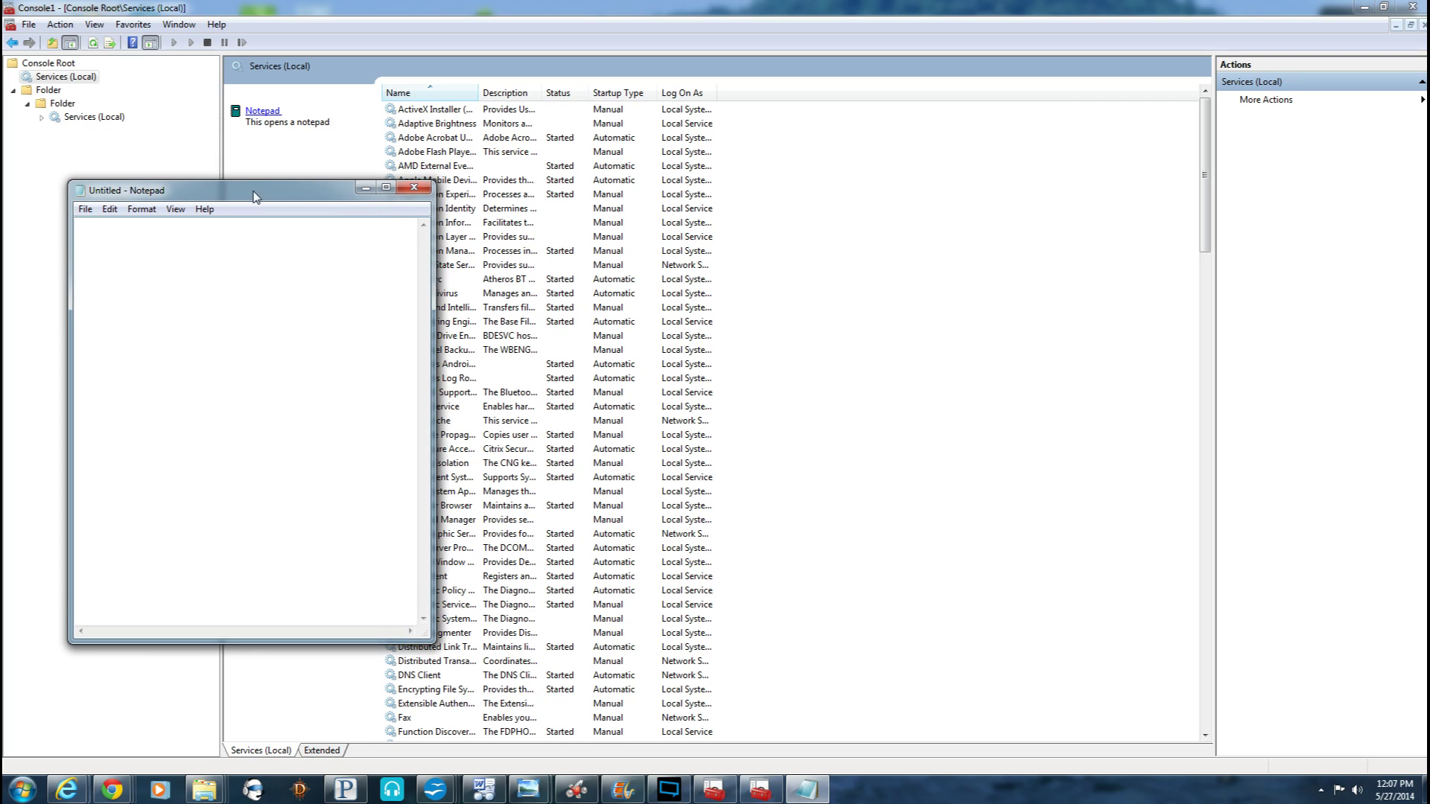
pyautogui.click(414, 187)
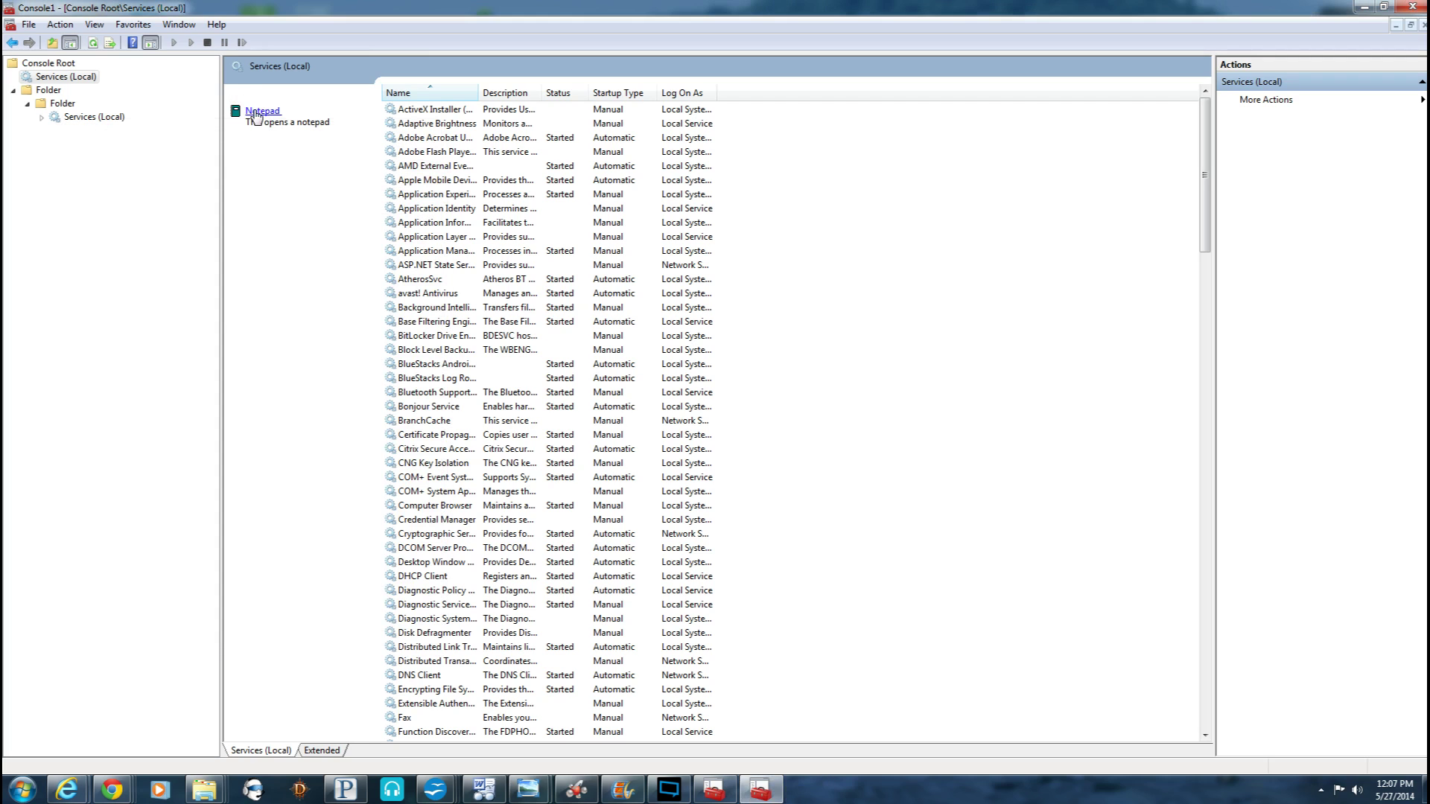
# - Examine several services in the taskpad list, including Diagnostic Policy Service, Block Level Backup Engine Service and Application Management
pyautogui.click(416, 180)
pyautogui.click(430, 379)
pyautogui.click(428, 479)
pyautogui.click(436, 591)
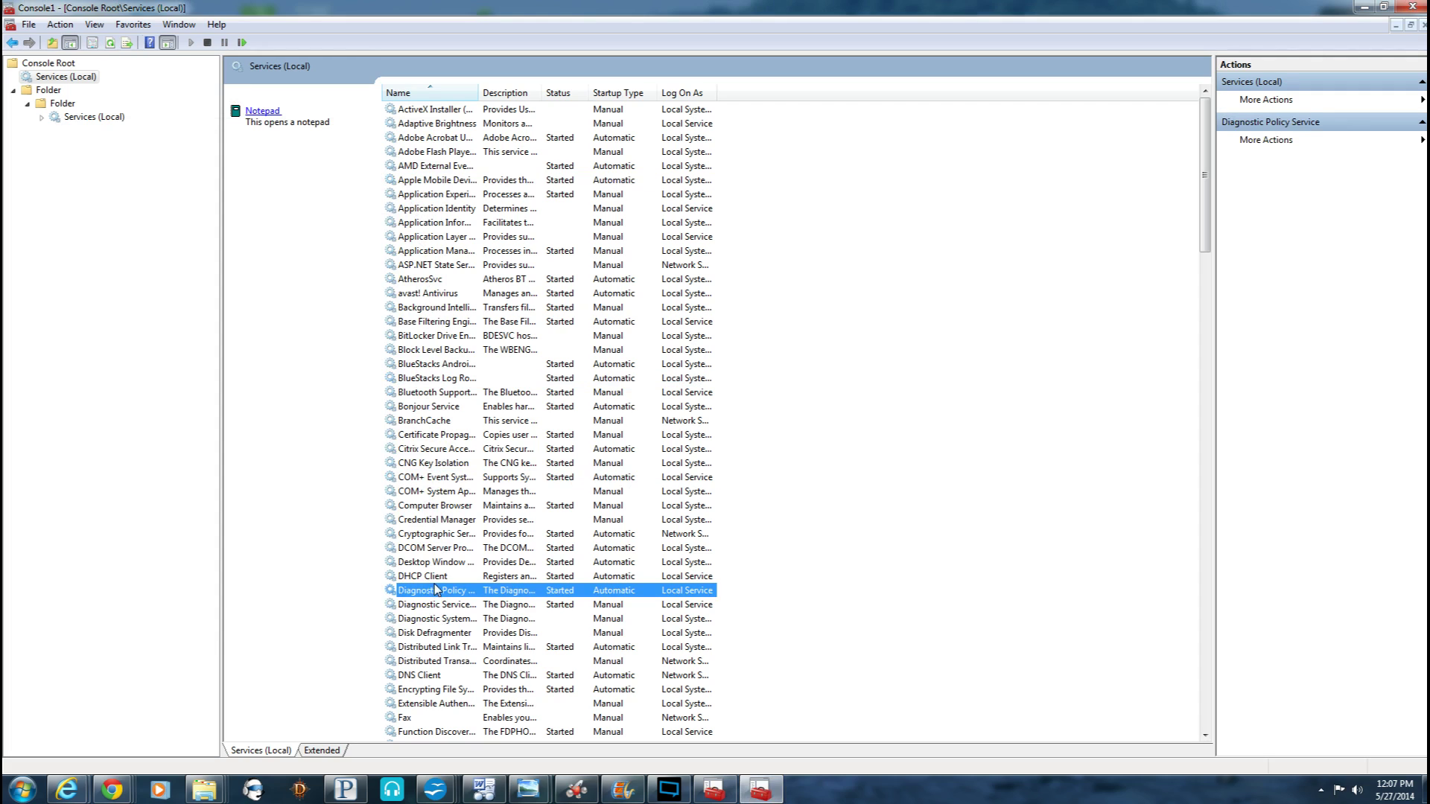
pyautogui.click(440, 648)
pyautogui.click(389, 250)
pyautogui.click(424, 127)
pyautogui.click(414, 350)
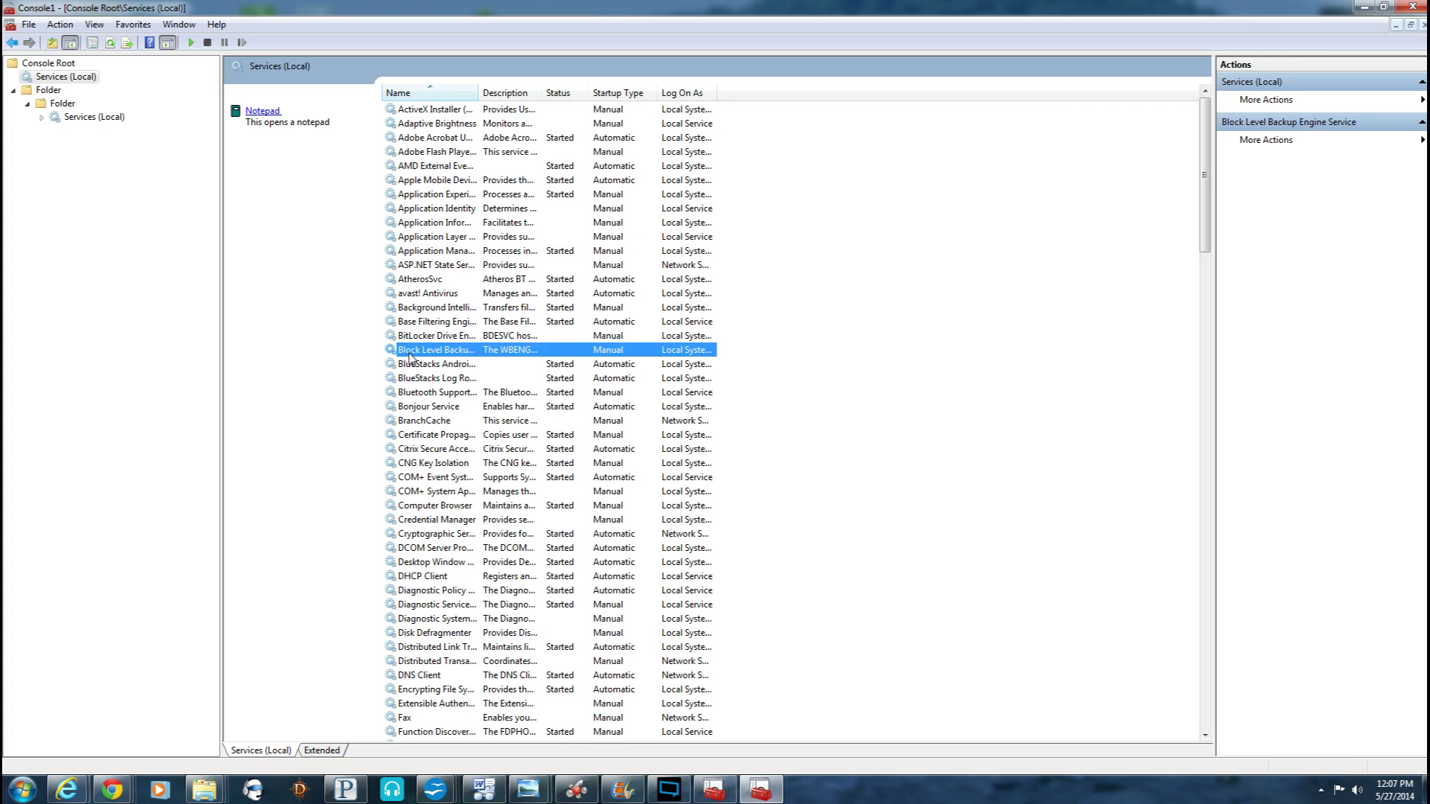
pyautogui.click(423, 463)
pyautogui.click(438, 323)
pyautogui.click(445, 249)
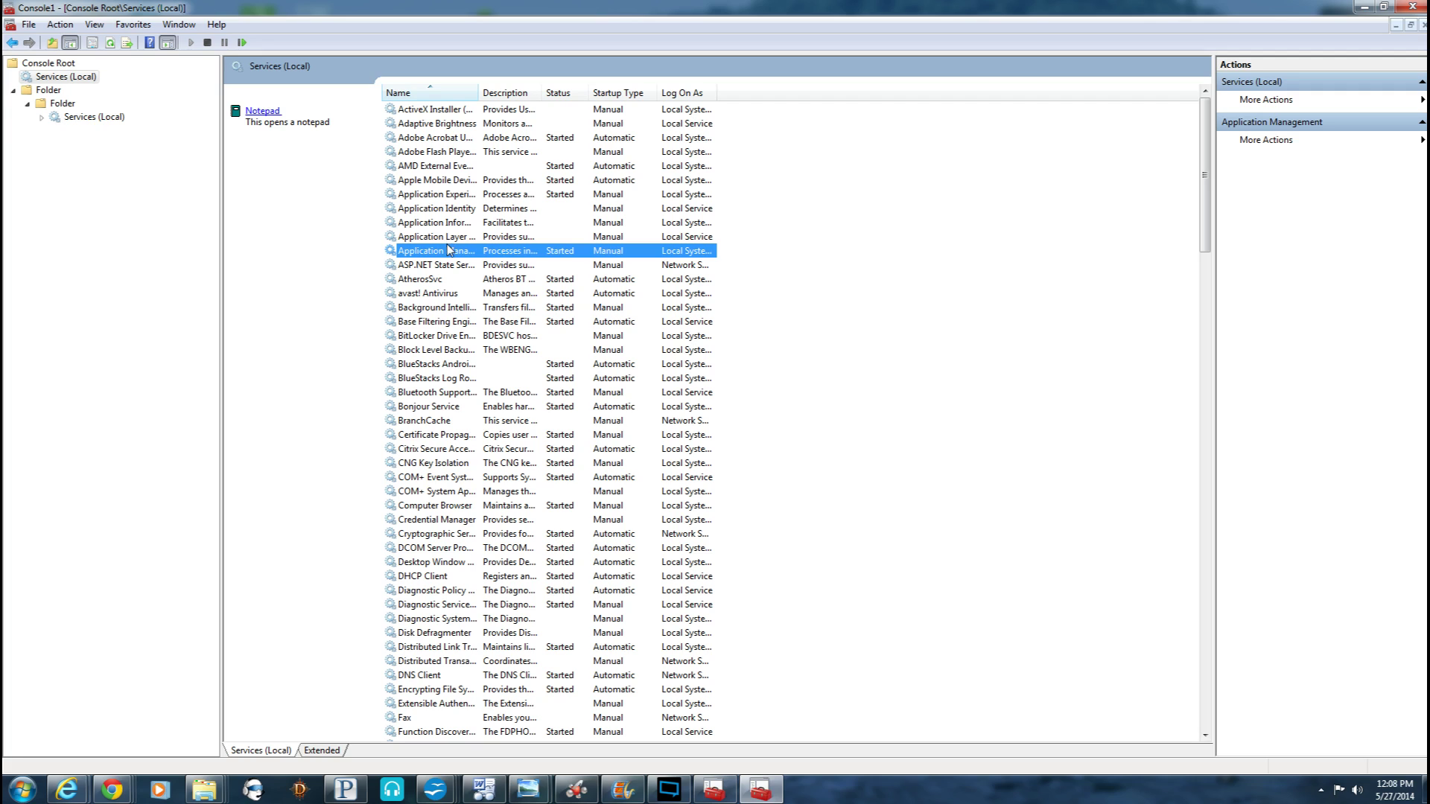
# - Run the Notepad task from the Services taskpad several times, closing each Notepad window it opens
pyautogui.click(263, 111)
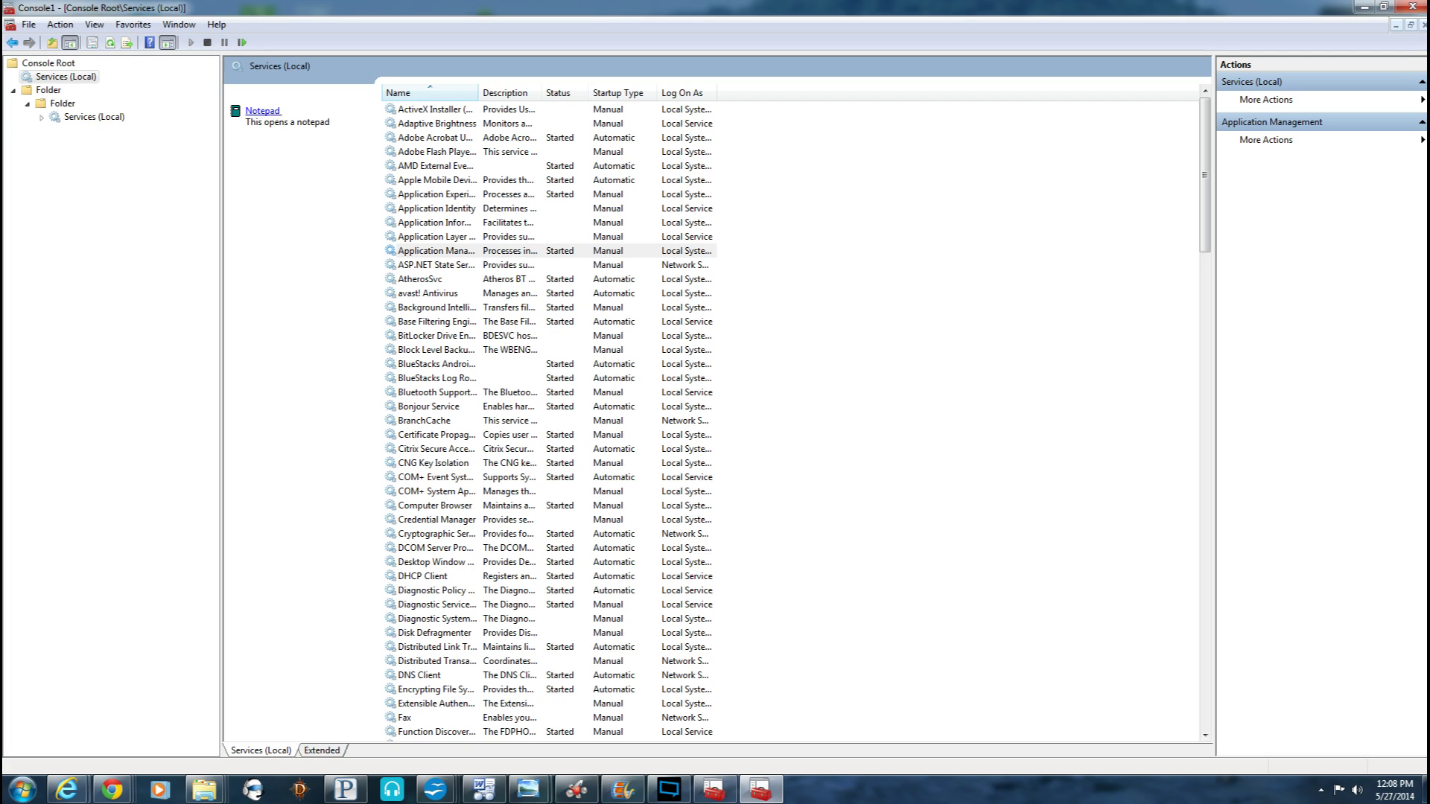
pyautogui.click(263, 111)
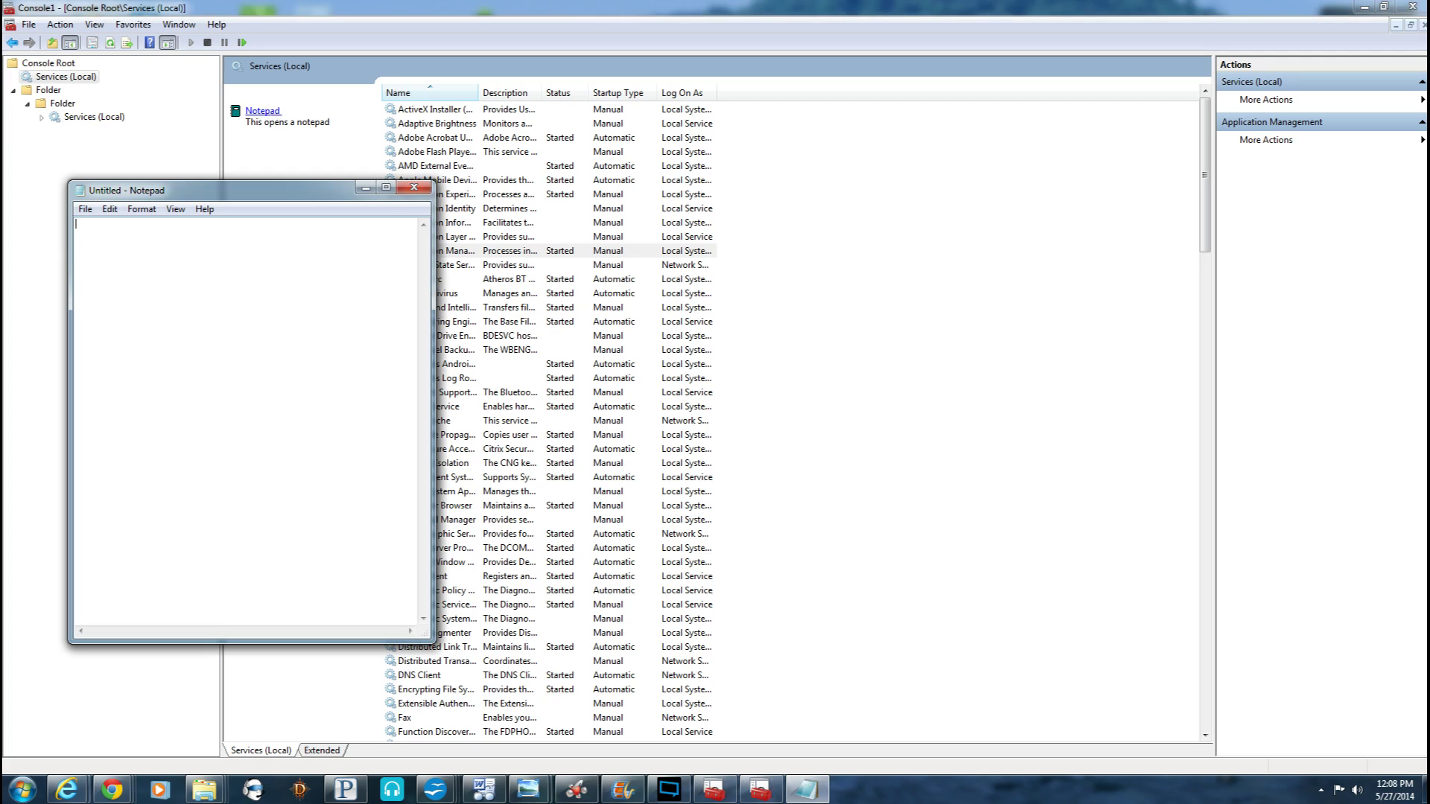
pyautogui.click(414, 189)
pyautogui.click(263, 111)
pyautogui.click(414, 189)
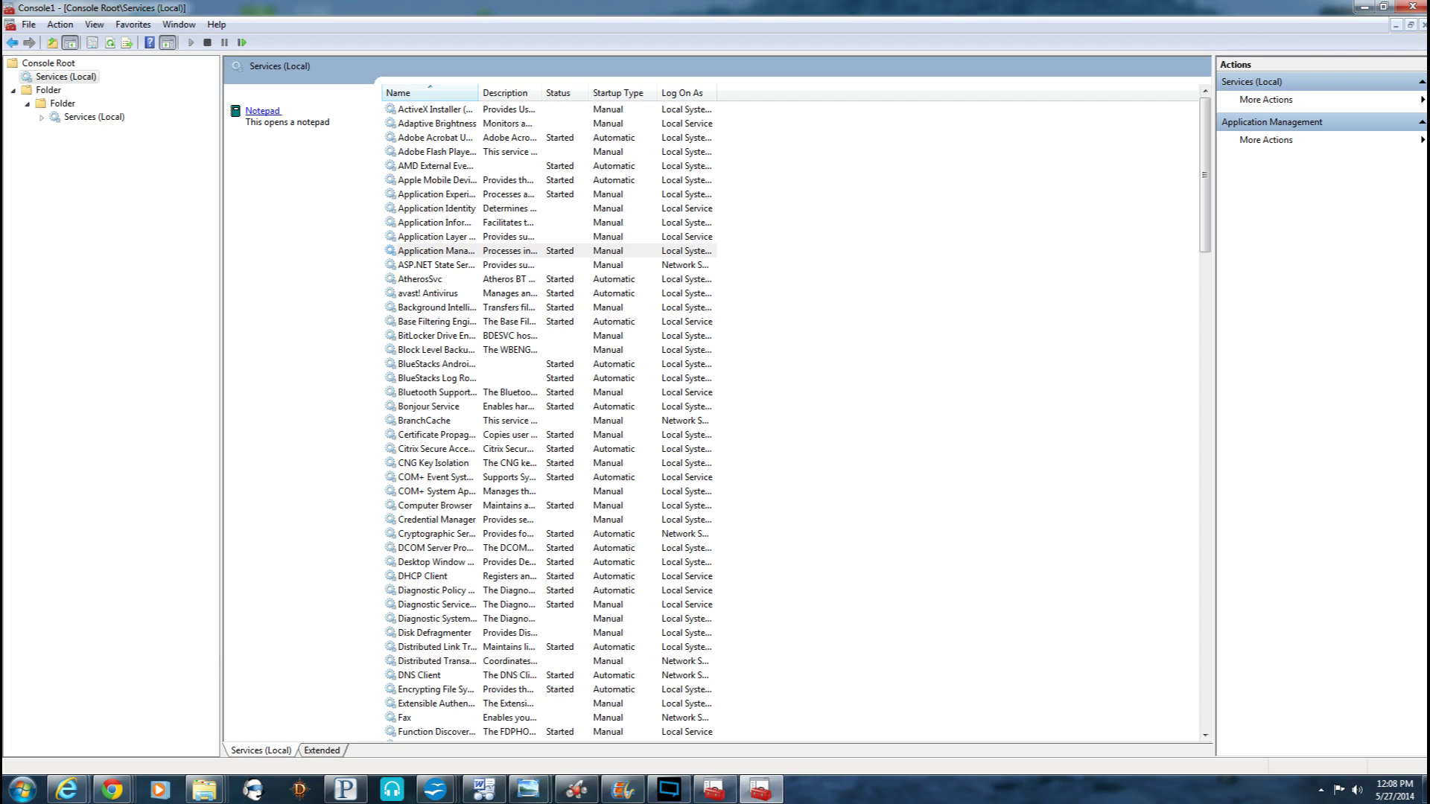
pyautogui.click(253, 113)
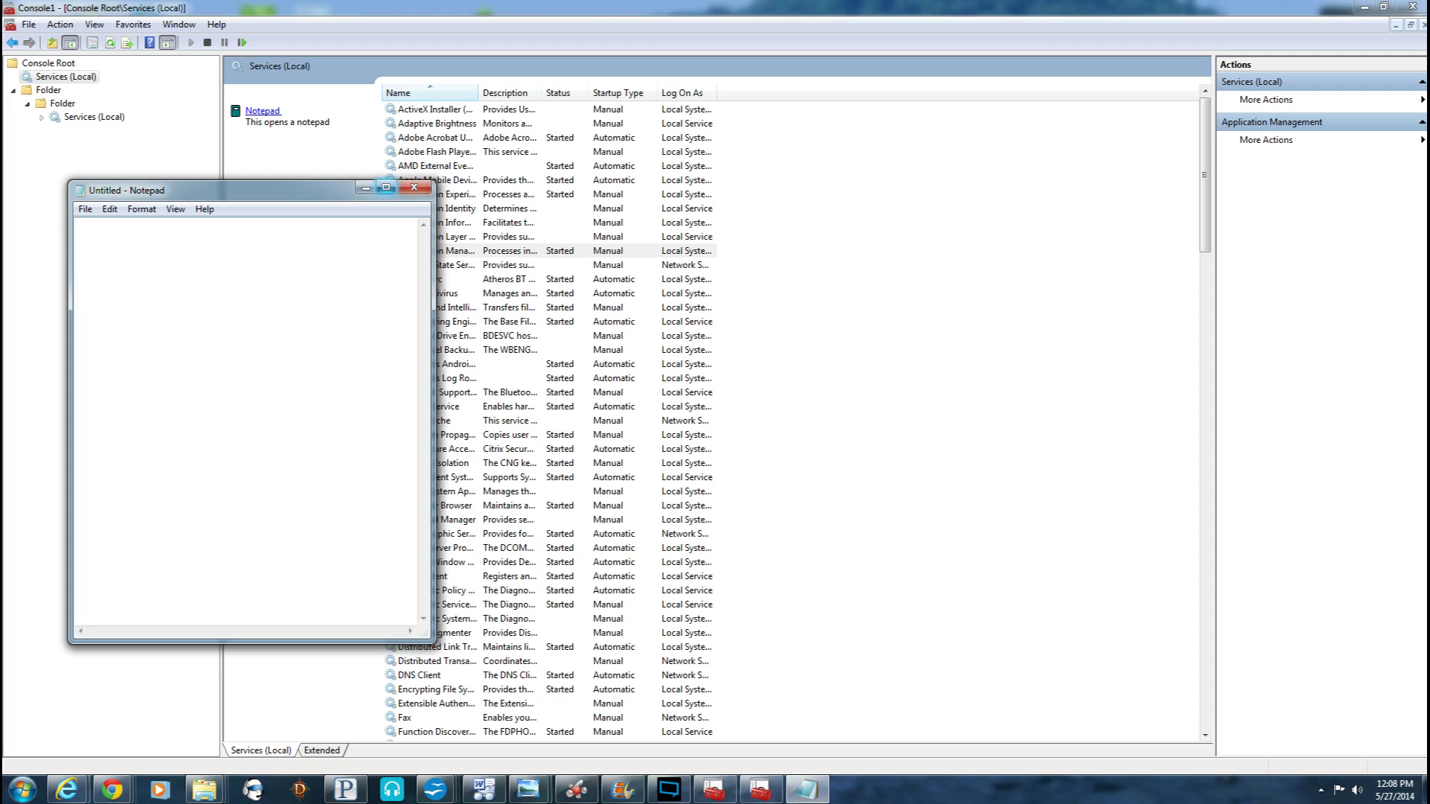
pyautogui.click(414, 189)
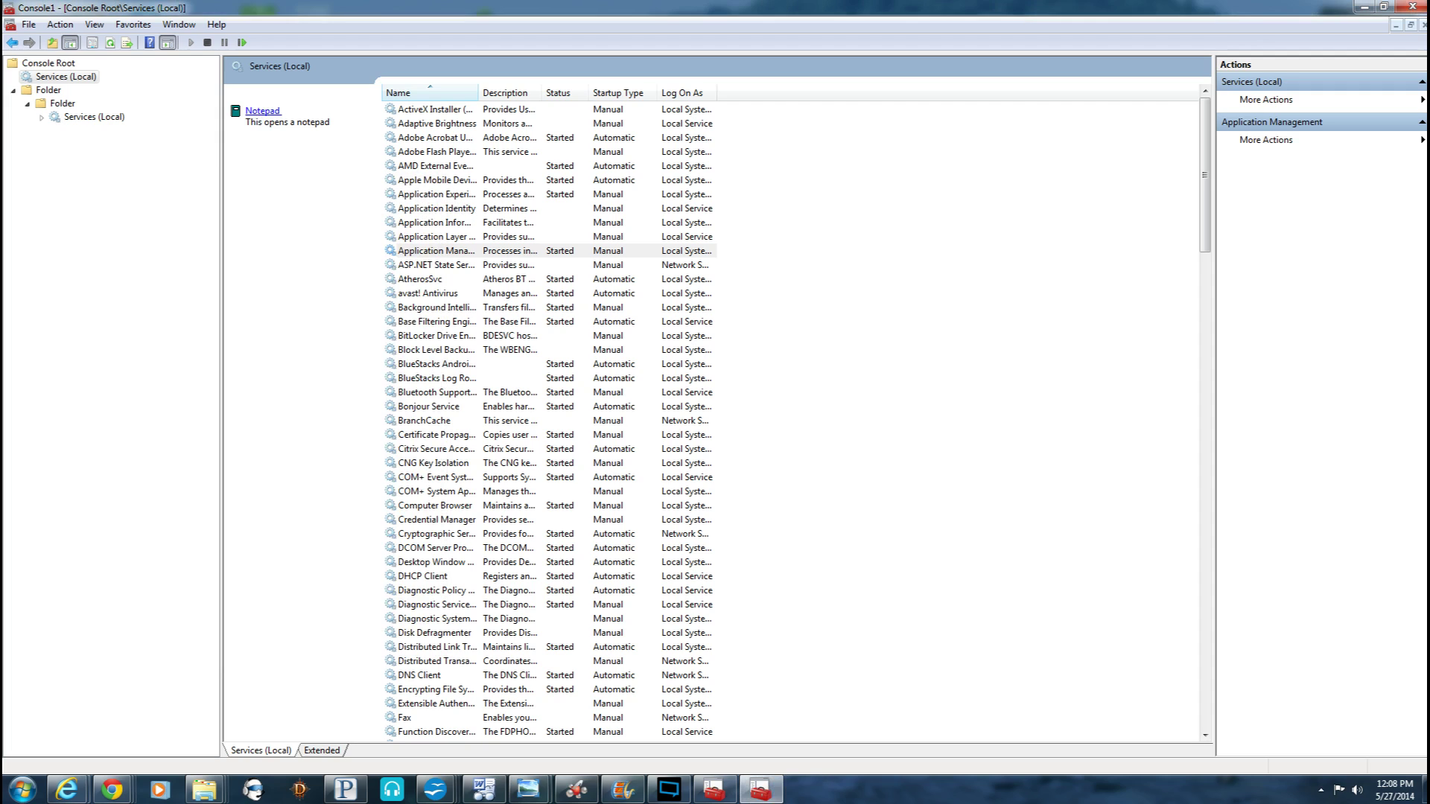
pyautogui.click(260, 113)
pyautogui.click(415, 184)
# - View the outer folder, return to the root Services taskpad and run its Notepad task again, closing the window
pyautogui.click(53, 92)
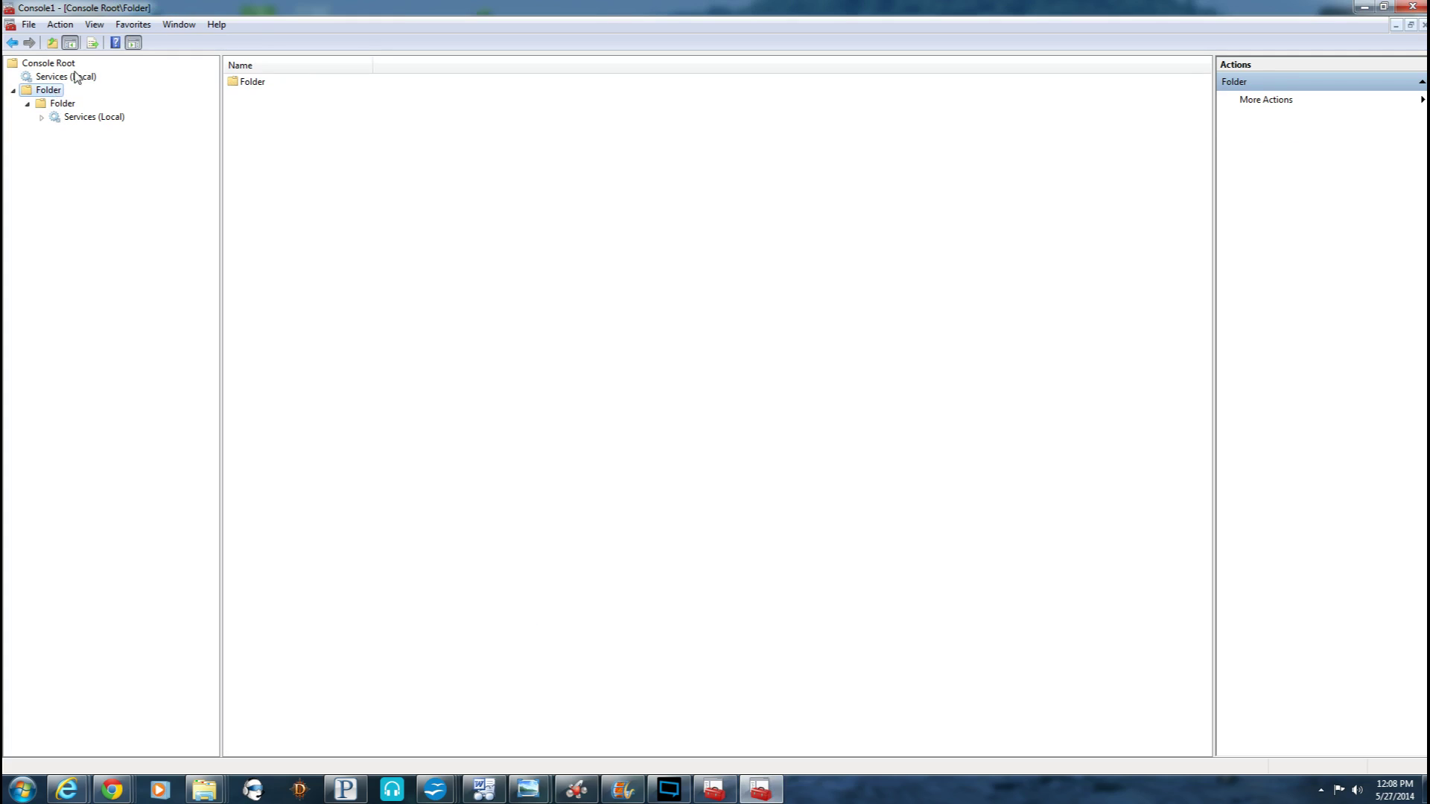
pyautogui.click(76, 77)
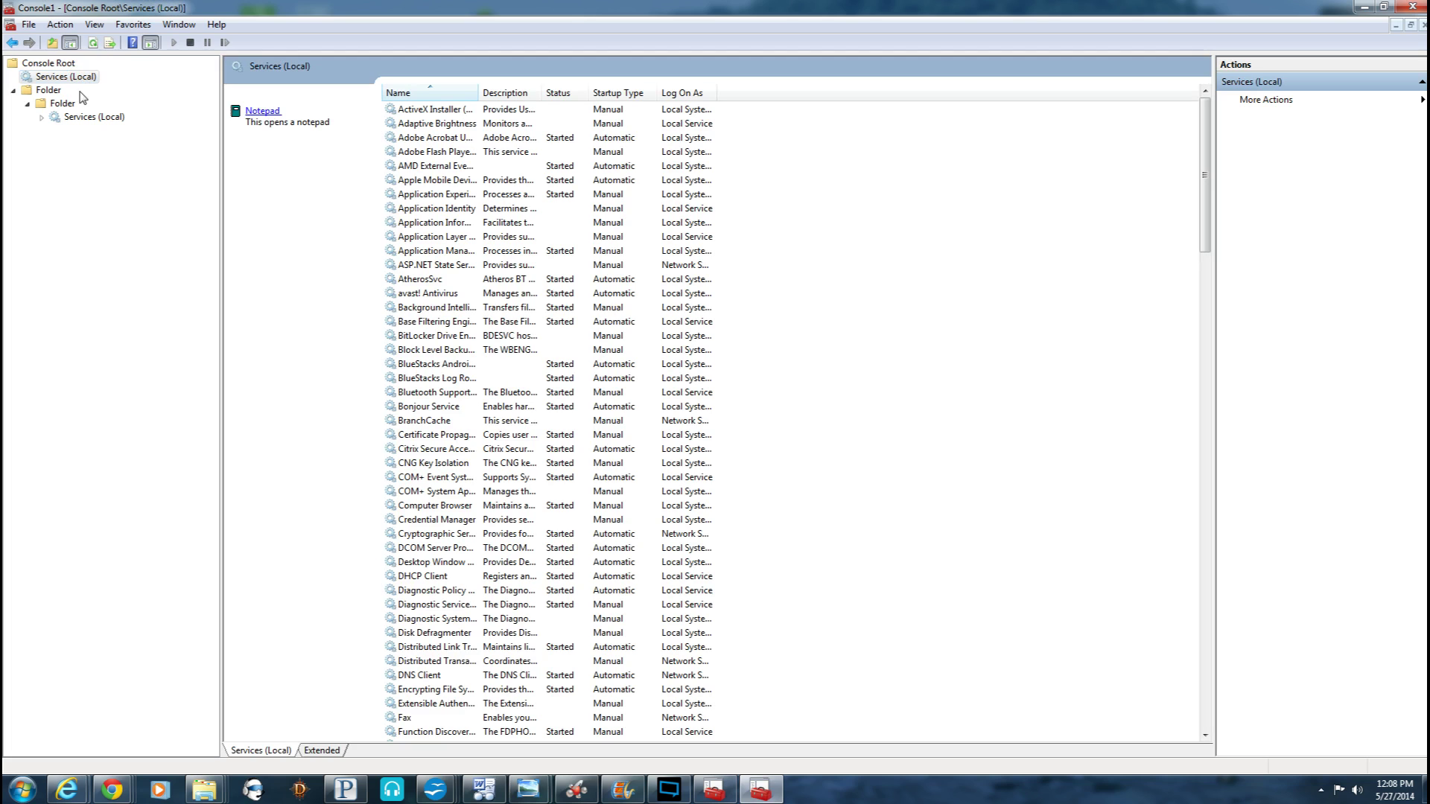
pyautogui.click(14, 90)
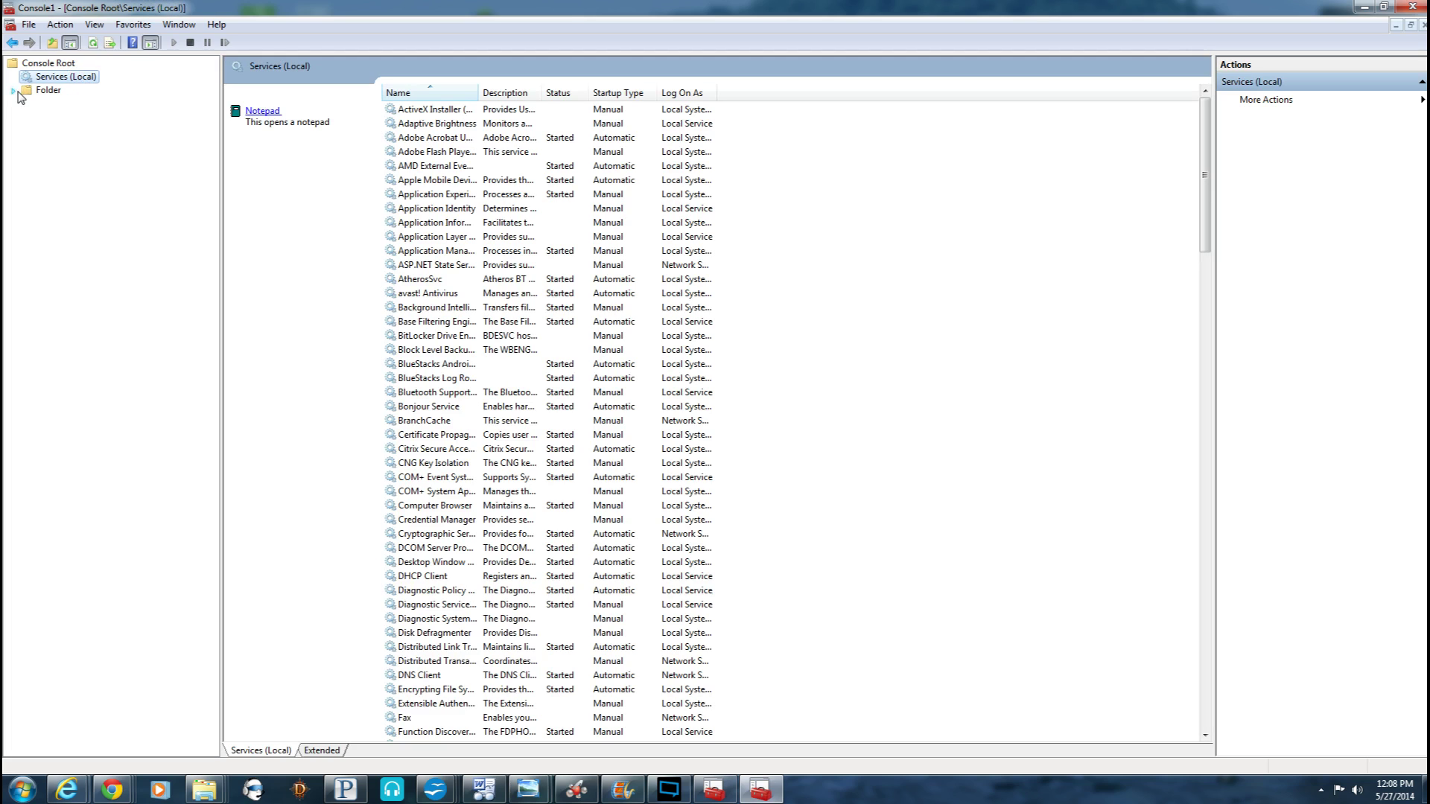
pyautogui.click(262, 116)
pyautogui.click(409, 190)
# - Expand the outer and inner folders and view the Services snap-in nested inside them
pyautogui.click(61, 81)
pyautogui.click(53, 91)
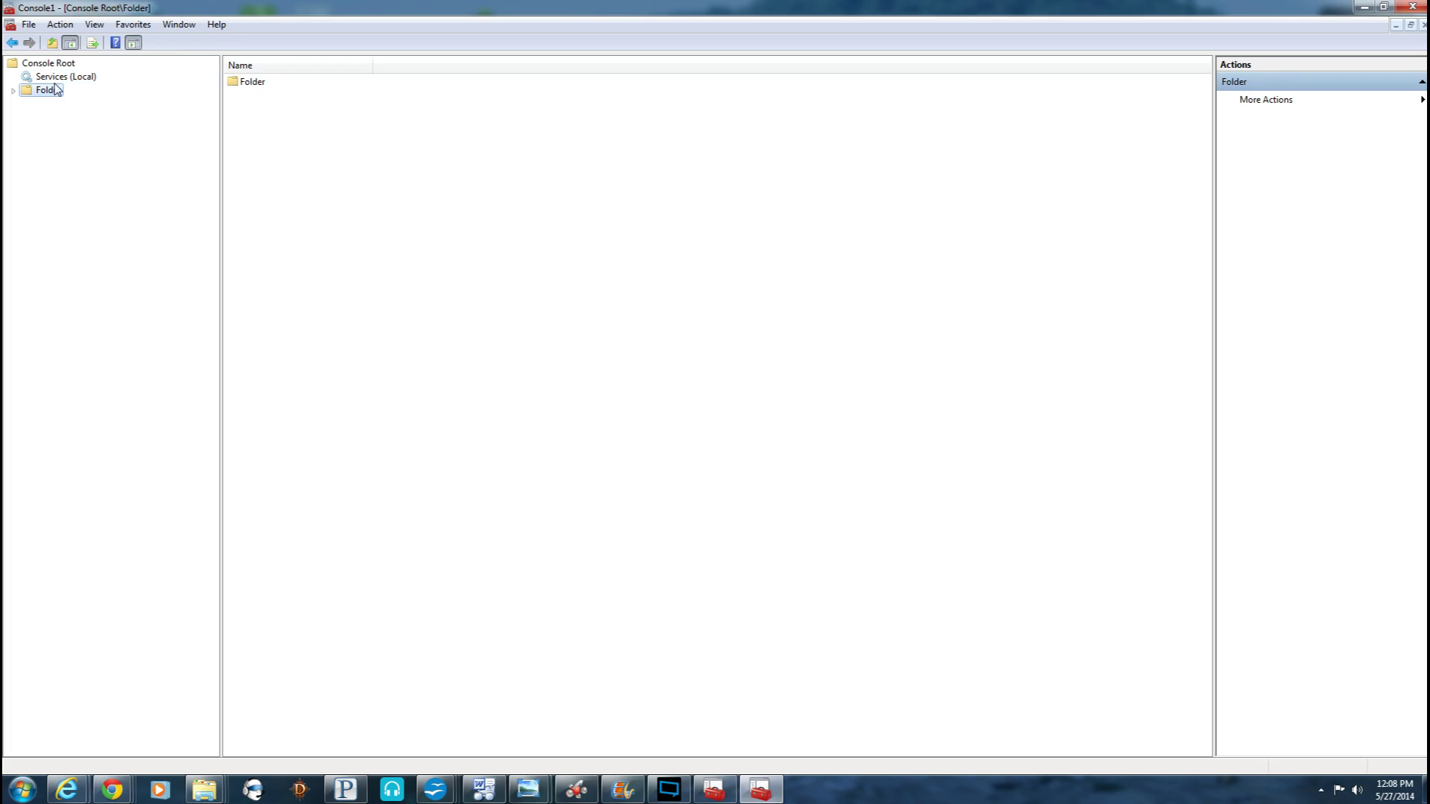
pyautogui.click(13, 91)
pyautogui.click(27, 103)
pyautogui.click(73, 121)
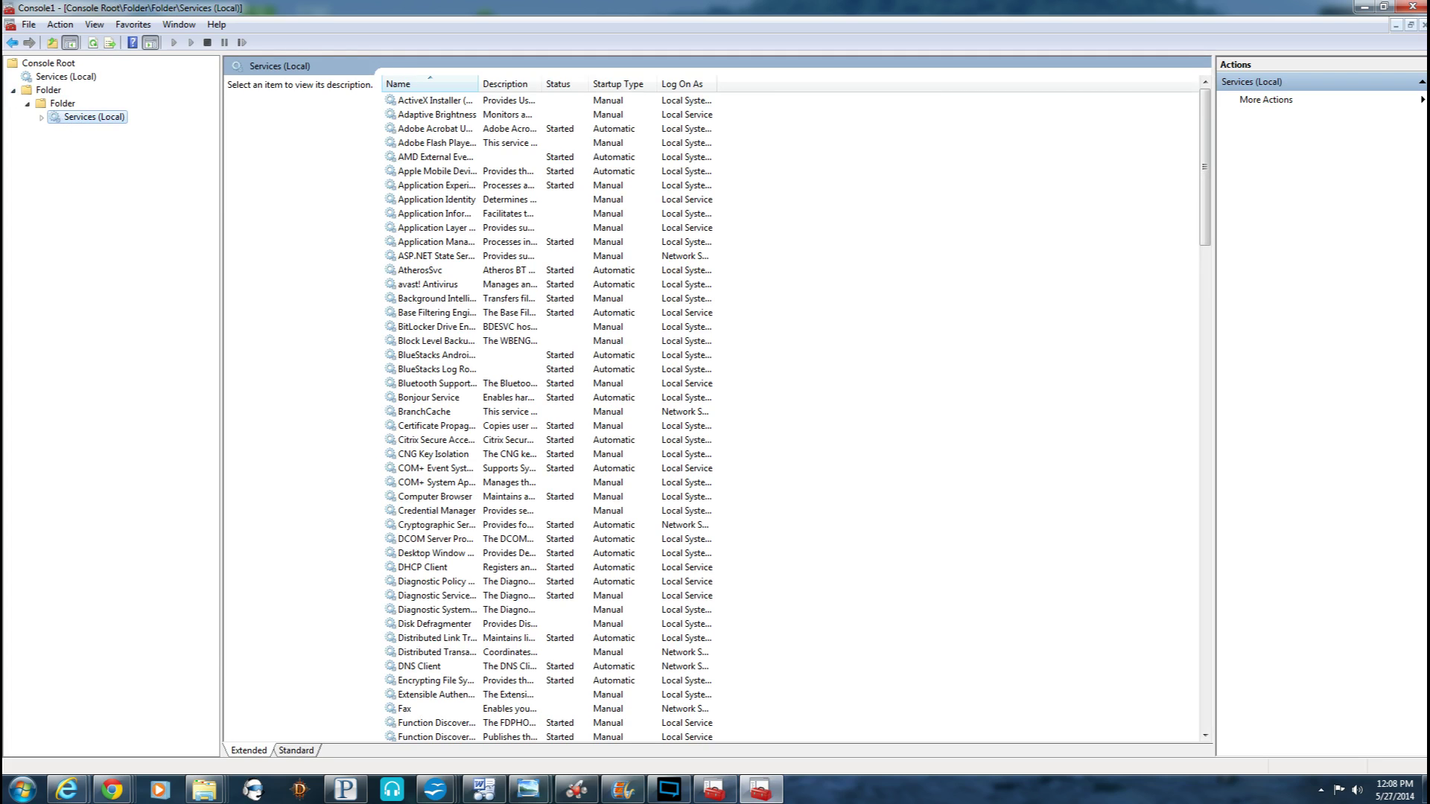
# - Rename the inner folder that holds the nested Services snap-in as "Are you sure?"
pyautogui.click(61, 104)
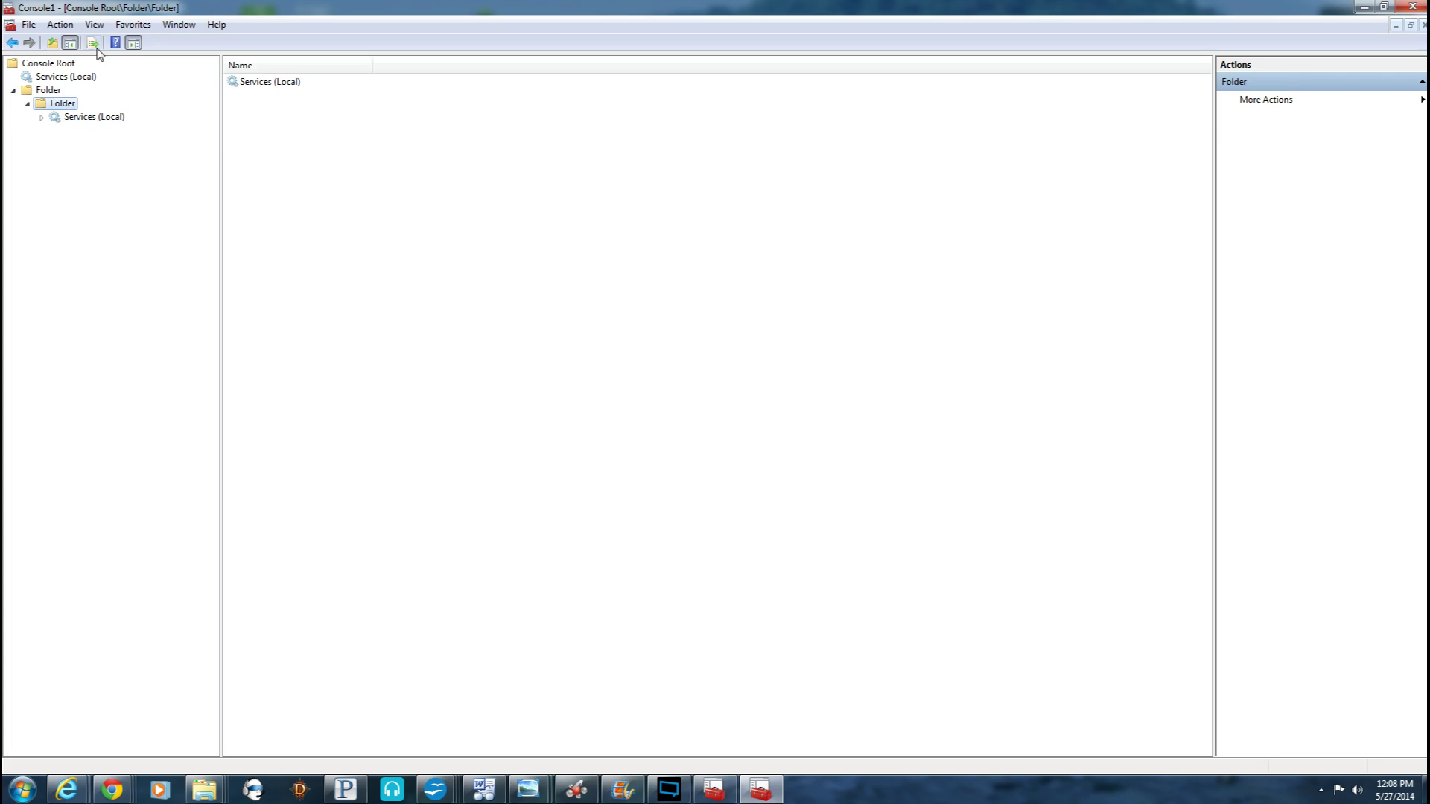
pyautogui.click(94, 26)
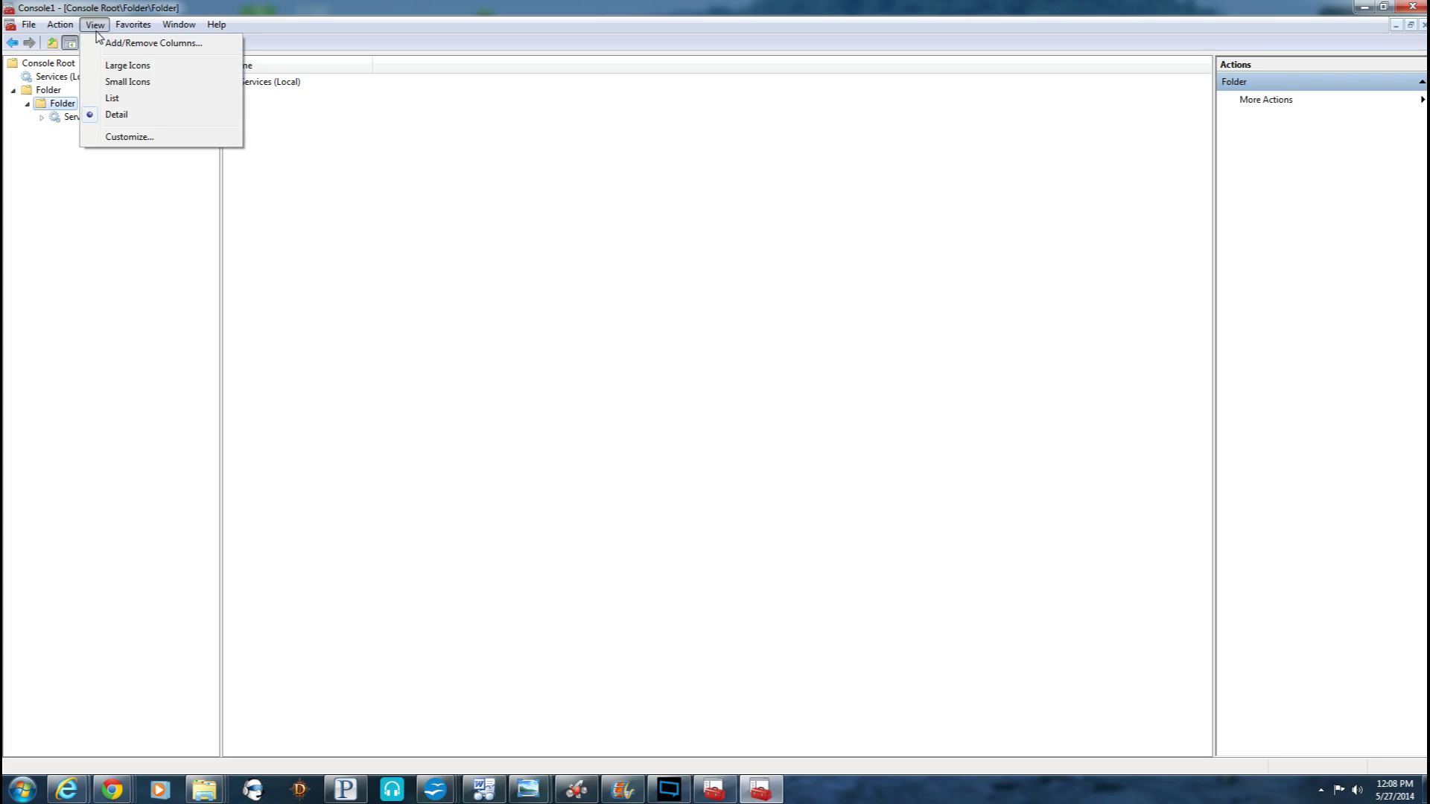
pyautogui.moveTo(70, 30)
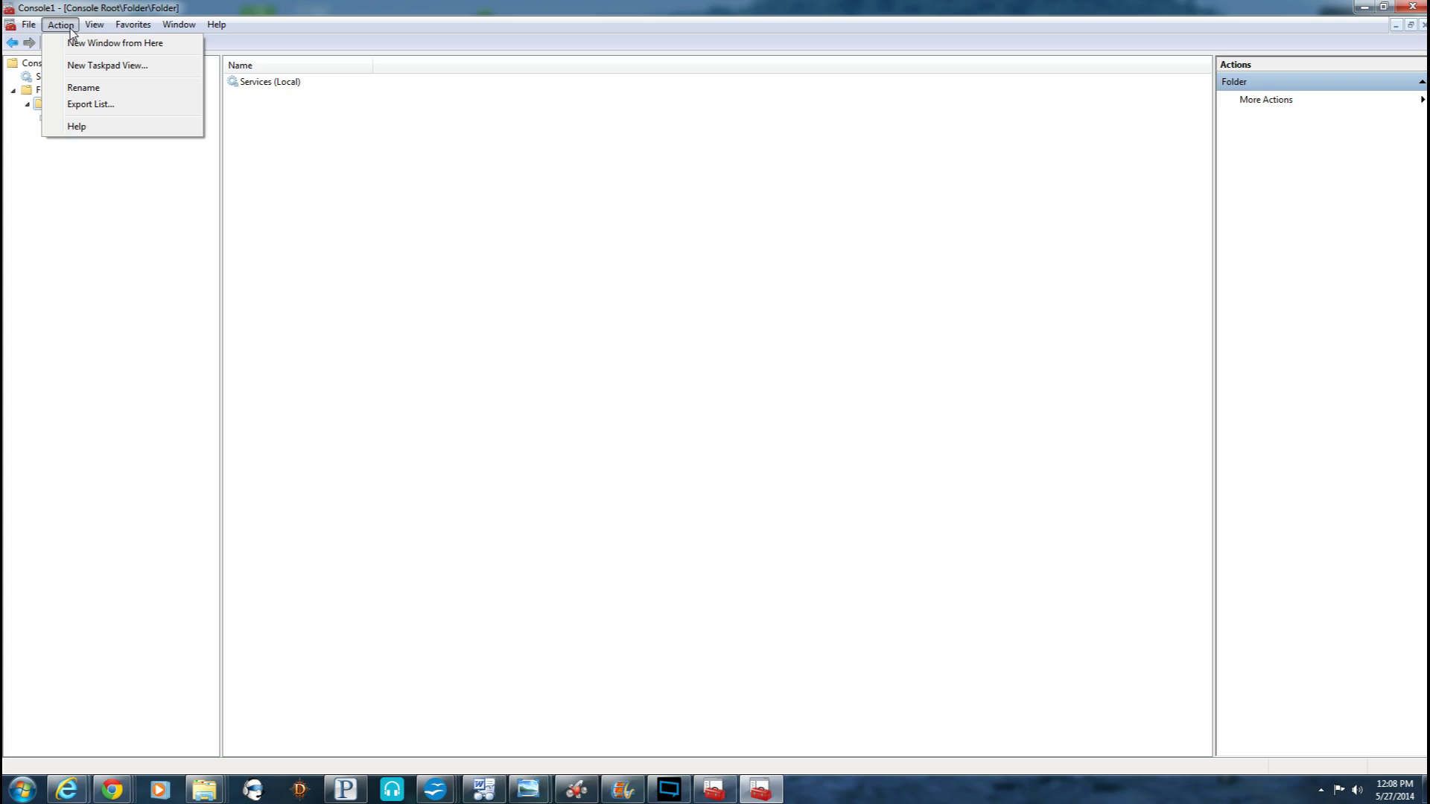
pyautogui.click(88, 88)
pyautogui.write('A')
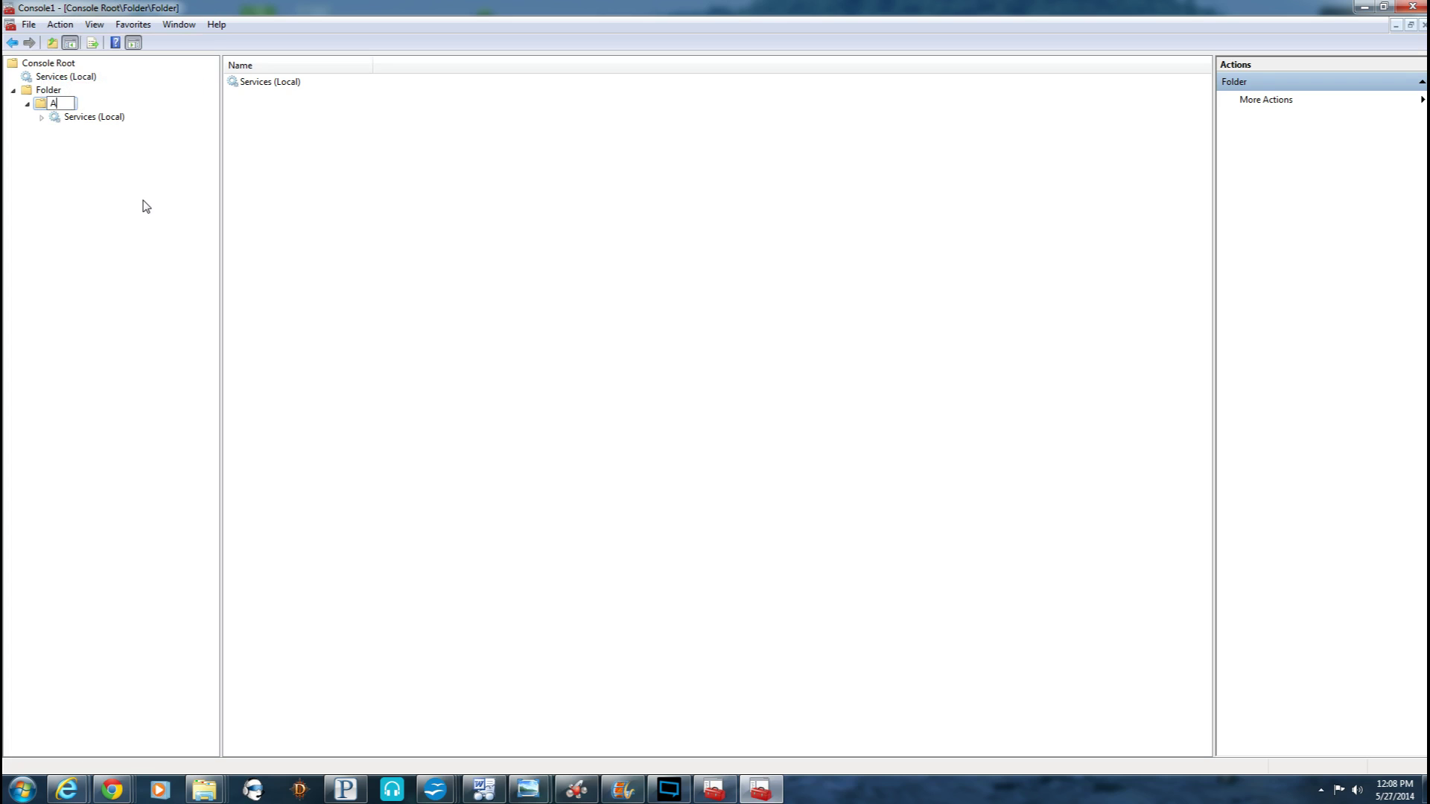
pyautogui.write('re you sure?')
# - Rename the outer folder under Console Root as "Stop Services"
pyautogui.click(33, 91)
pyautogui.rightClick(44, 90)
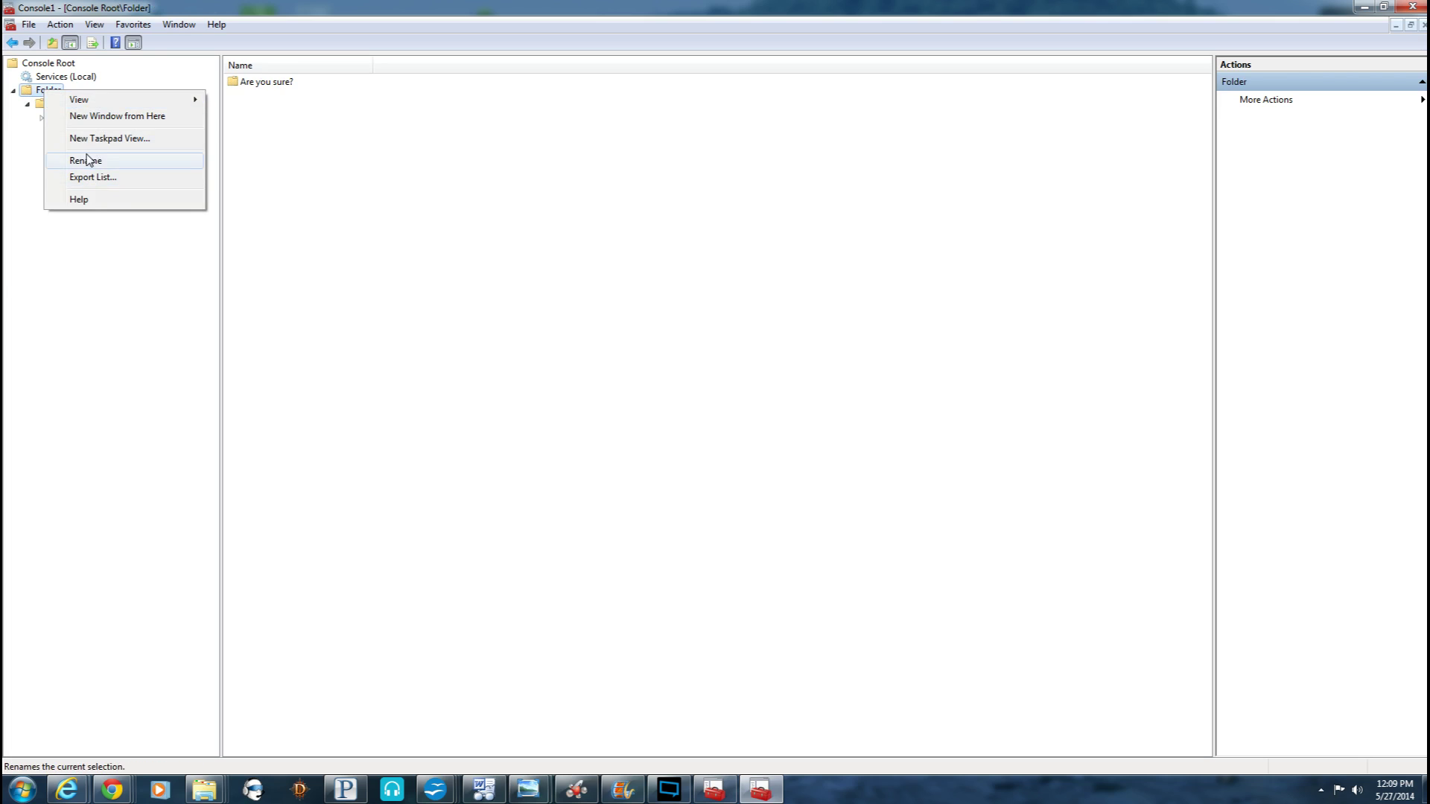
pyautogui.click(89, 161)
pyautogui.press('BackSpace')
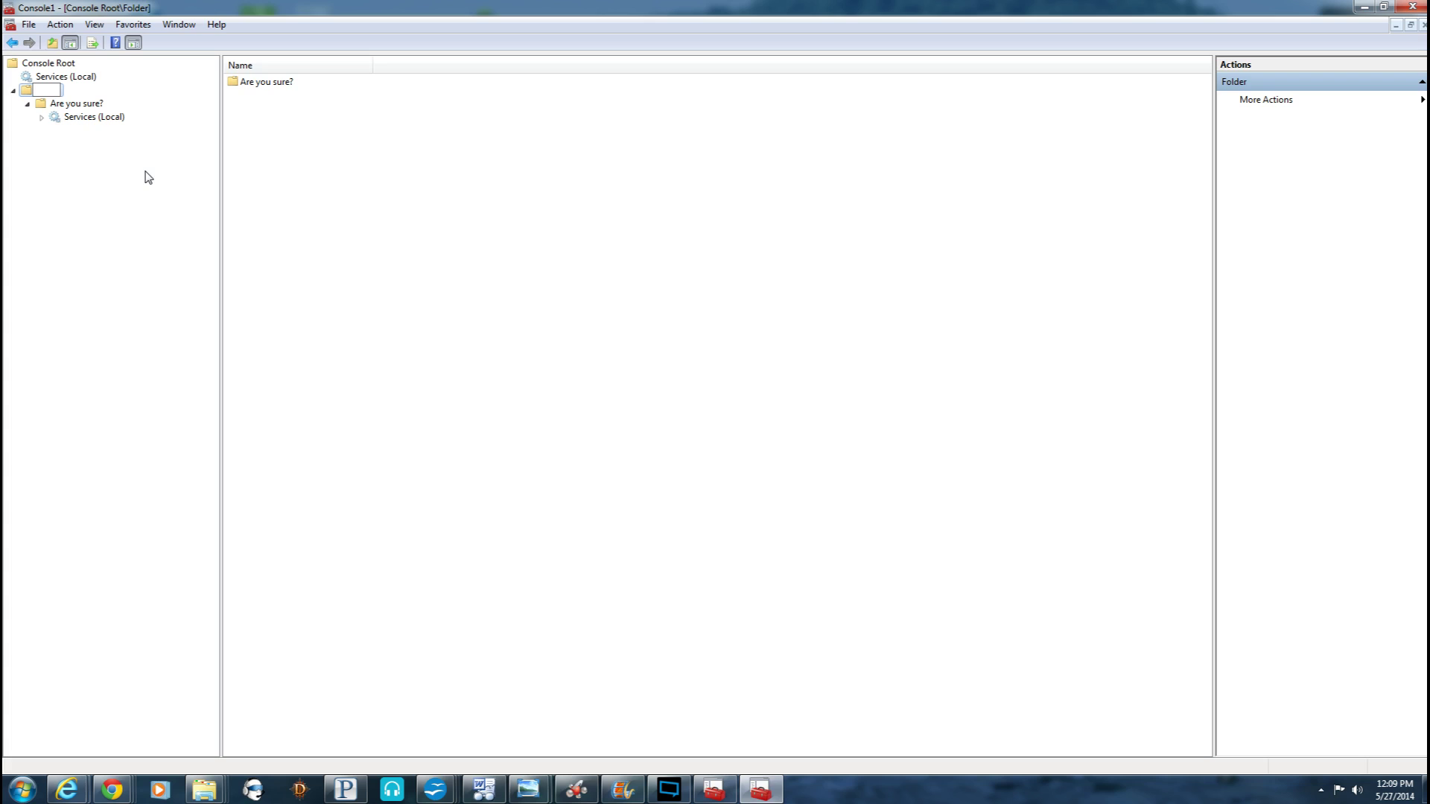
pyautogui.write('Stop Services')
pyautogui.press('Return')
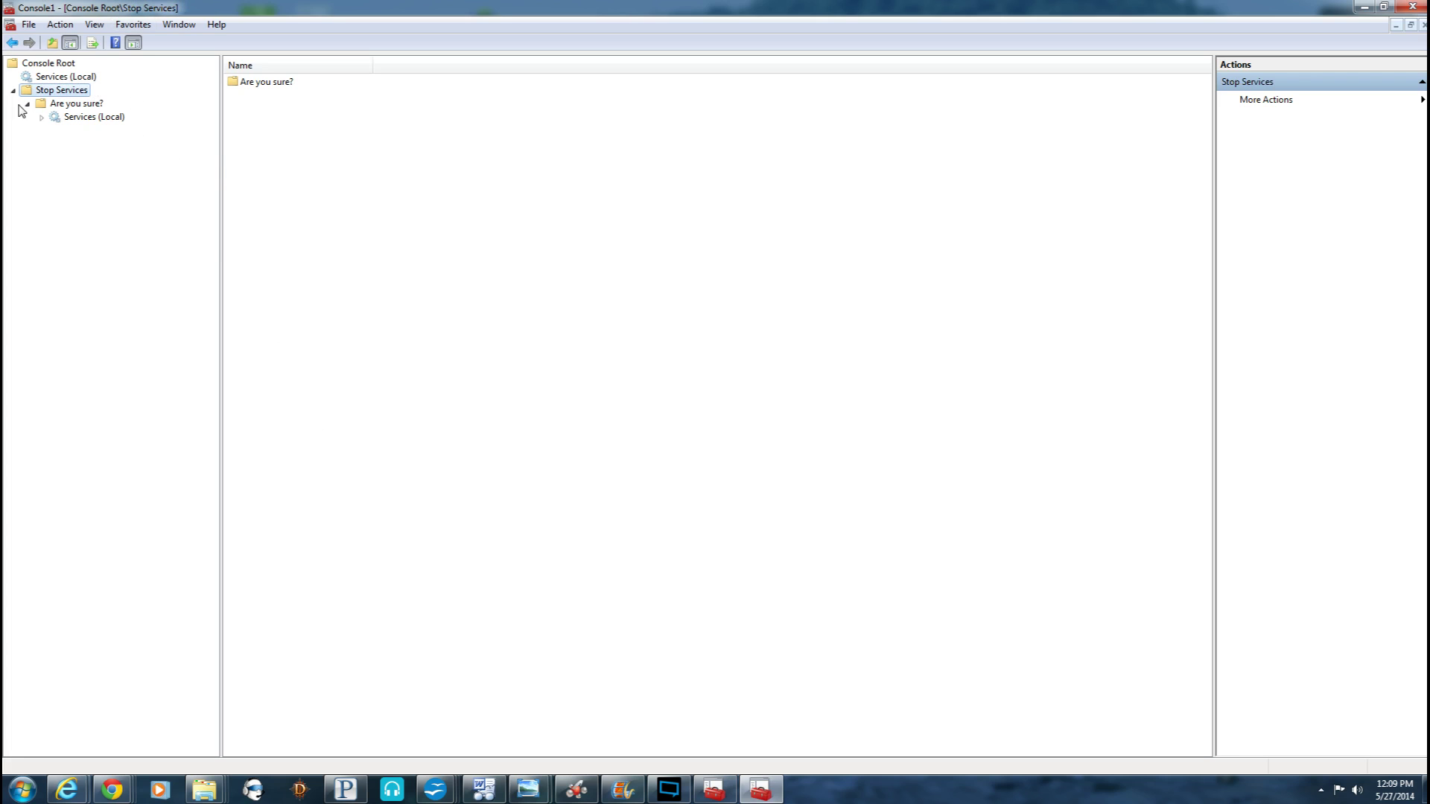
# - Compare the Services snap-in nested under Stop Services with the root Services taskpad
pyautogui.click(13, 90)
pyautogui.click(12, 90)
pyautogui.click(27, 104)
pyautogui.click(89, 117)
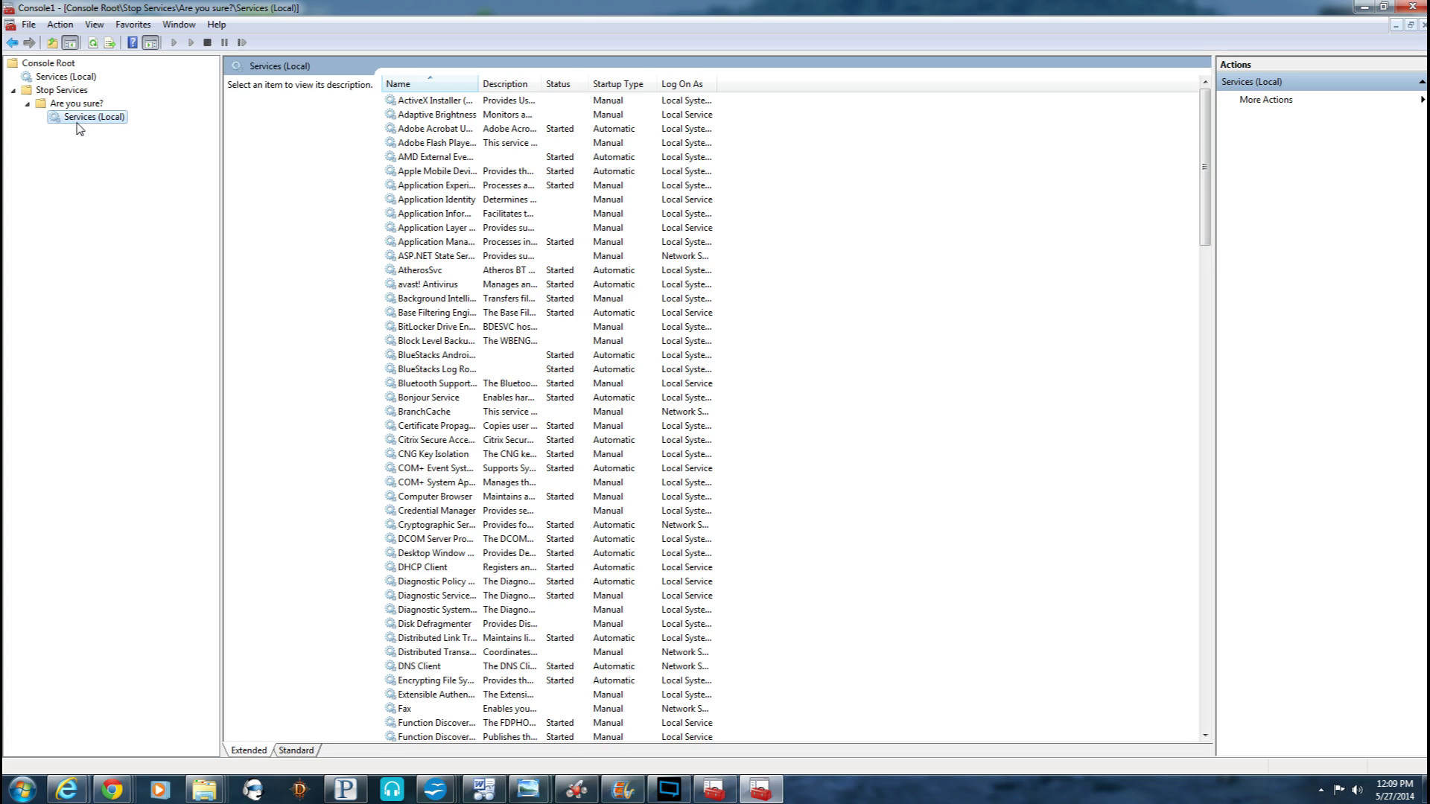
pyautogui.click(32, 79)
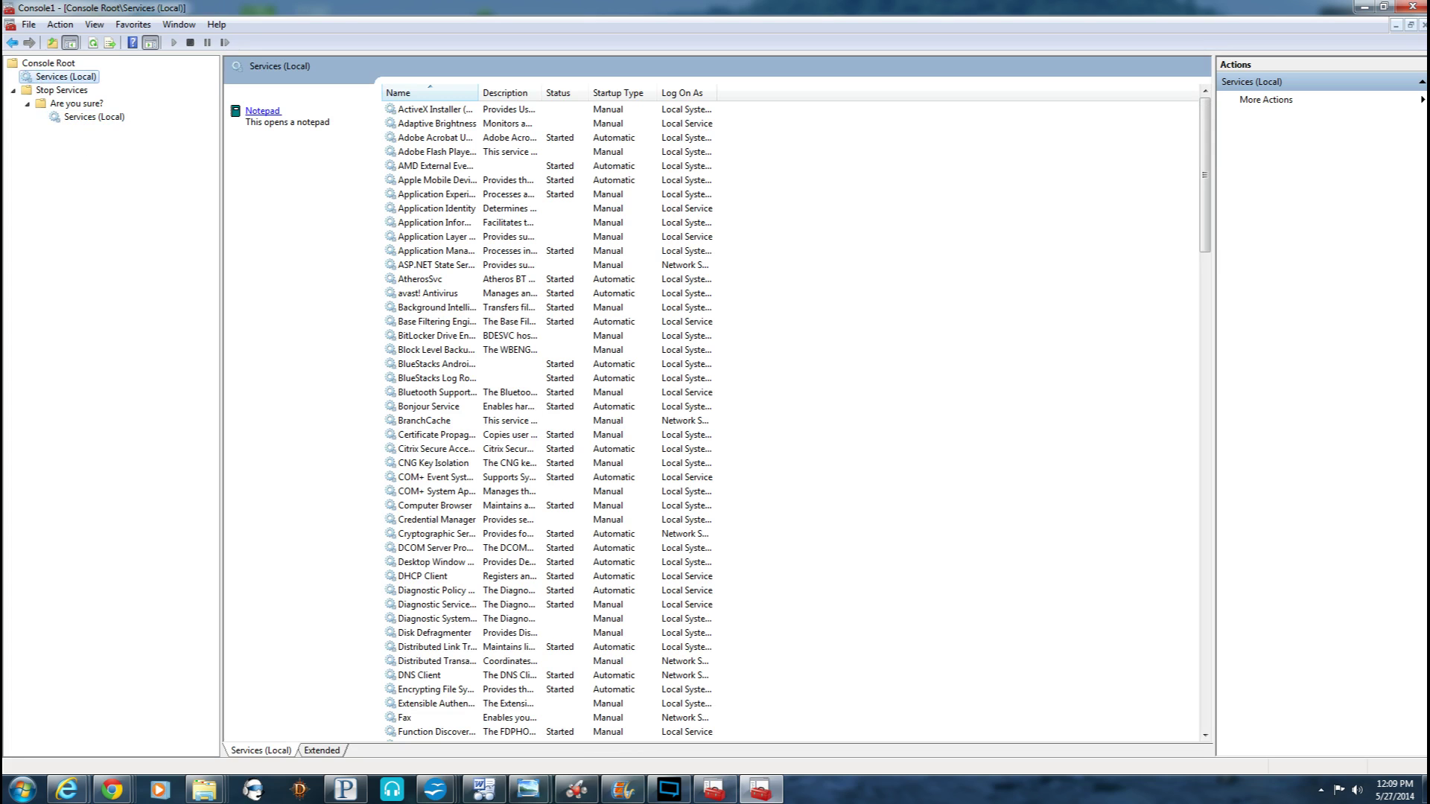
pyautogui.click(81, 119)
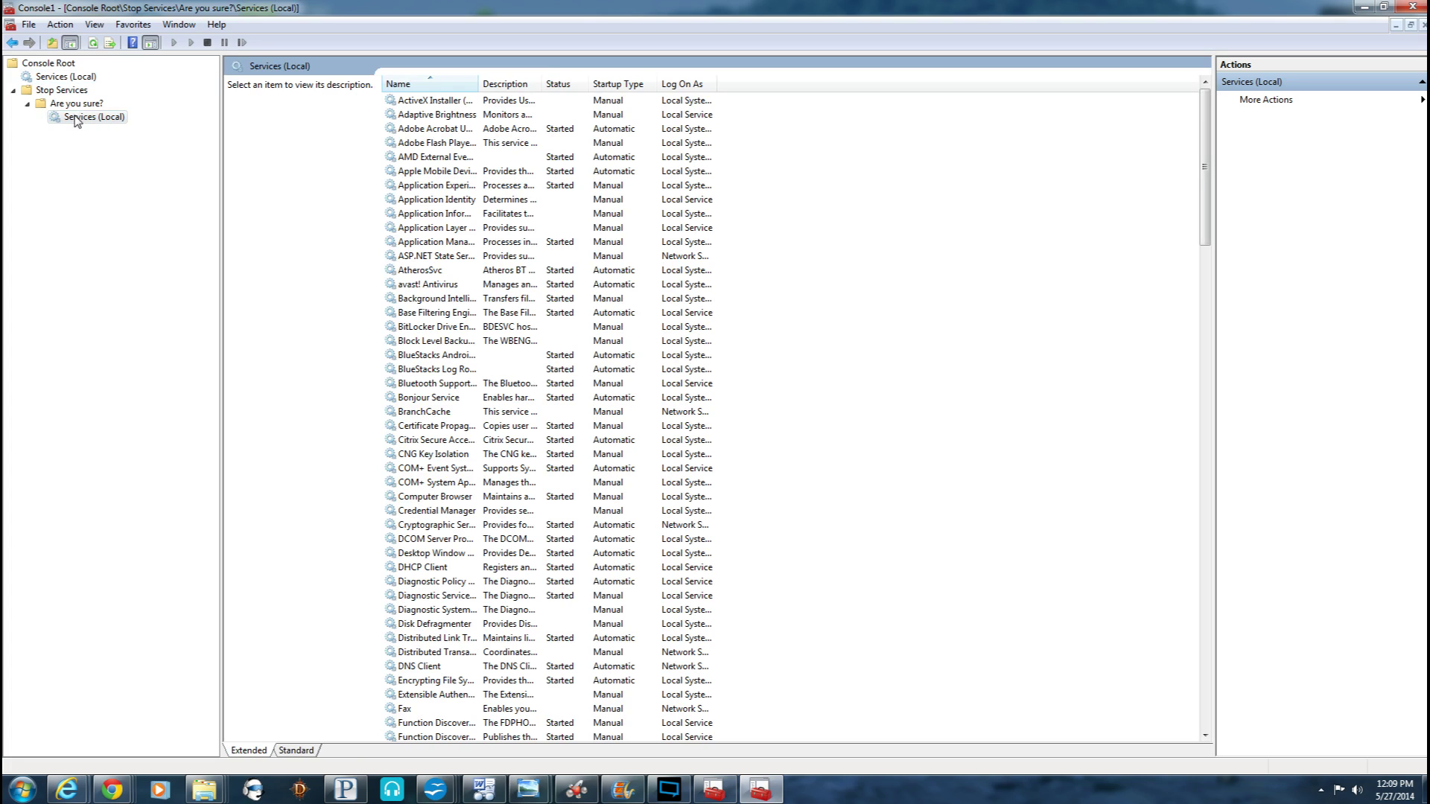
pyautogui.click(63, 79)
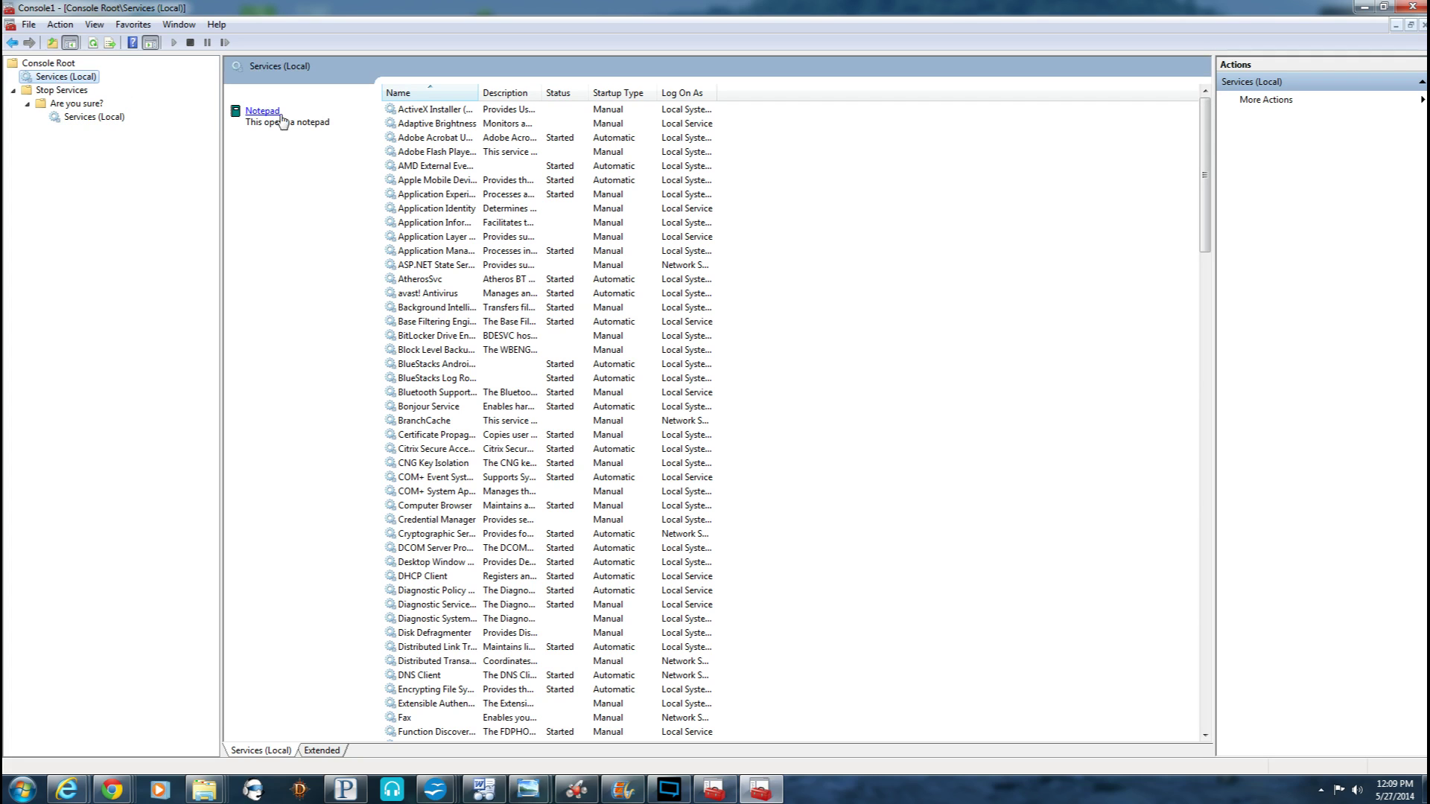
pyautogui.click(60, 24)
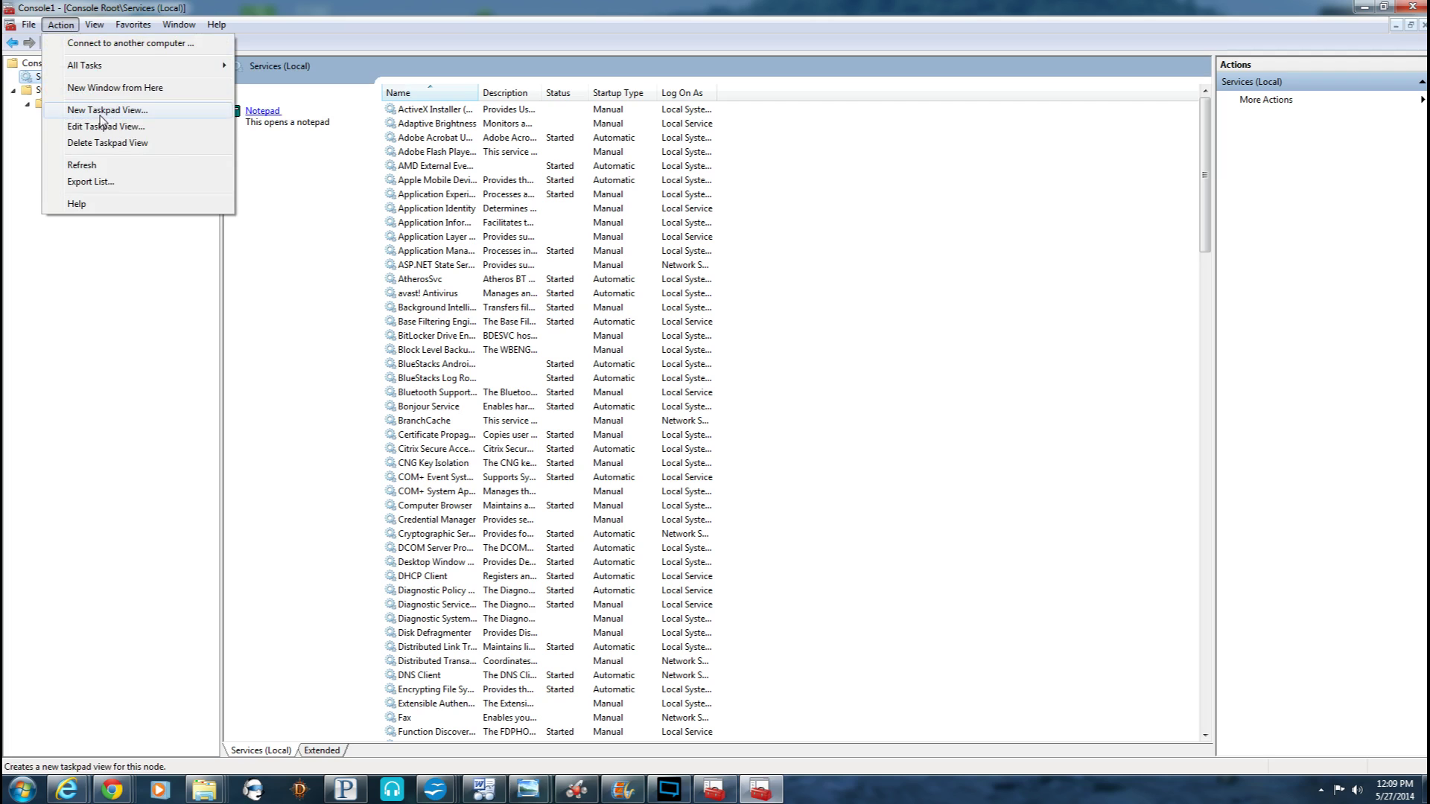
pyautogui.click(135, 261)
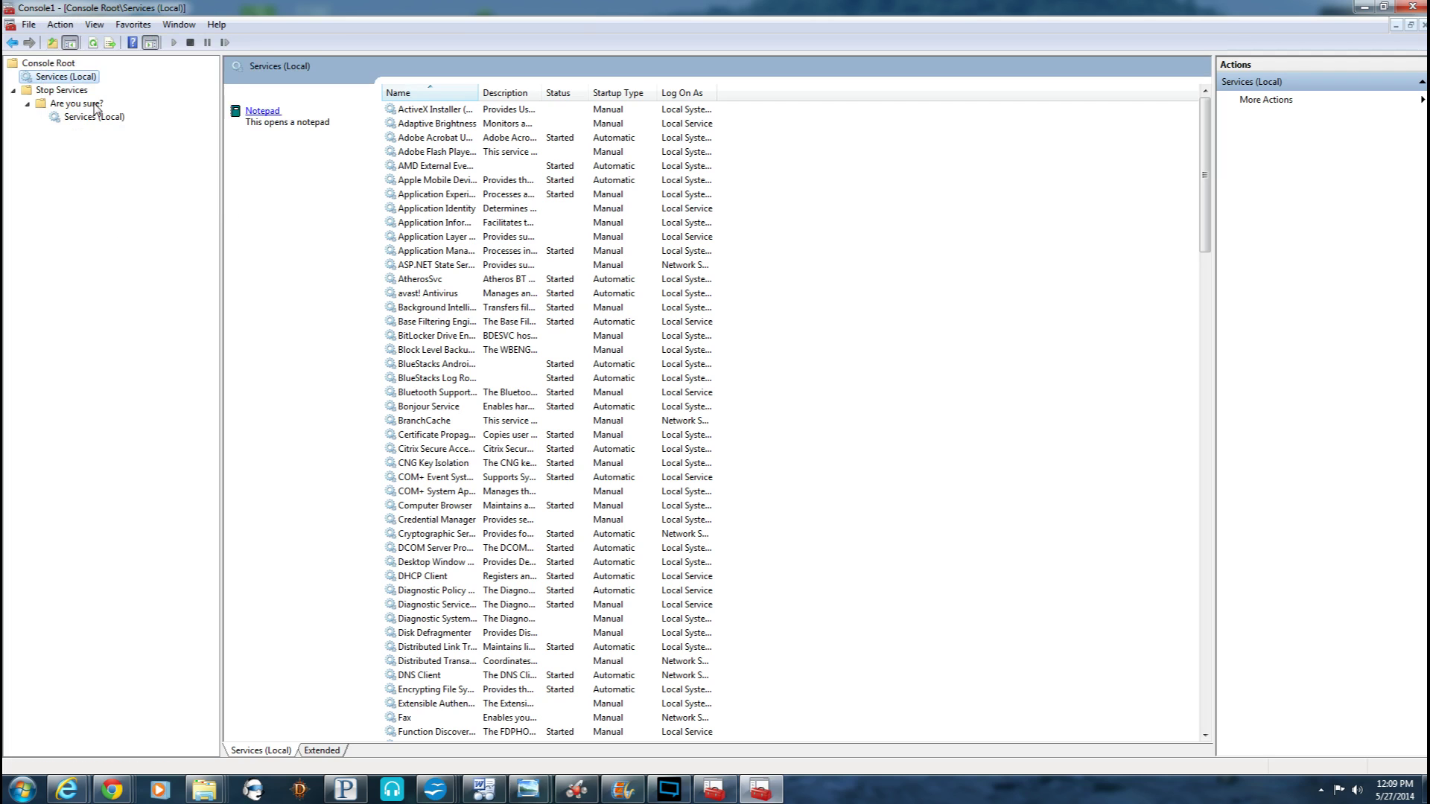
pyautogui.click(61, 25)
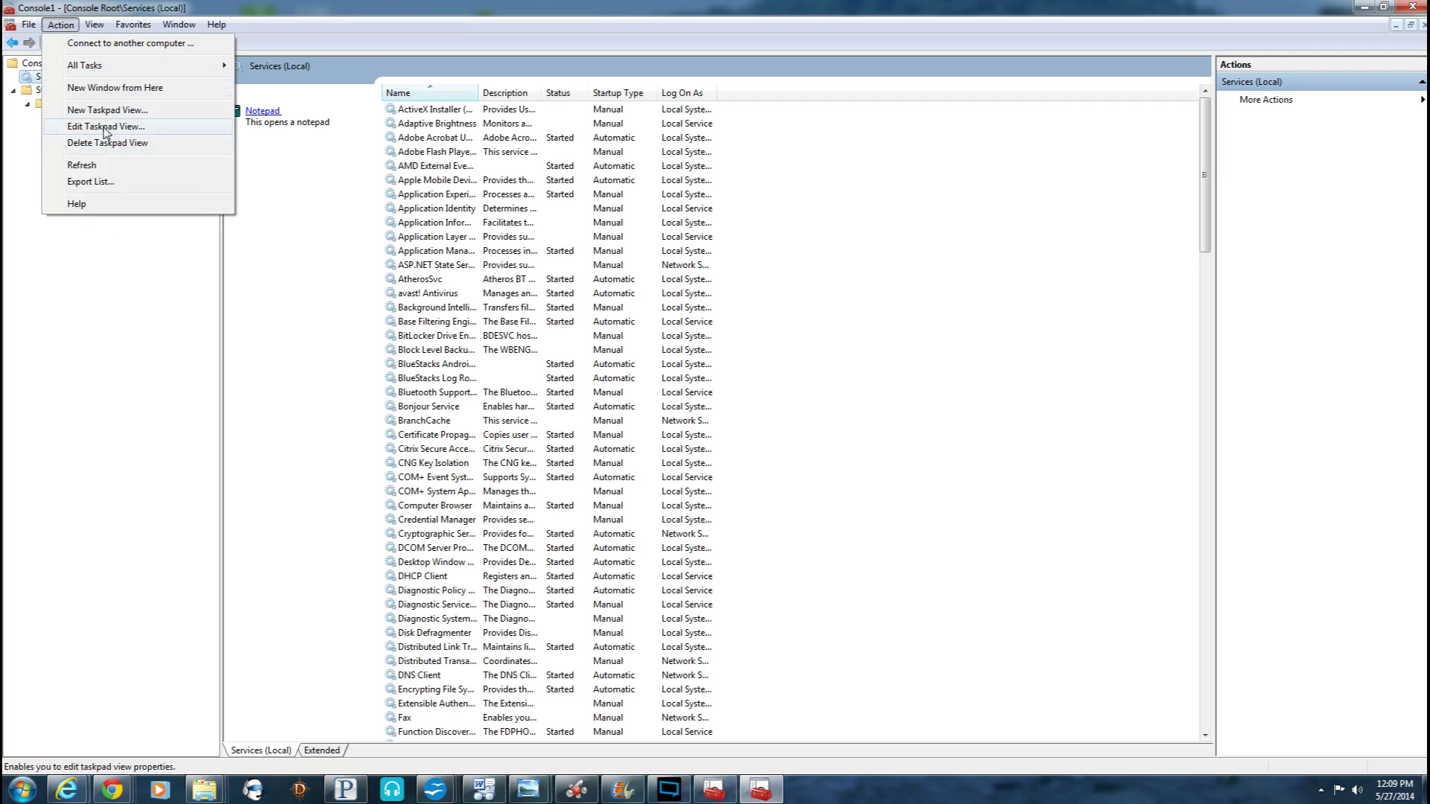
pyautogui.click(122, 256)
# - Compare the root and nested Services snap-ins again, checking the nested one in both Standard and Extended views
pyautogui.click(94, 117)
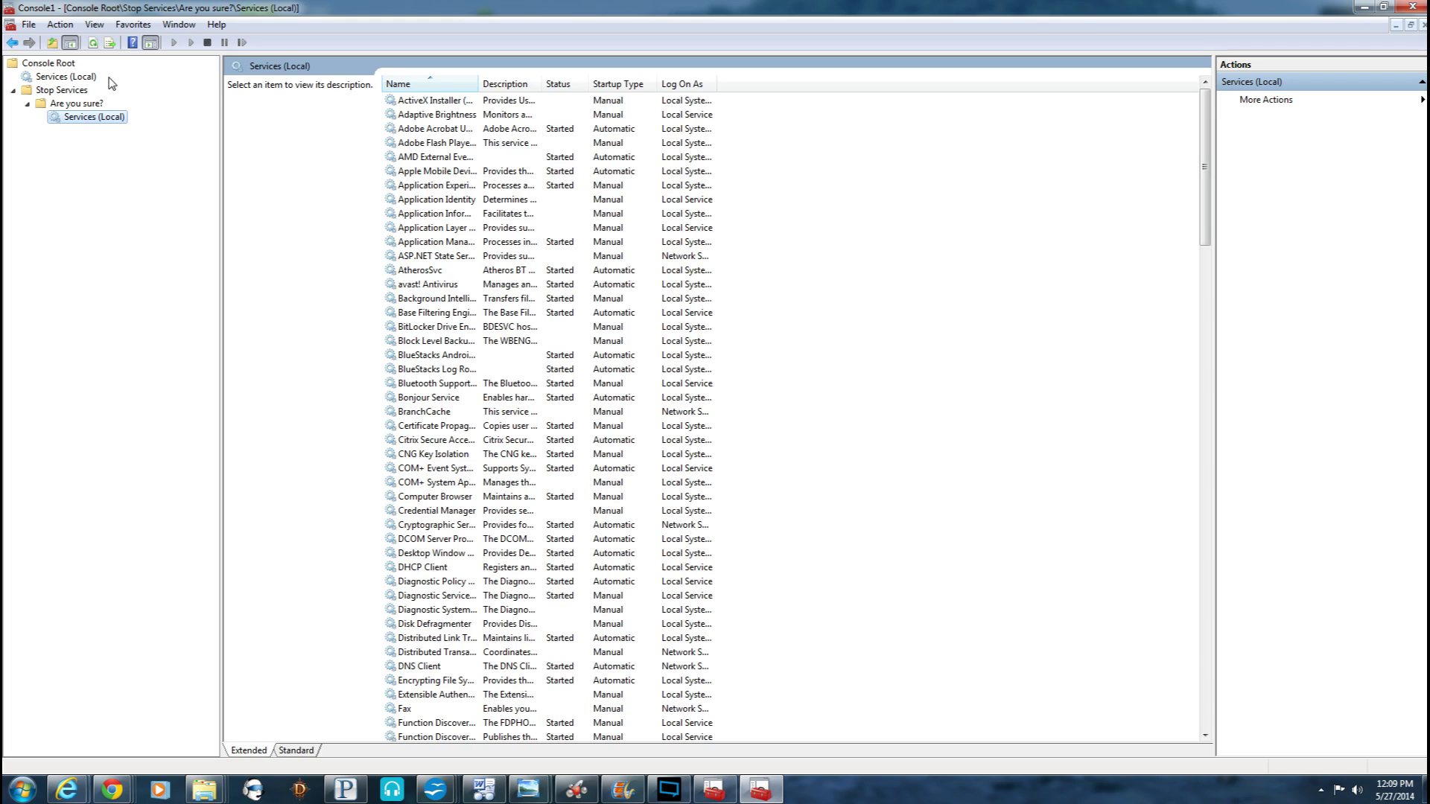
pyautogui.click(57, 75)
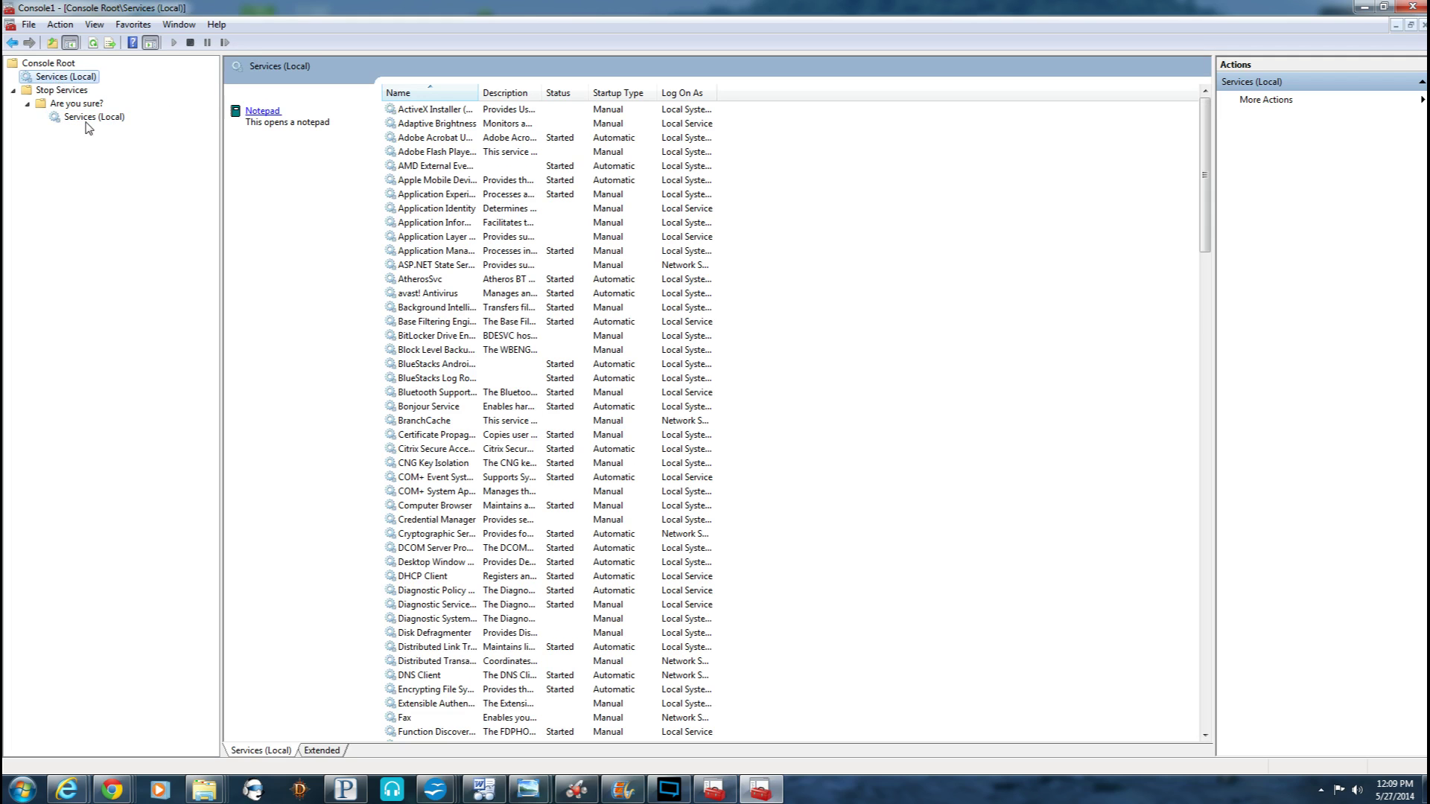
pyautogui.click(87, 117)
pyautogui.click(68, 78)
pyautogui.click(96, 118)
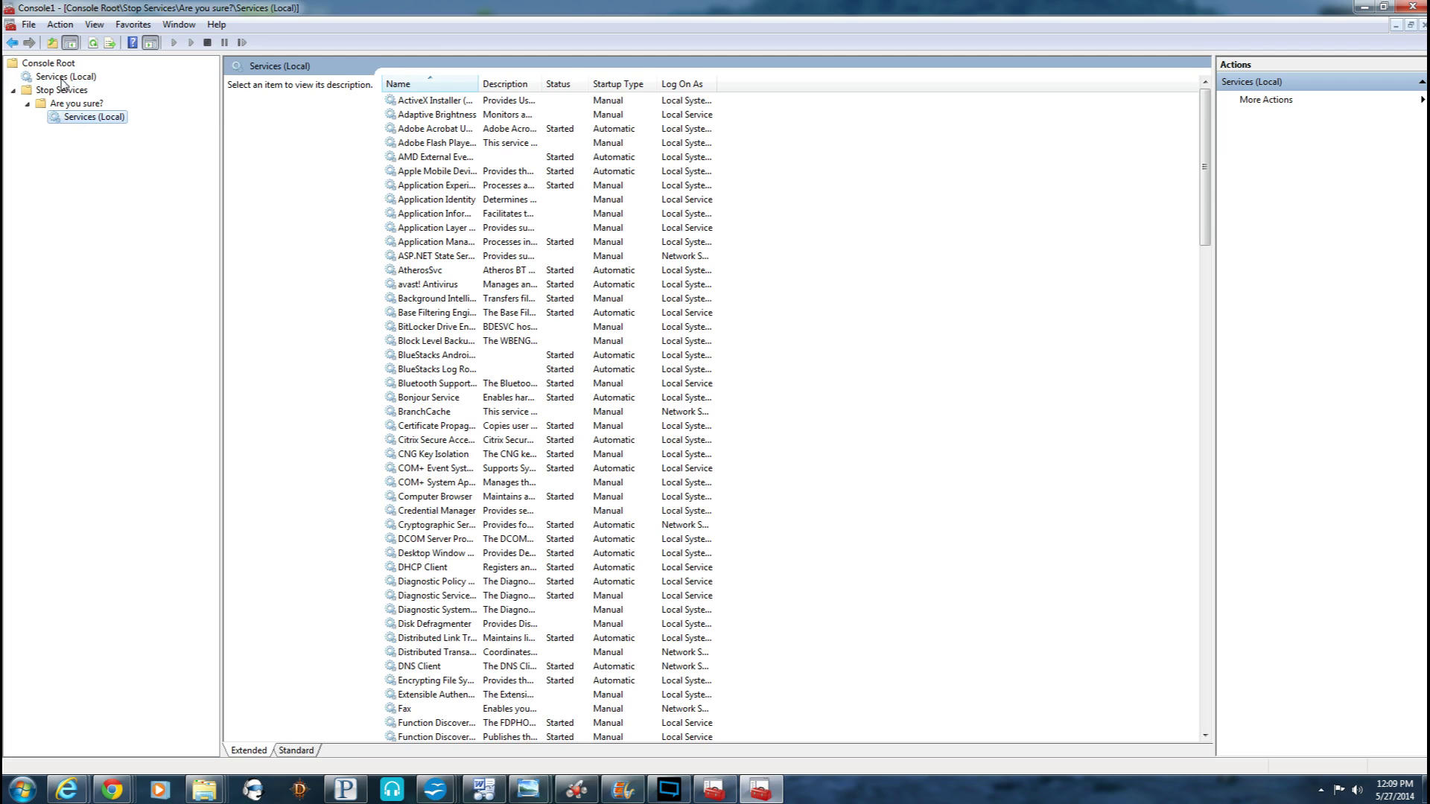
pyautogui.click(295, 752)
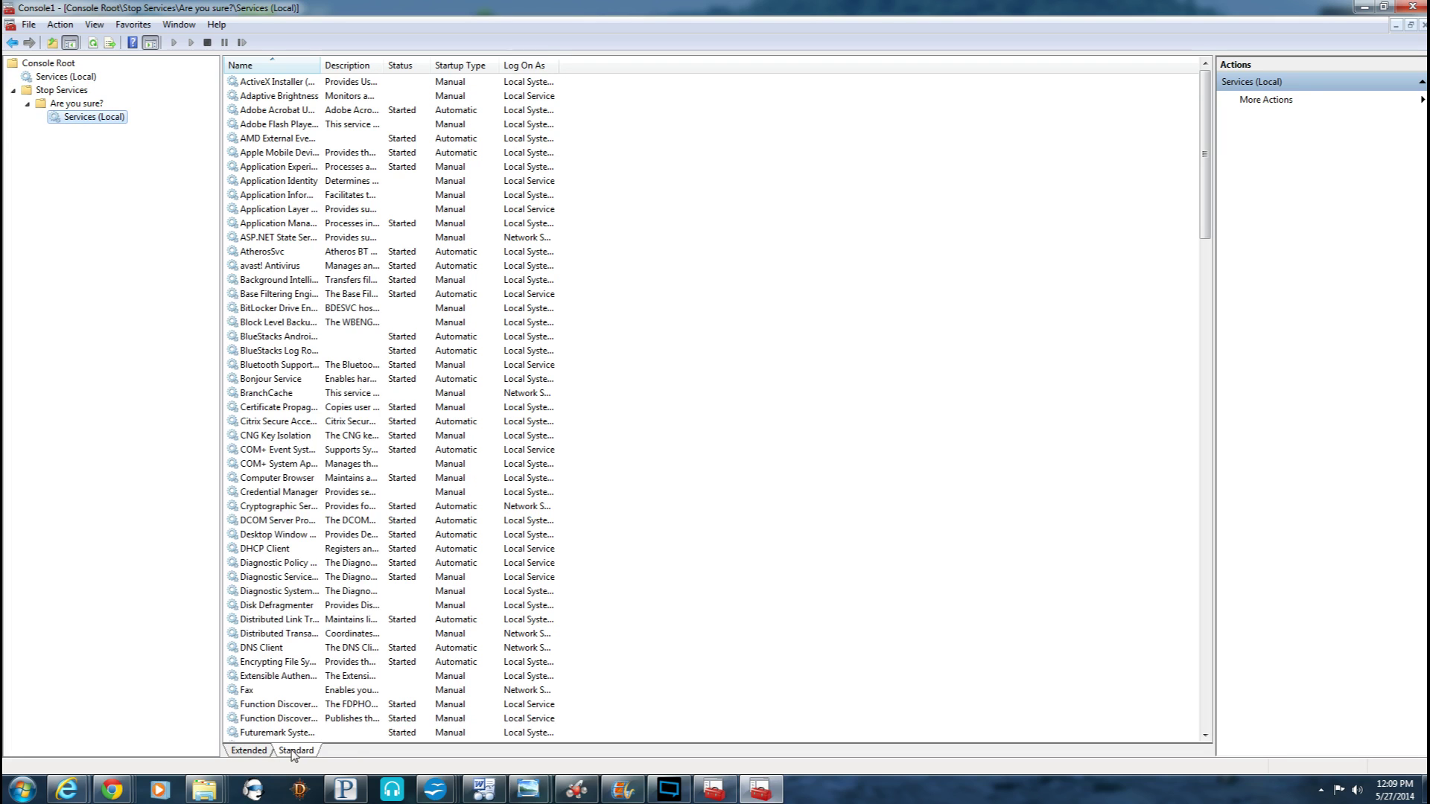
pyautogui.click(257, 752)
pyautogui.click(287, 753)
pyautogui.click(264, 752)
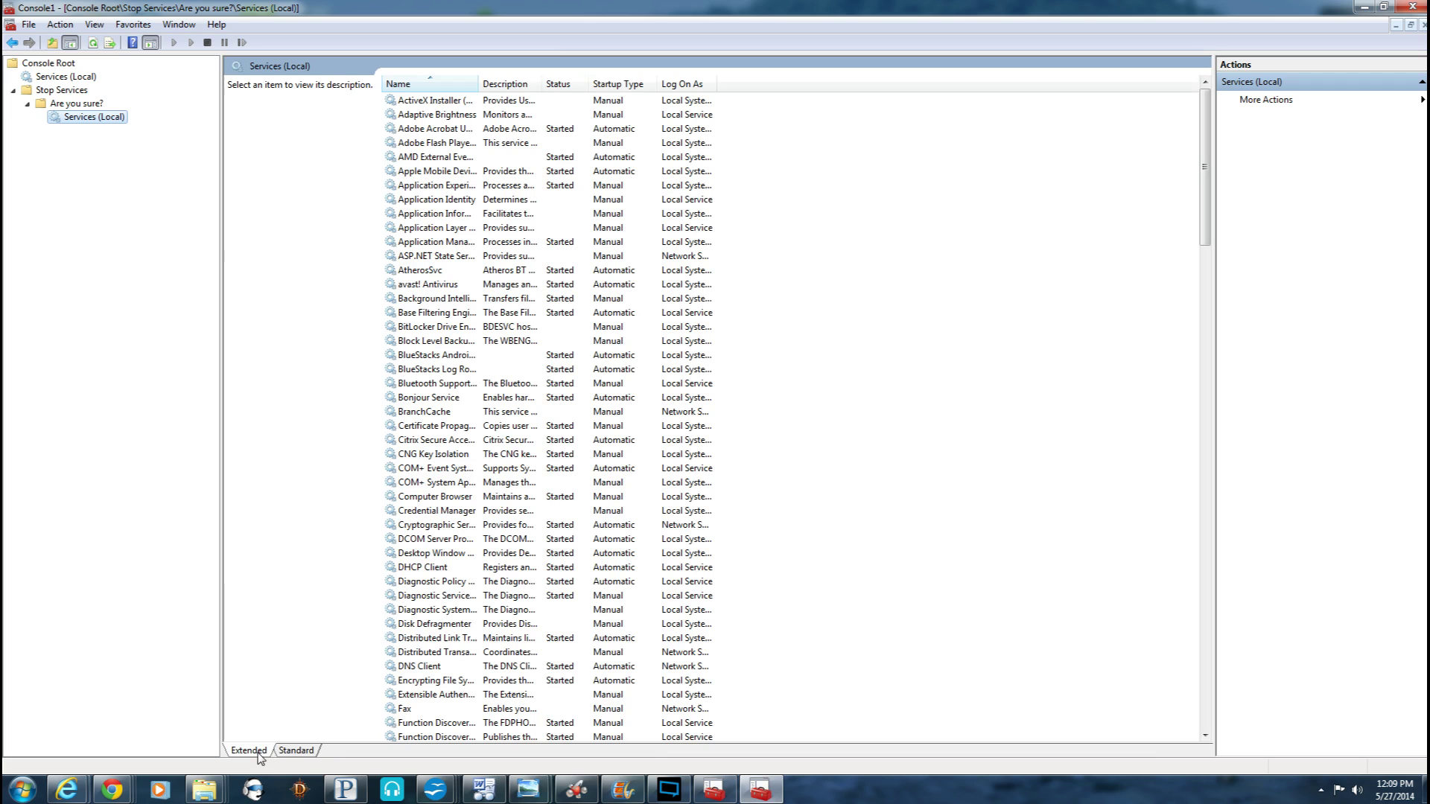
# - Compare the root Services snap-in's Services (Local) taskpad view with its Extended view
pyautogui.click(65, 77)
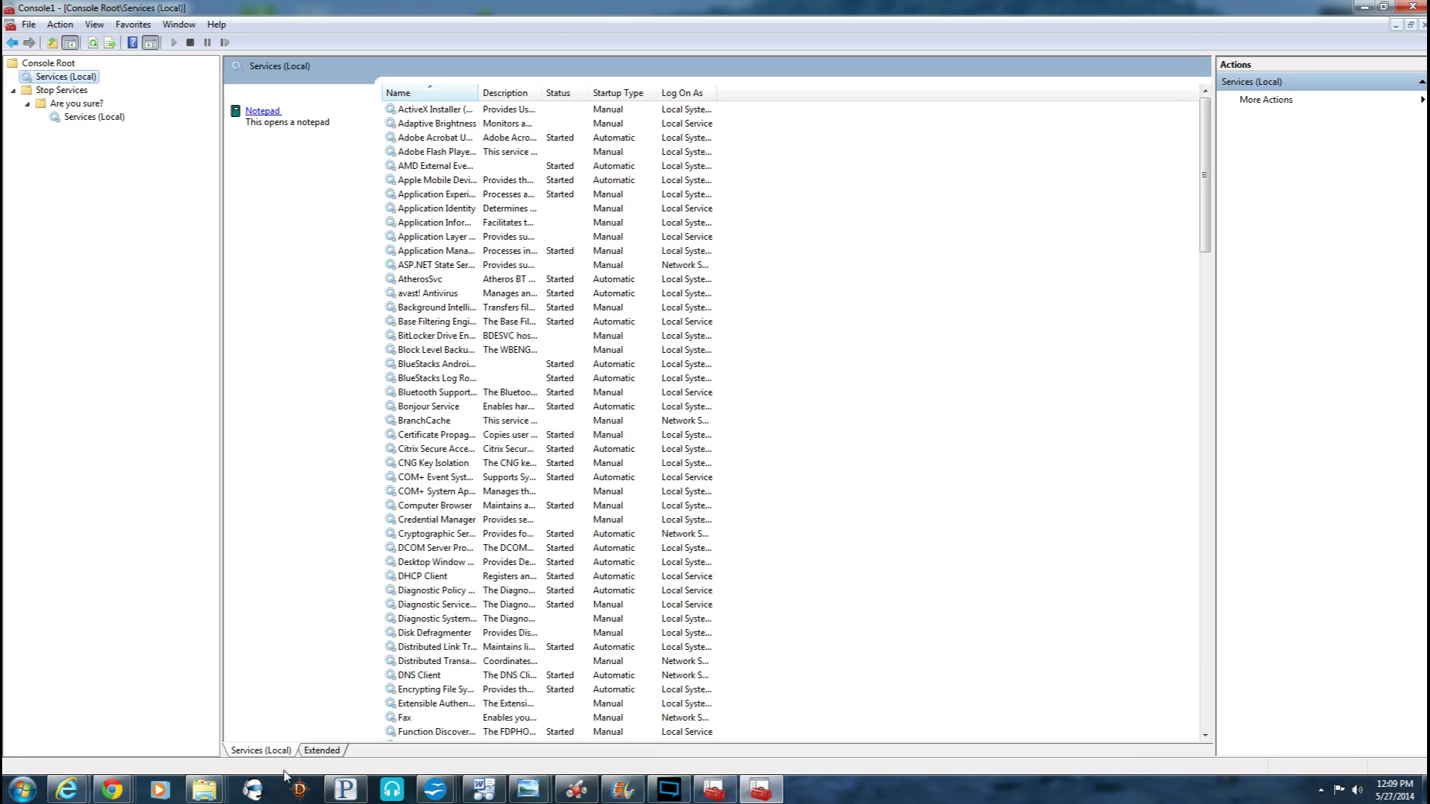
pyautogui.click(318, 750)
pyautogui.click(288, 752)
pyautogui.click(311, 752)
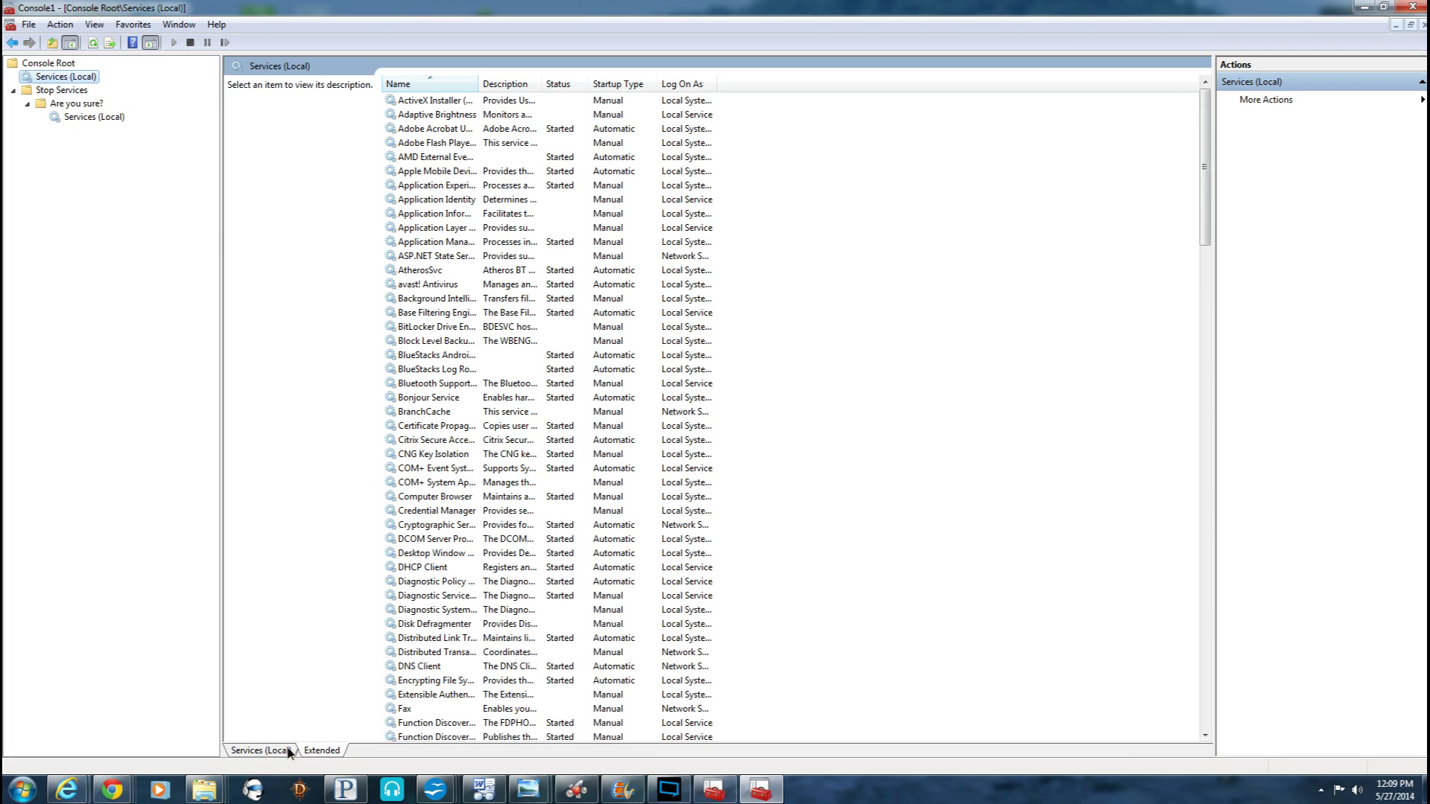
pyautogui.click(289, 751)
pyautogui.click(316, 752)
pyautogui.click(287, 752)
pyautogui.click(314, 754)
pyautogui.click(277, 754)
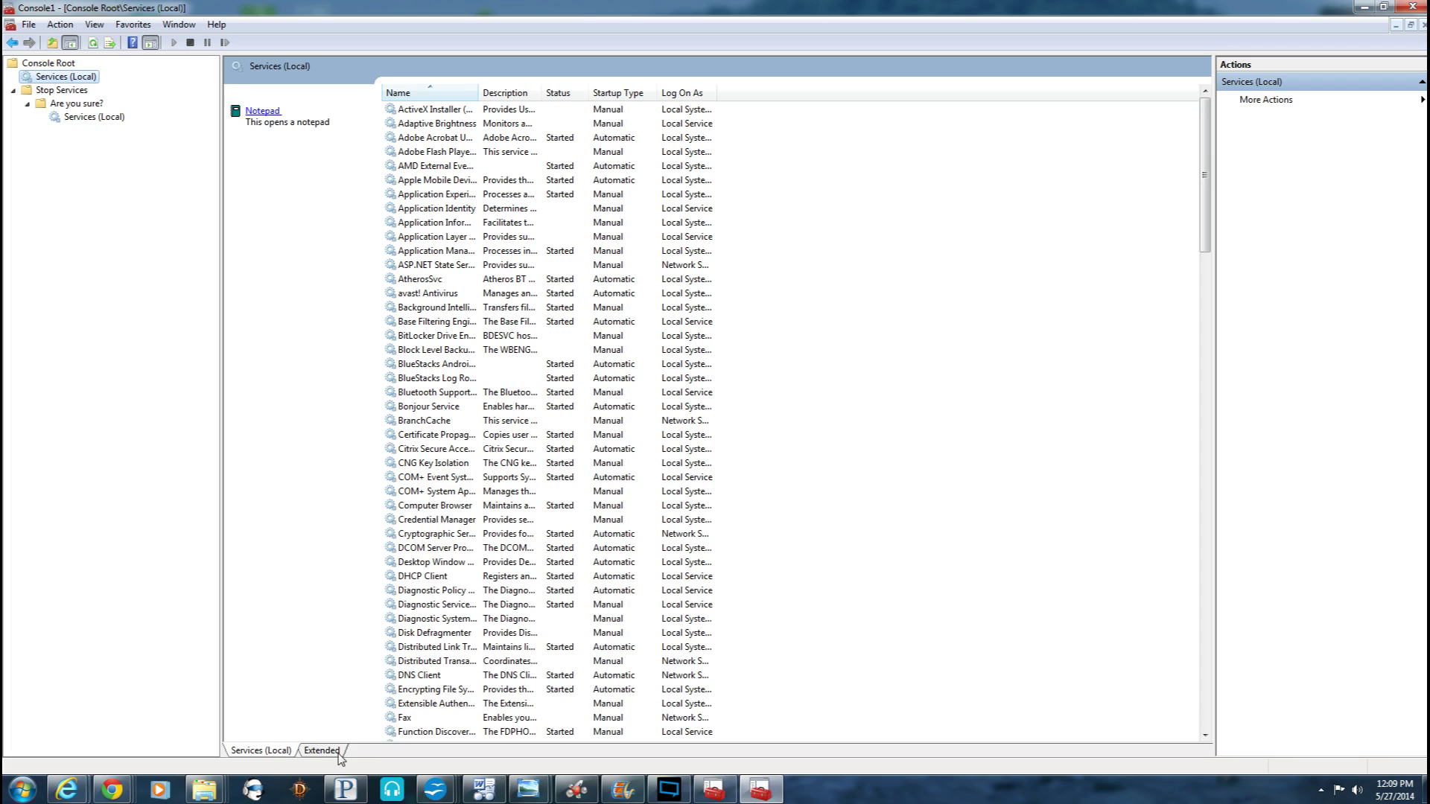
pyautogui.click(304, 754)
pyautogui.click(278, 753)
# - Rename the root Services taskpad view as "Computer 1" and enter the person's first name as its description
pyautogui.click(59, 24)
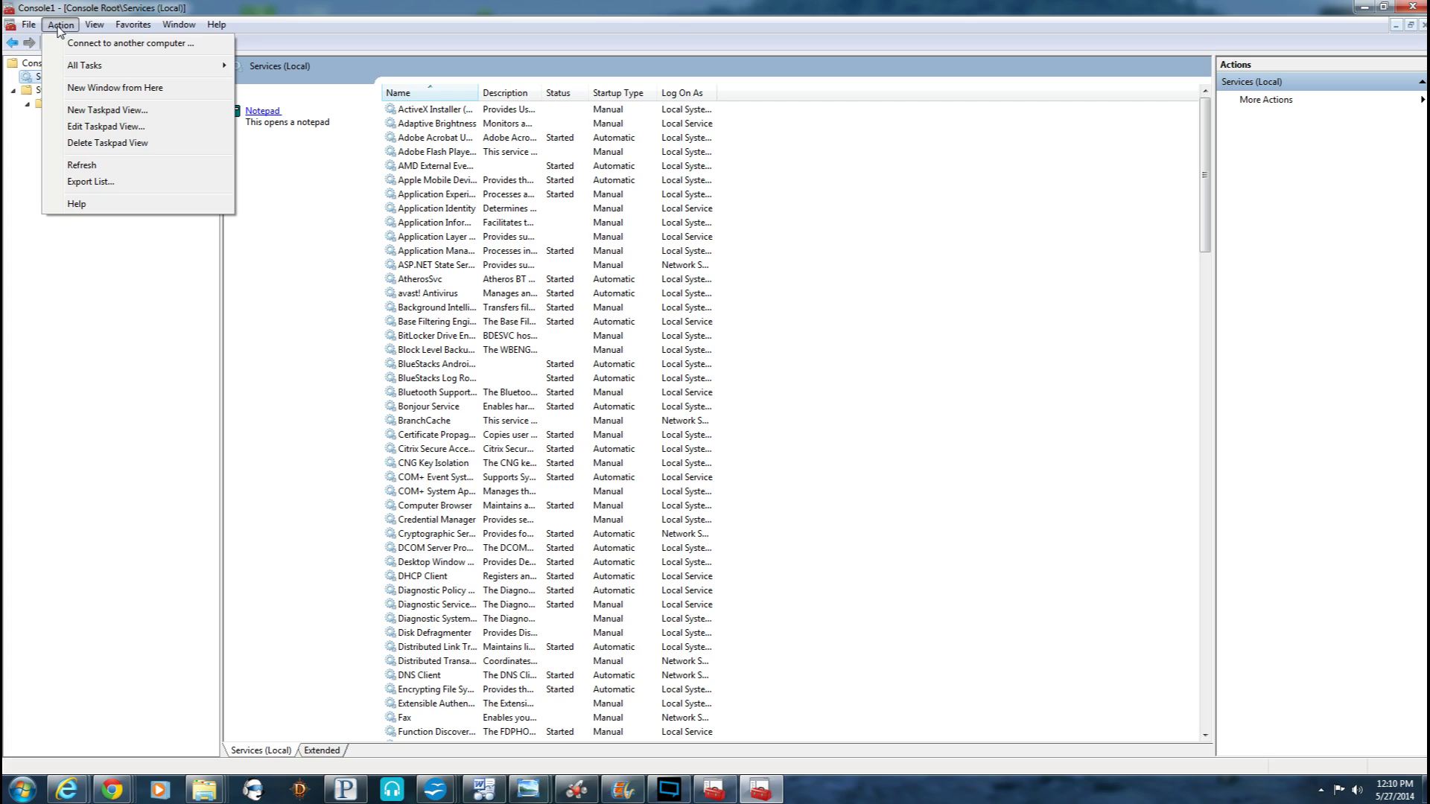
pyautogui.click(104, 126)
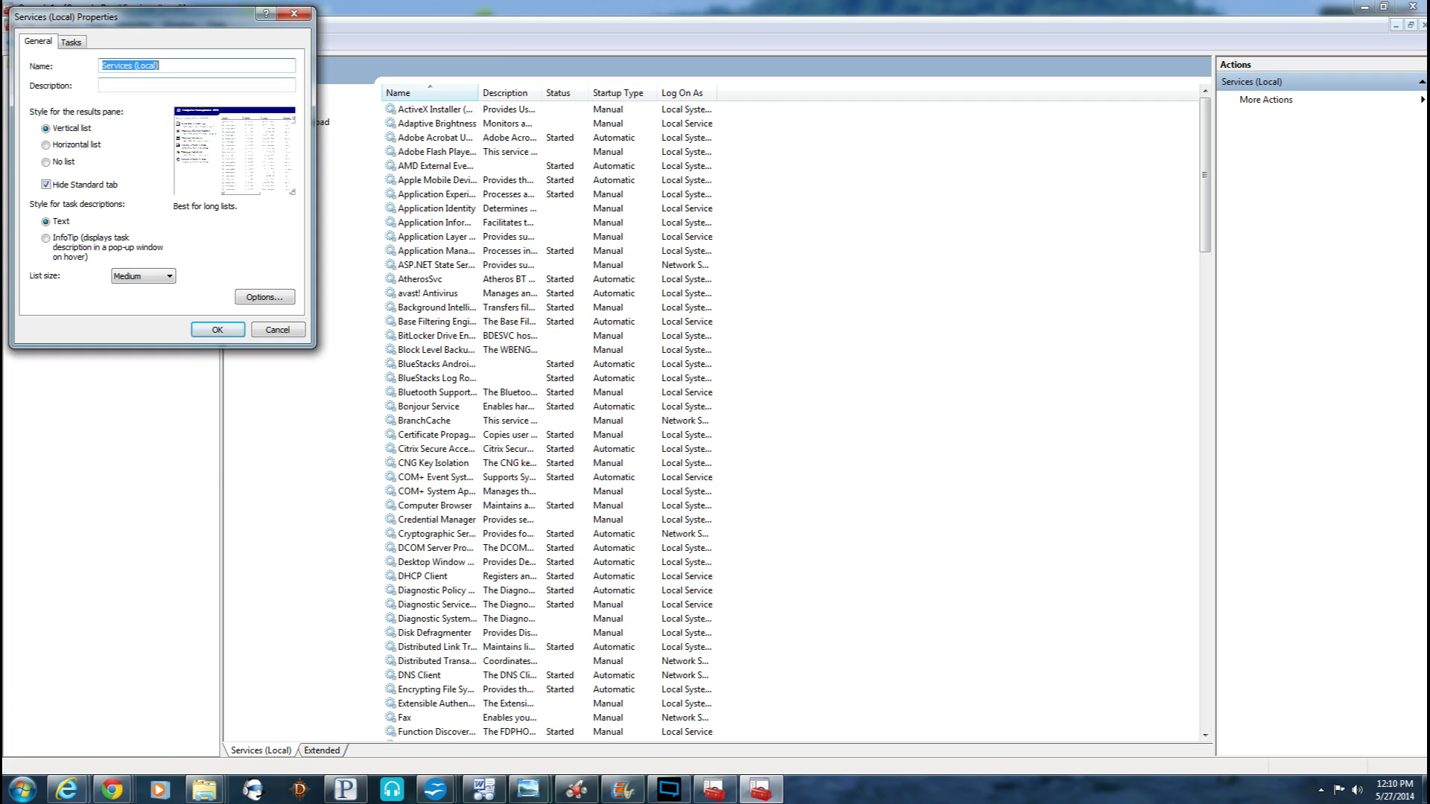
pyautogui.press('BackSpace')
pyautogui.press('Tab')
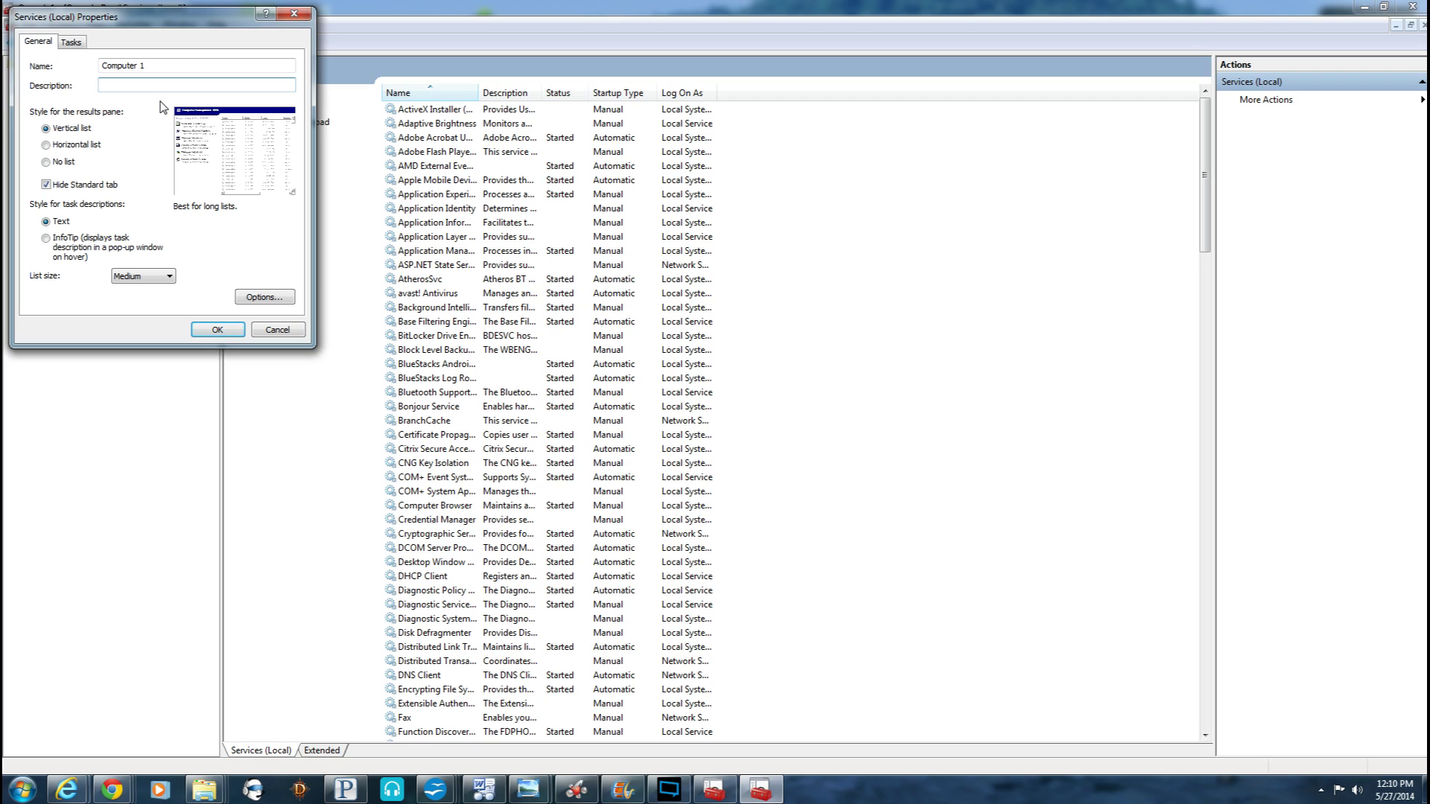
pyautogui.write('Bath')
pyautogui.write('room')
pyautogui.write('Ben')
pyautogui.click(233, 330)
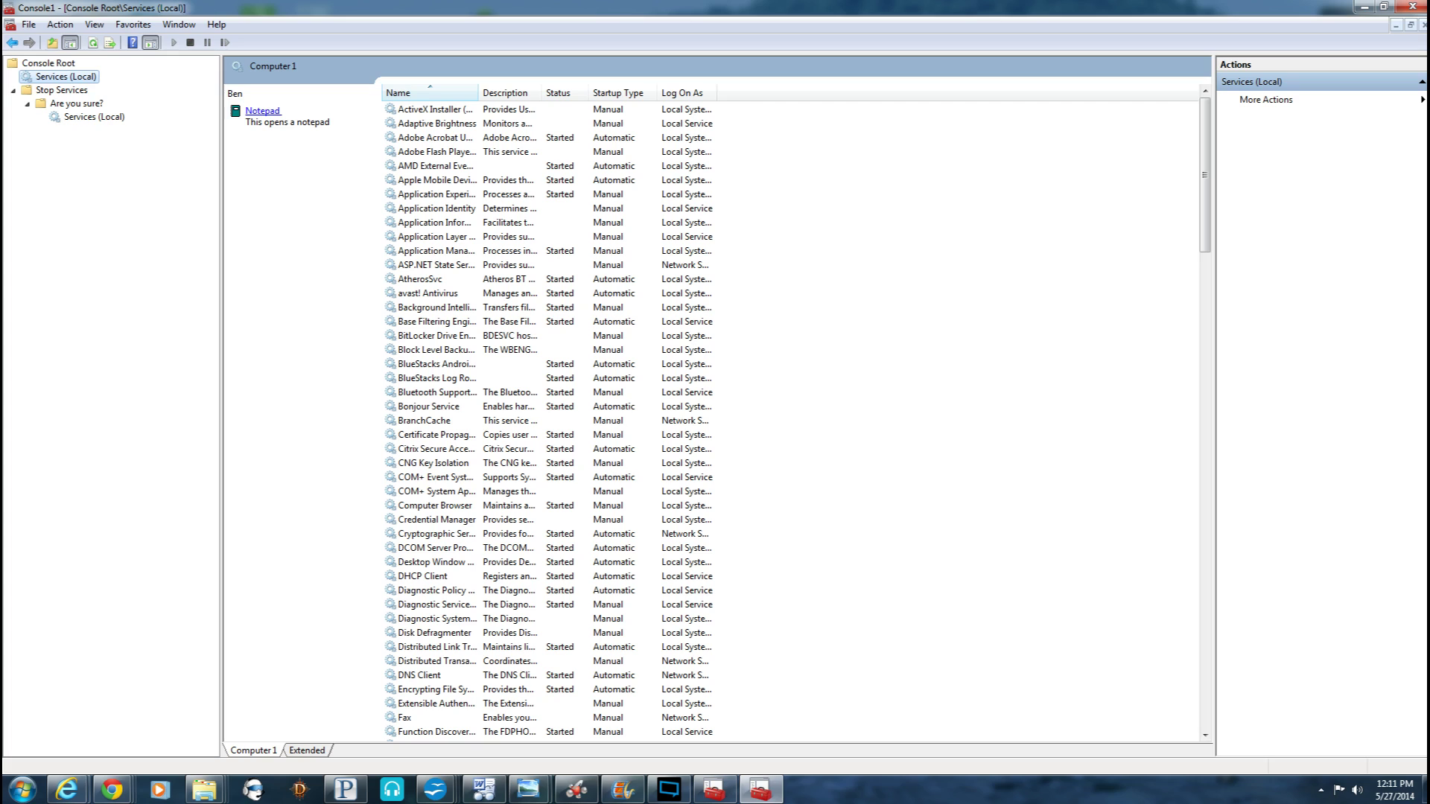
# - Collapse the Stop Services folder and run the Notepad task from the Computer 1 taskpad
pyautogui.click(14, 90)
pyautogui.click(264, 112)
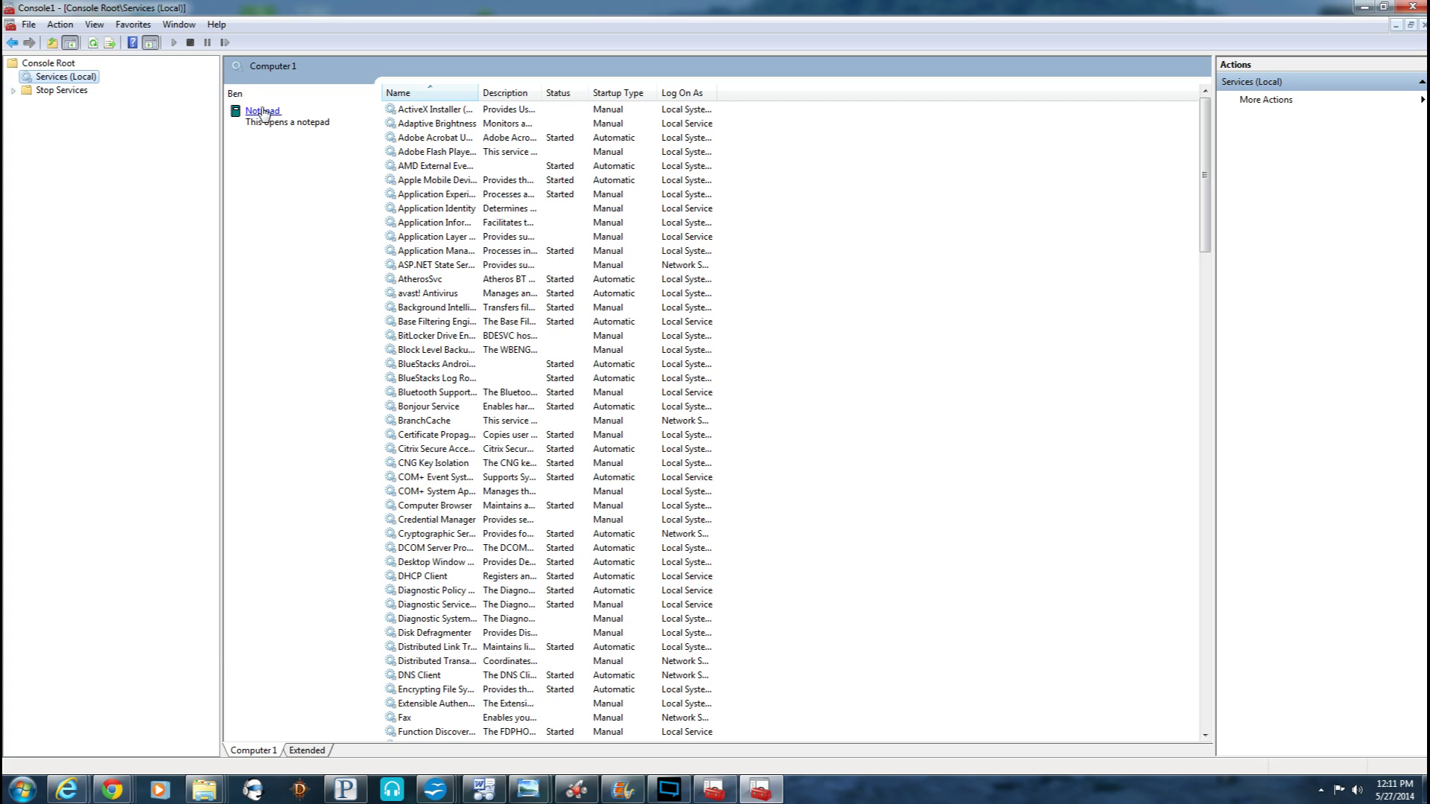
pyautogui.click(413, 187)
# - Start a new taskpad view for the Services snap-in under "Are you sure?", with text task descriptions and applied only to the selected tree item
pyautogui.click(12, 90)
pyautogui.click(51, 107)
pyautogui.click(28, 104)
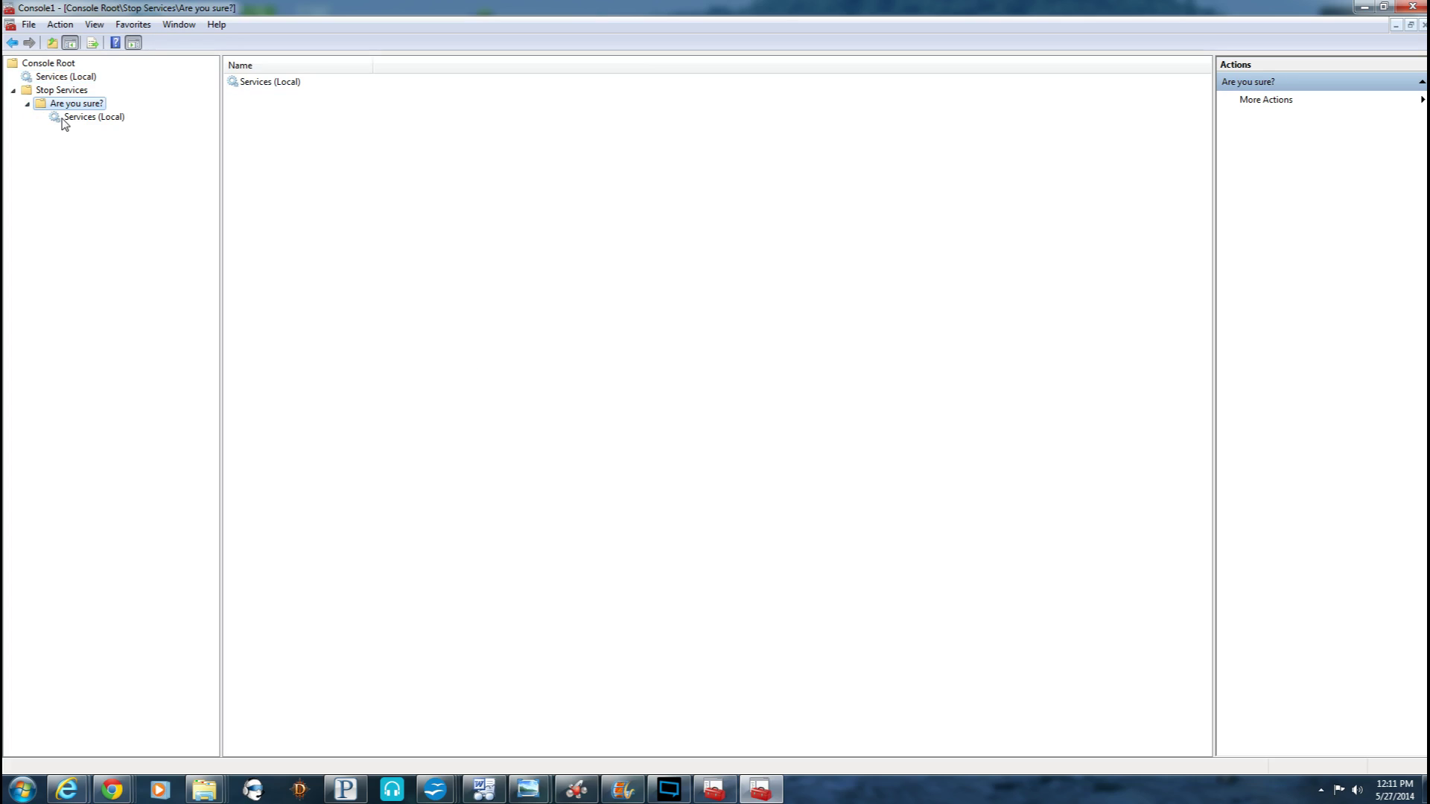
pyautogui.click(69, 117)
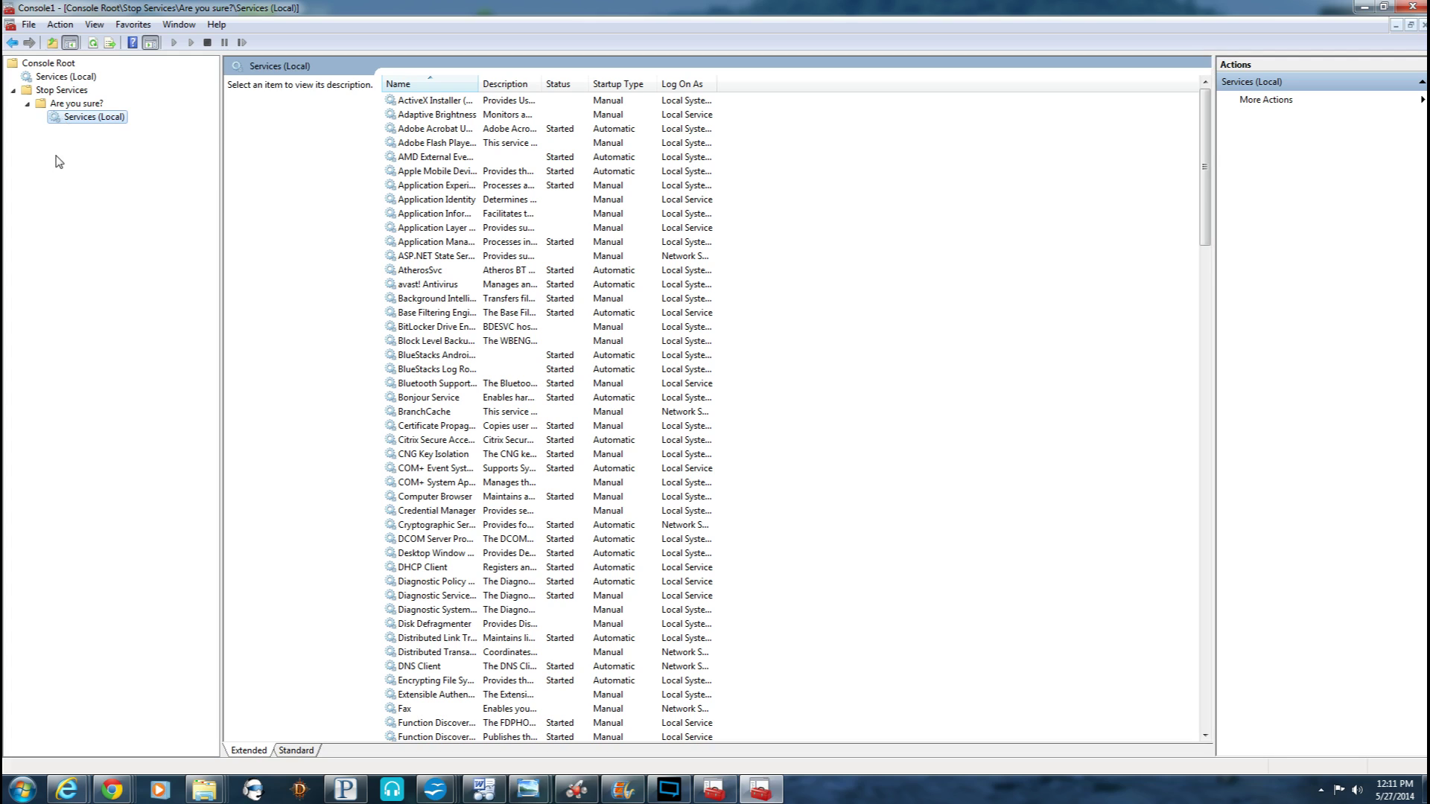
pyautogui.click(61, 24)
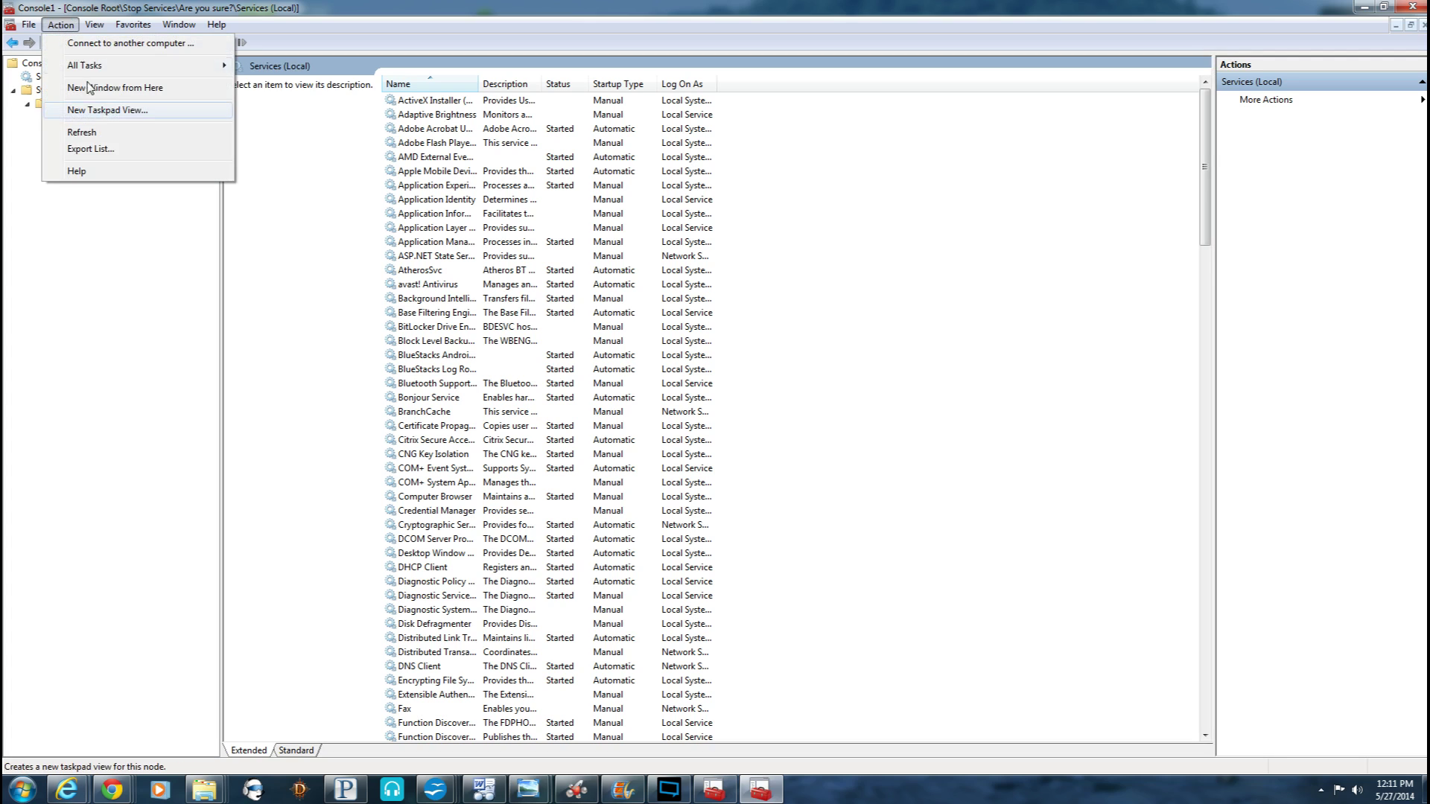
pyautogui.click(99, 112)
pyautogui.click(283, 285)
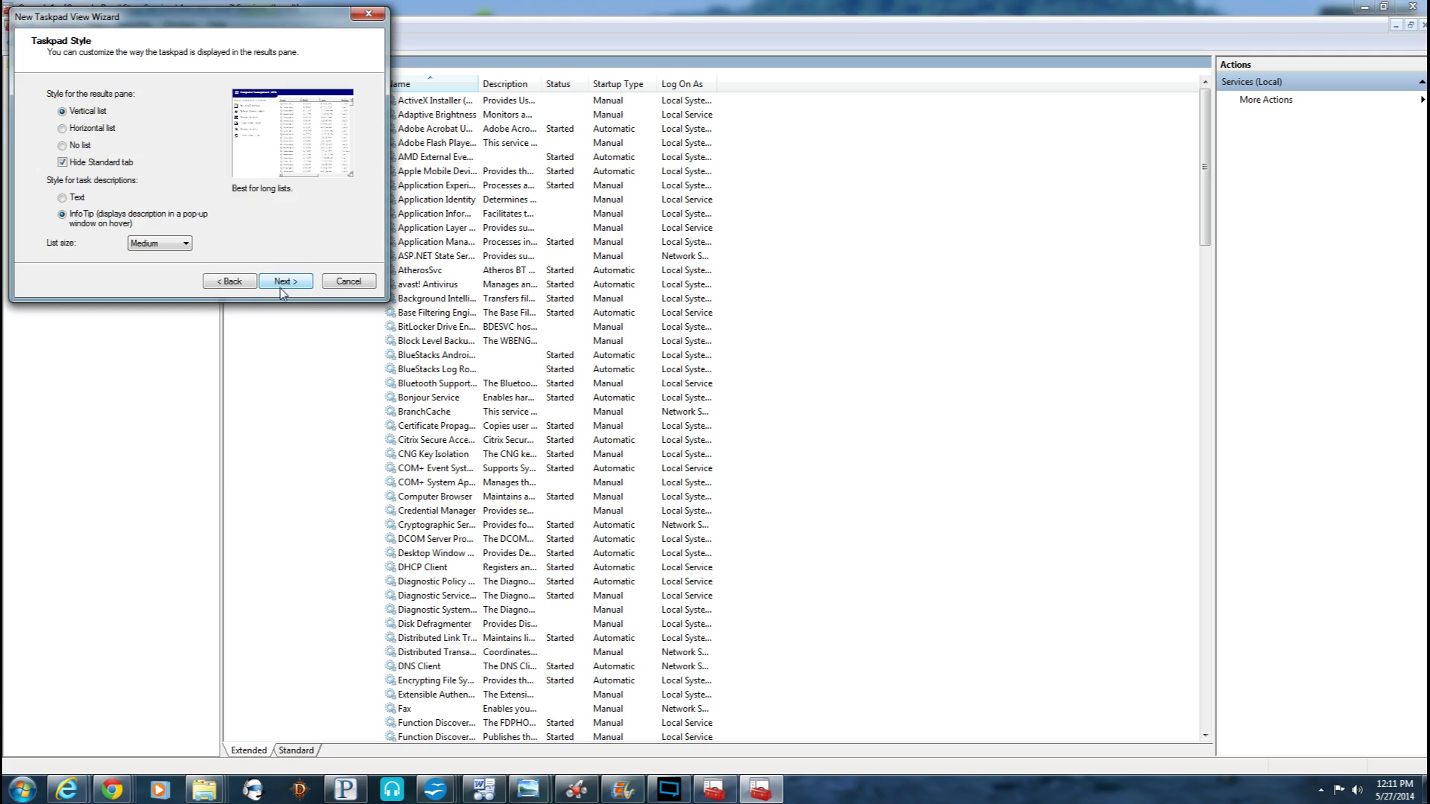
pyautogui.click(71, 197)
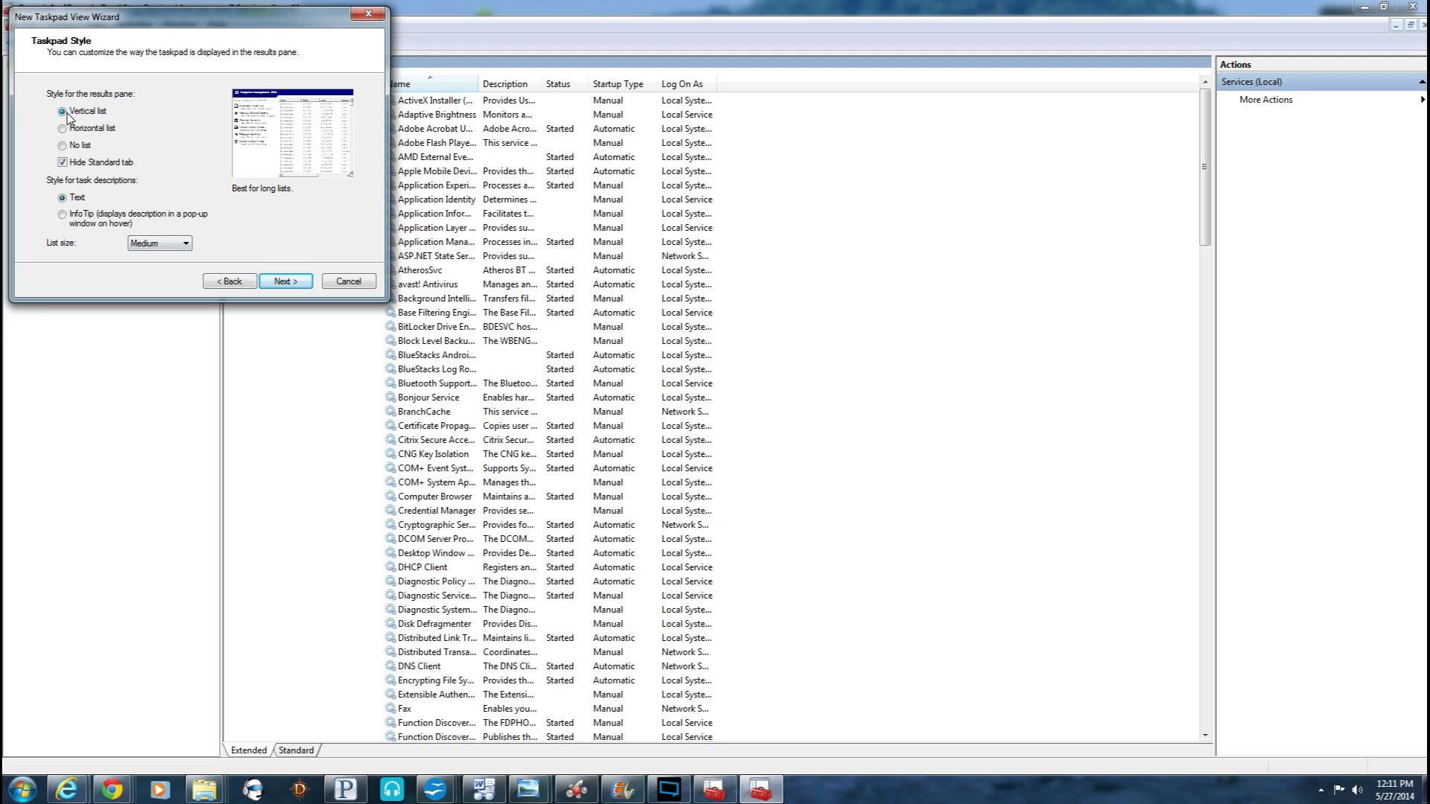
pyautogui.click(298, 282)
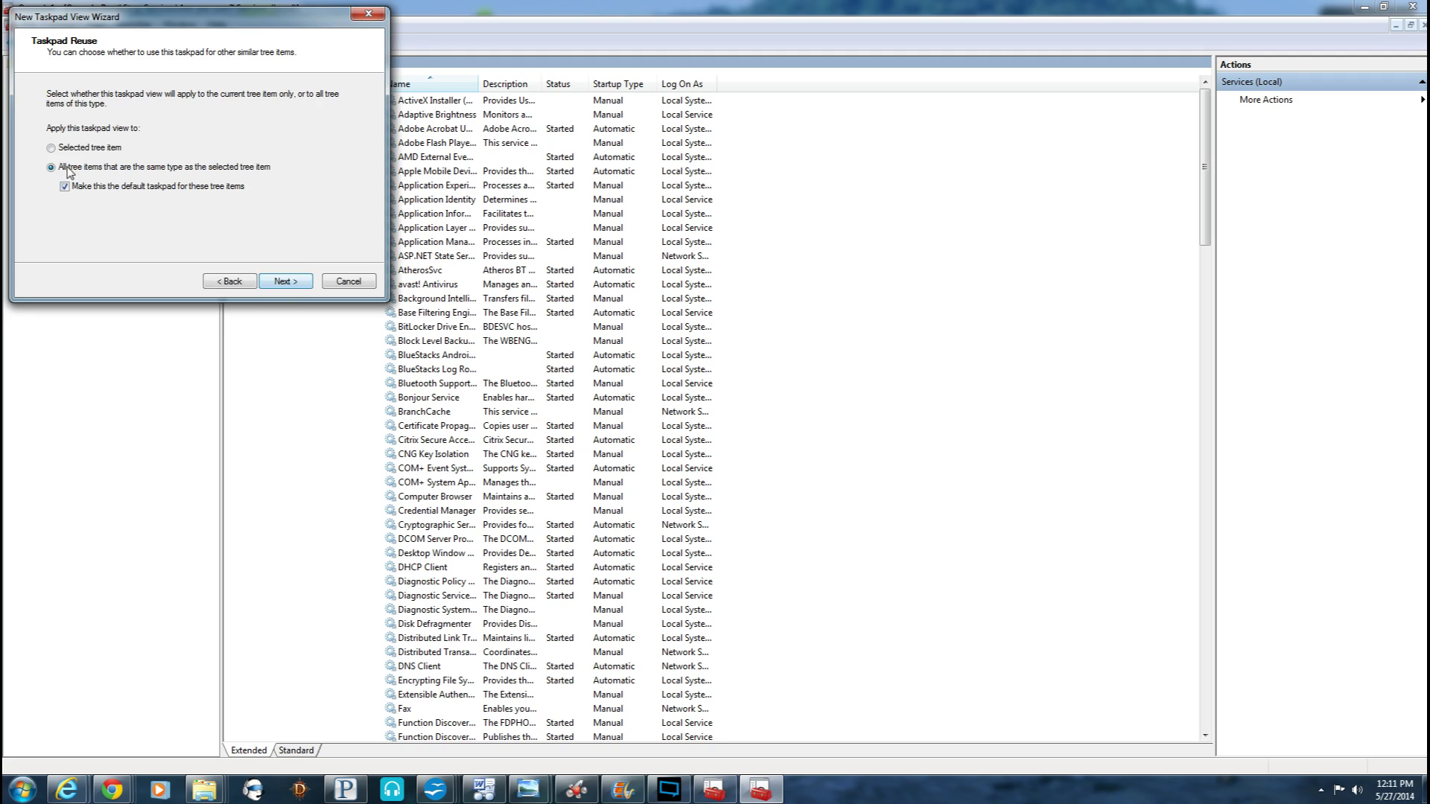
pyautogui.click(52, 149)
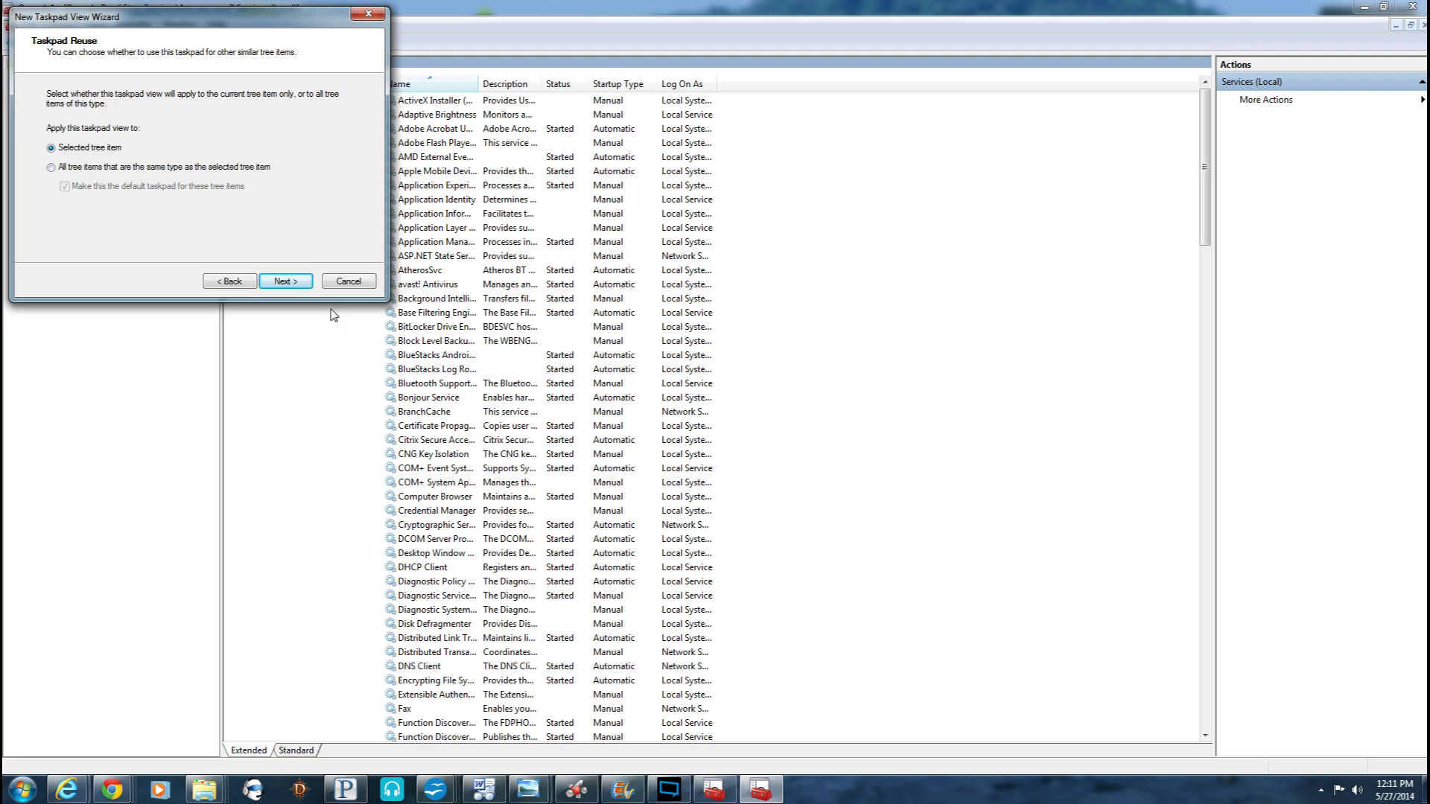
pyautogui.click(285, 281)
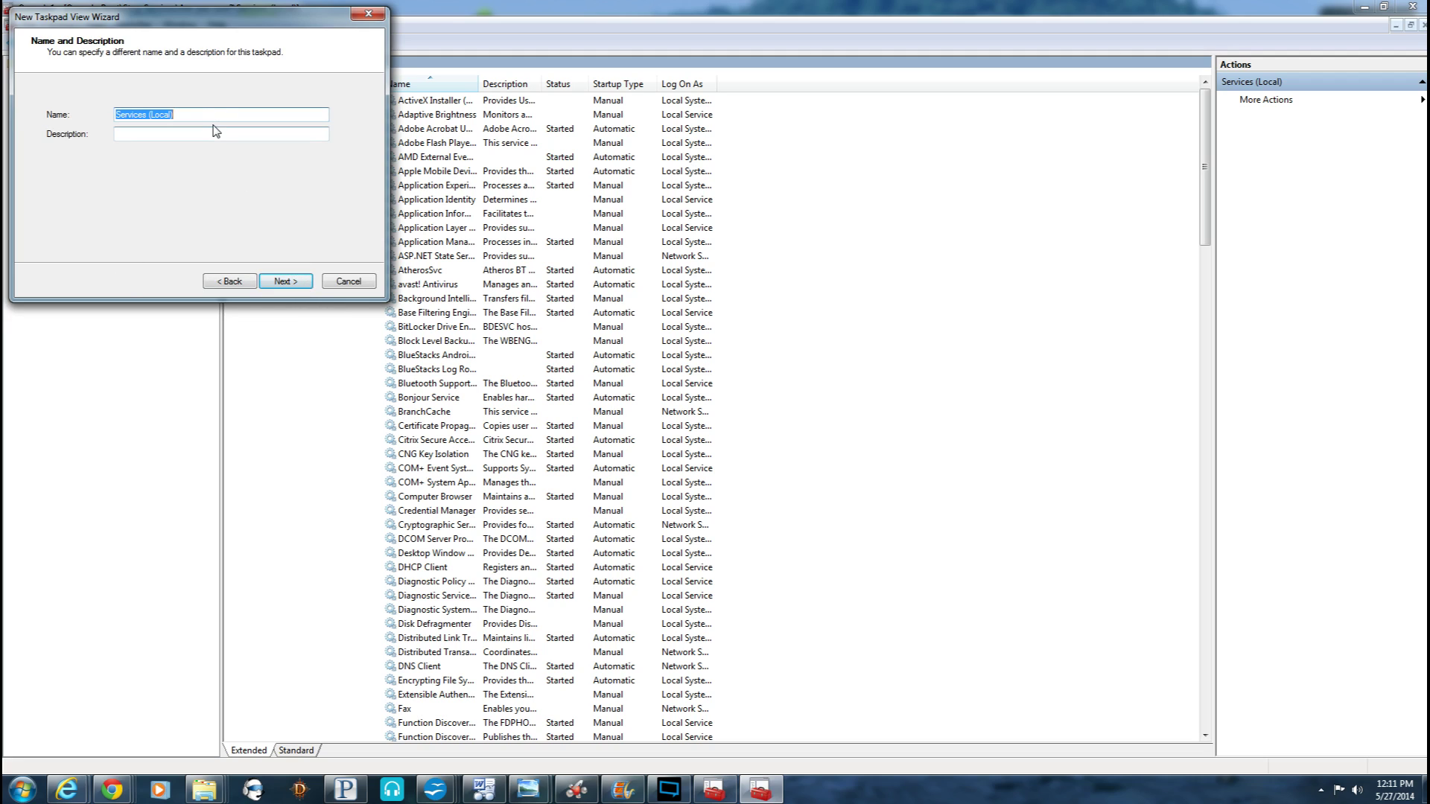
# - Name the taskpad view for stopping services on the person's computer, describe it as "Kill it With Fire", and finish with adding new tasks enabled
pyautogui.press('BackSpace')
pyautogui.write('Stop On Bens Comp')
pyautogui.click(217, 133)
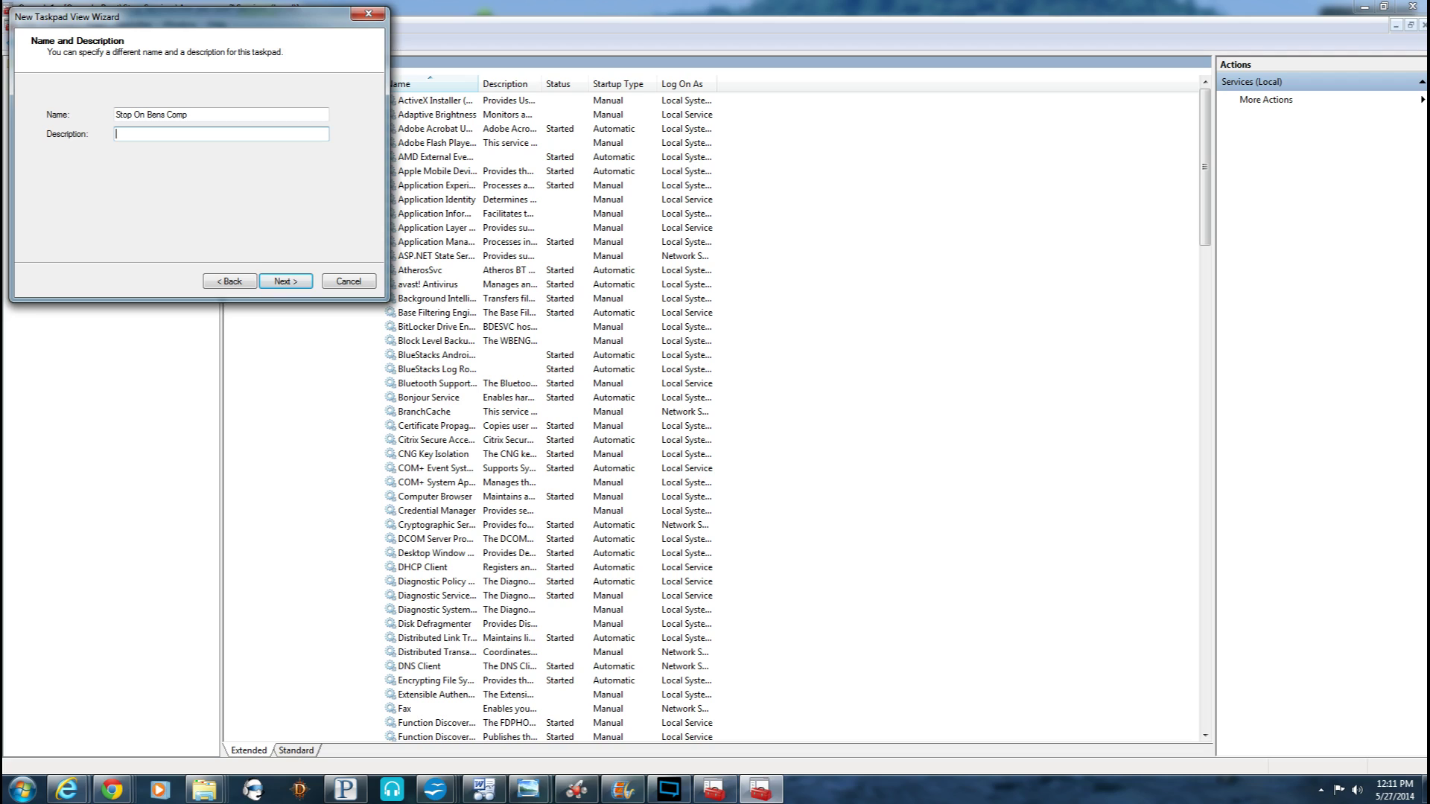
pyautogui.write('Kill it With Firtee')
pyautogui.moveTo(227, 18); pyautogui.dragTo(267, 31)
pyautogui.click(308, 293)
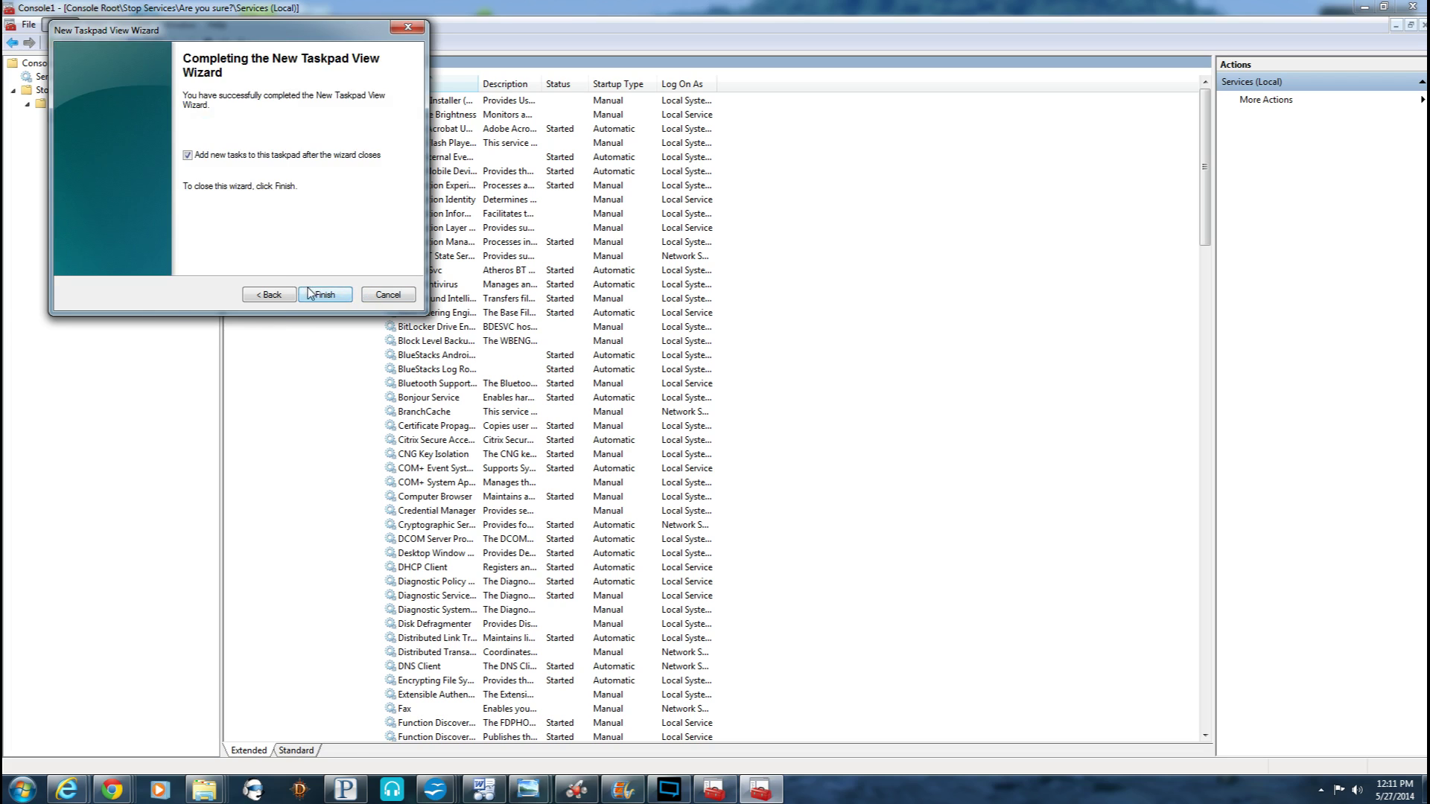
pyautogui.click(309, 293)
# - Set the new task's command type to Shell command and proceed to its command line settings
pyautogui.click(302, 287)
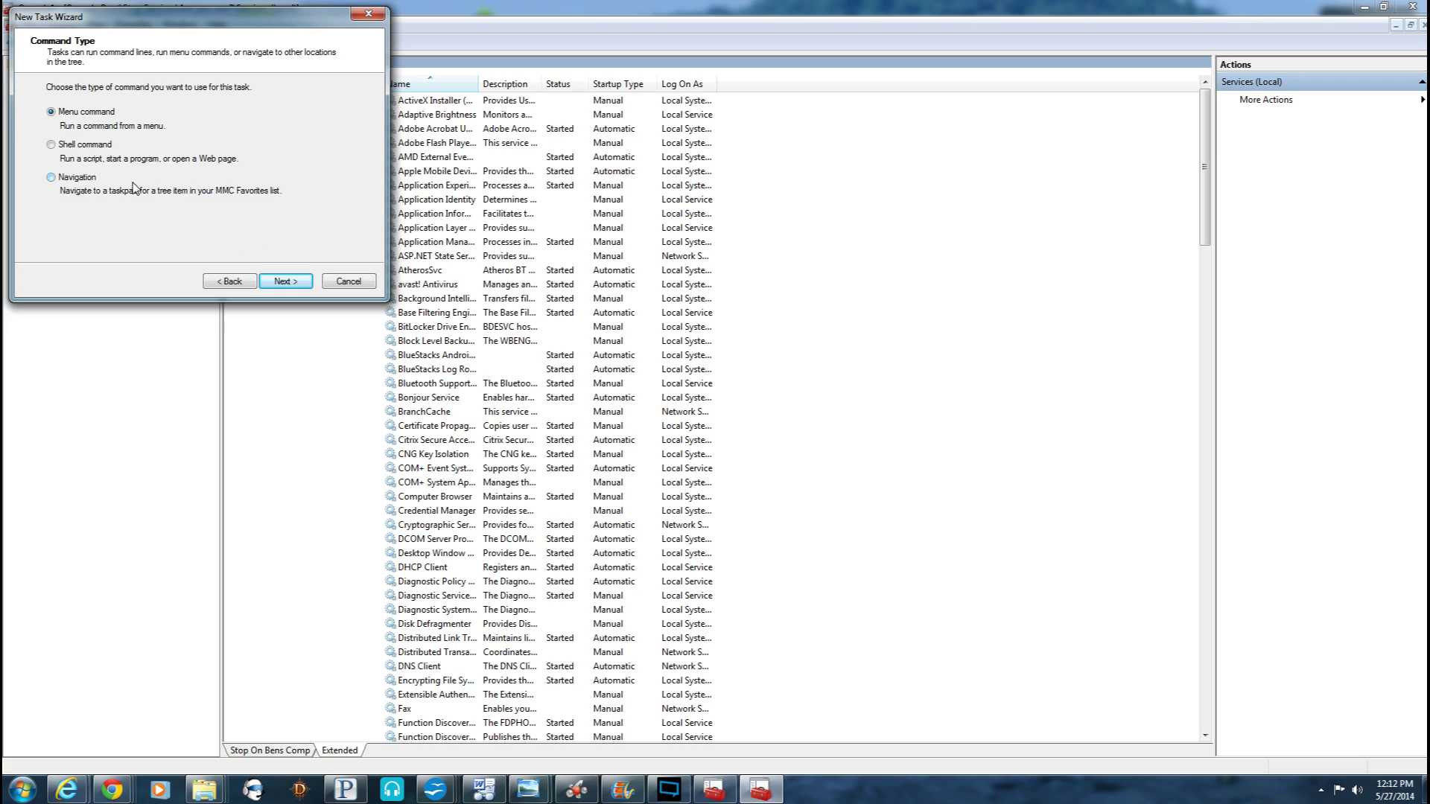
pyautogui.click(58, 147)
pyautogui.moveTo(255, 19); pyautogui.dragTo(330, 212)
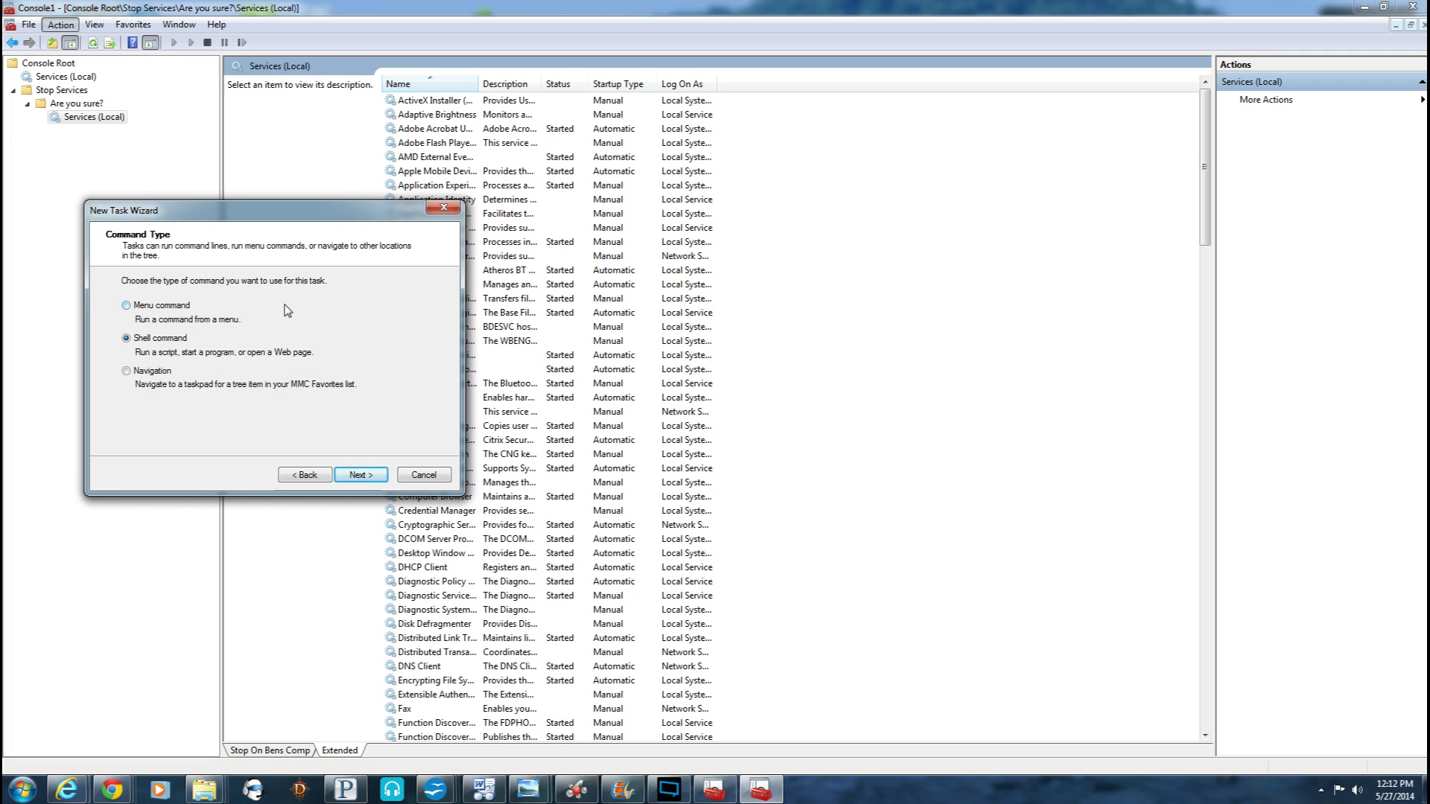
pyautogui.moveTo(335, 204); pyautogui.dragTo(903, 155)
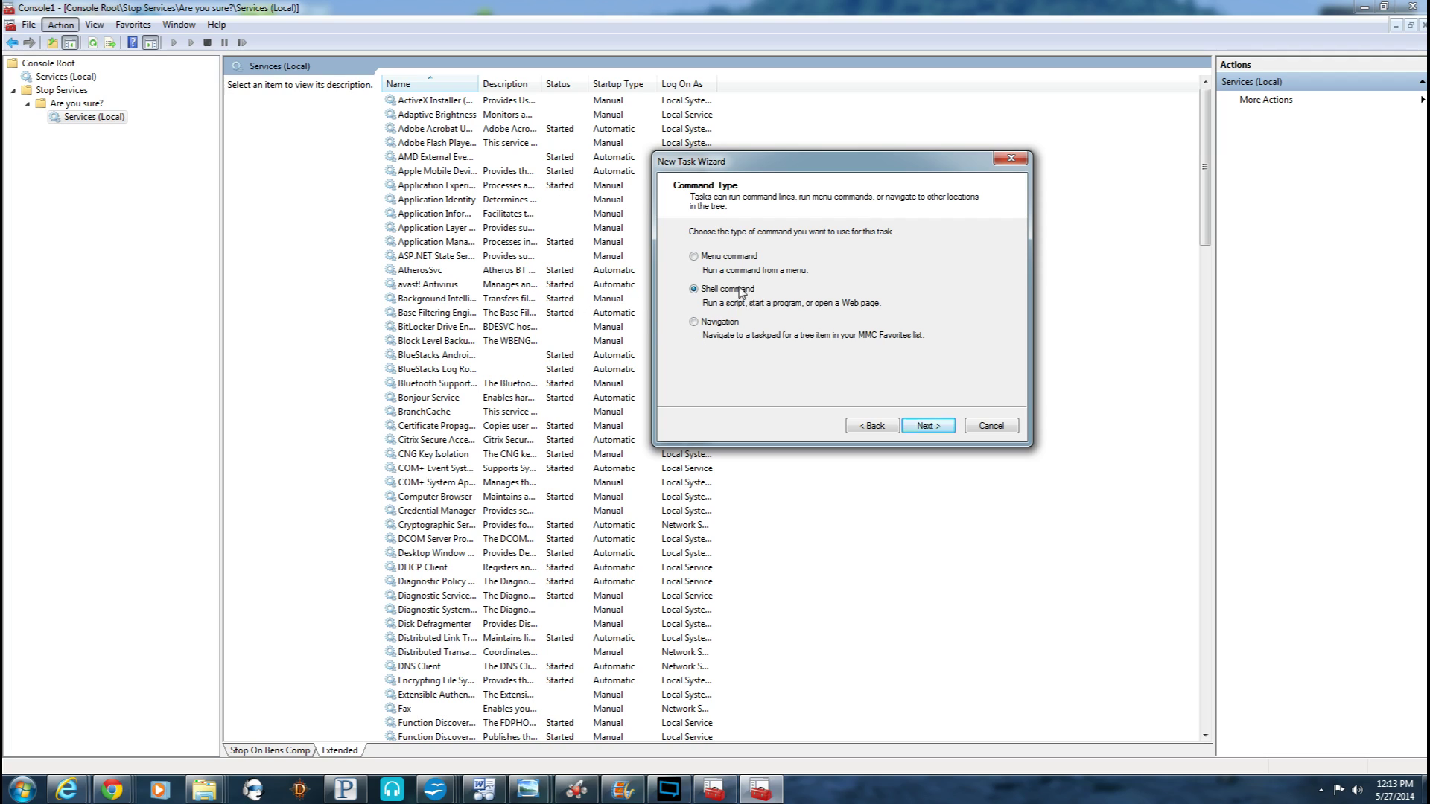
pyautogui.moveTo(801, 162); pyautogui.dragTo(556, 163)
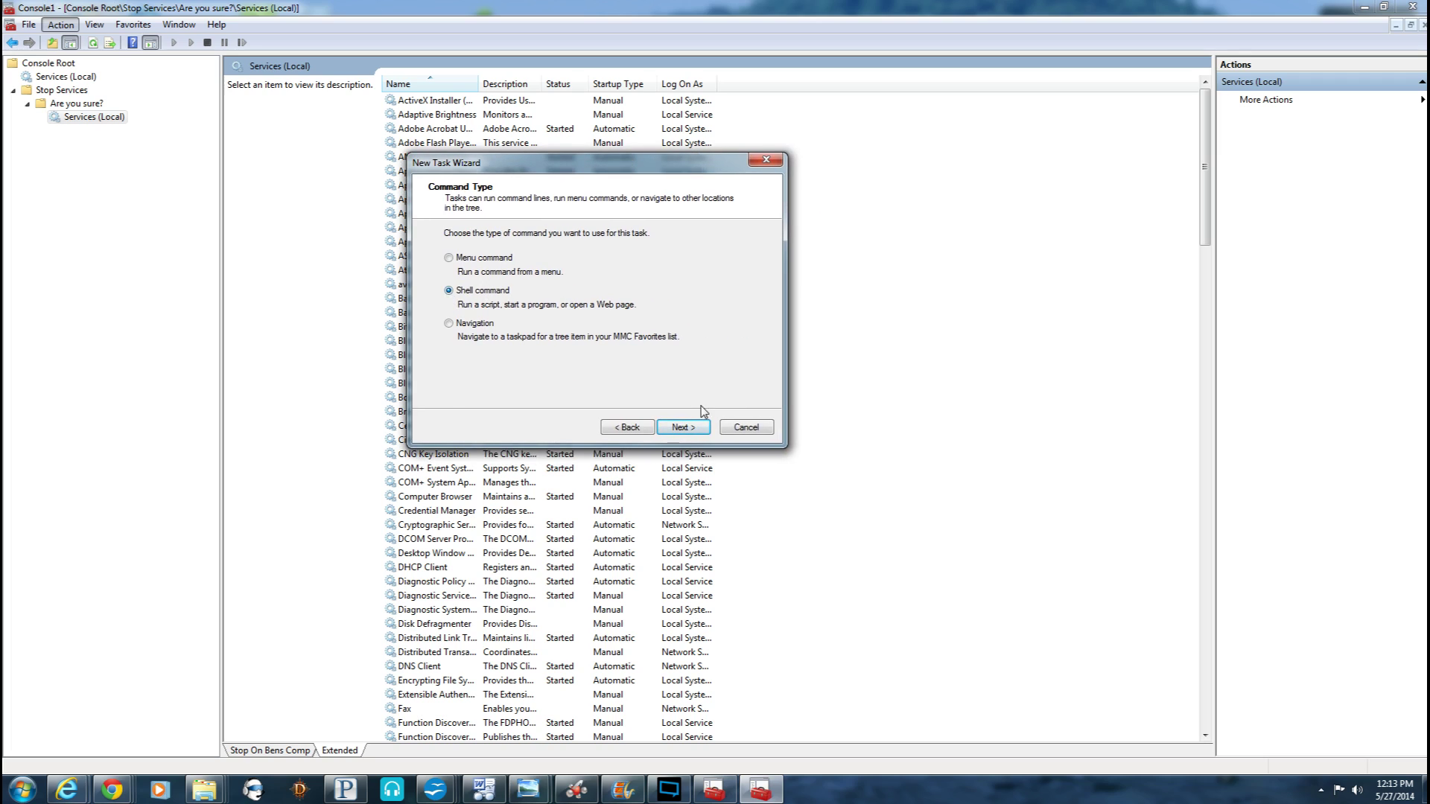
pyautogui.click(689, 428)
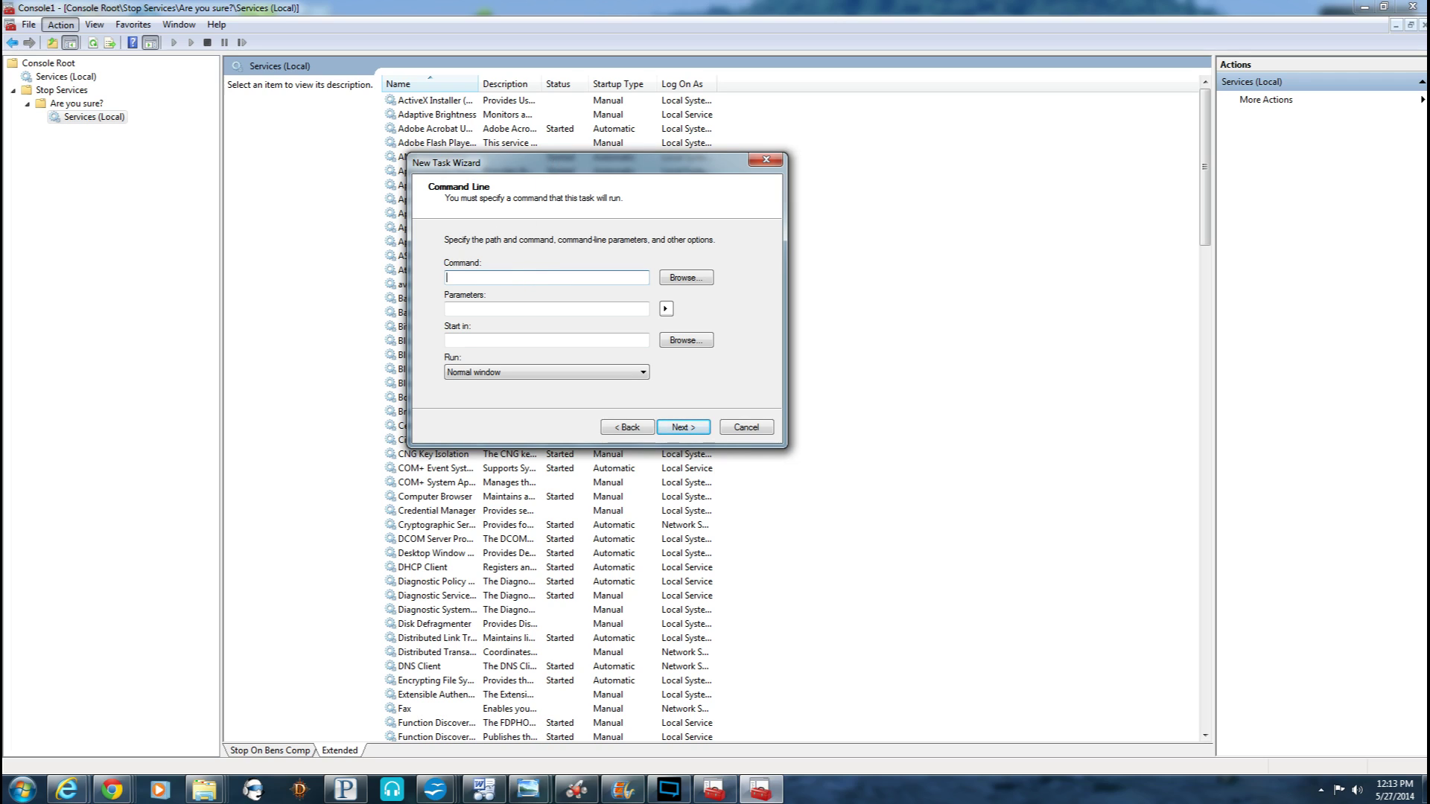
pyautogui.moveTo(519, 165); pyautogui.dragTo(590, 114)
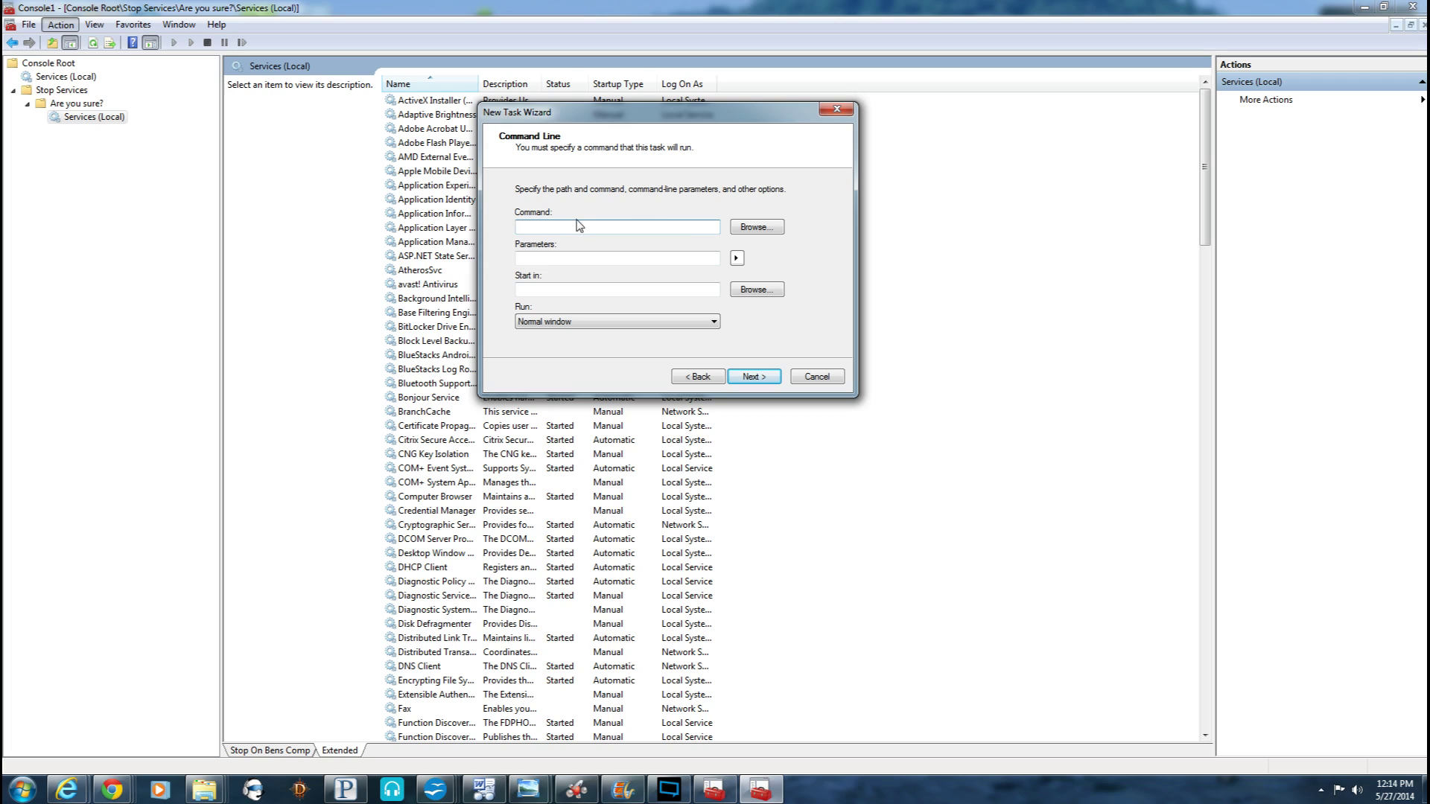
pyautogui.moveTo(634, 117); pyautogui.dragTo(650, 127)
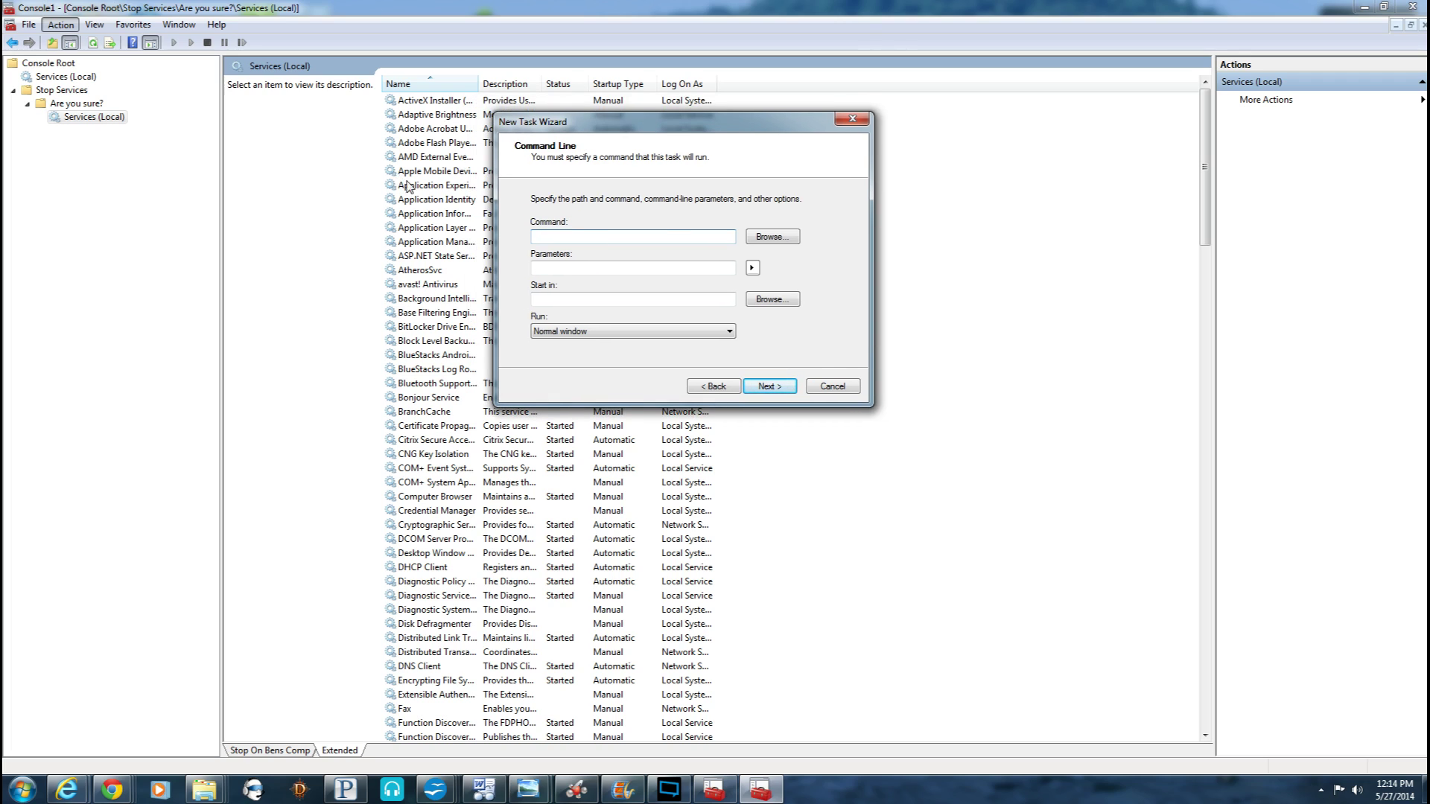
# - Set the task's command to notepad.exe from the Windows folder on the C: drive, running in a normal window
pyautogui.click(768, 237)
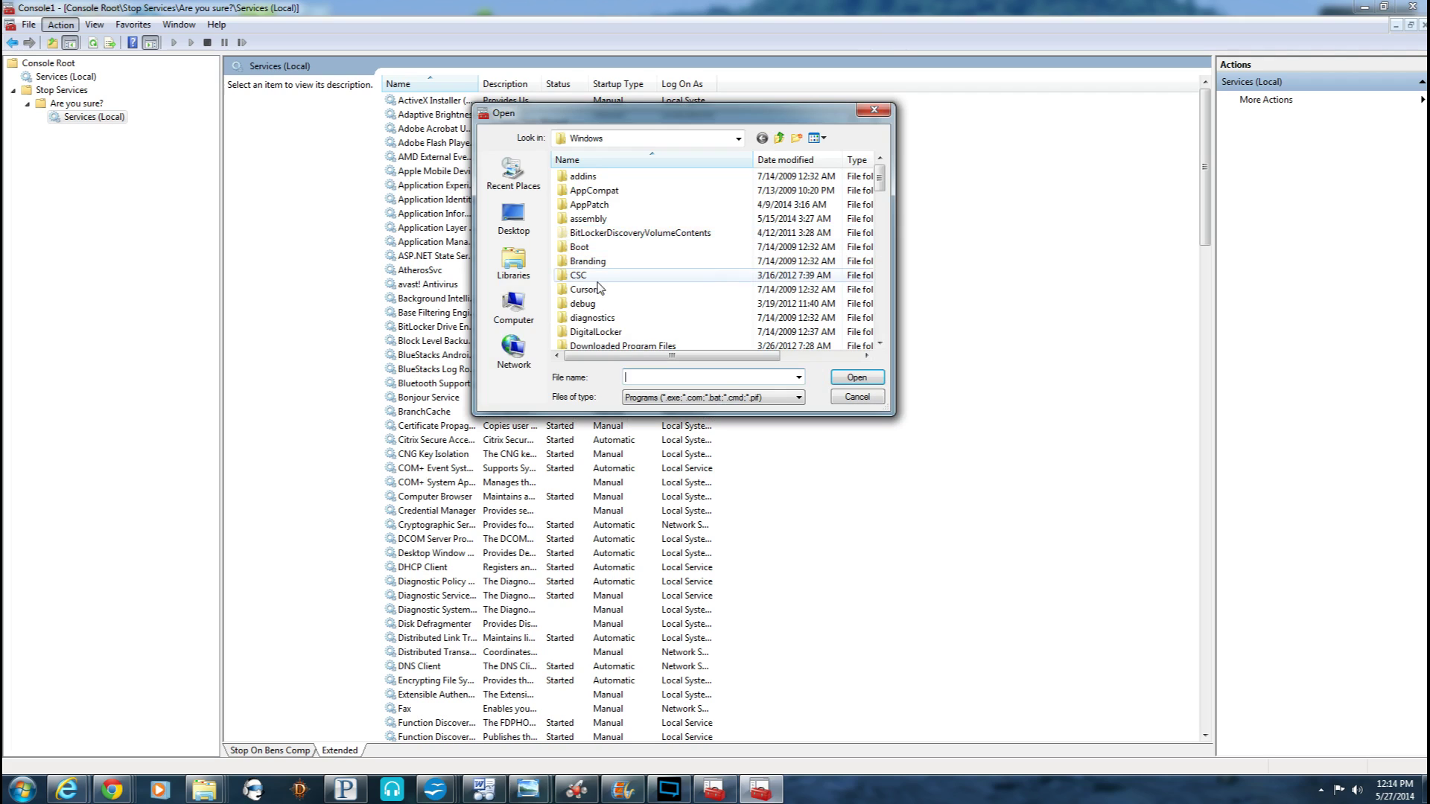
pyautogui.click(514, 306)
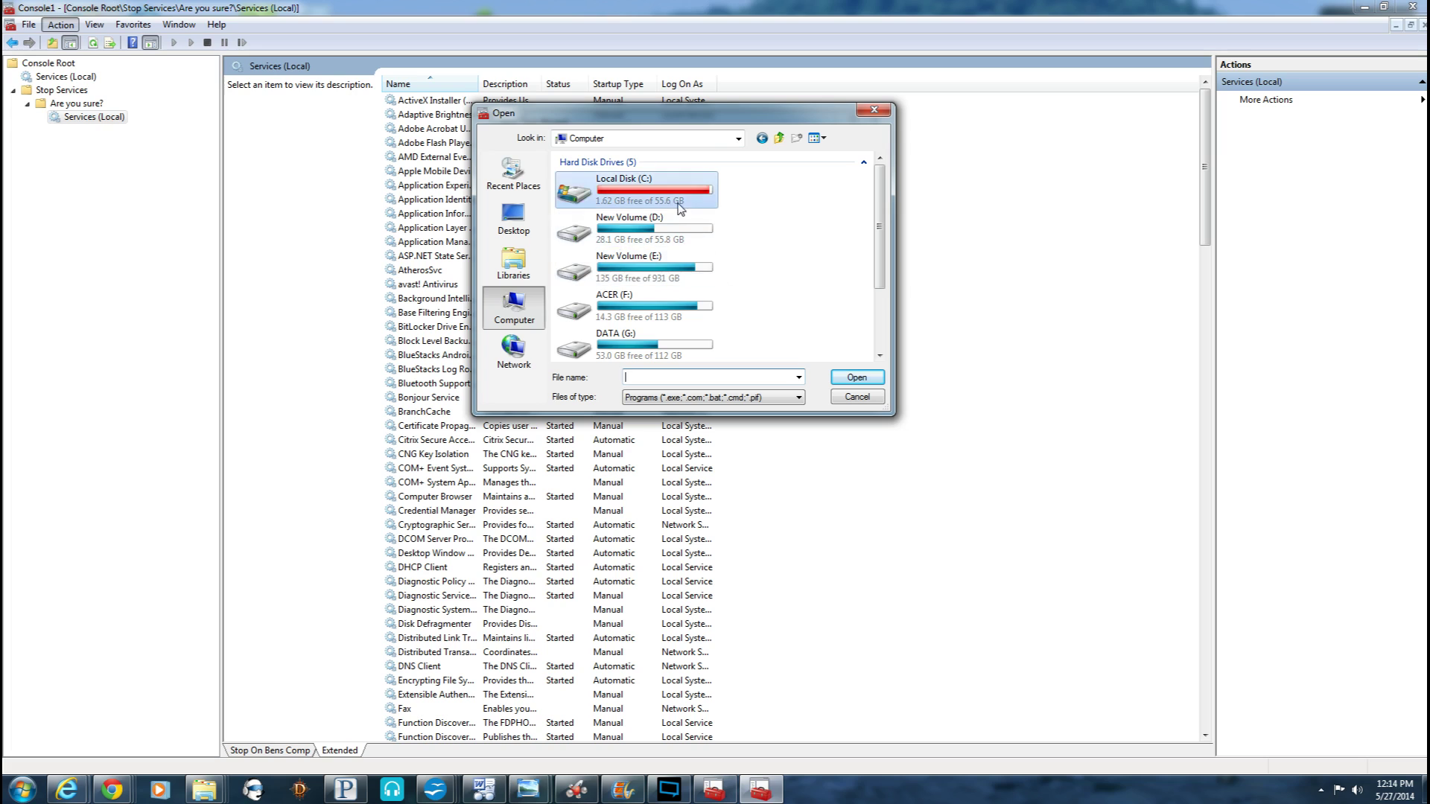
pyautogui.doubleClick(656, 190)
pyautogui.scroll(-3, 633, 283)
pyautogui.doubleClick(588, 332)
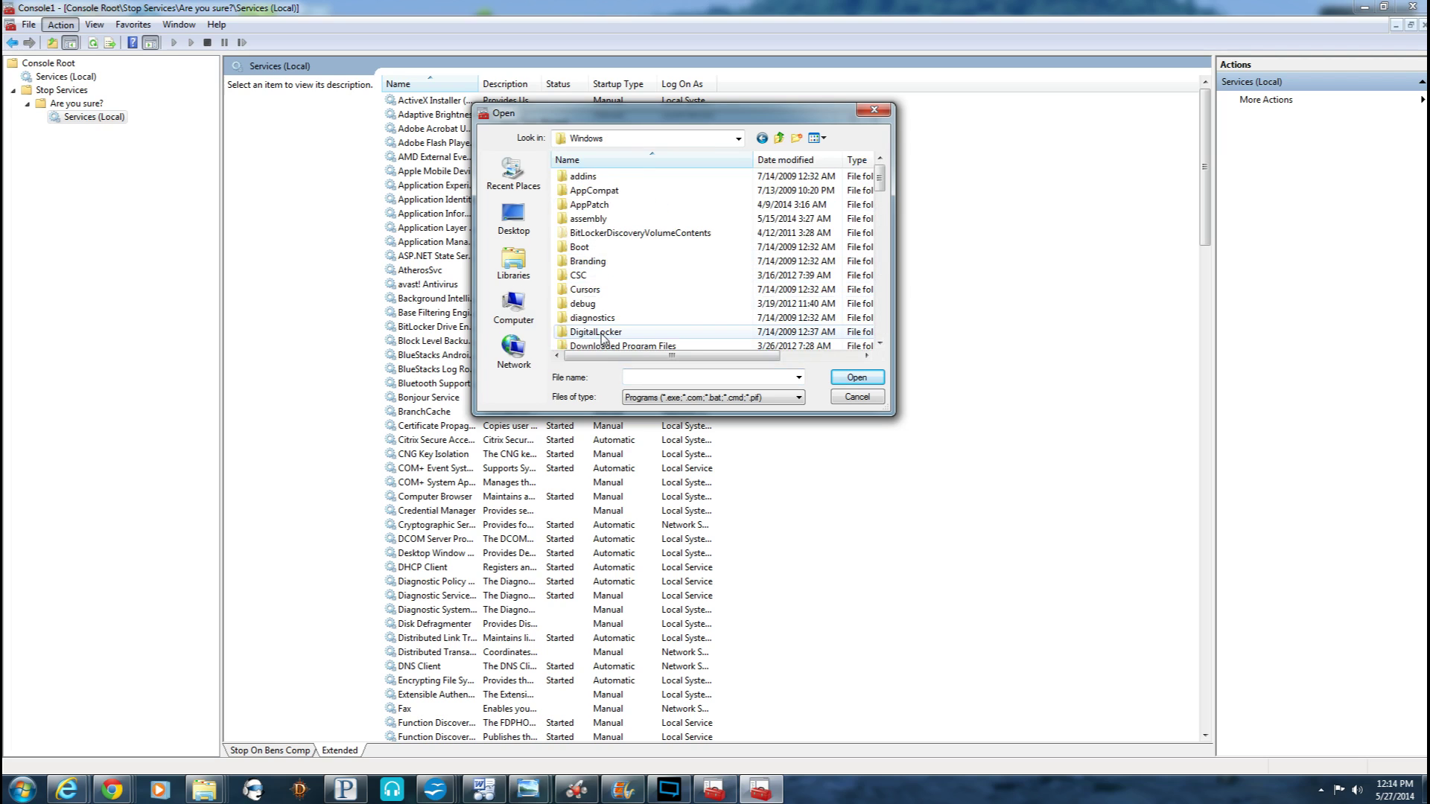
pyautogui.scroll(-15, 607, 335)
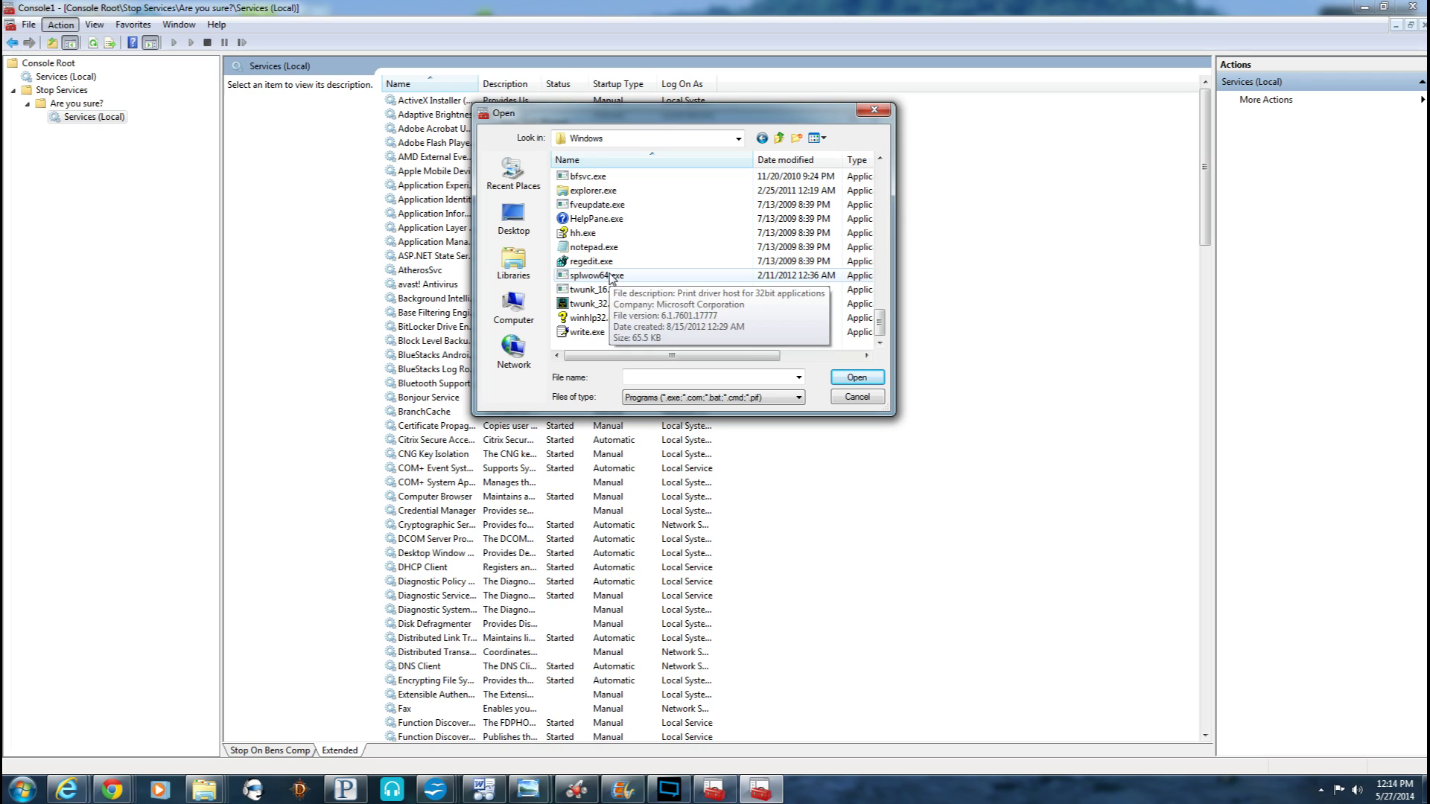
pyautogui.click(611, 248)
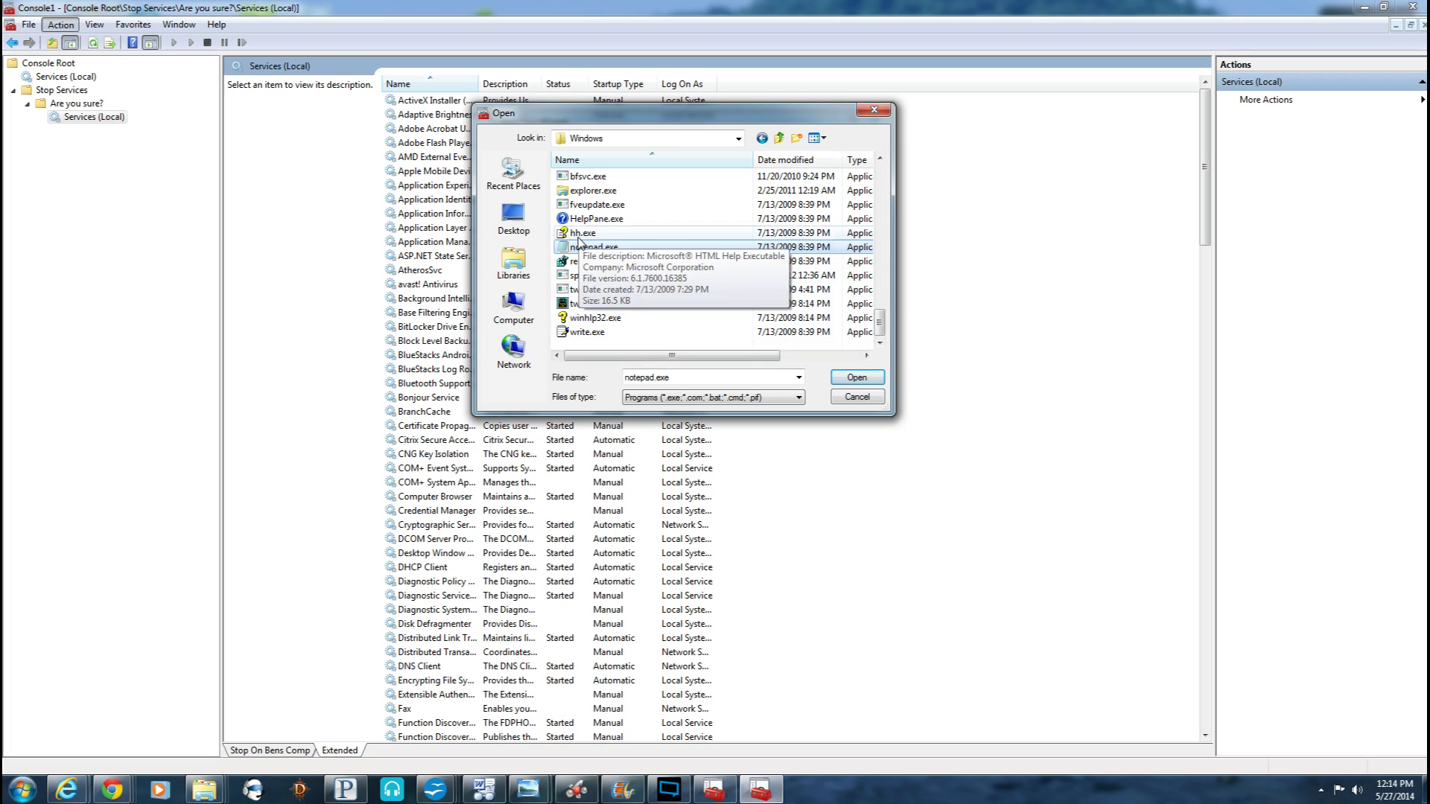
pyautogui.click(857, 378)
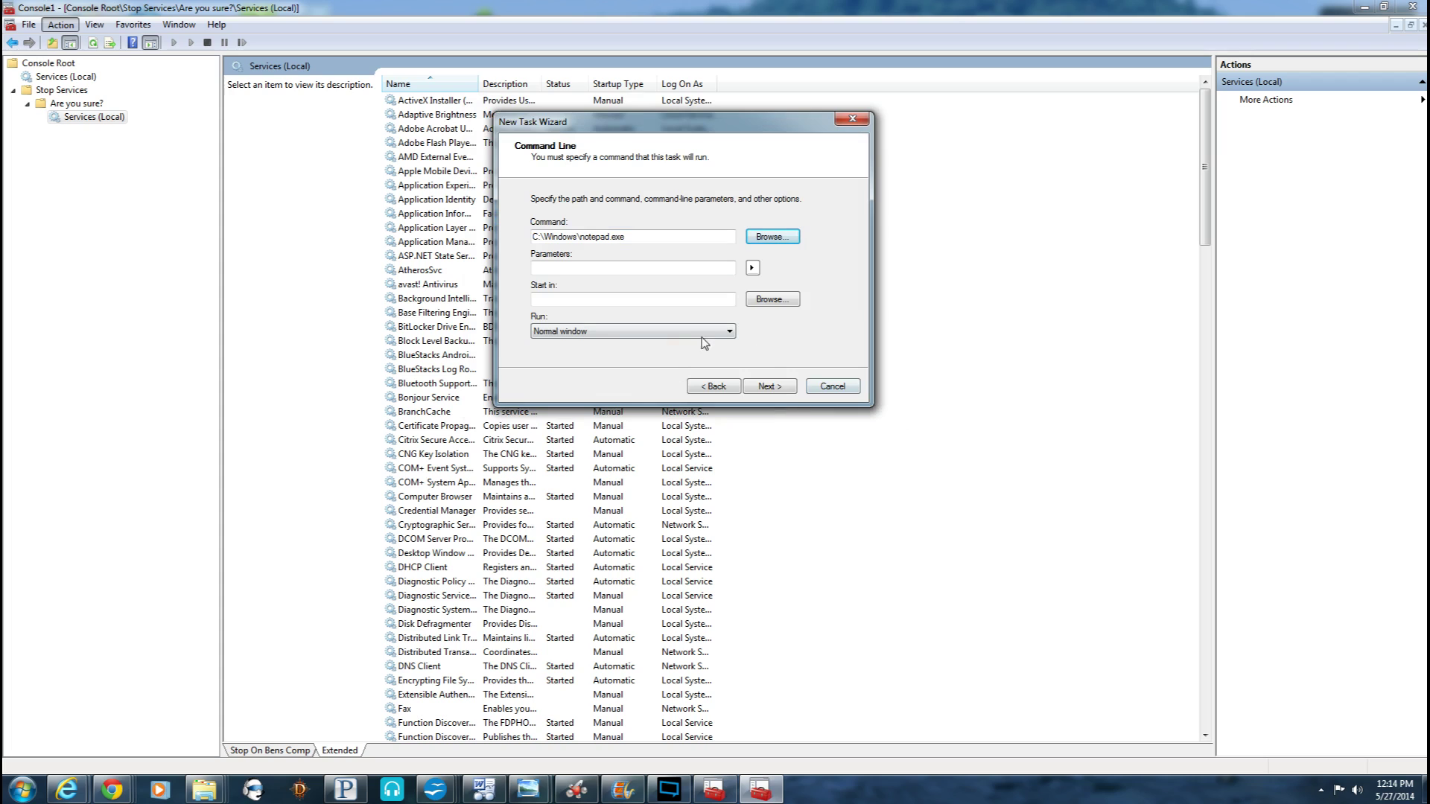
pyautogui.click(771, 387)
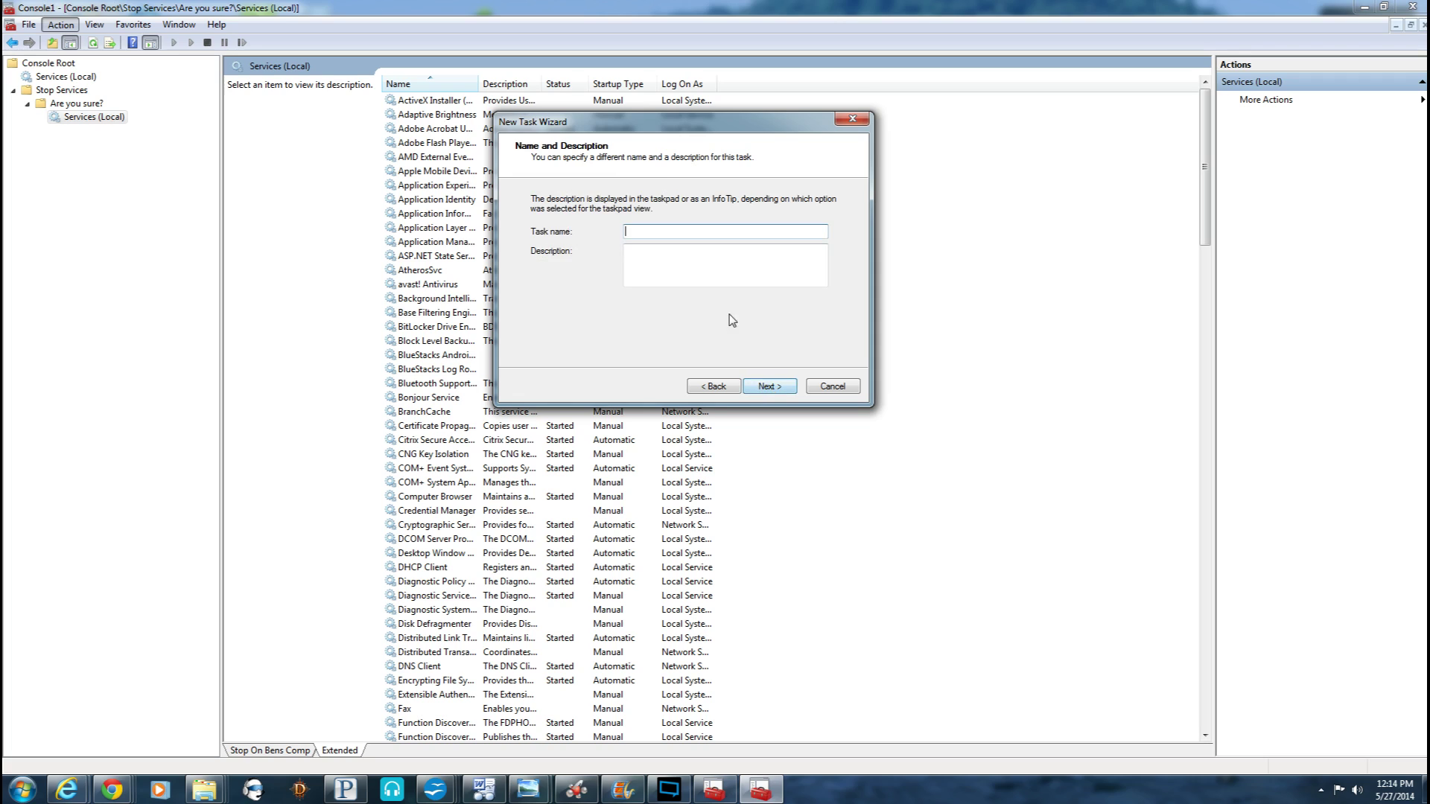
# - Name the task "Another notepad" and give it the description "Noptepads are cool"
pyautogui.write('Another notepad')
pyautogui.press('Tab')
pyautogui.write('No')
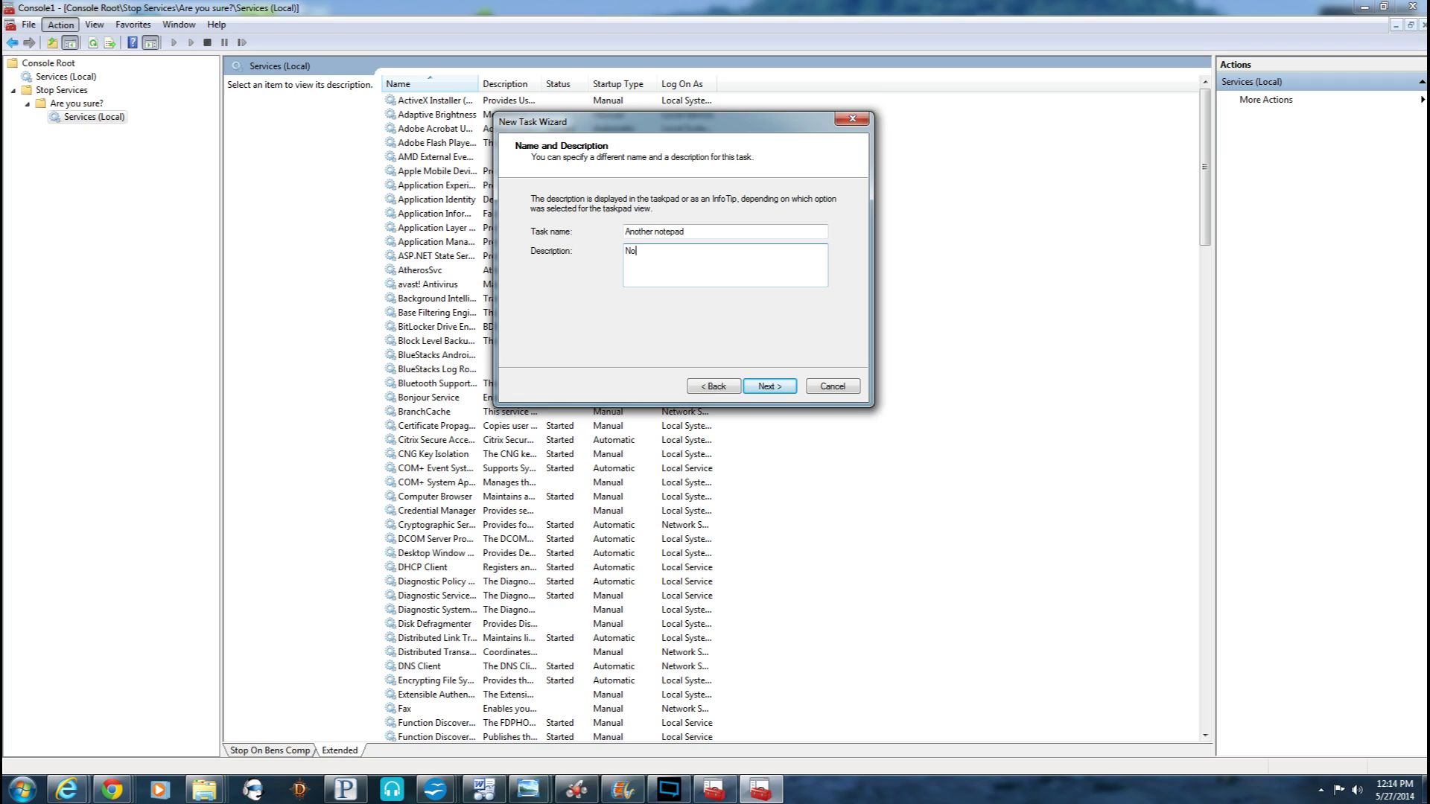
pyautogui.write('ptepads are cool')
pyautogui.click(766, 388)
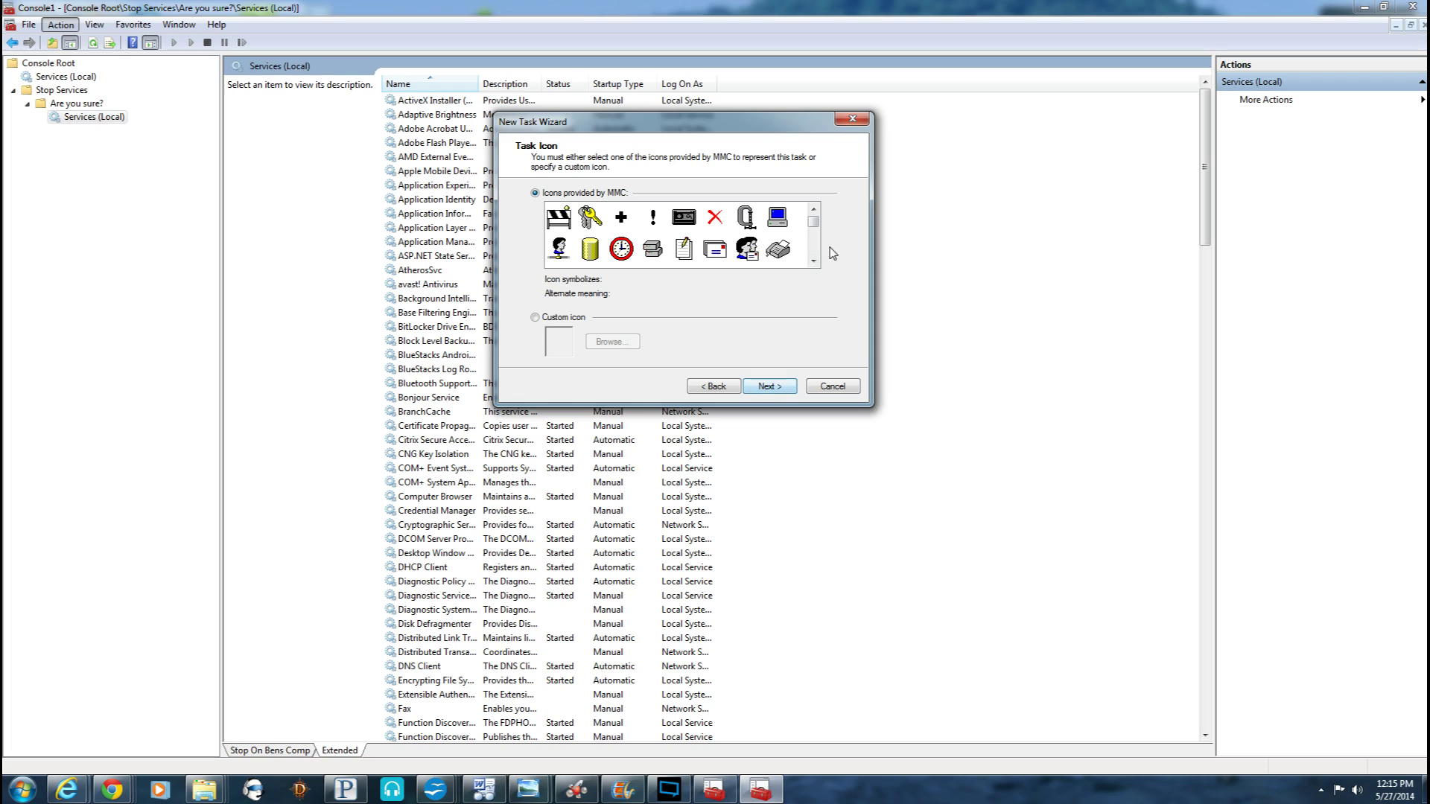
# - Assign the green notebook icon provided by MMC to the task and complete the task's creation
pyautogui.moveTo(814, 214); pyautogui.dragTo(815, 230)
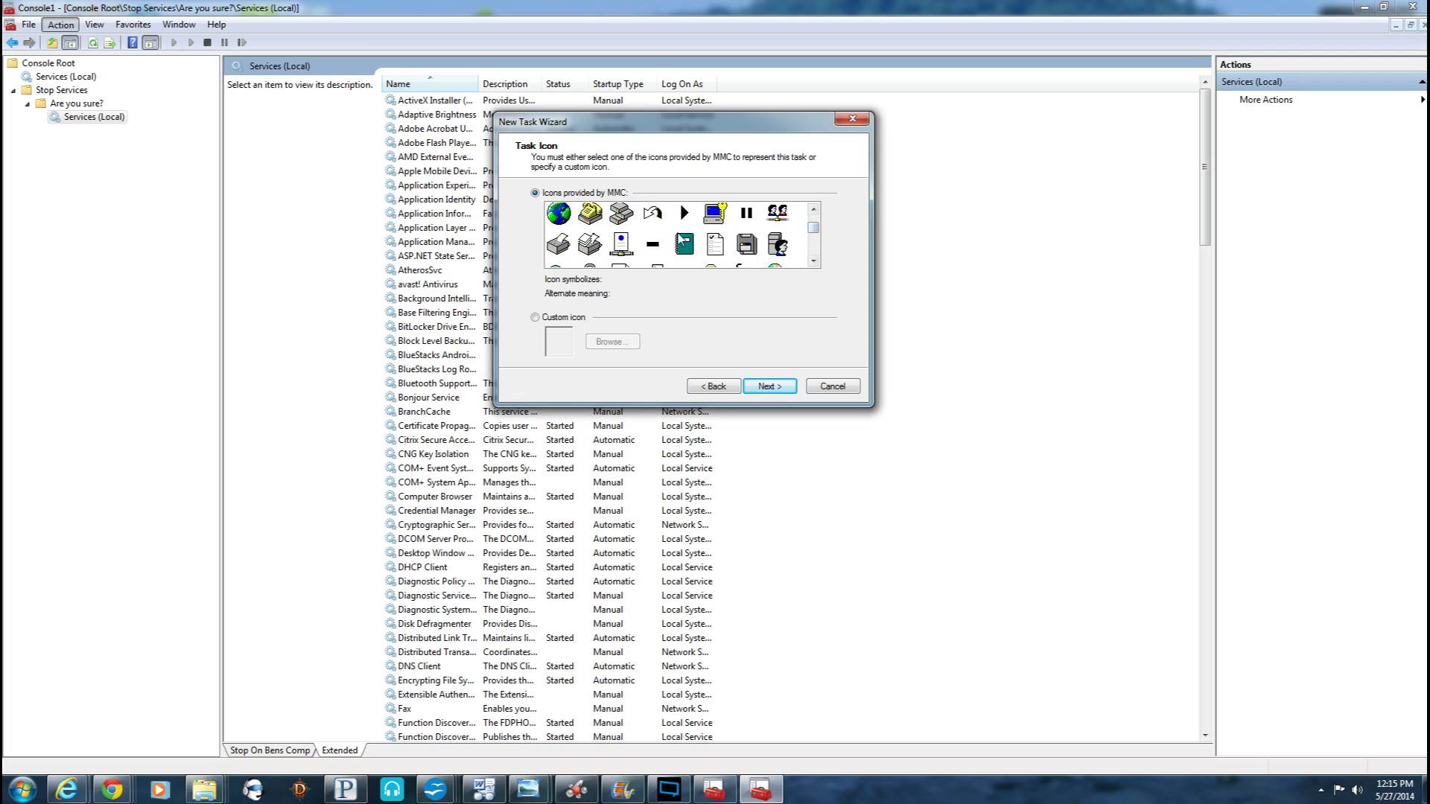
pyautogui.click(685, 242)
pyautogui.click(768, 385)
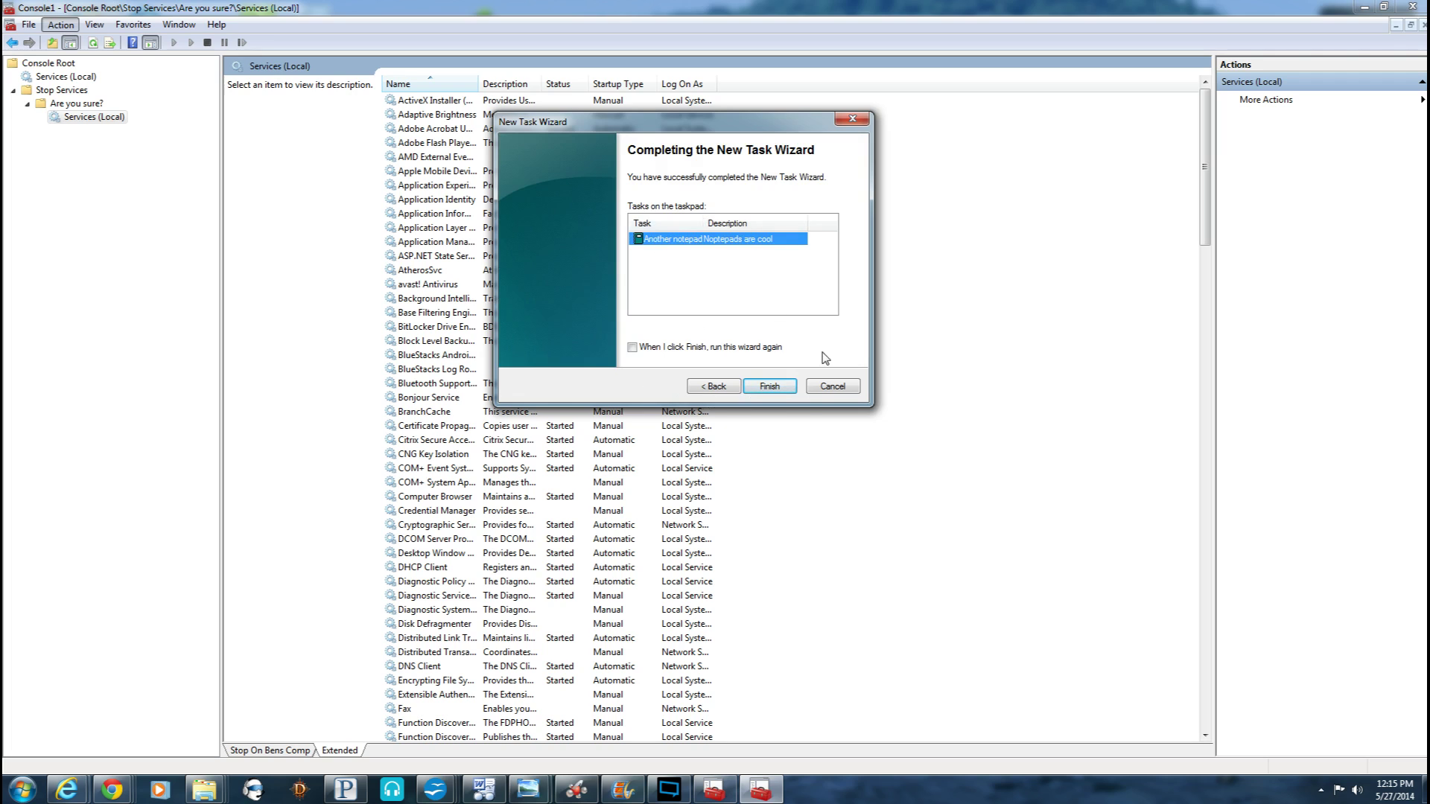
pyautogui.click(769, 385)
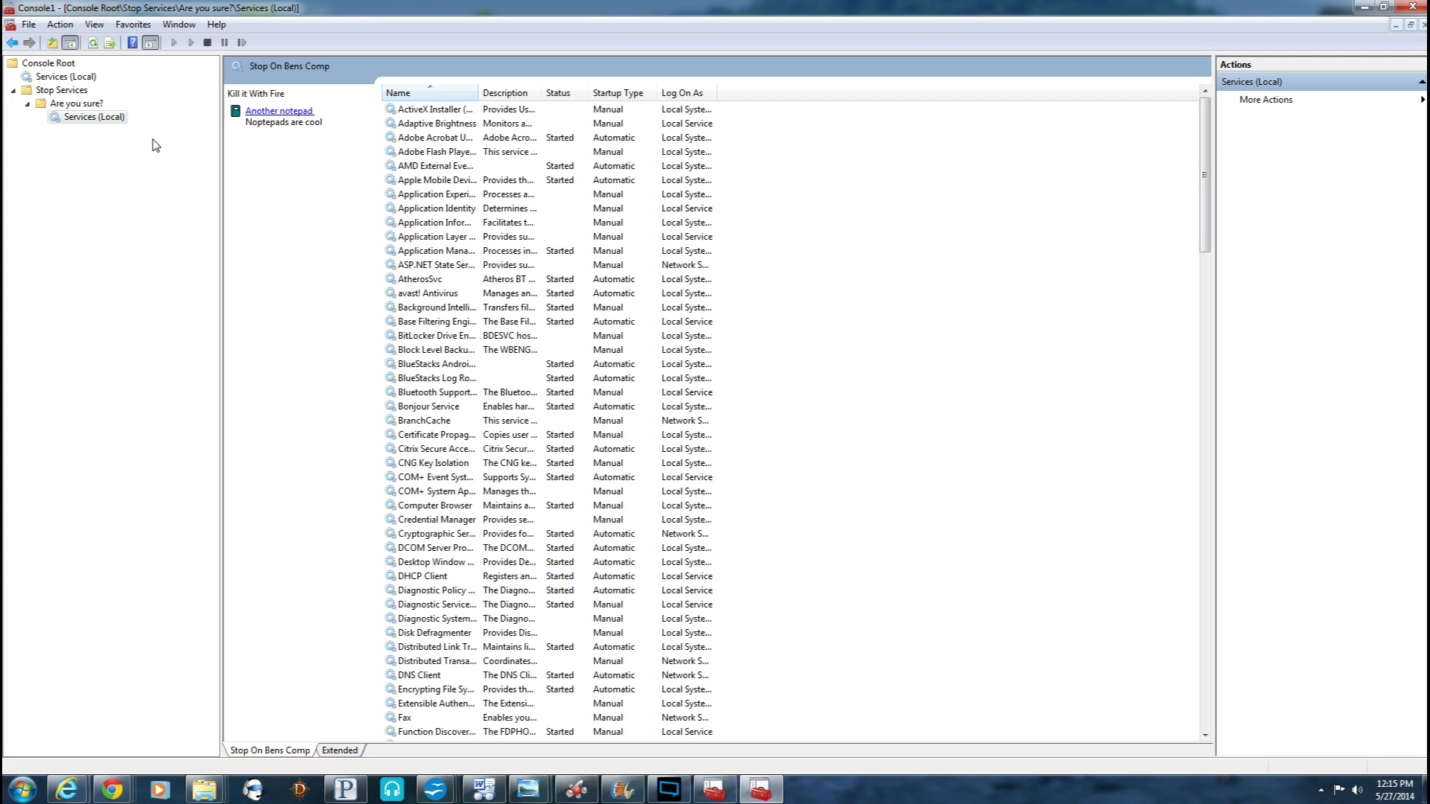
# - View the Computer 1 taskpad of the root Services snap-in
pyautogui.click(78, 80)
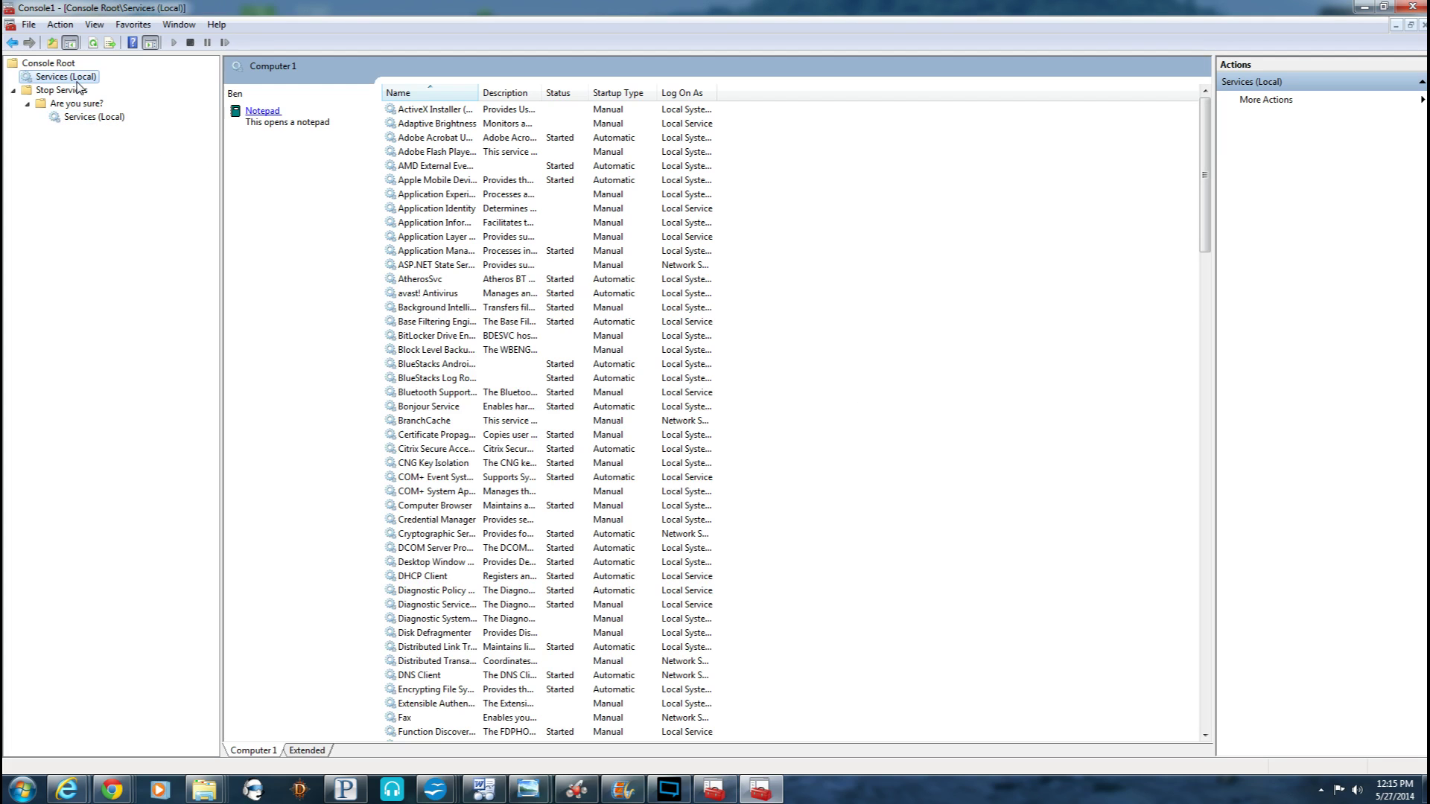
# - Compare the Stop On Bens Comp taskpad of the nested Services snap-in with the Computer 1 taskpad of the root Services snap-in
pyautogui.click(95, 118)
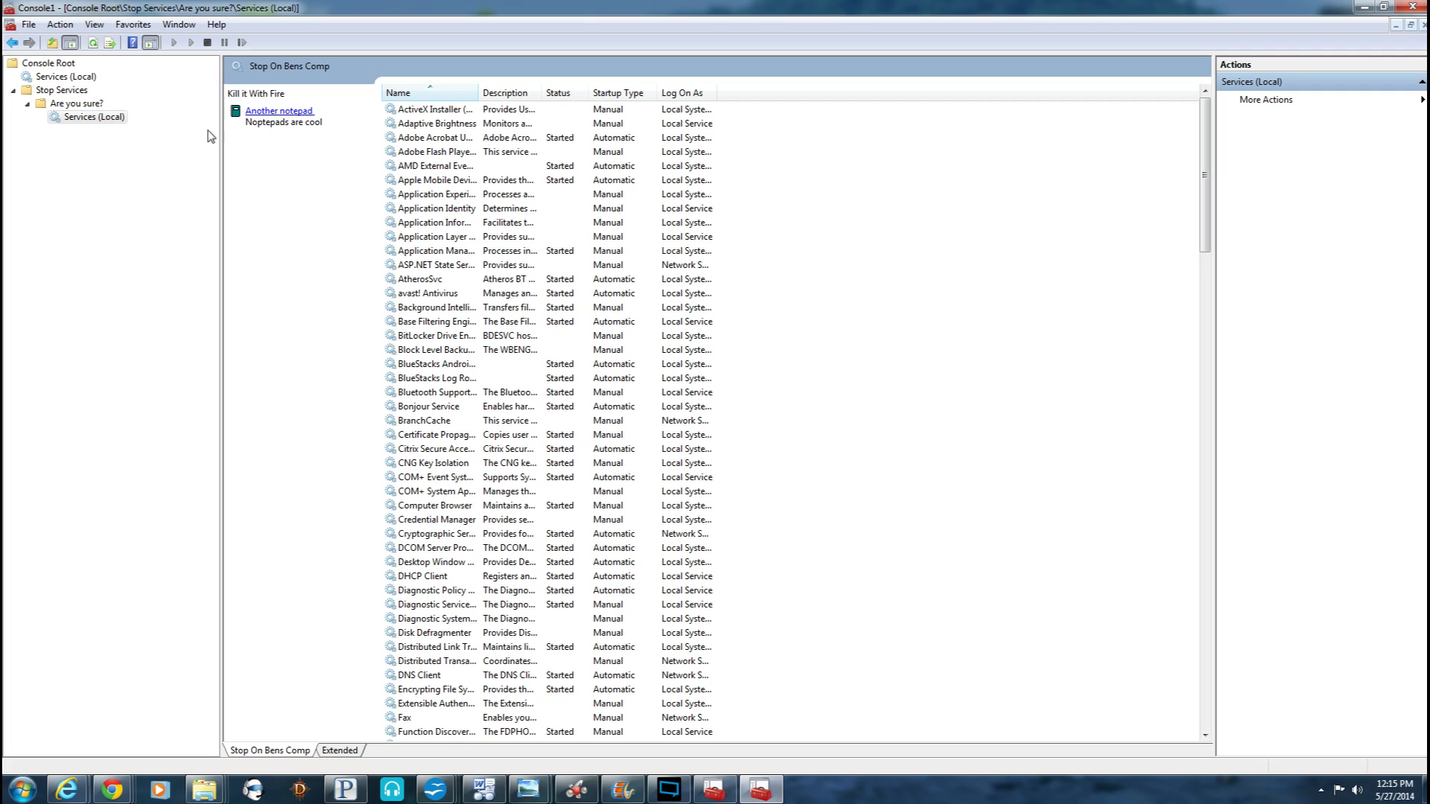
pyautogui.click(79, 78)
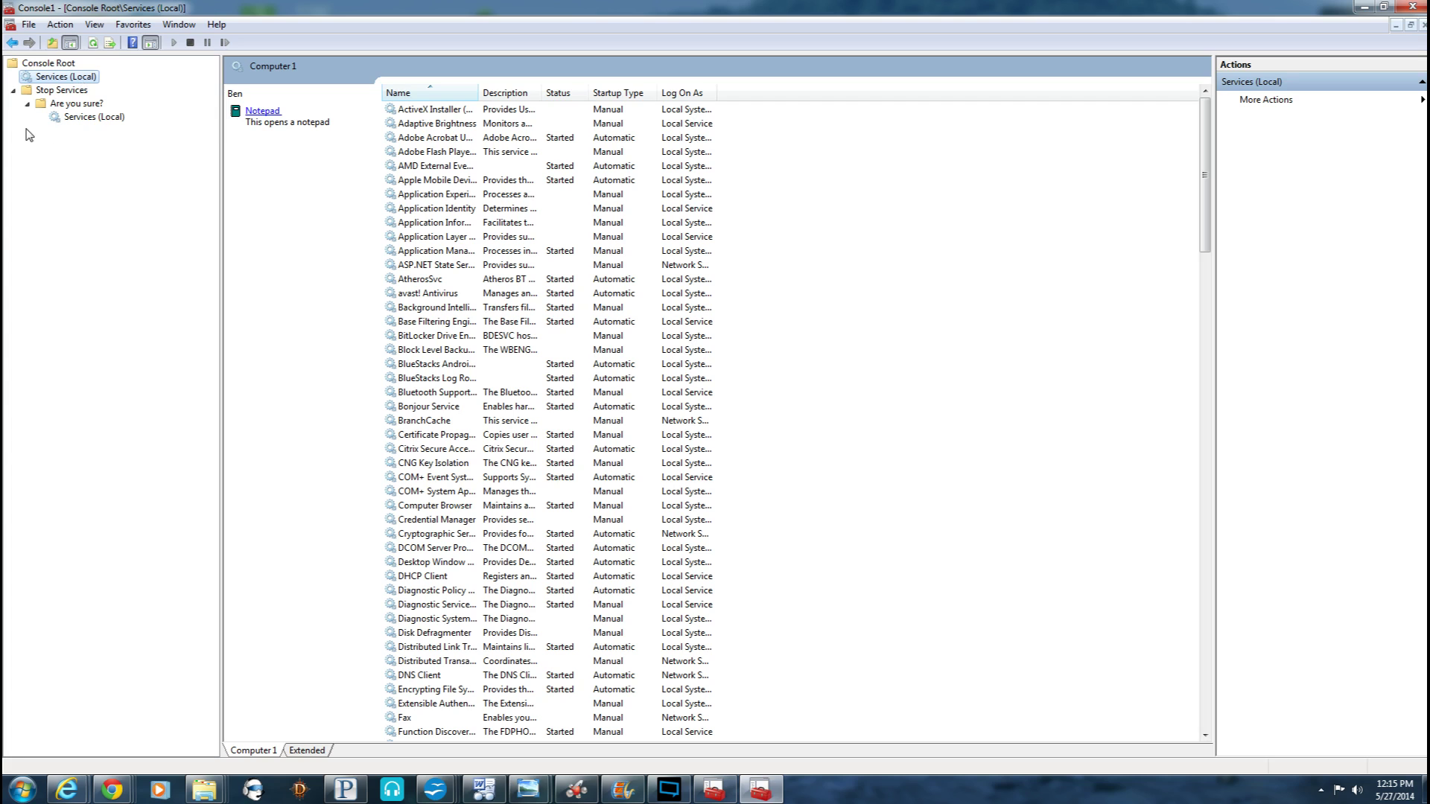
pyautogui.click(75, 117)
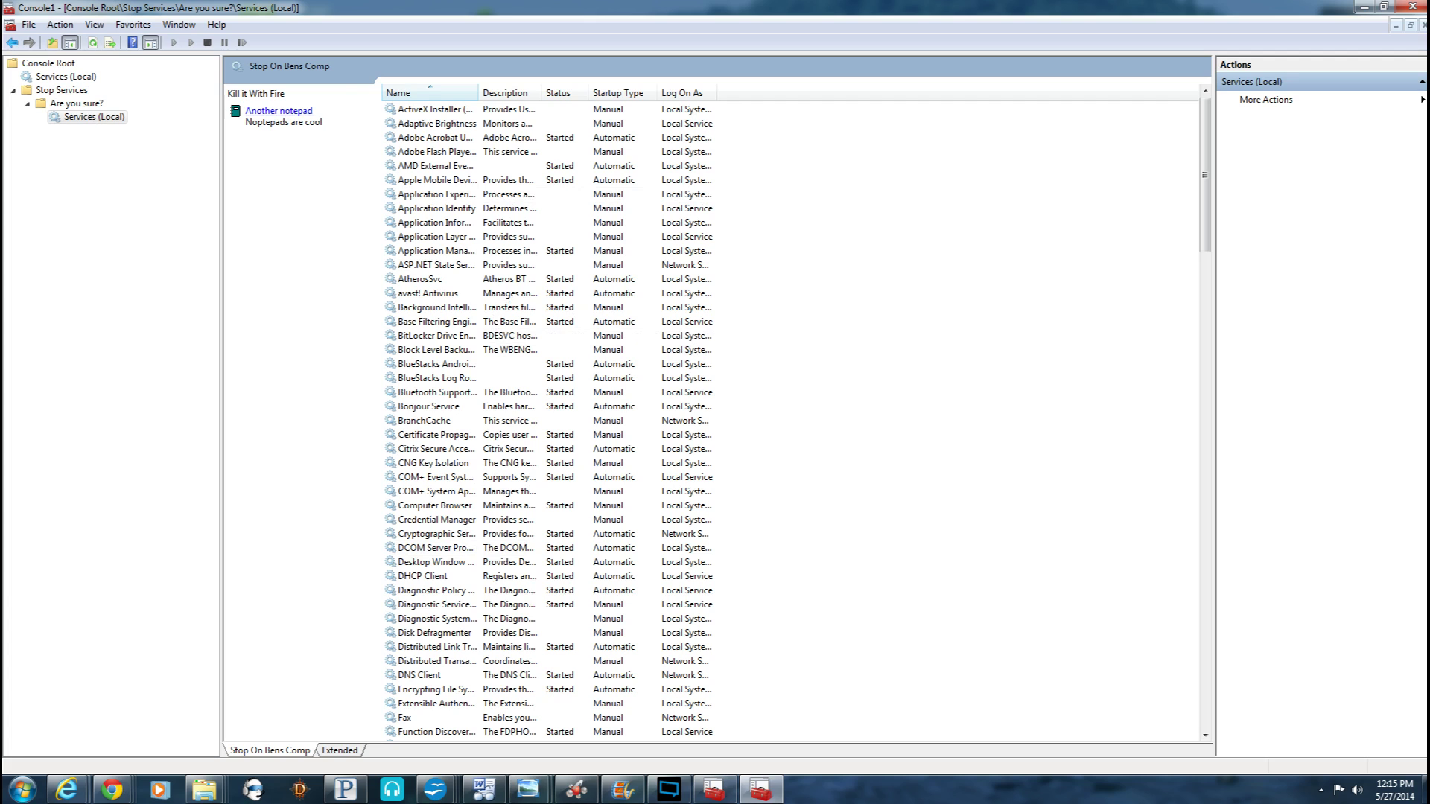
pyautogui.click(83, 77)
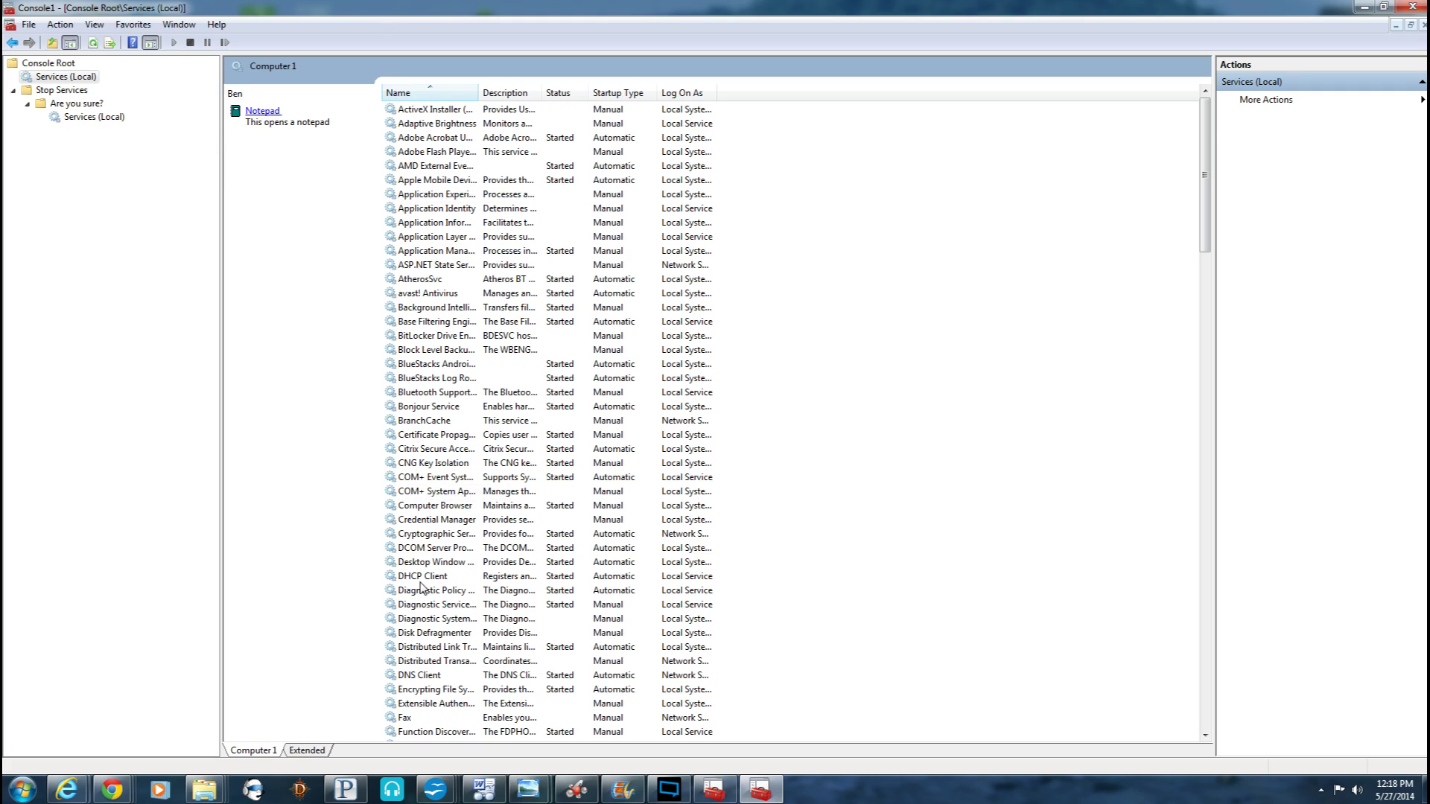
# - Browse the services list around avast! Antivirus in the Computer 1 taskpad and run the taskpad's Notepad task
pyautogui.click(426, 645)
pyautogui.click(451, 294)
pyautogui.scroll(-20, 461, 581)
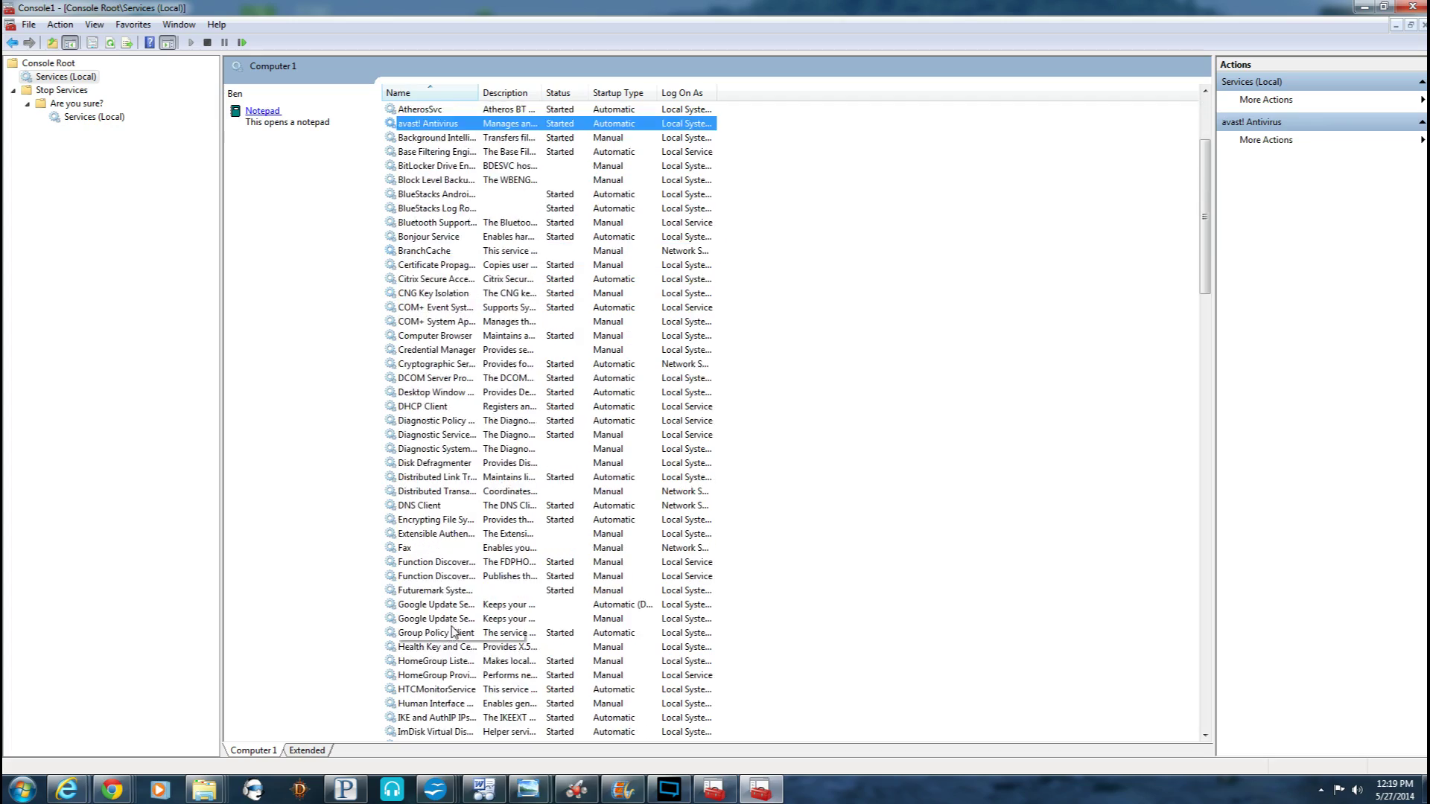
pyautogui.scroll(20, 447, 607)
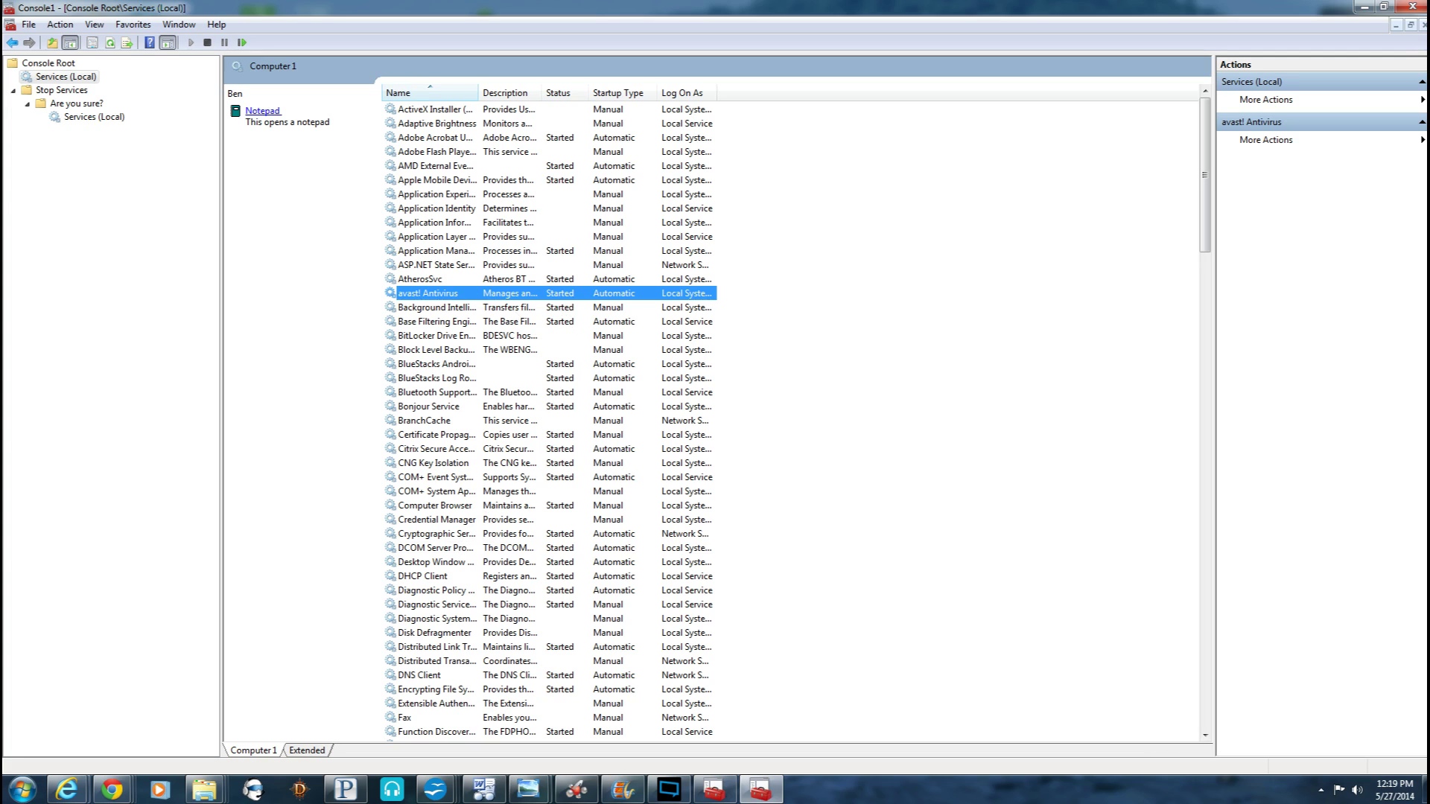
pyautogui.click(258, 112)
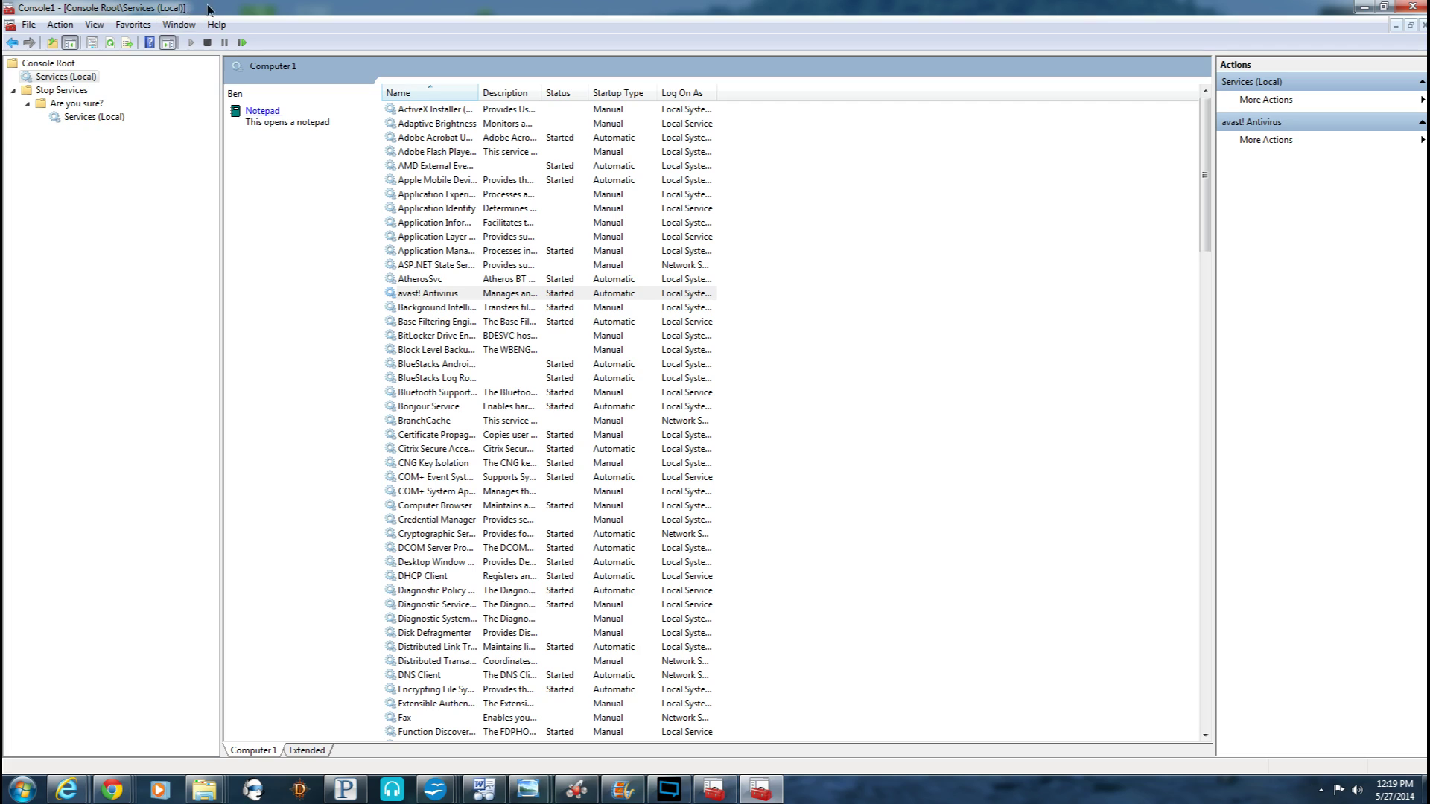
# - Open the Customize View settings for the console window
pyautogui.click(185, 25)
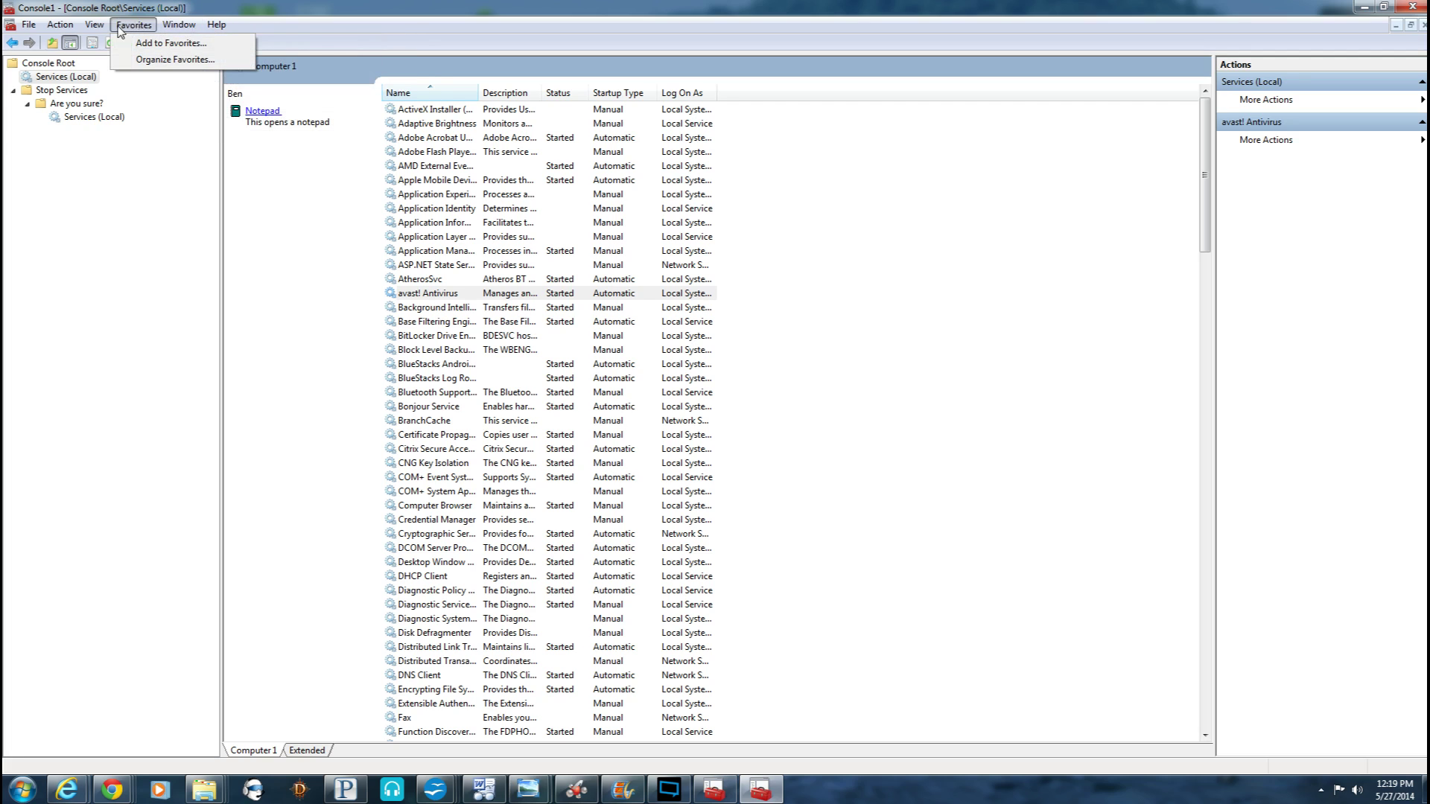
pyautogui.moveTo(99, 30)
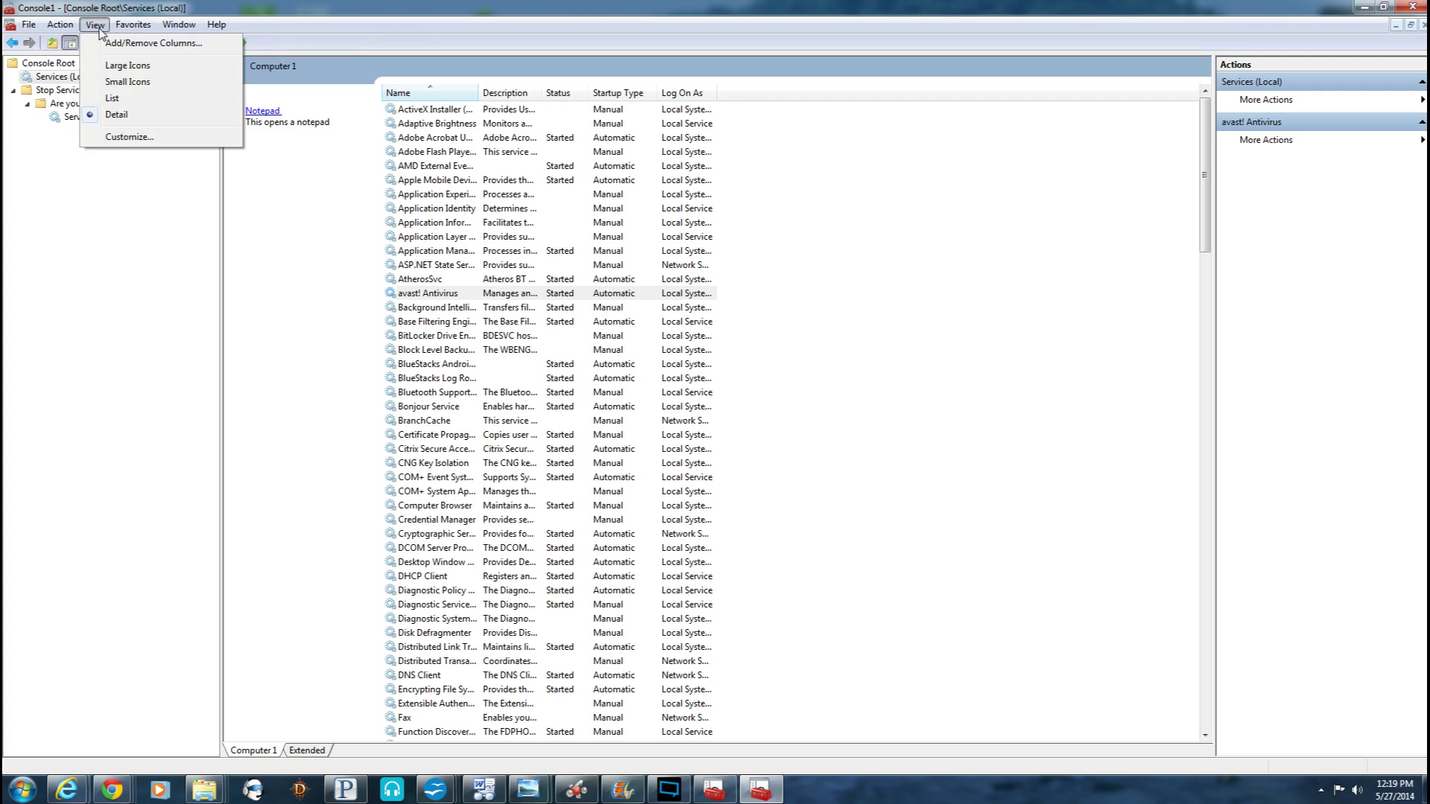
pyautogui.click(128, 138)
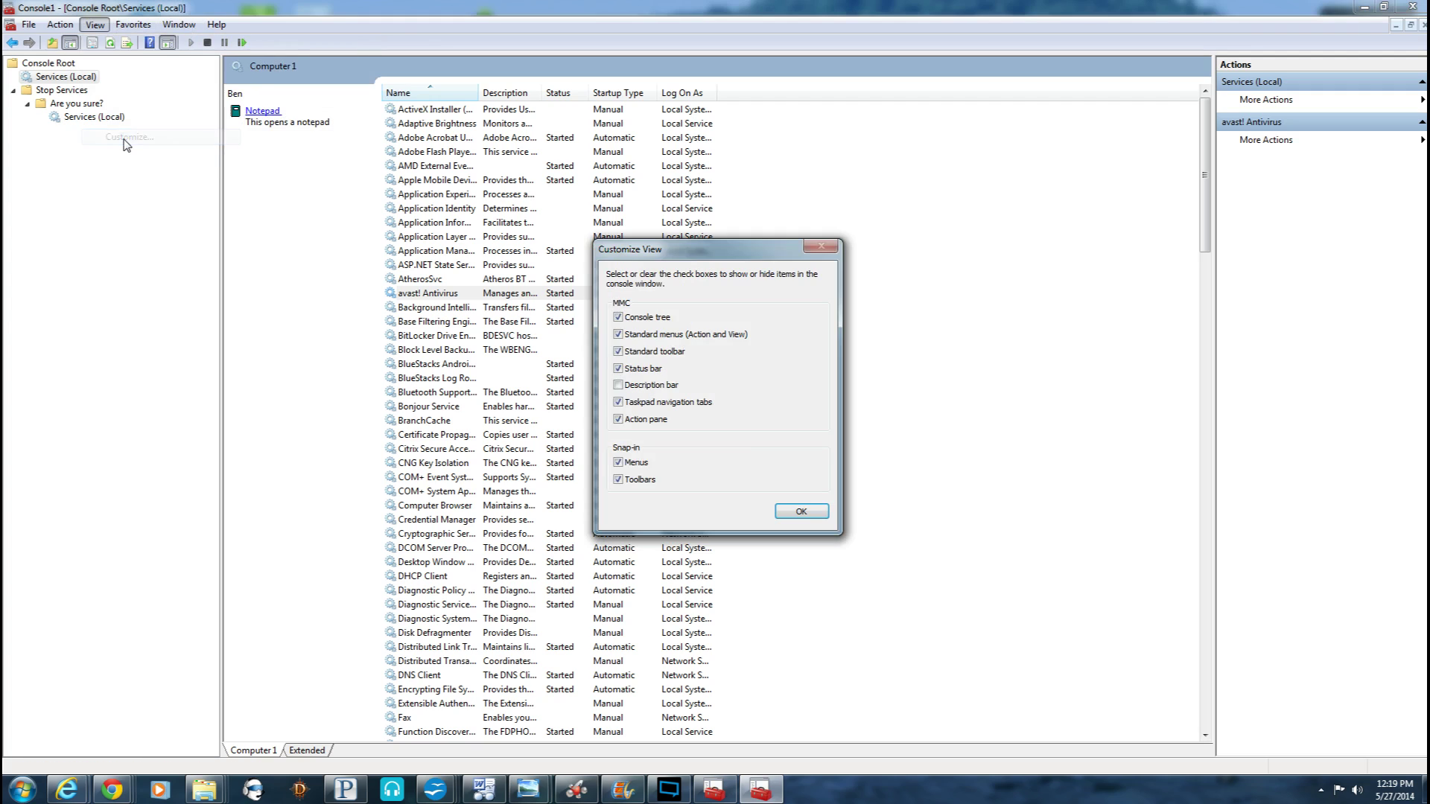
# - Try hiding the console tree and the status bar, restoring each one
pyautogui.click(619, 317)
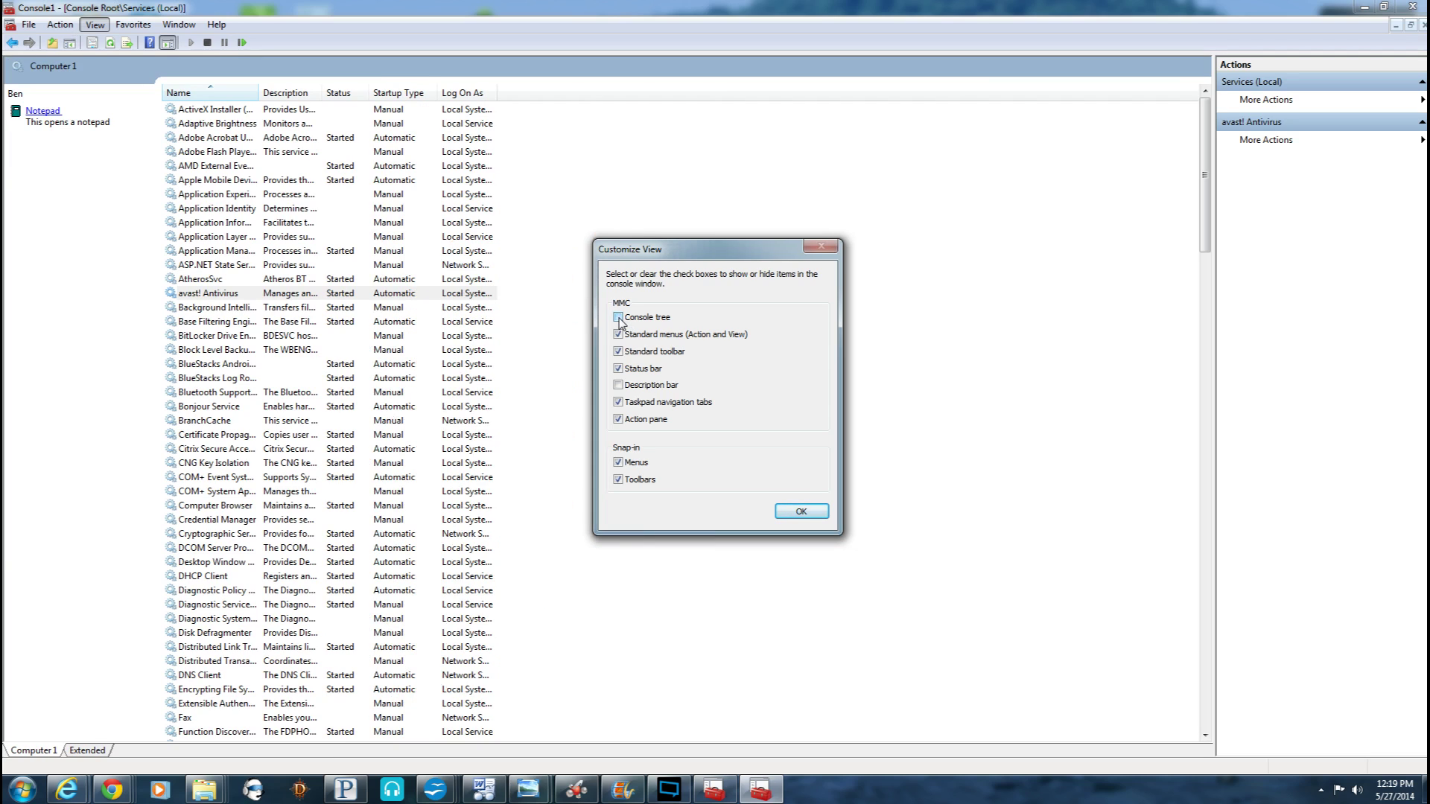
pyautogui.click(618, 317)
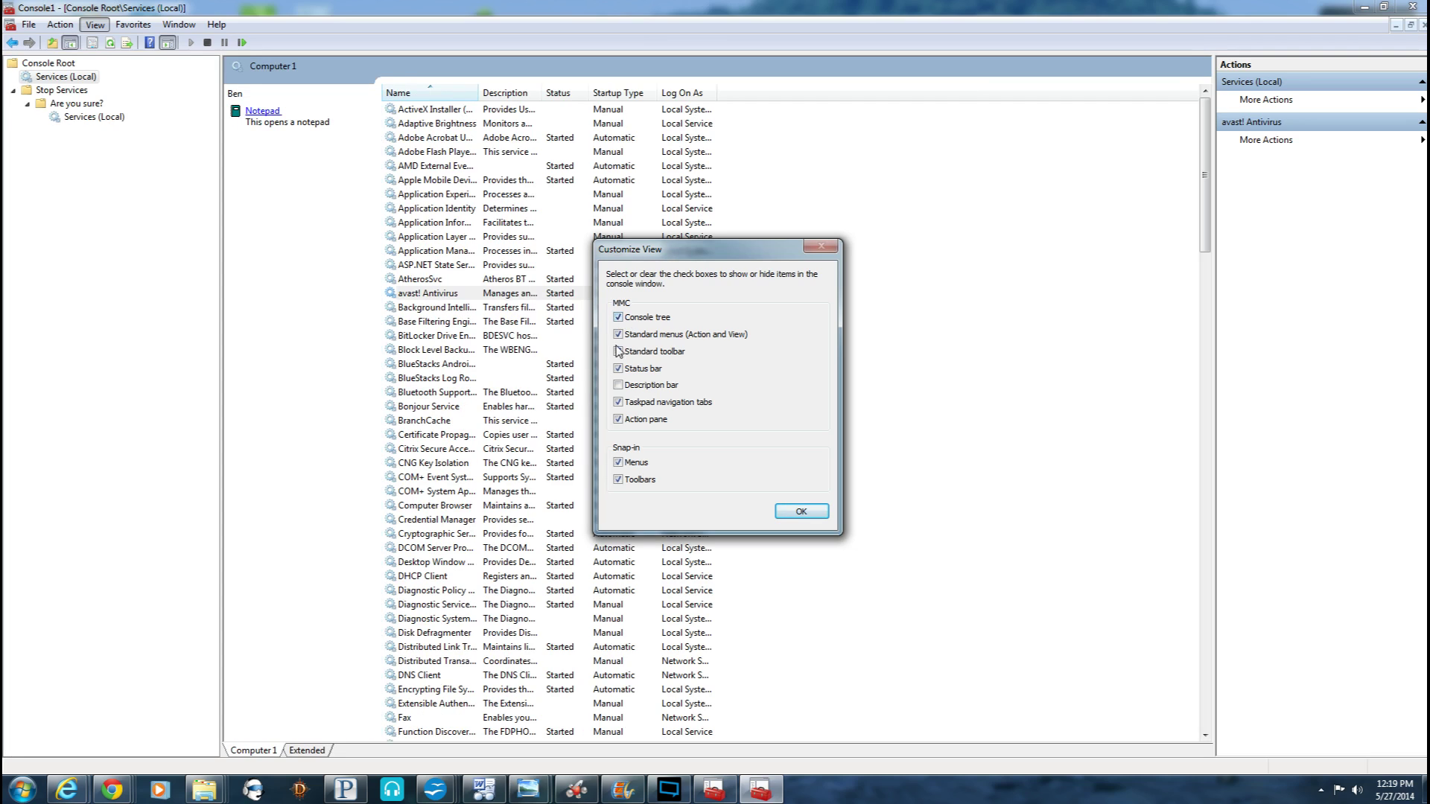
pyautogui.click(618, 368)
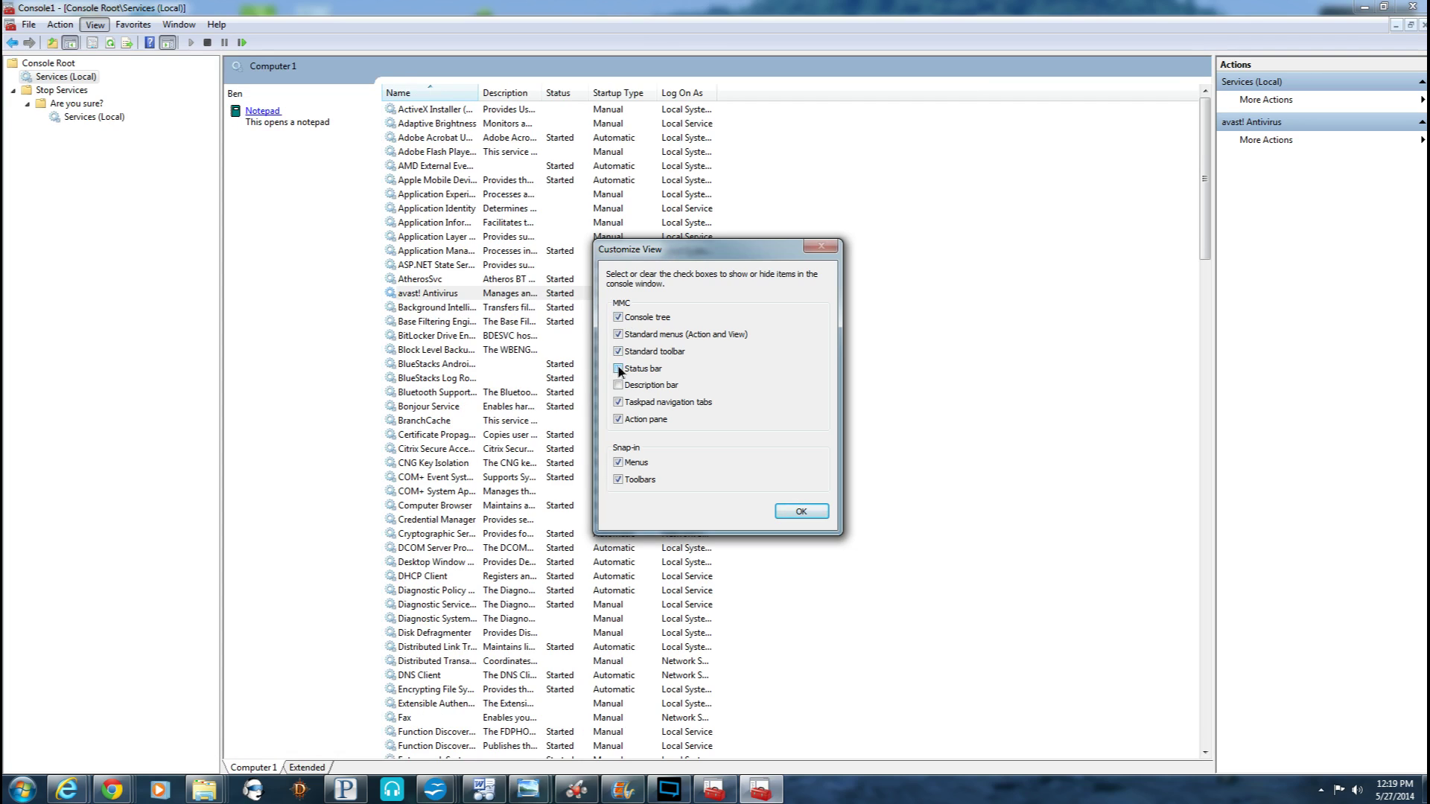
pyautogui.click(618, 369)
pyautogui.click(618, 368)
pyautogui.click(618, 369)
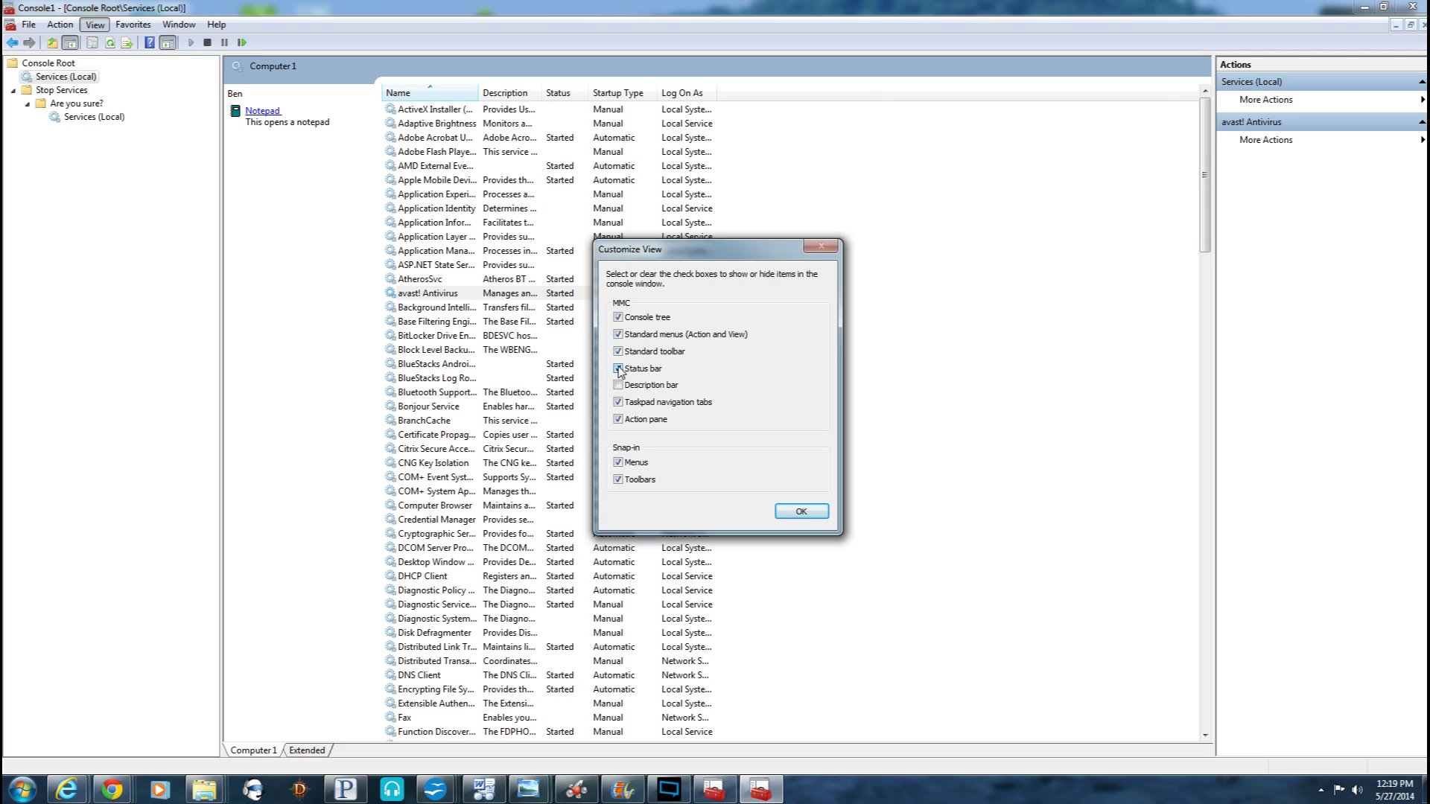
# - Try hiding the standard toolbar and restore it
pyautogui.click(618, 352)
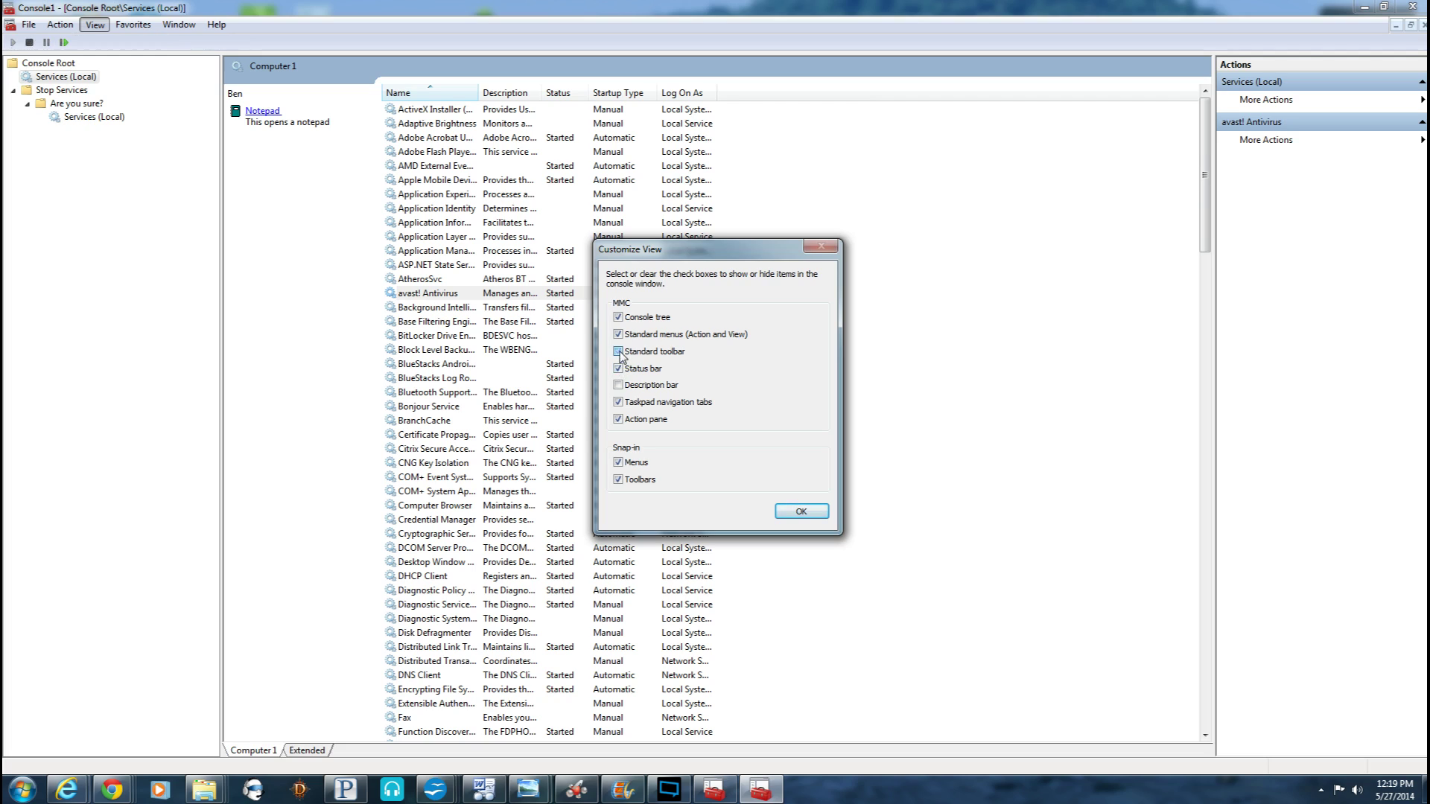
pyautogui.click(619, 352)
pyautogui.click(619, 352)
pyautogui.click(618, 351)
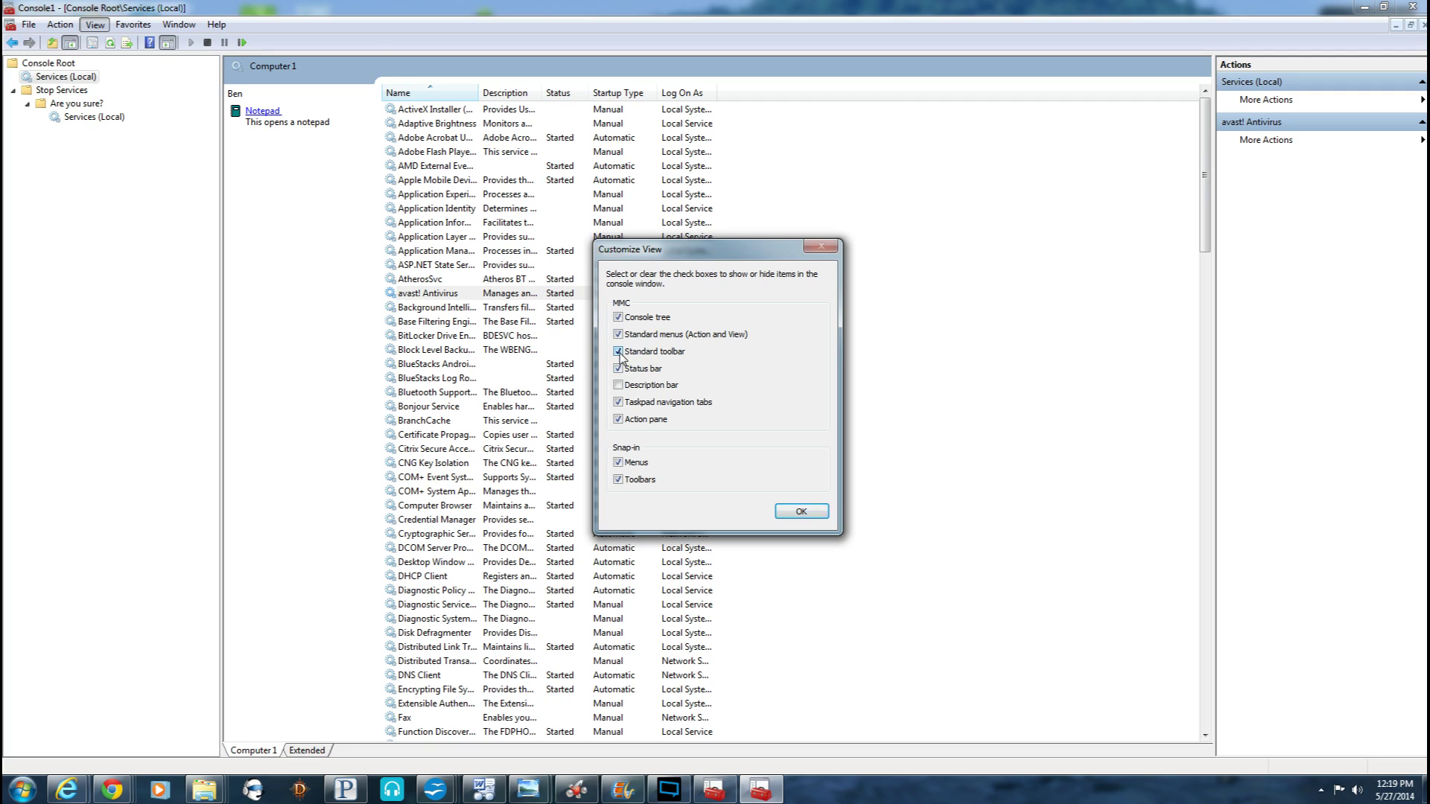
pyautogui.click(618, 352)
pyautogui.click(619, 352)
# - Try hiding the taskpad navigation tabs and the action pane, restoring each one
pyautogui.click(618, 402)
pyautogui.click(618, 402)
pyautogui.click(619, 402)
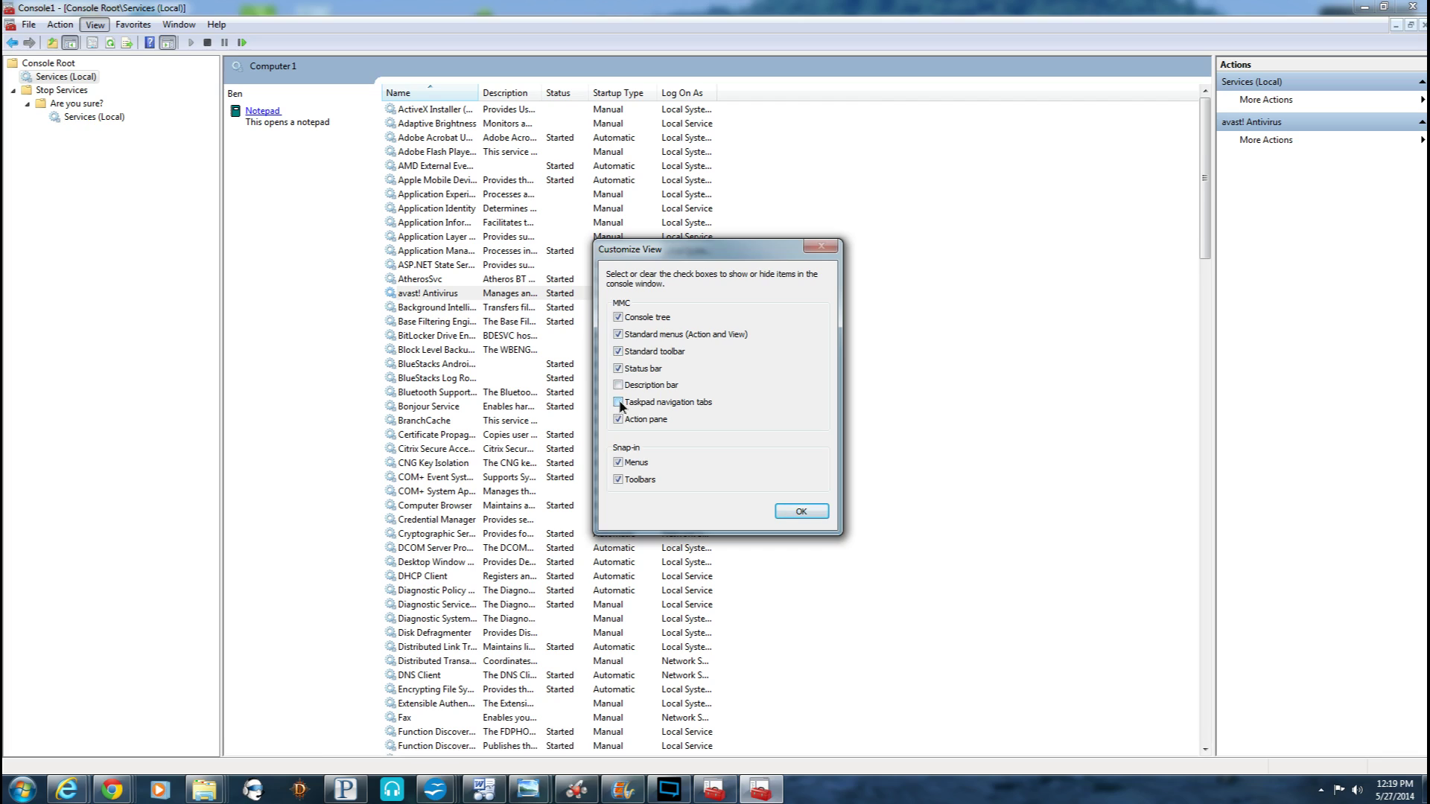
pyautogui.click(618, 402)
pyautogui.click(619, 420)
pyautogui.click(618, 420)
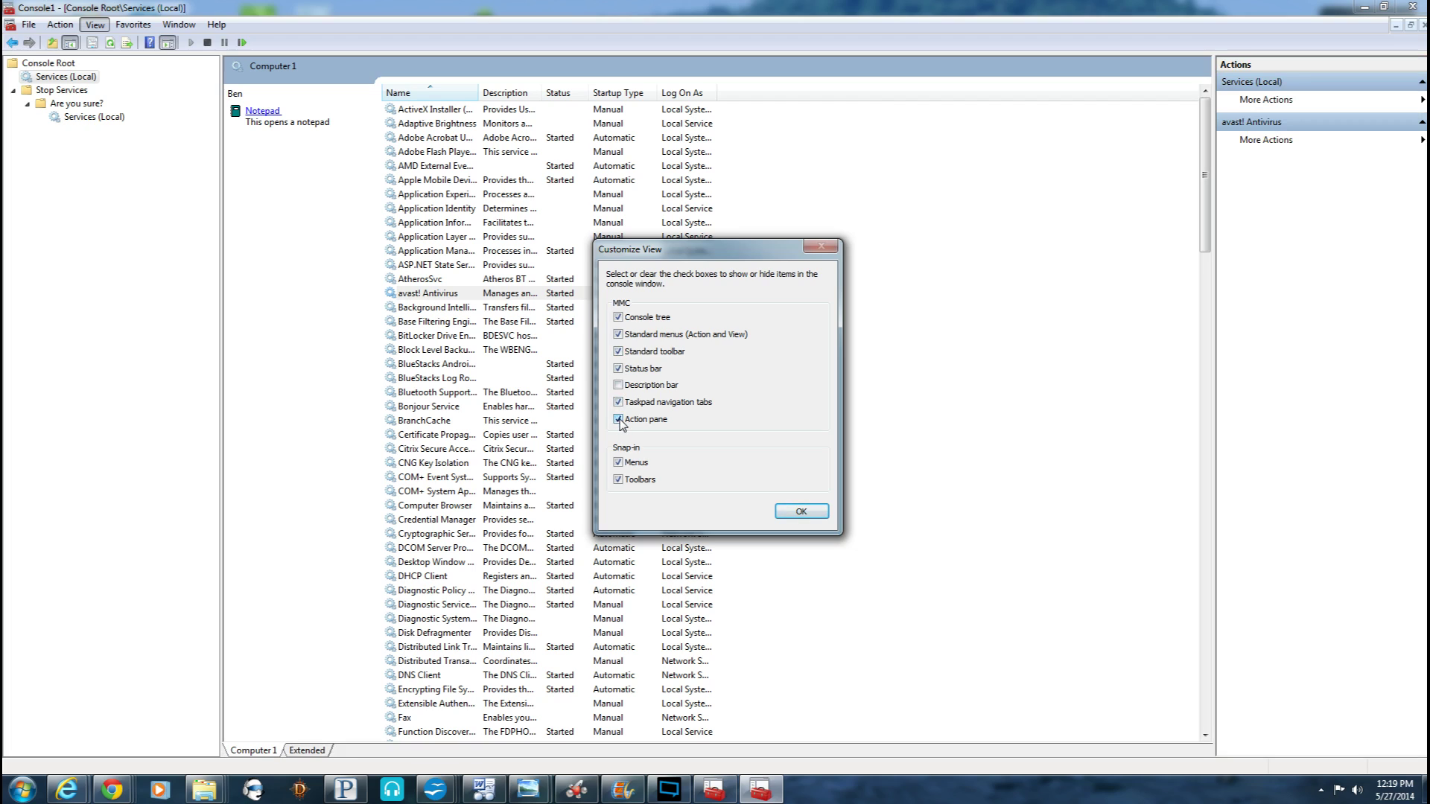
pyautogui.click(618, 419)
pyautogui.click(618, 419)
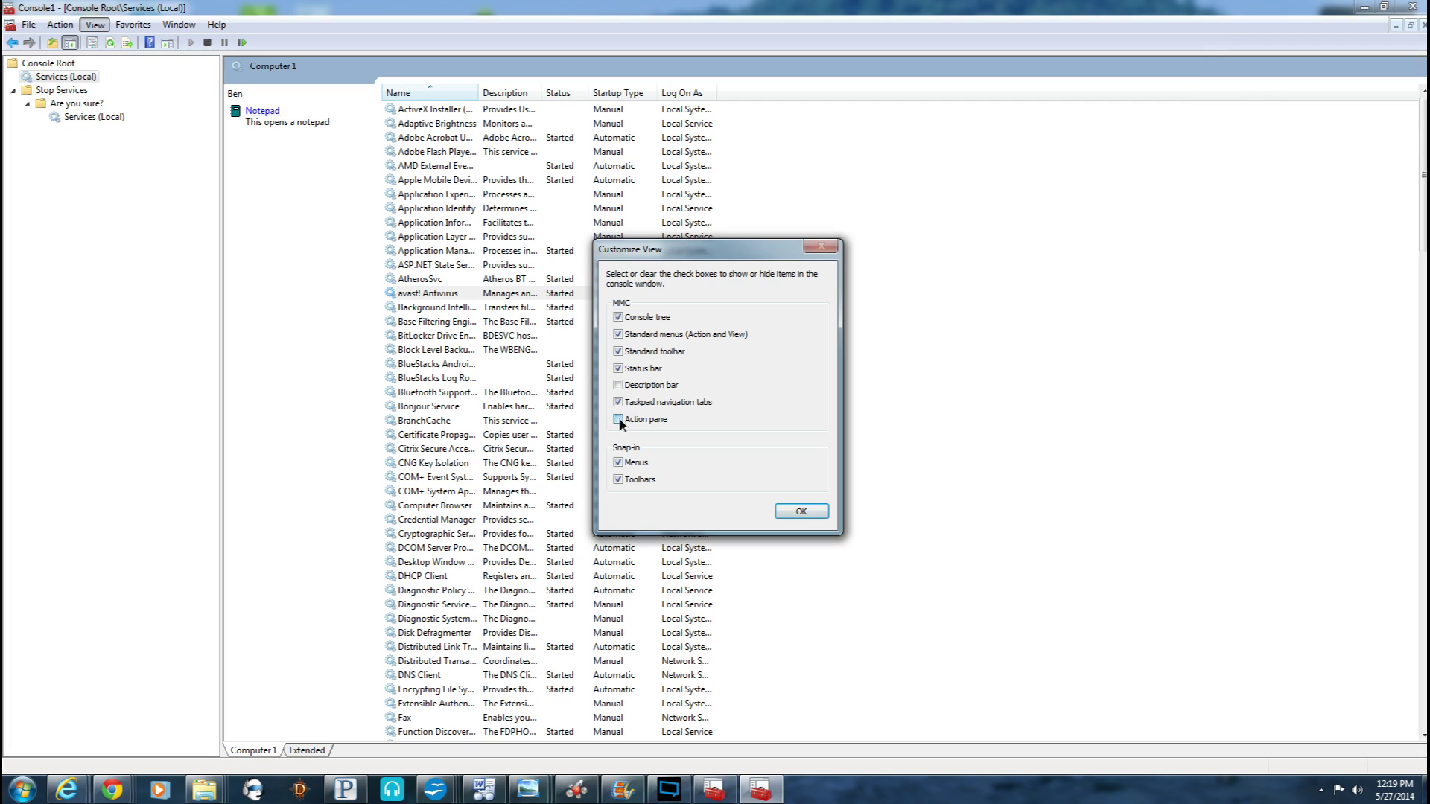
# - Enable the description bar in the console window and accept the view settings
pyautogui.click(618, 385)
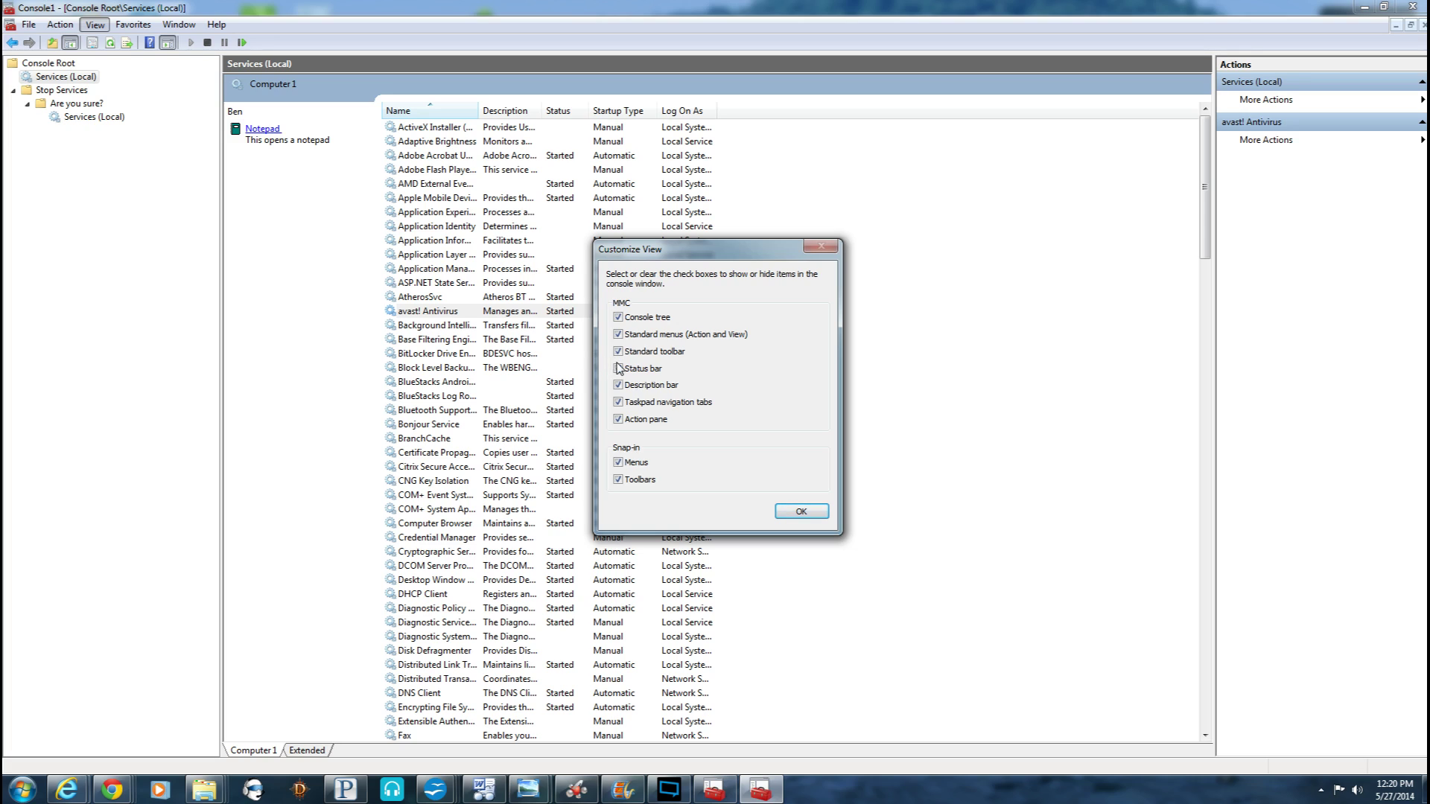
pyautogui.click(618, 385)
pyautogui.click(791, 512)
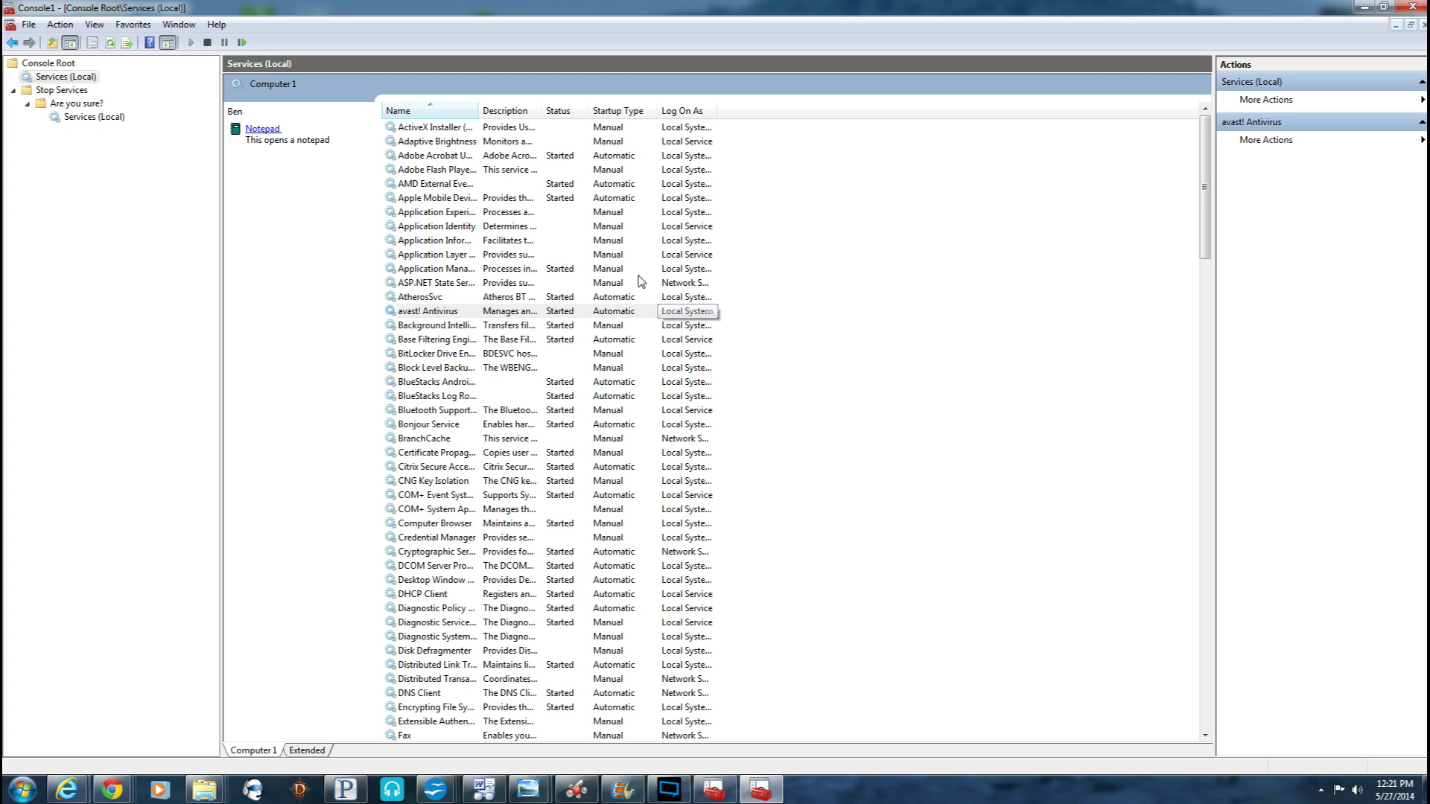
# - Examine the Adobe Acrobat Update Service's properties, highlight its path to executable, and close them without changes
pyautogui.click(449, 160)
pyautogui.rightClick(438, 161)
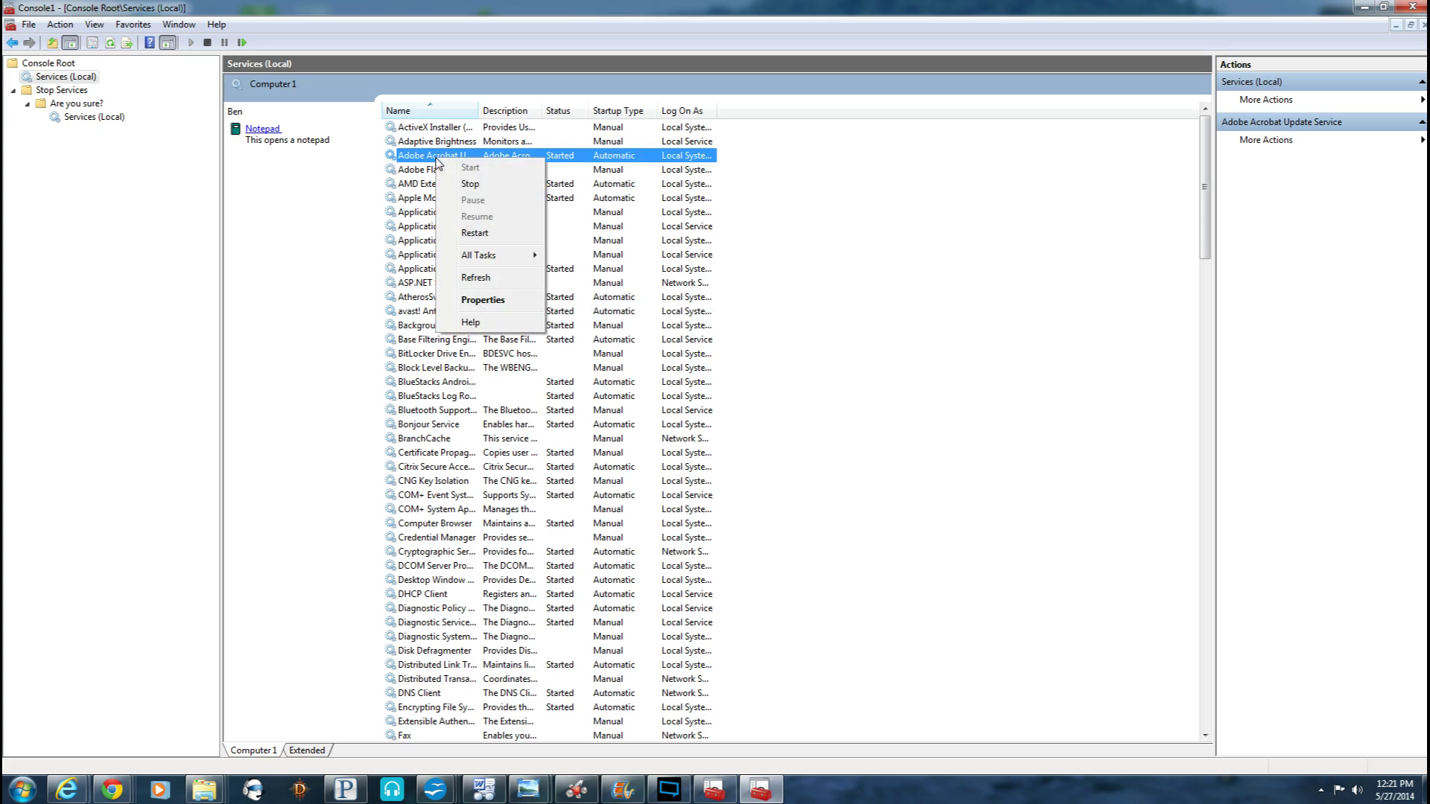
pyautogui.click(481, 301)
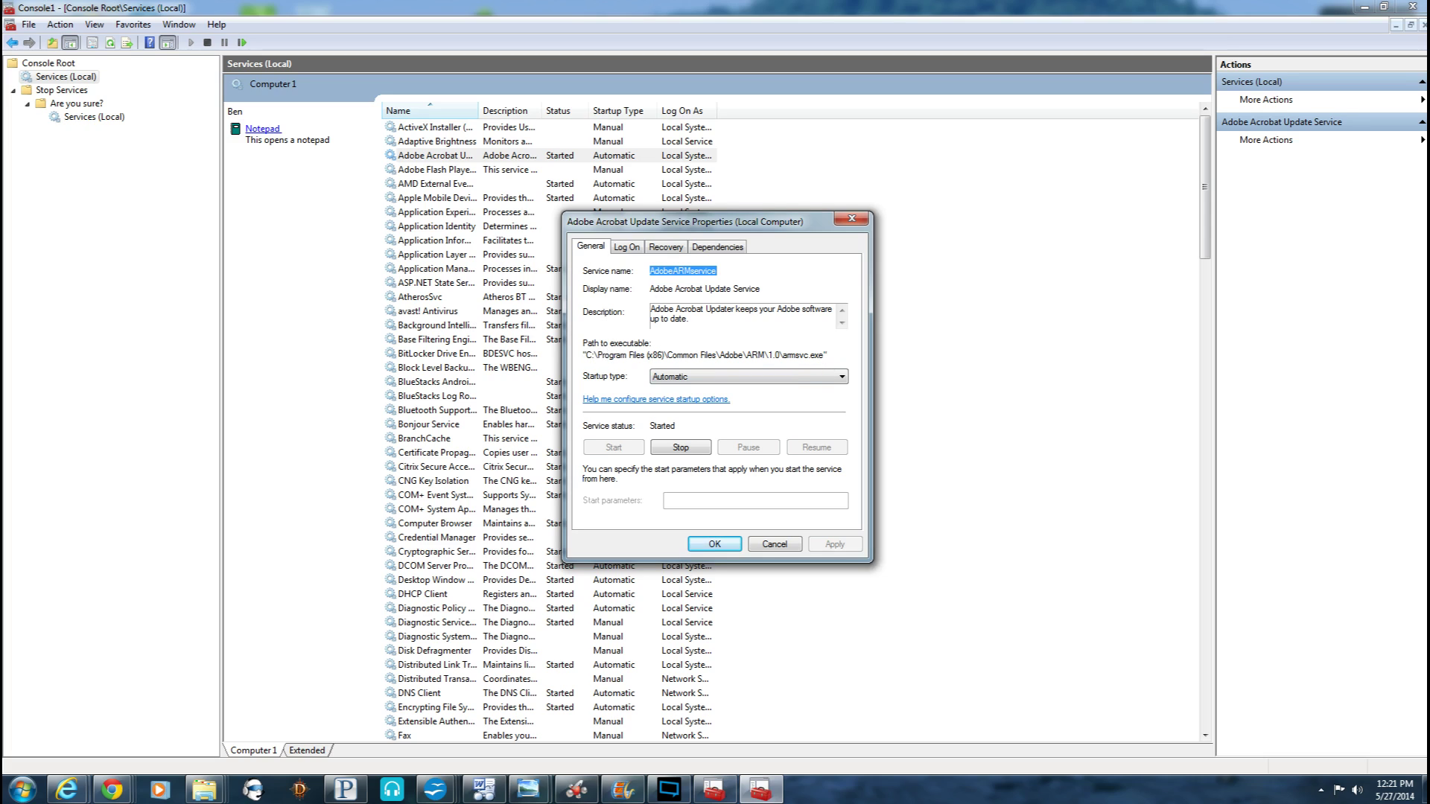
pyautogui.moveTo(824, 356); pyautogui.dragTo(583, 355)
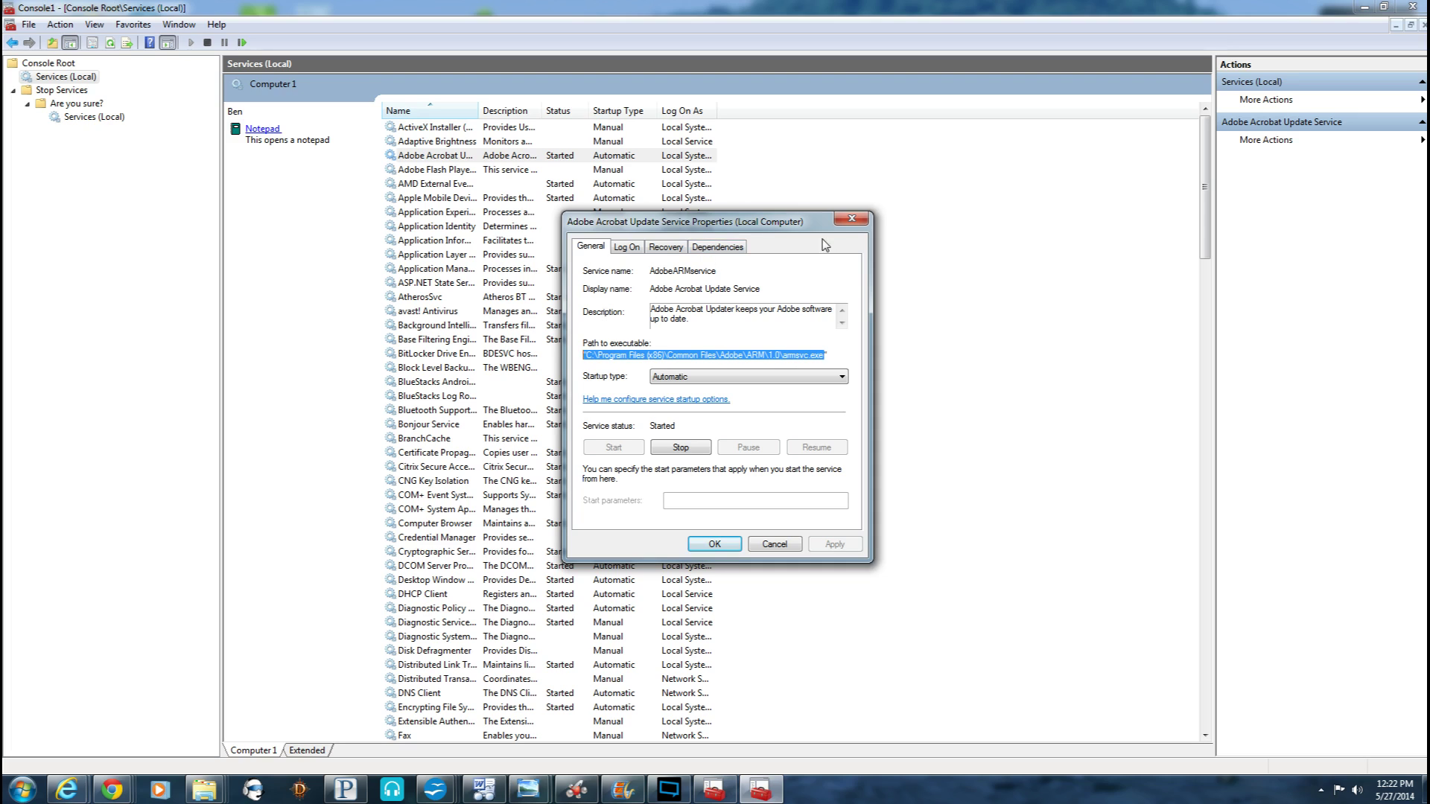
pyautogui.click(861, 223)
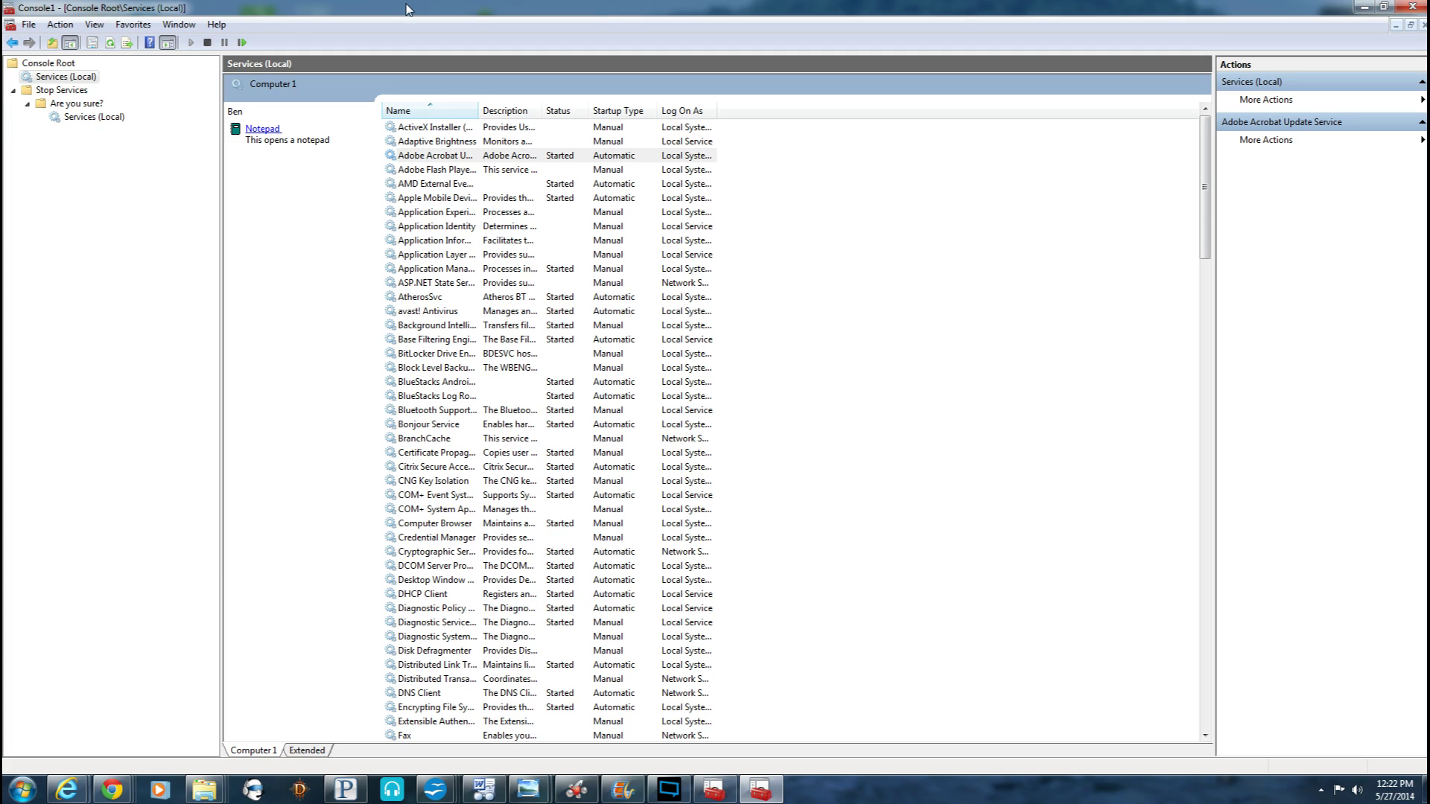
# - Add the Local Users and Groups snap-in to Console Root, set to manage the local computer
pyautogui.click(56, 65)
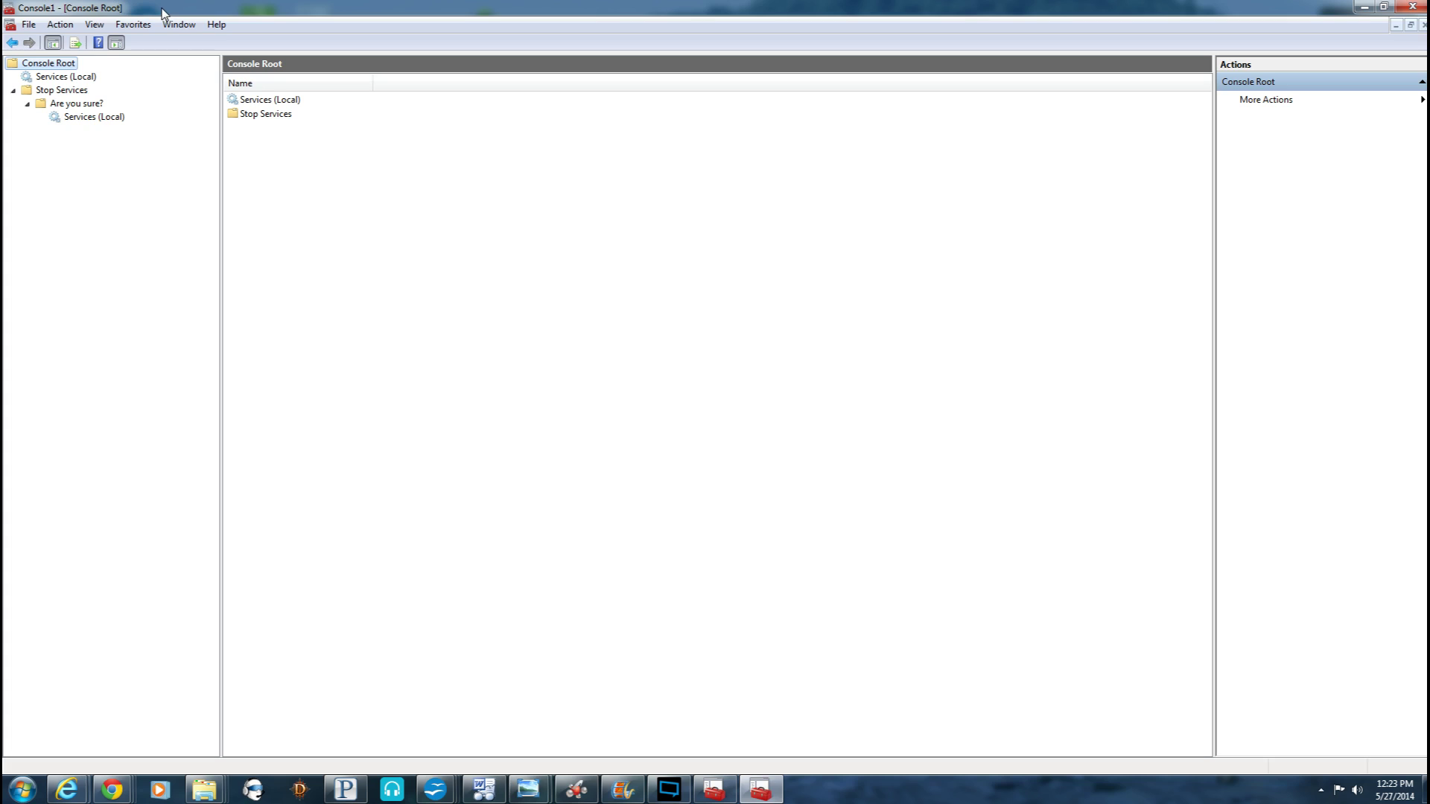
pyautogui.click(29, 25)
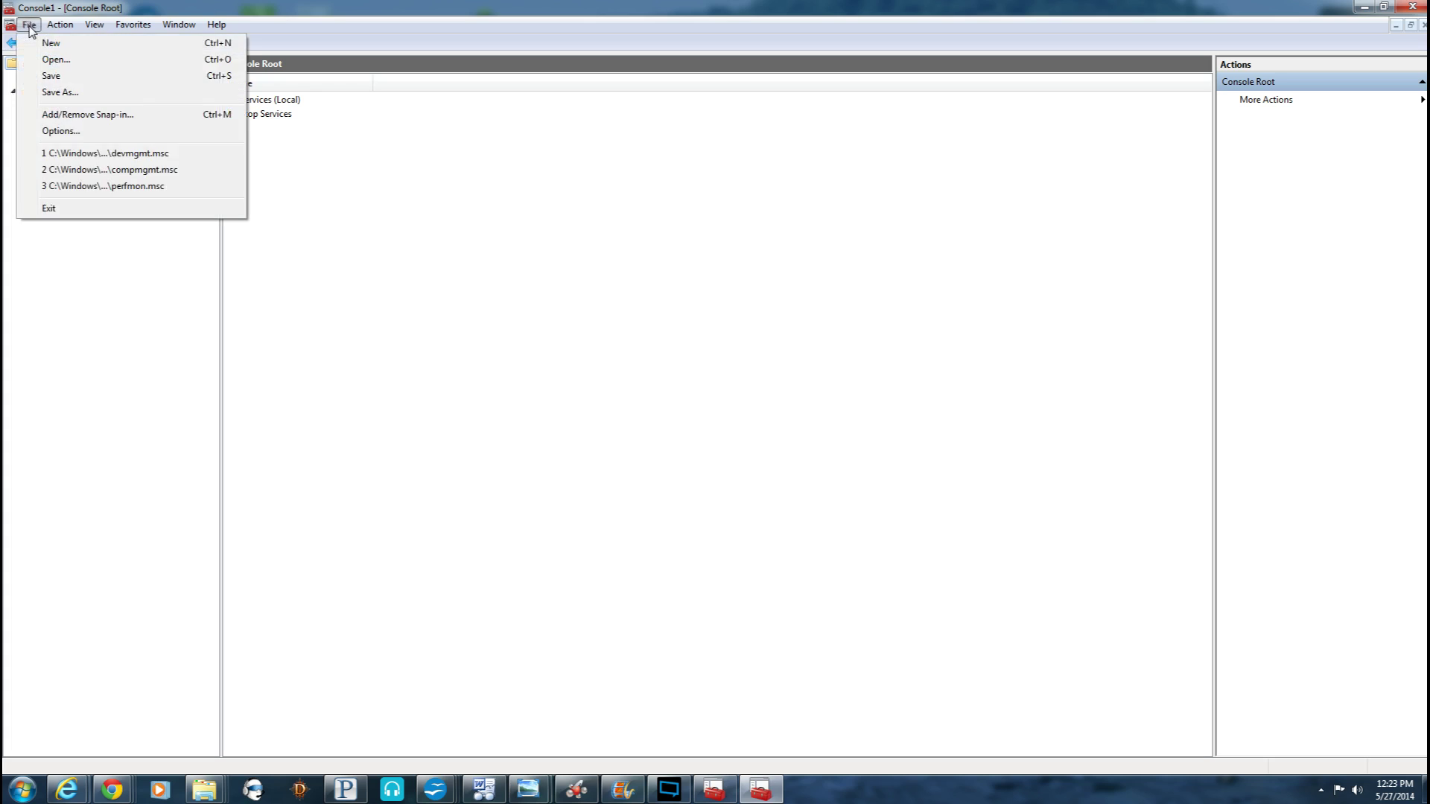
pyautogui.click(57, 117)
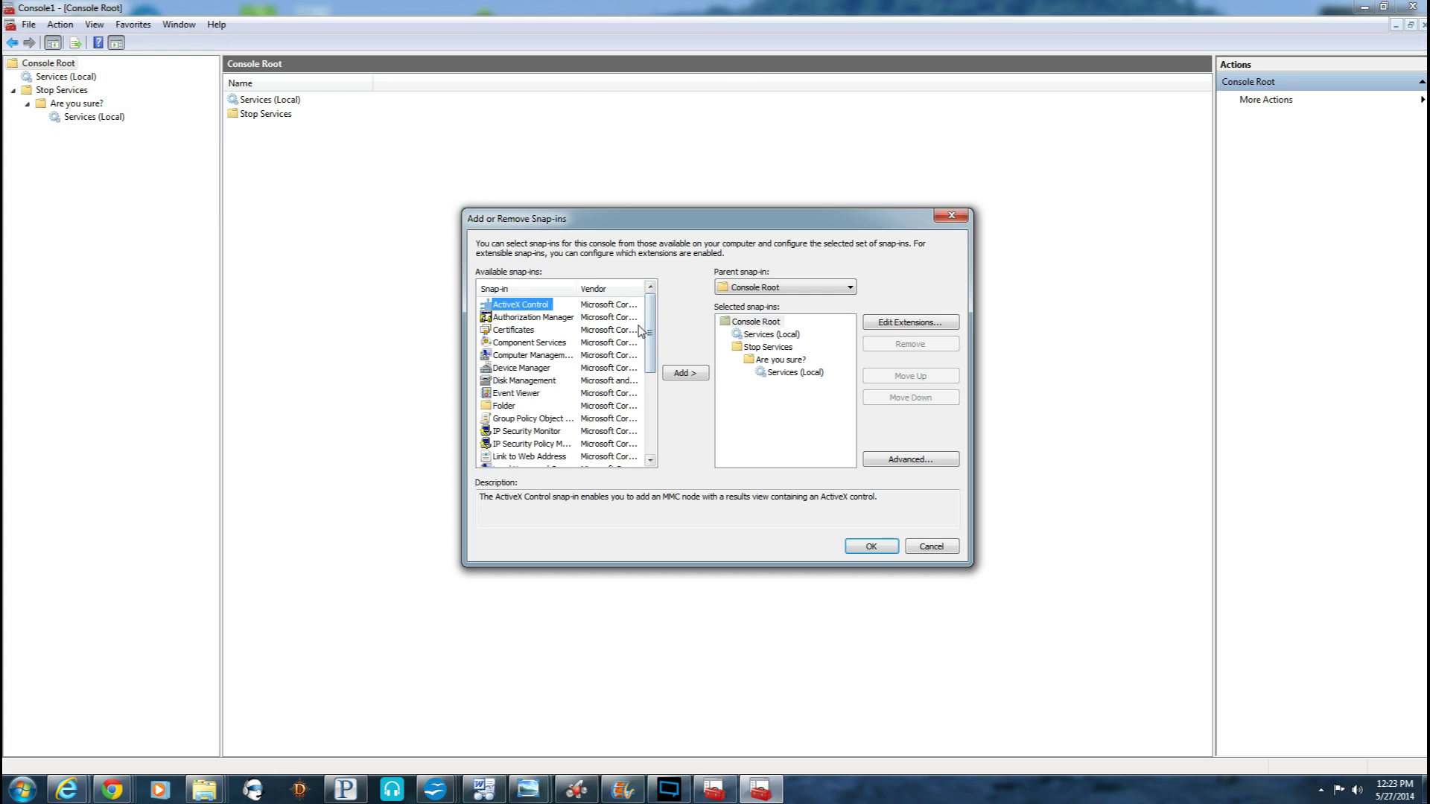
pyautogui.moveTo(649, 332); pyautogui.dragTo(652, 385)
pyautogui.click(550, 355)
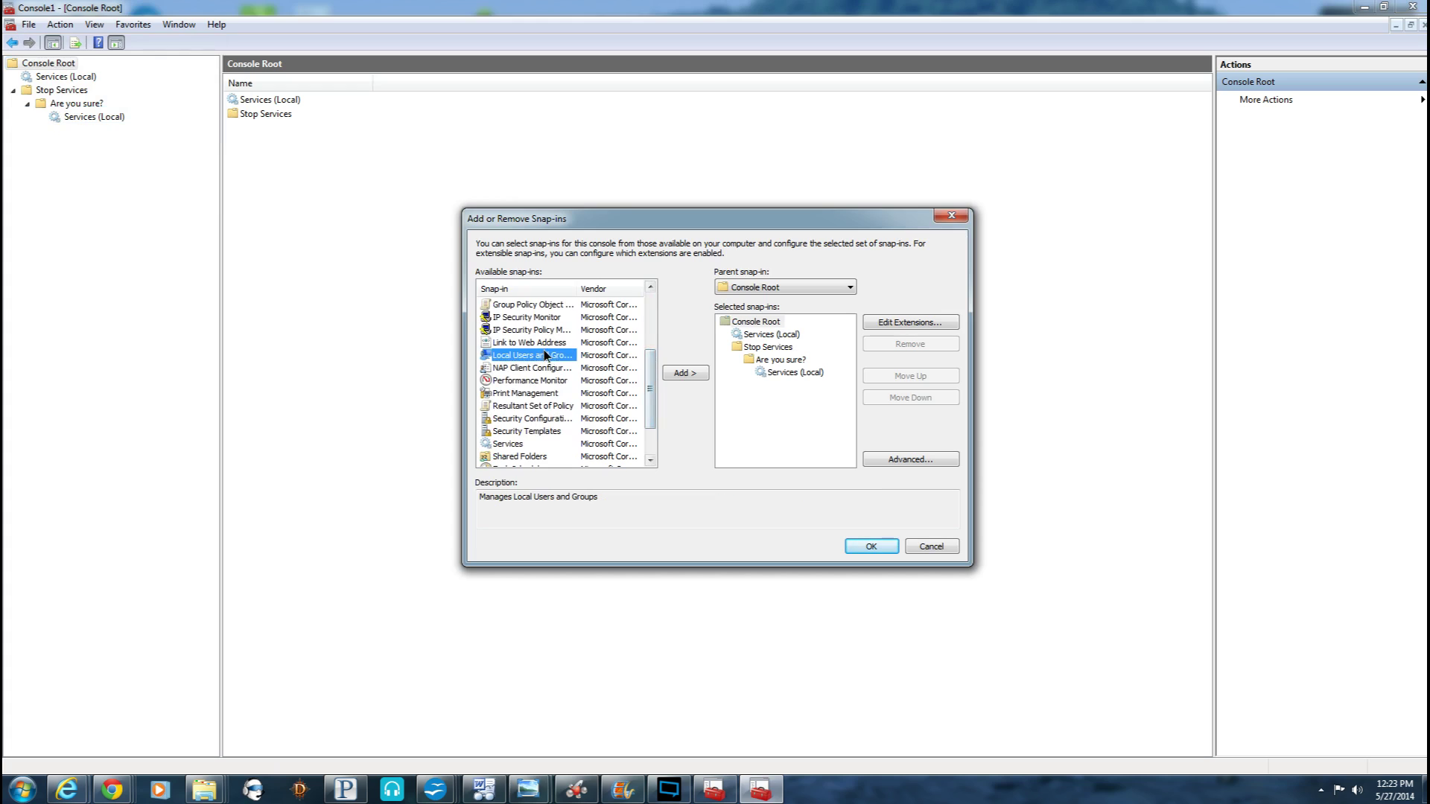
pyautogui.click(680, 374)
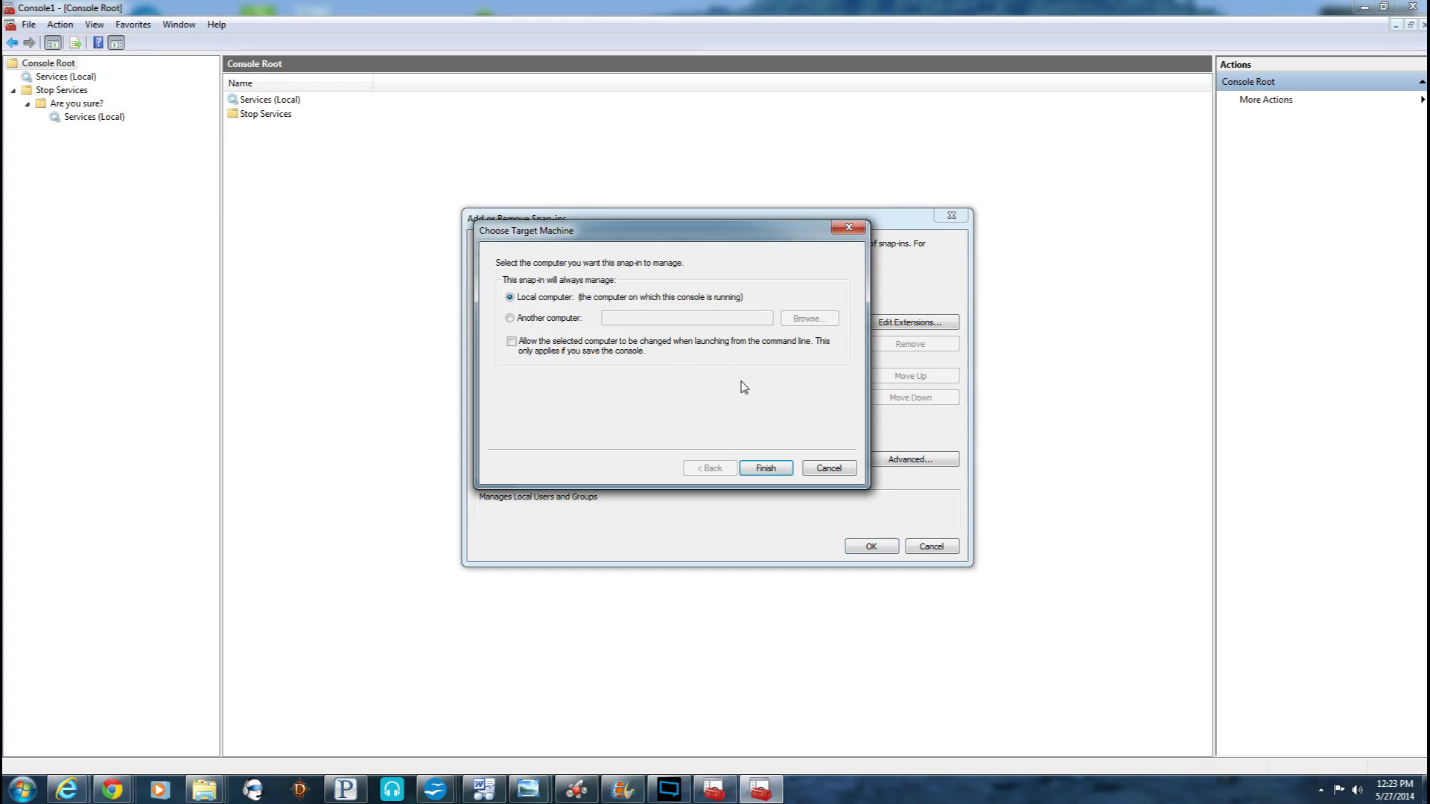
pyautogui.click(766, 470)
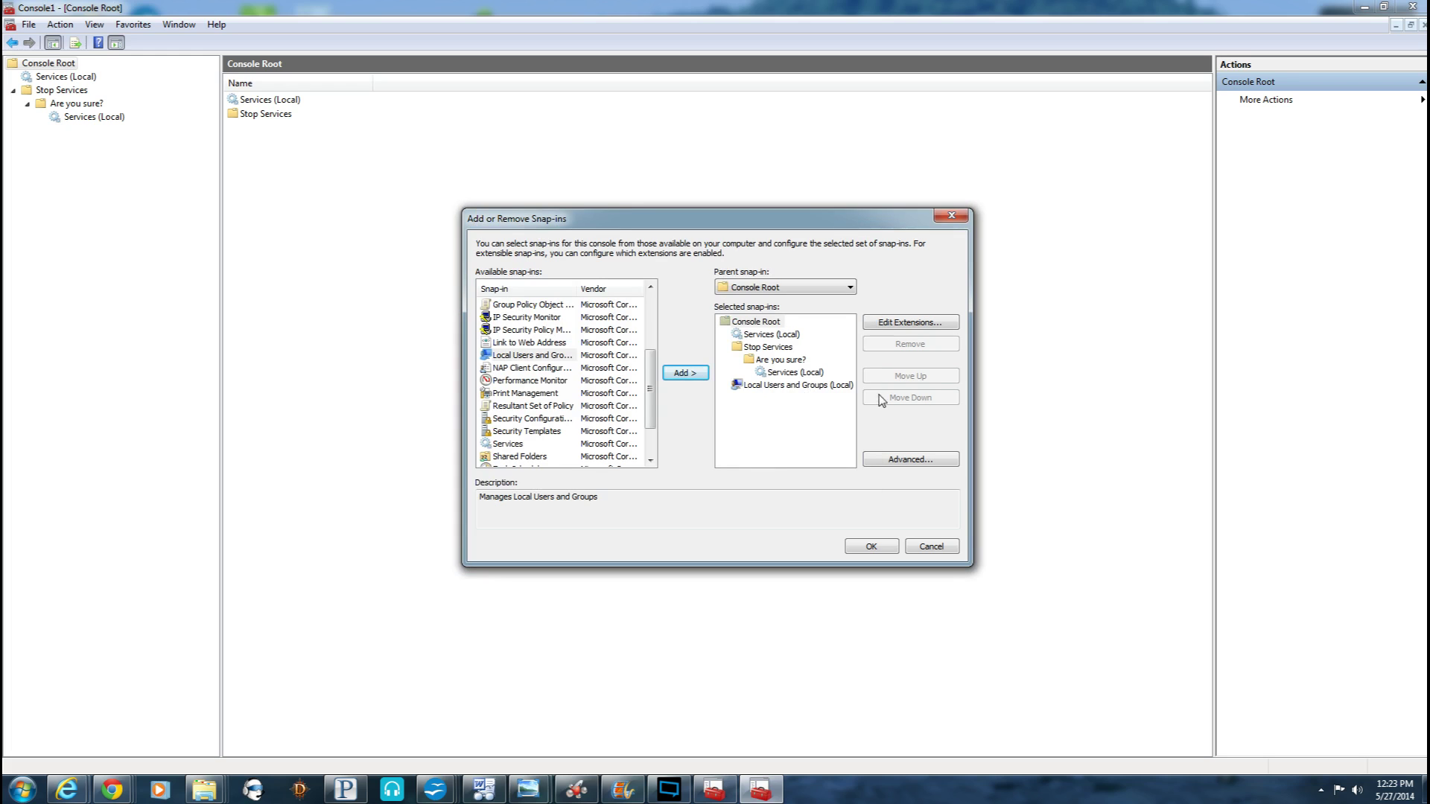
pyautogui.click(870, 547)
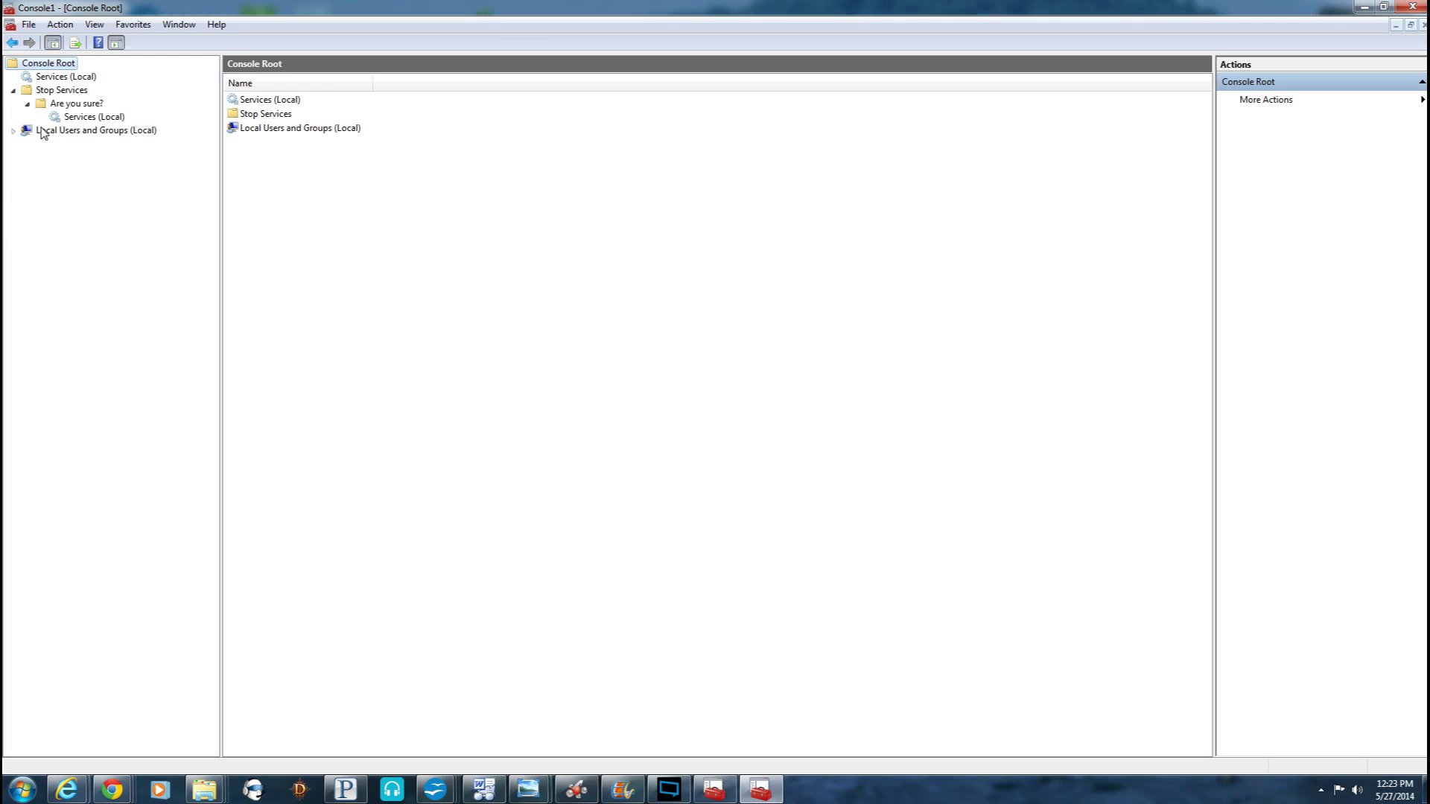
# - View the Groups folder inside Local Users and Groups, and collapse the snap-in
pyautogui.click(14, 131)
pyautogui.click(62, 159)
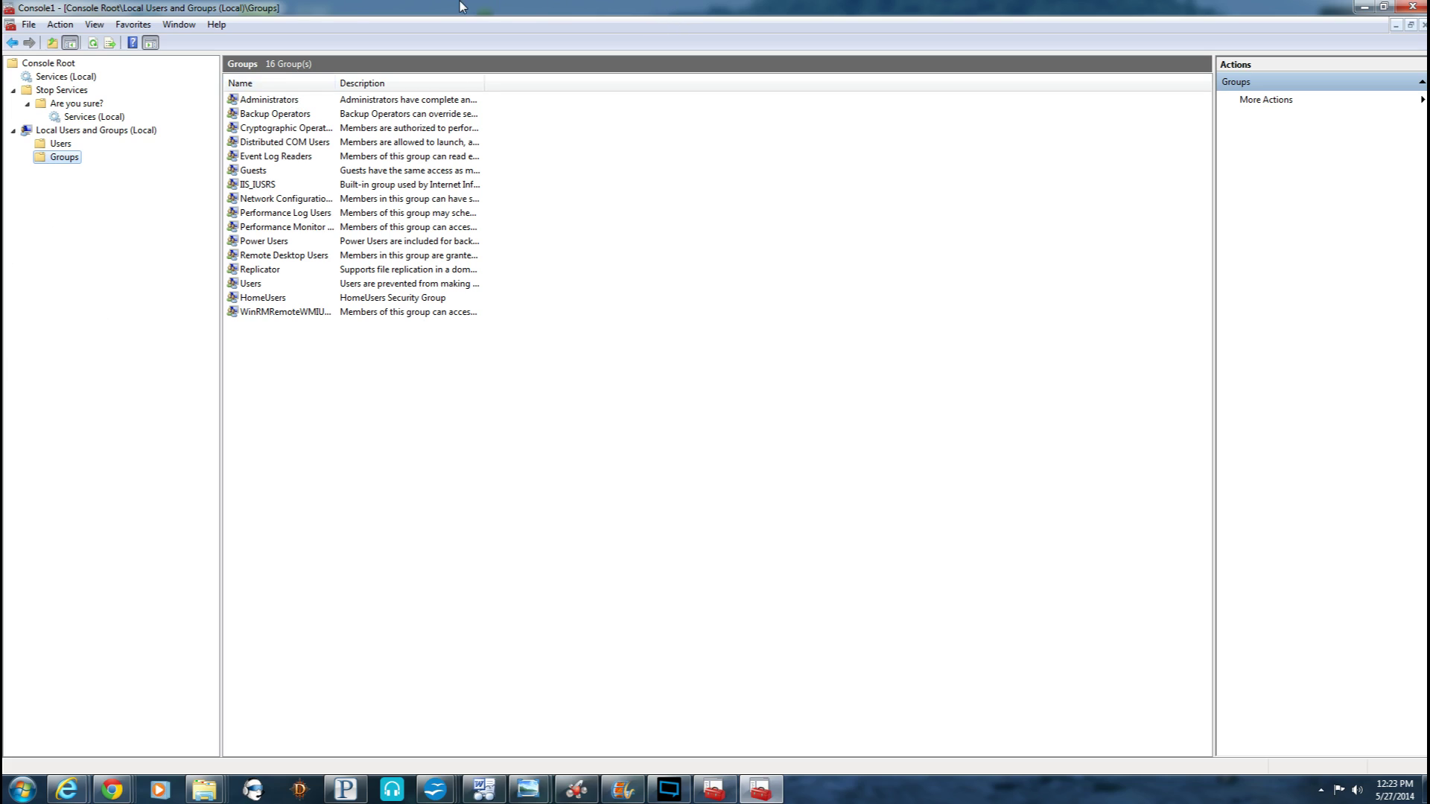
pyautogui.click(14, 131)
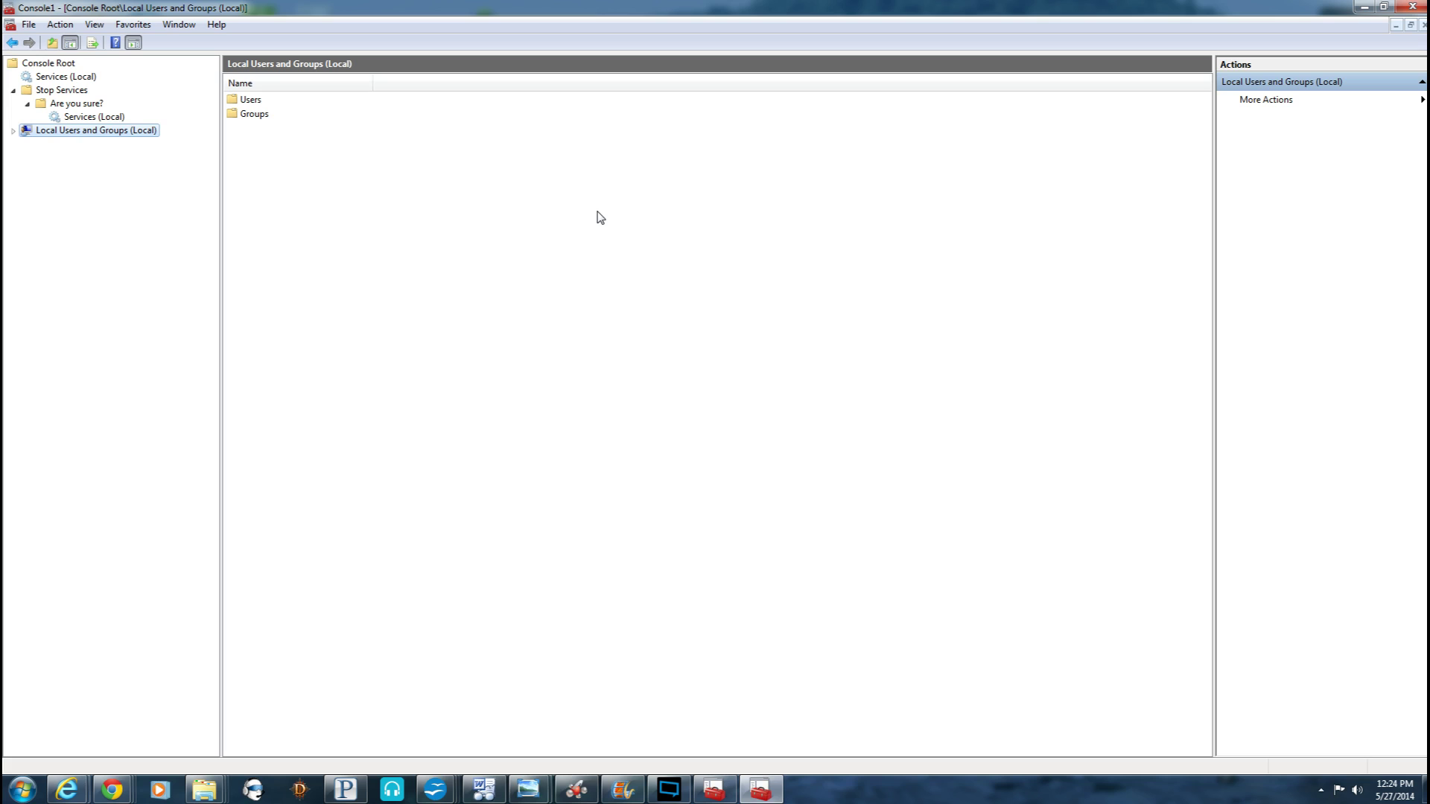
pyautogui.click(372, 195)
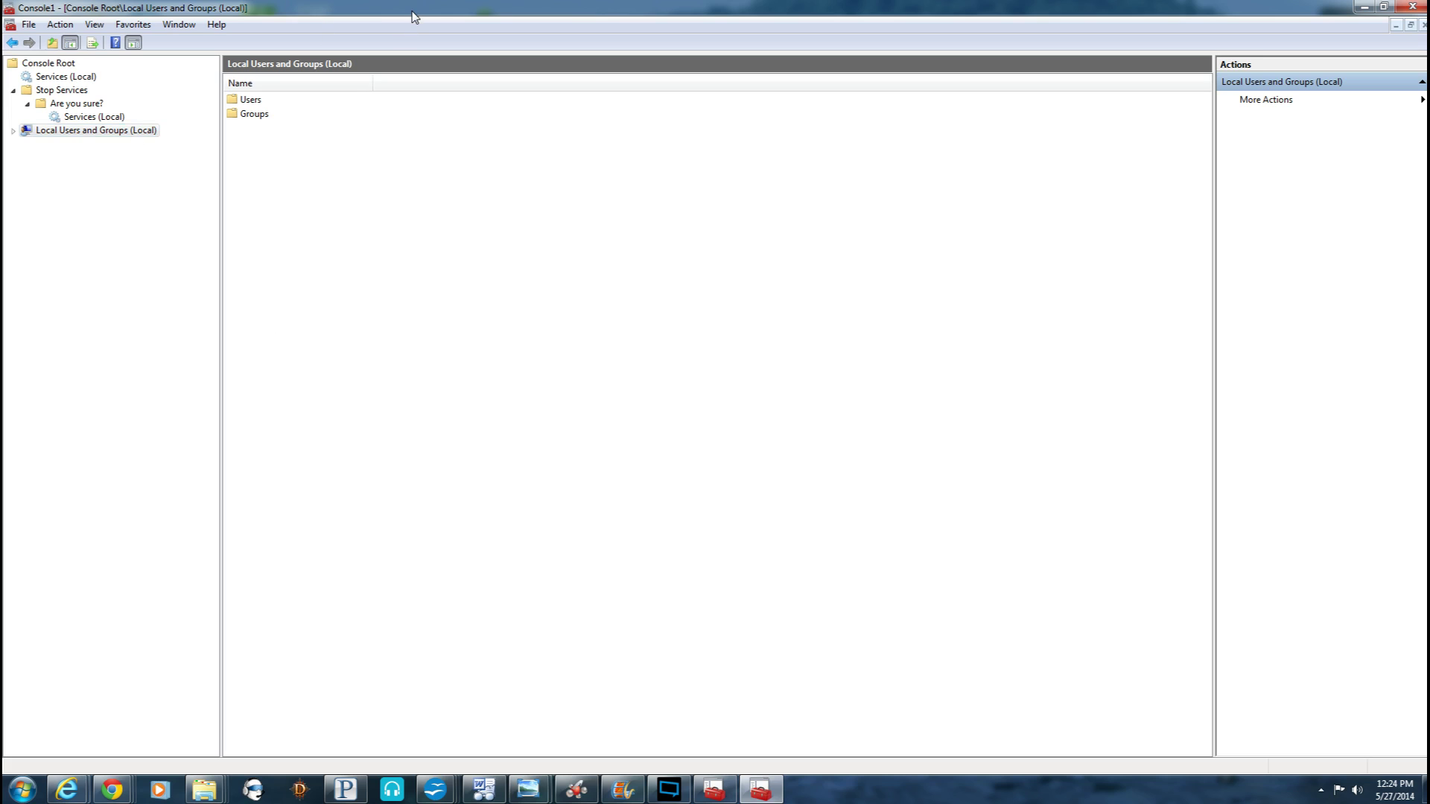